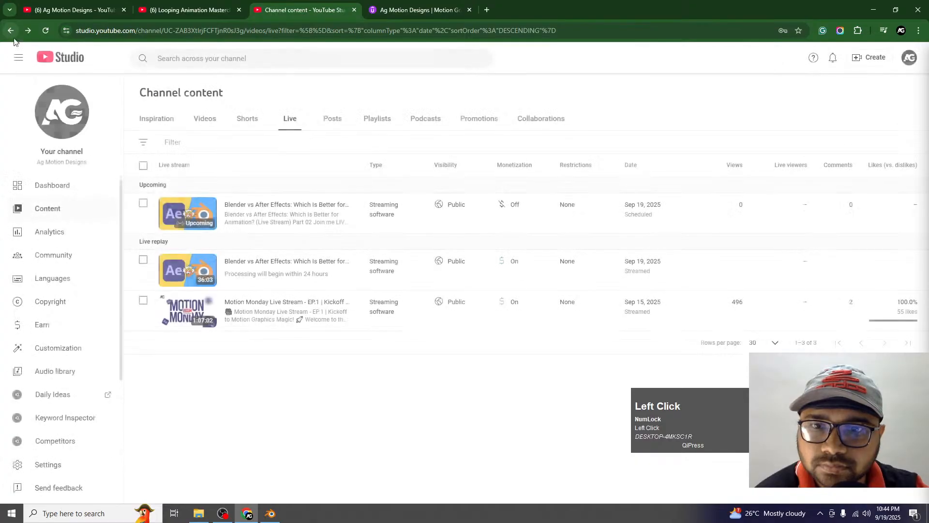
# Turn monetization on for the upcoming "Blender vs After Effects" live stream and open its live control room.
pyautogui.click(530, 206)
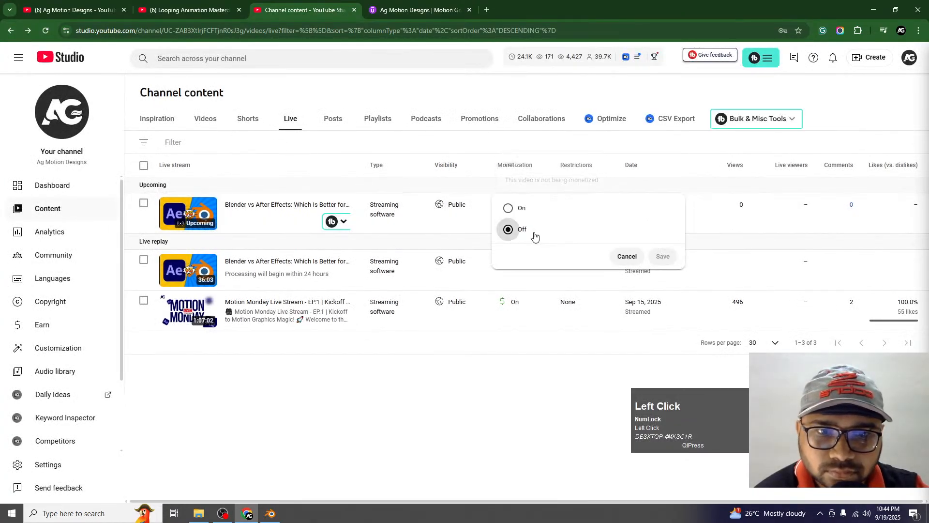
pyautogui.click(508, 208)
pyautogui.click(669, 262)
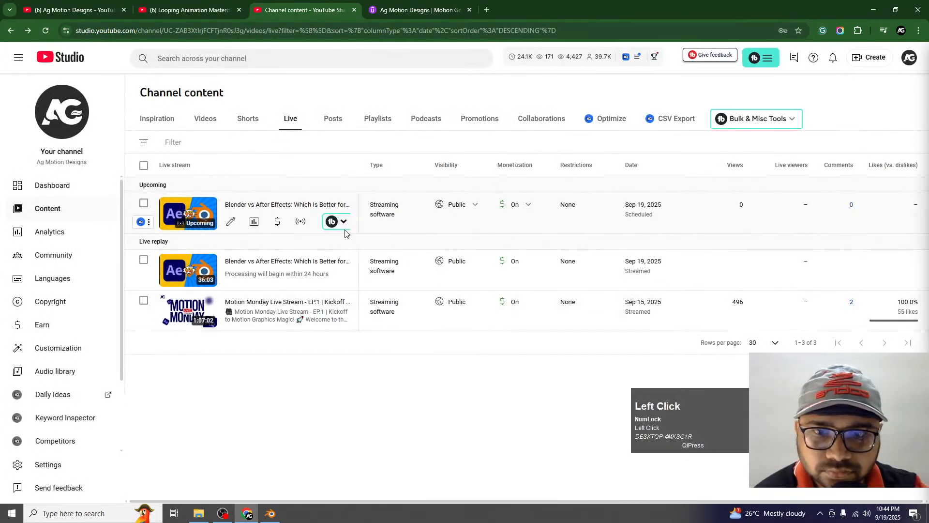
pyautogui.click(305, 222)
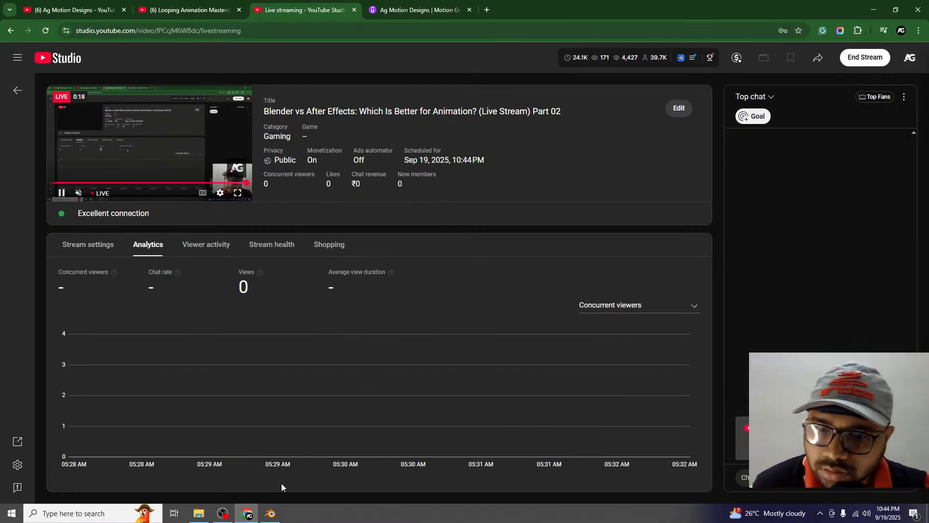
# Switch to Blender with the open box frame and sphere scene, checking the live stream status in between.
pyautogui.click(270, 512)
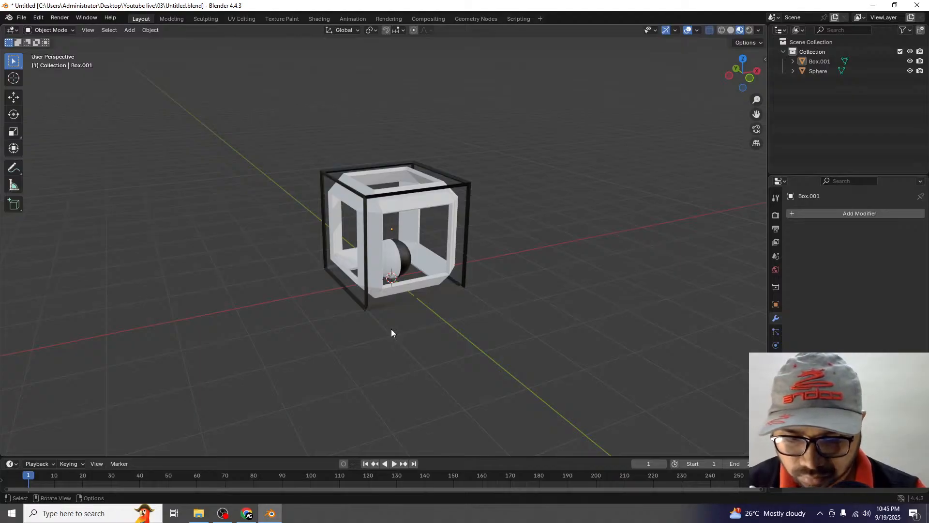
pyautogui.click(247, 516)
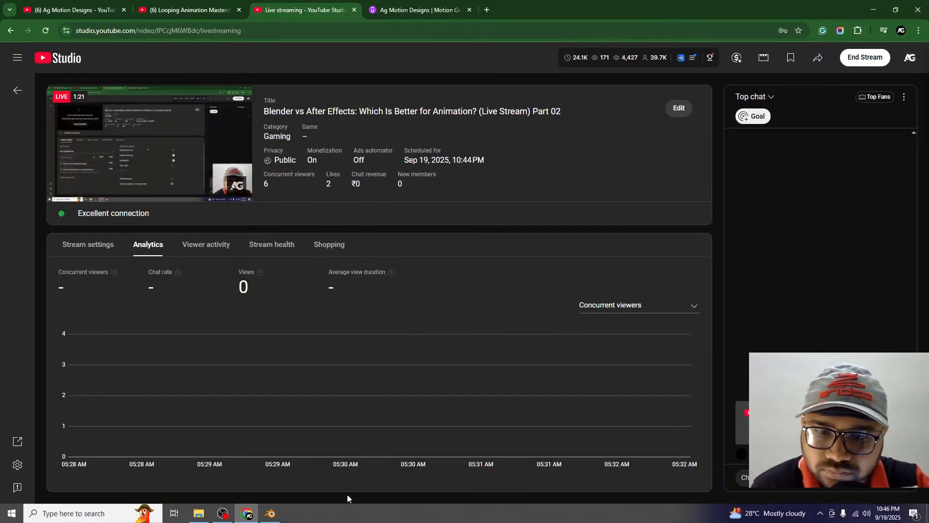
pyautogui.click(262, 513)
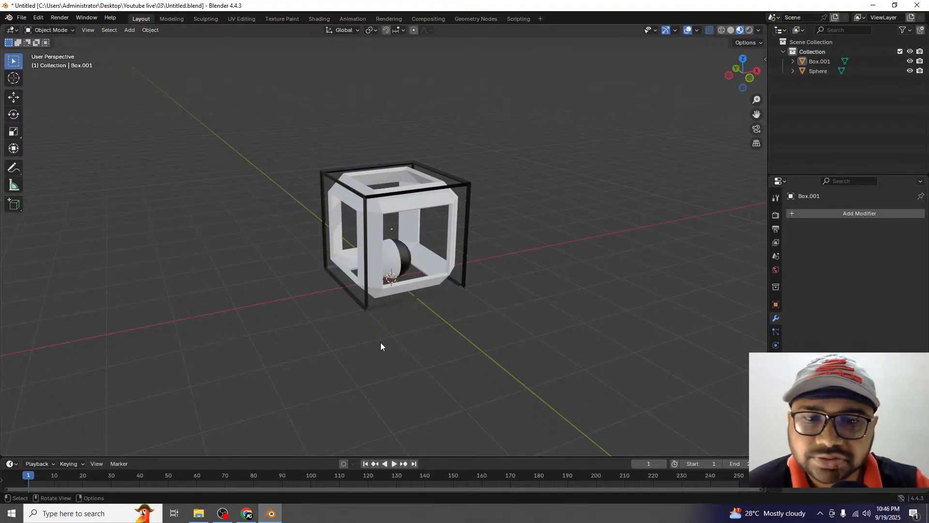
pyautogui.click(580, 153)
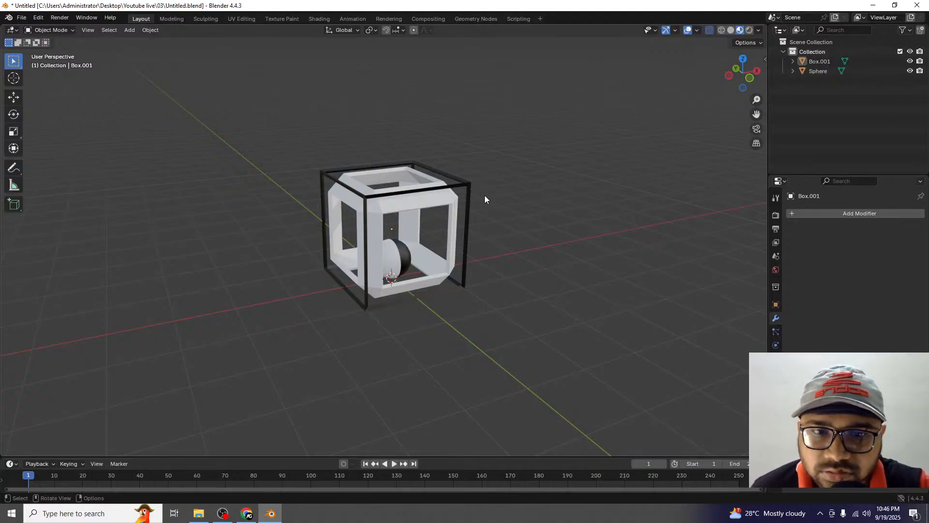
pyautogui.moveTo(485, 193); pyautogui.dragTo(434, 236, button='middle')
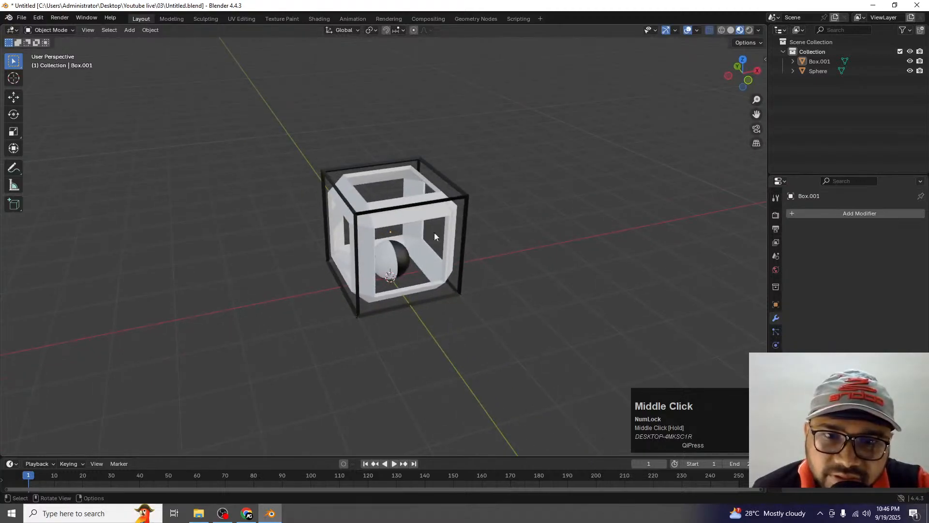
pyautogui.click(408, 217)
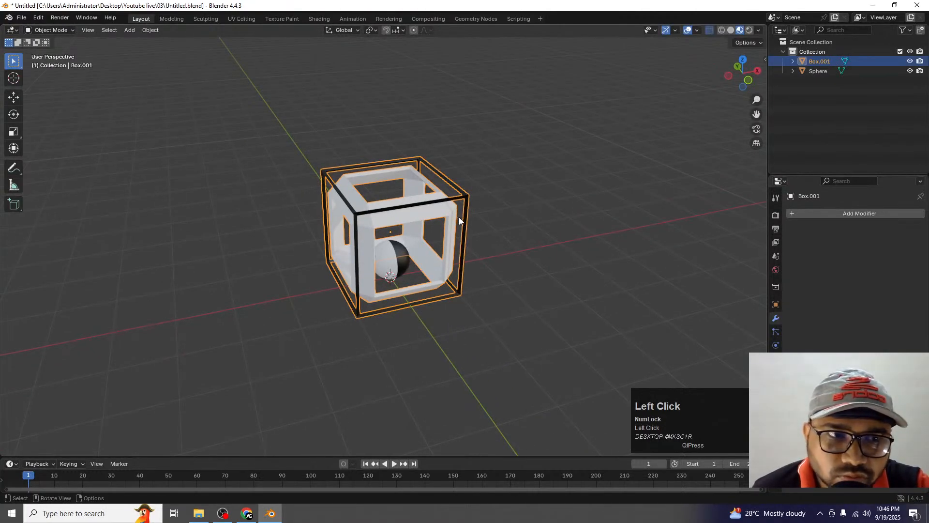
pyautogui.click(396, 247)
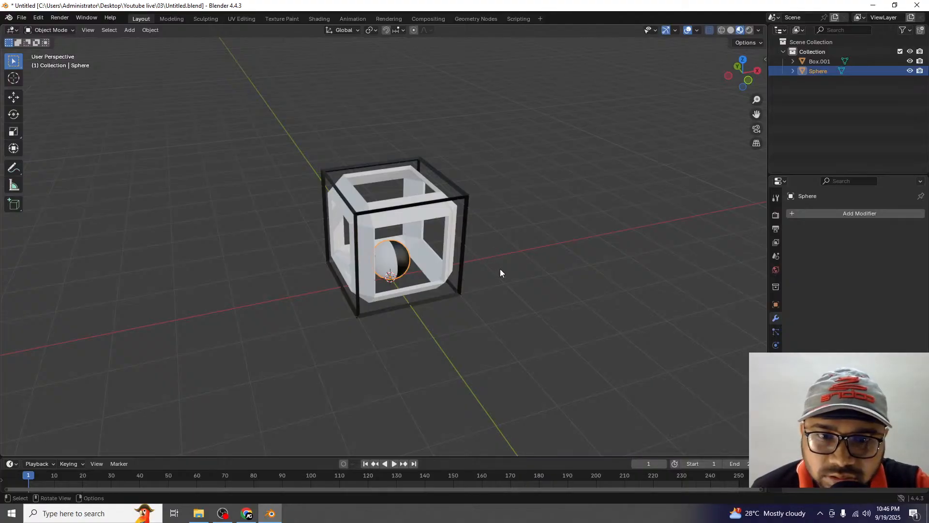
pyautogui.click(336, 286)
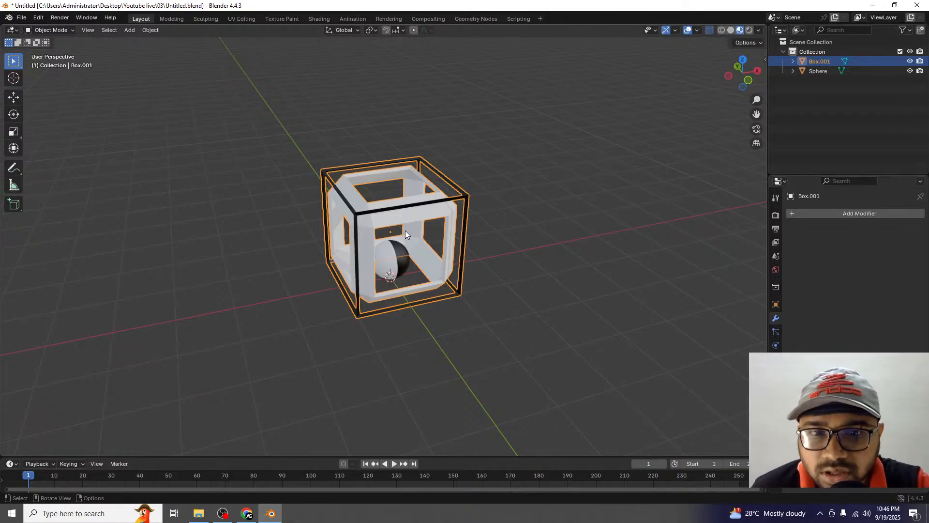
pyautogui.click(405, 218)
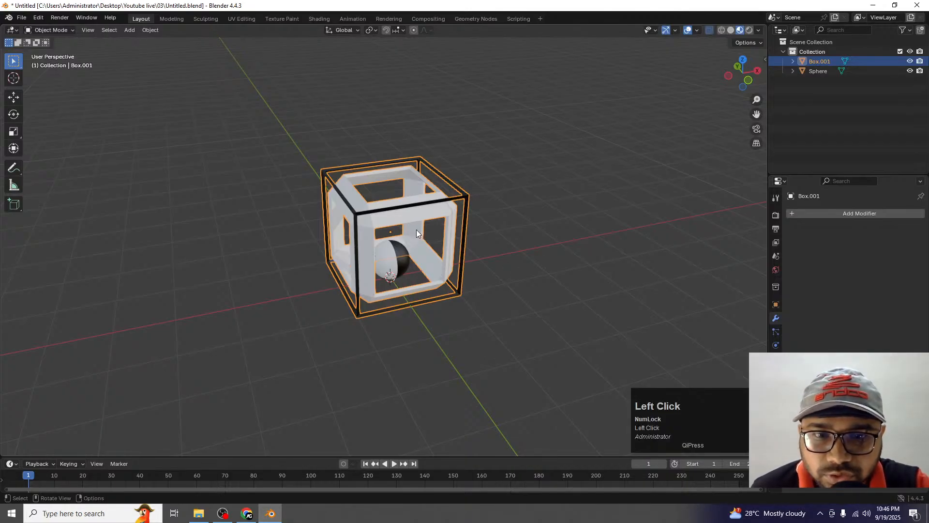
pyautogui.click(493, 267)
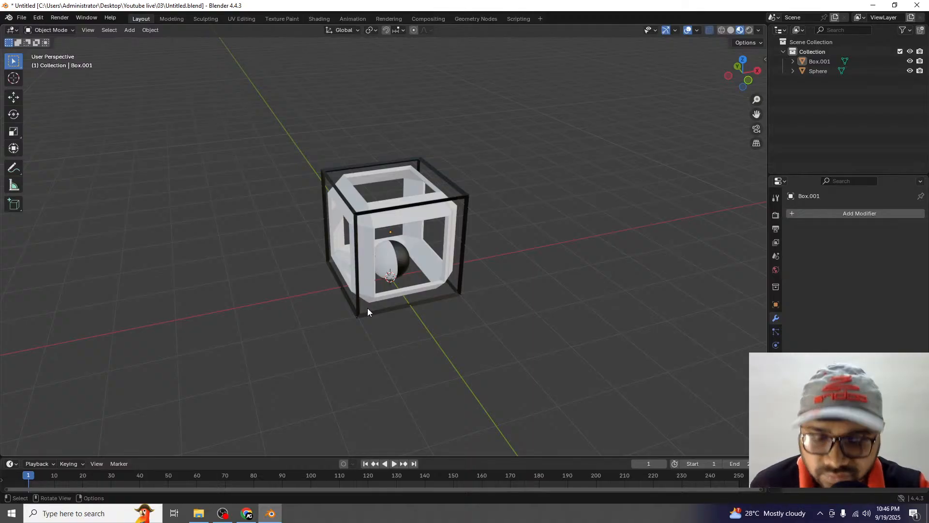
# Add a Plain Axes empty at the world origin.
pyautogui.hotkey('shift', 'a')
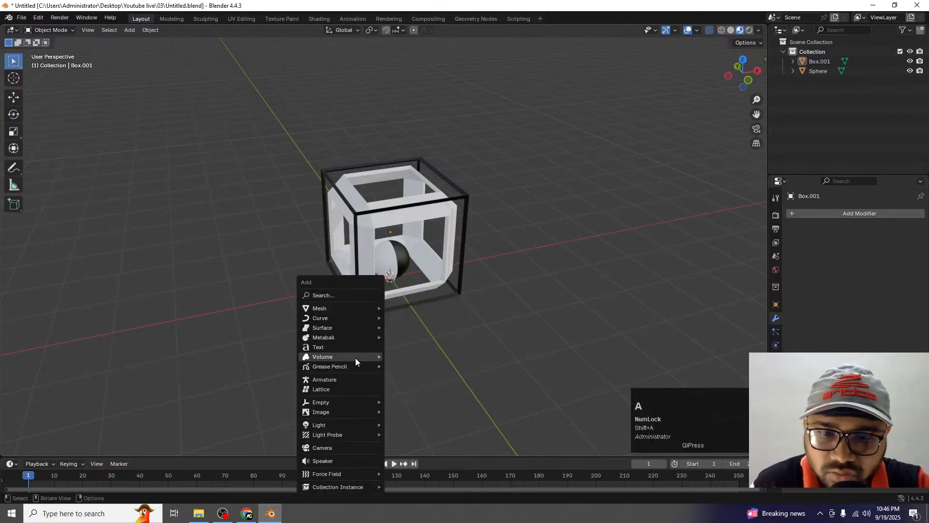
pyautogui.moveTo(336, 402)
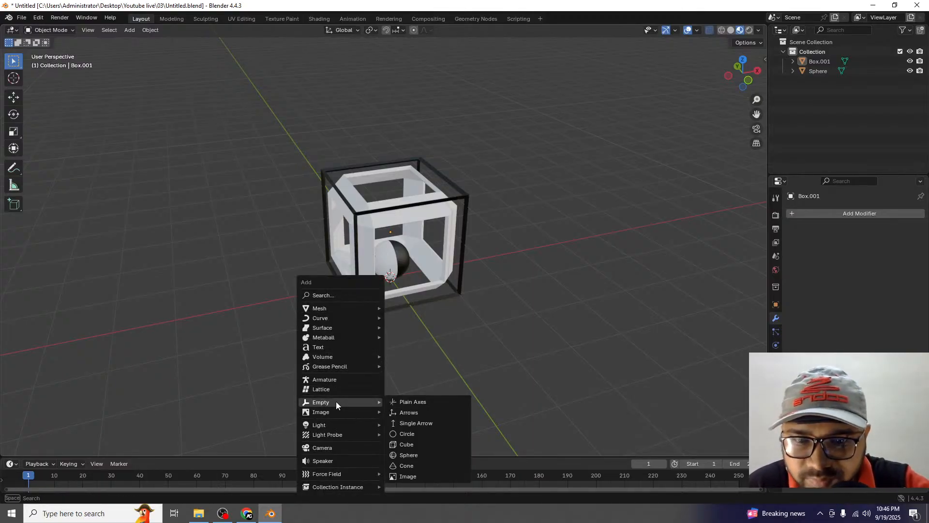
pyautogui.click(405, 402)
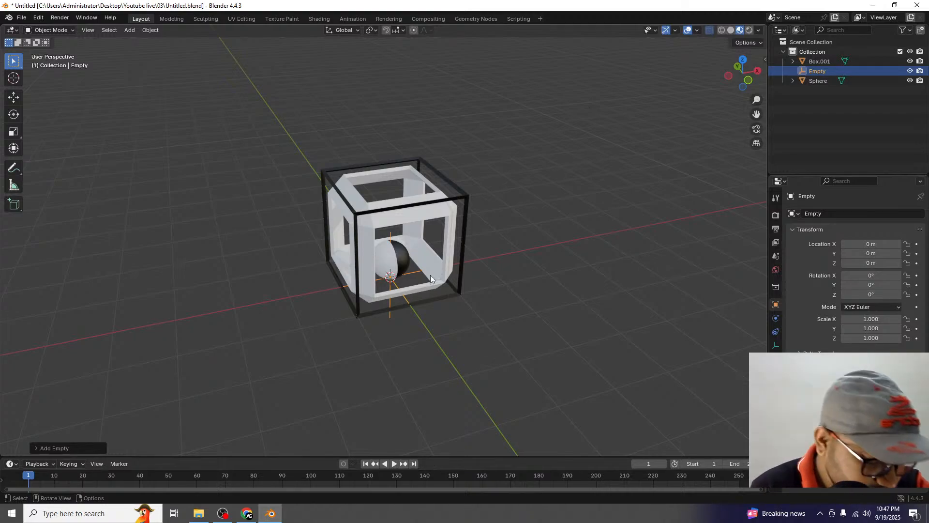
# Move the empty along the Y axis to -1 m with snapping, at the box frame's lower edge in right view.
pyautogui.press('KP_7')
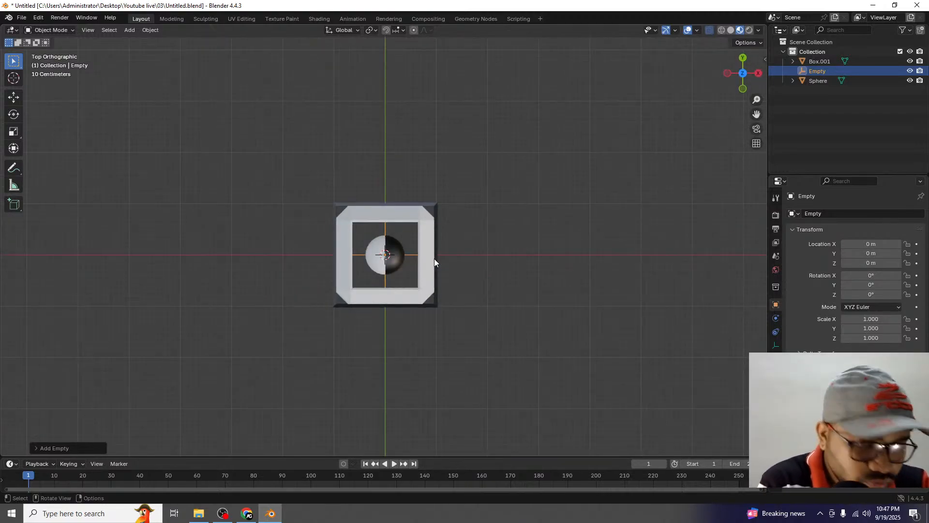
pyautogui.press('KP_3')
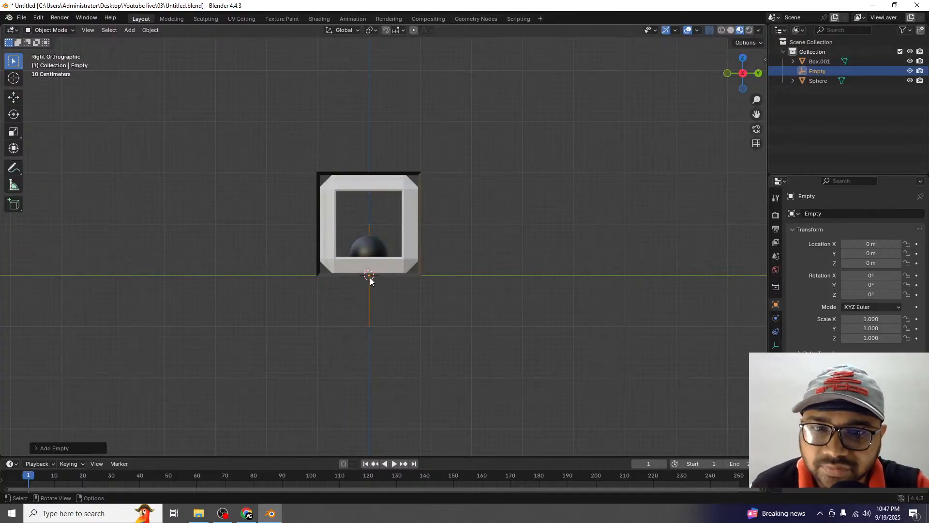
pyautogui.scroll(3, 370, 275)
pyautogui.press('g')
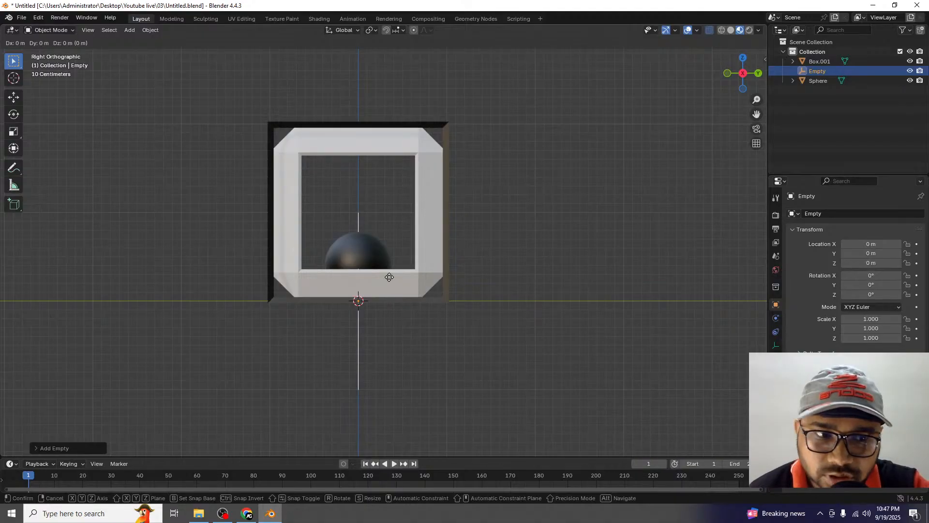
pyautogui.press('y')
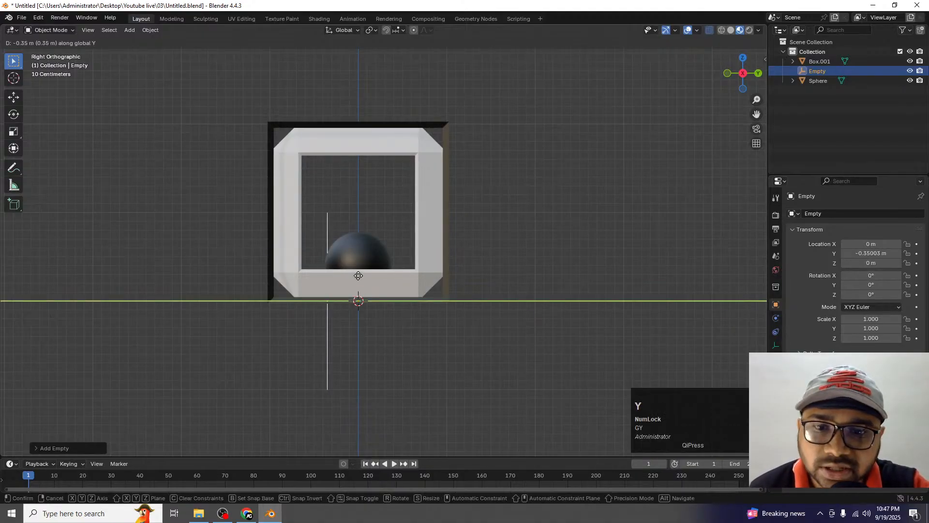
pyautogui.press('ctrl')
pyautogui.click(297, 280)
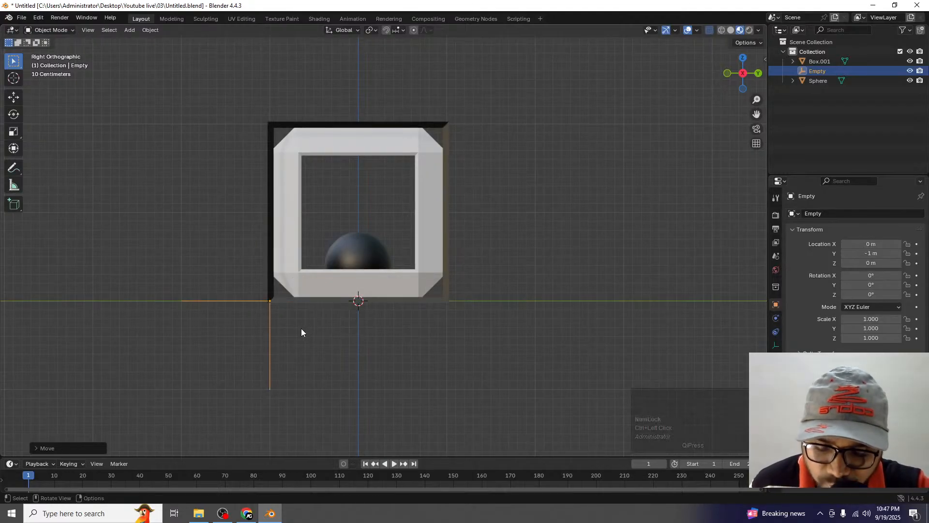
# Duplicate the empty and move the copy along Y to 1 m with snapping, at the box frame's opposite lower edge.
pyautogui.hotkey('shift', 'd')
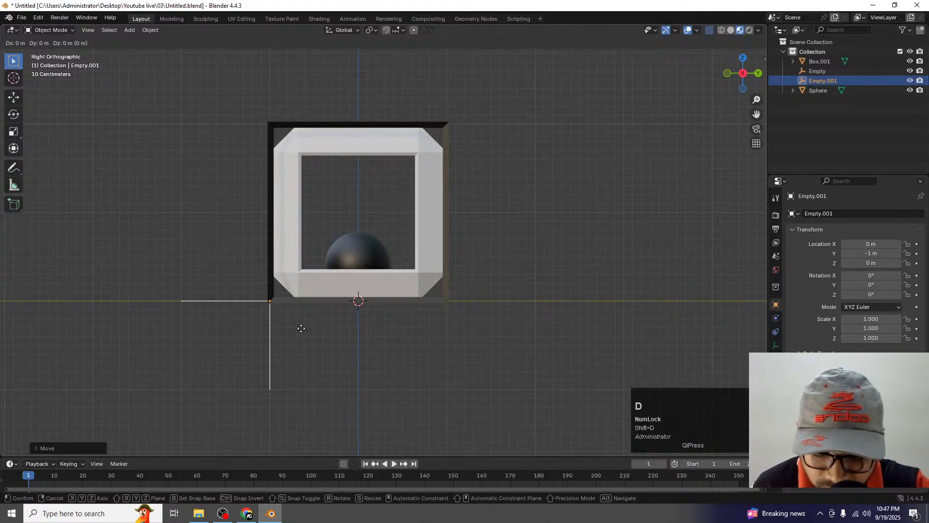
pyautogui.press('g')
pyautogui.press('y')
pyautogui.press('ctrl')
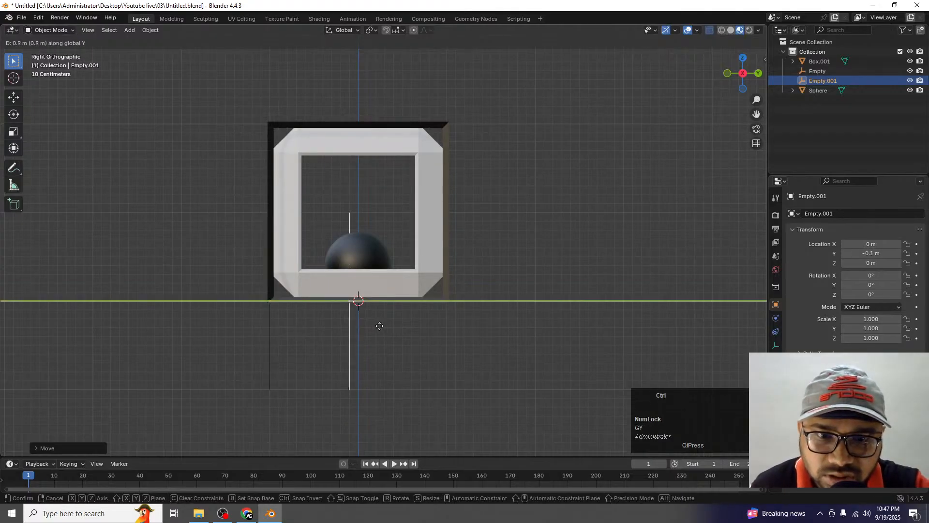
pyautogui.keyDown('ctrl'); pyautogui.click(476, 312); pyautogui.keyUp('ctrl')
pyautogui.scroll(-2, 503, 237)
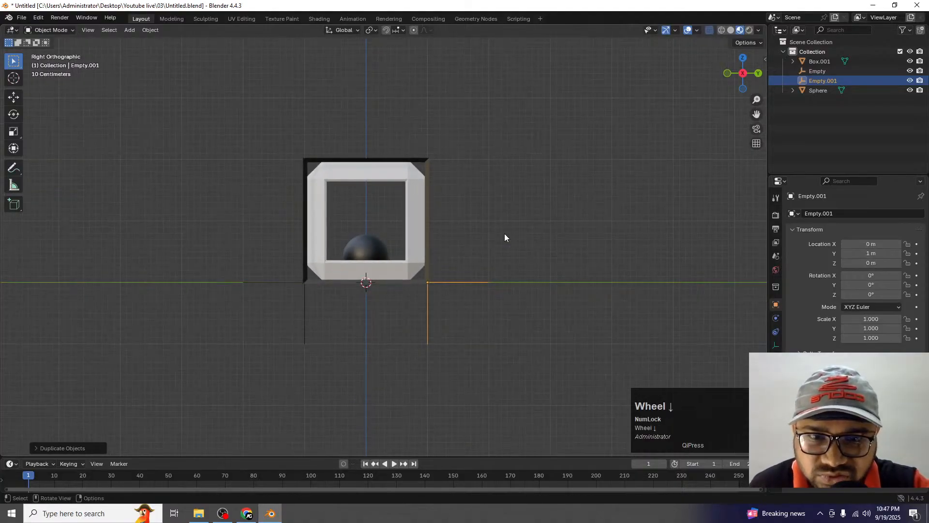
pyautogui.scroll(-2, 357, 207)
pyautogui.moveTo(356, 207); pyautogui.dragTo(390, 227, button='middle')
pyautogui.scroll(2, 355, 329)
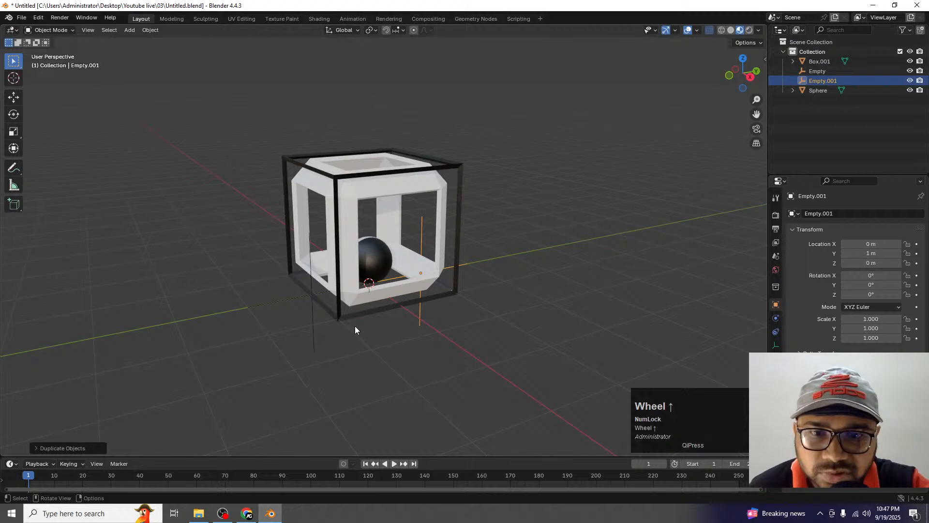
pyautogui.click(338, 200)
pyautogui.click(310, 307)
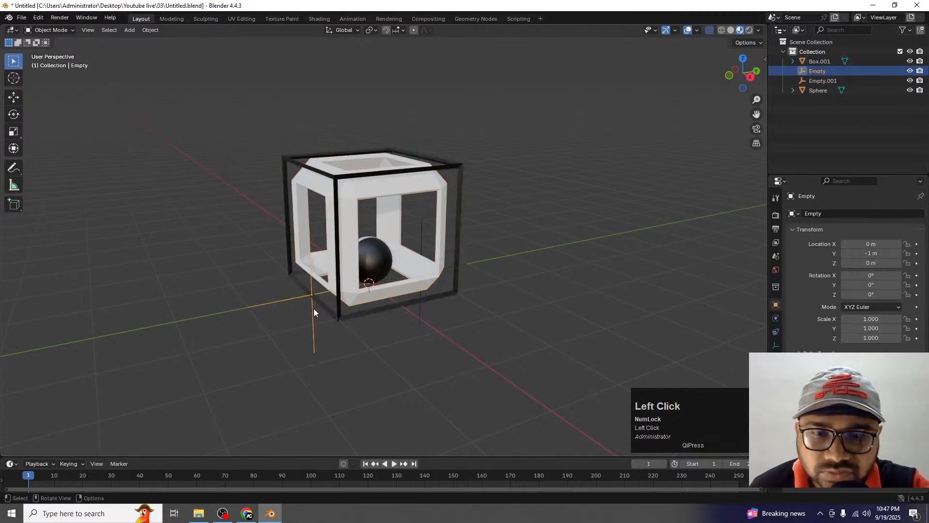
pyautogui.click(345, 193)
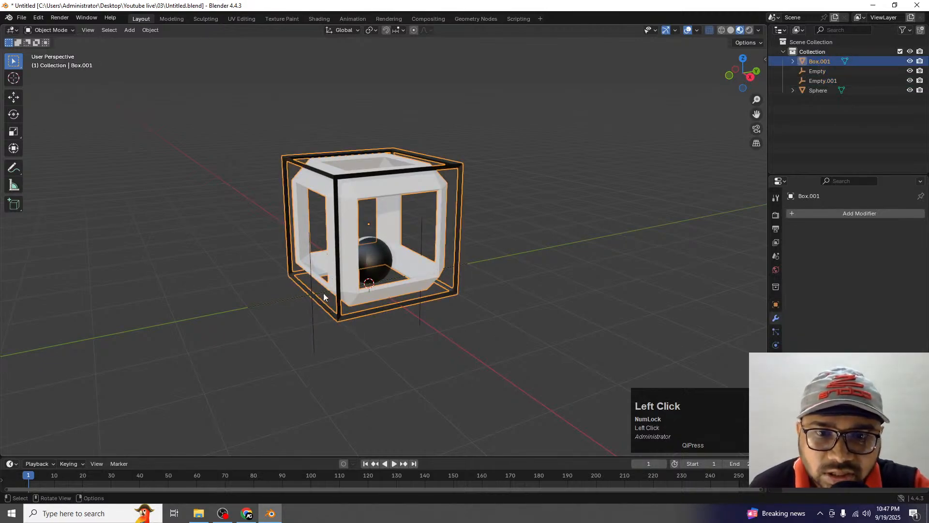
pyautogui.keyDown('shift'); pyautogui.click(311, 324); pyautogui.keyUp('shift')
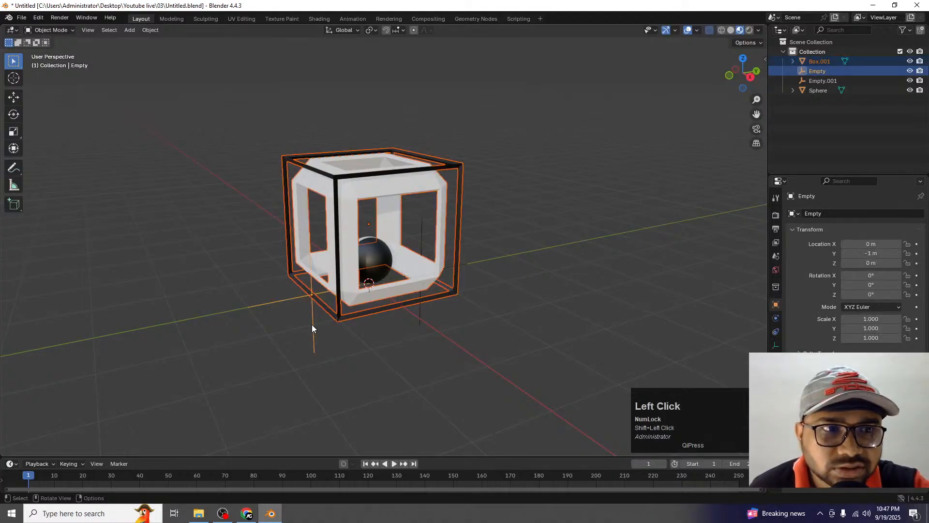
pyautogui.click(587, 193)
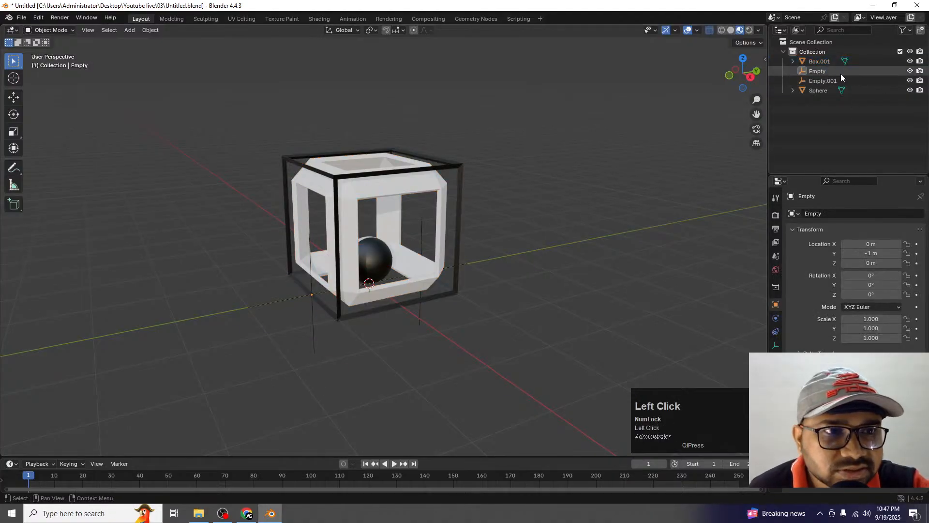
# Rename the empty at Y -1 m to 01.
pyautogui.click(825, 71)
pyautogui.press('Return')
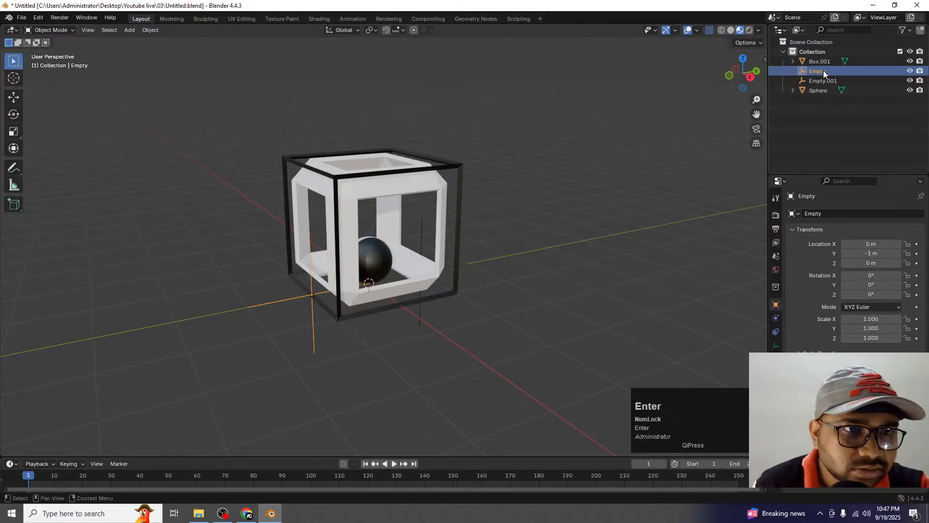
pyautogui.doubleClick(823, 71)
pyautogui.write('01')
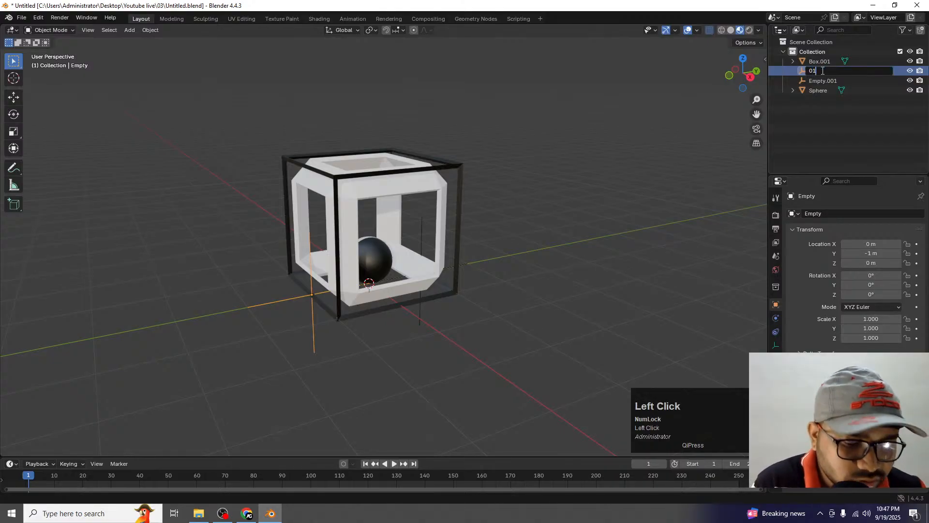
pyautogui.press('Return')
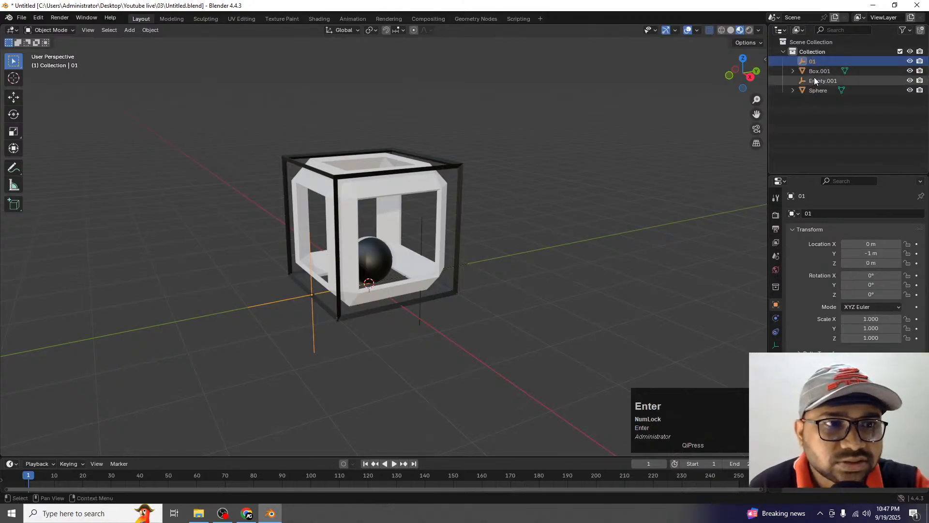
# Rename the duplicated empty at Y 1 m to 02.
pyautogui.click(817, 83)
pyautogui.doubleClick(816, 80)
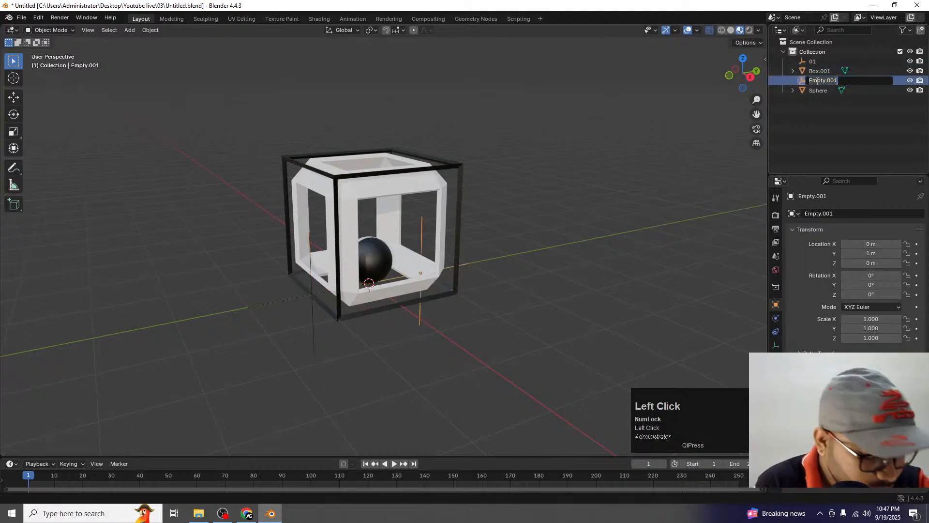
pyautogui.write('02')
pyautogui.press('Return')
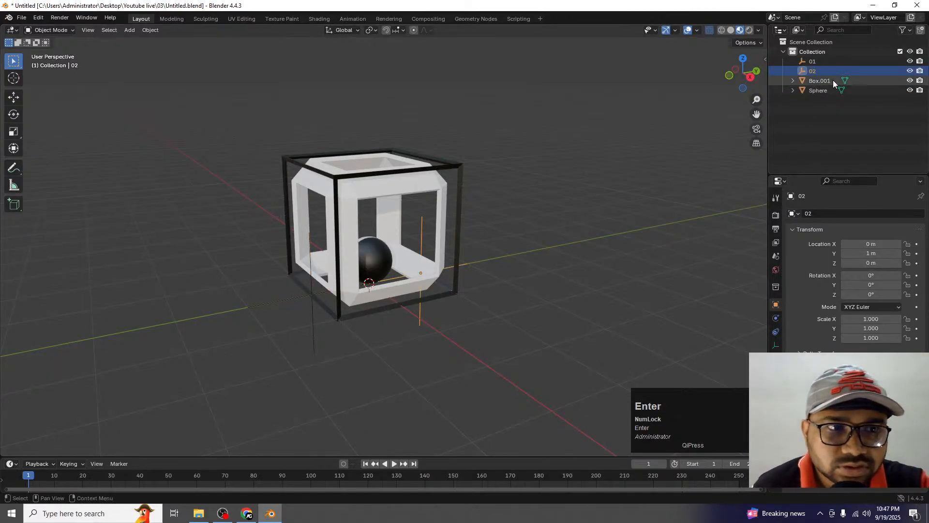
# Parent the Box.001 frame to empty 01 using the Object option.
pyautogui.click(820, 81)
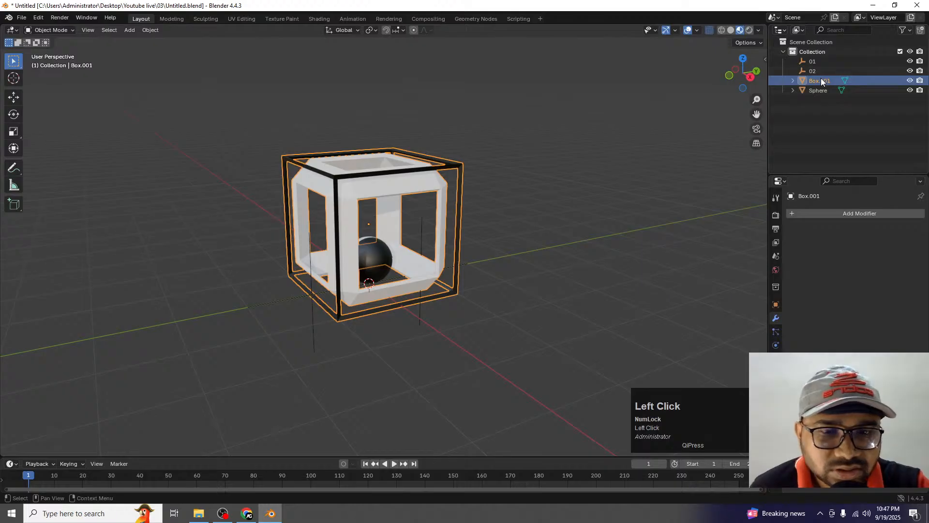
pyautogui.click(526, 152)
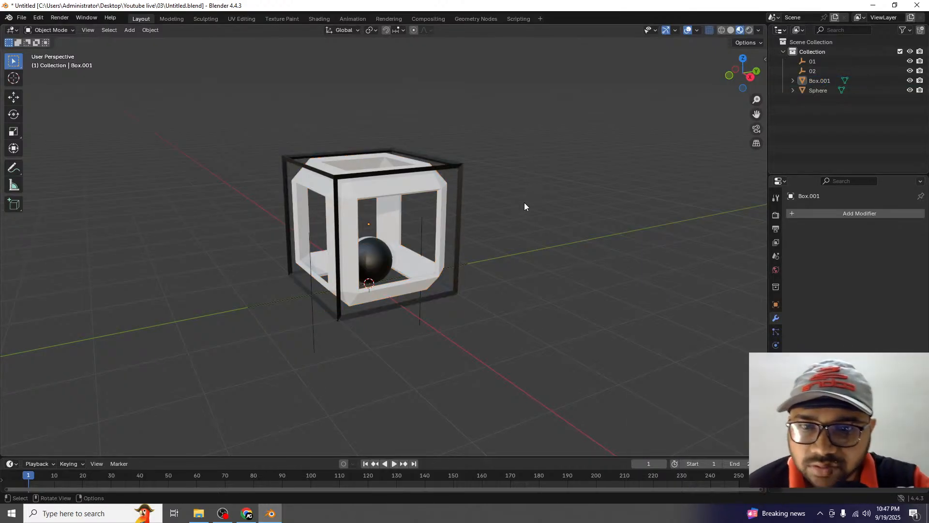
pyautogui.click(353, 199)
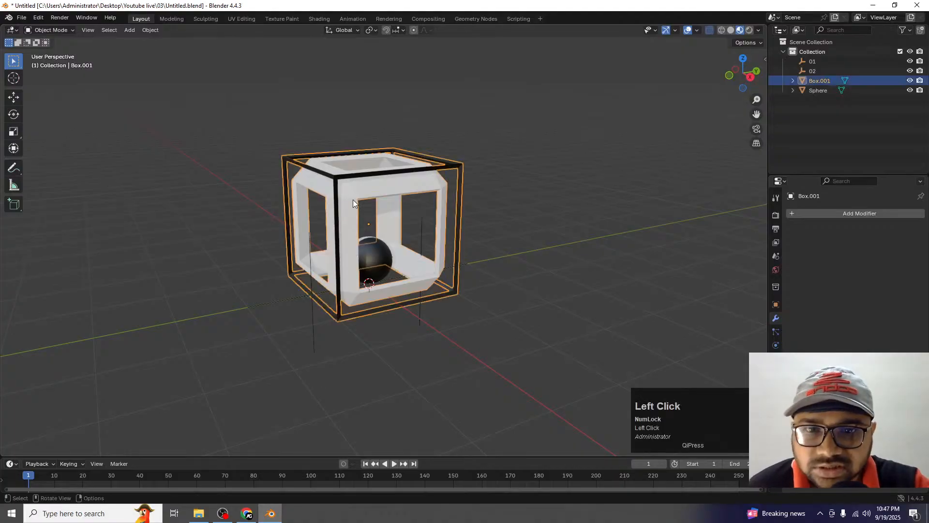
pyautogui.keyDown('shift'); pyautogui.click(313, 324); pyautogui.keyUp('shift')
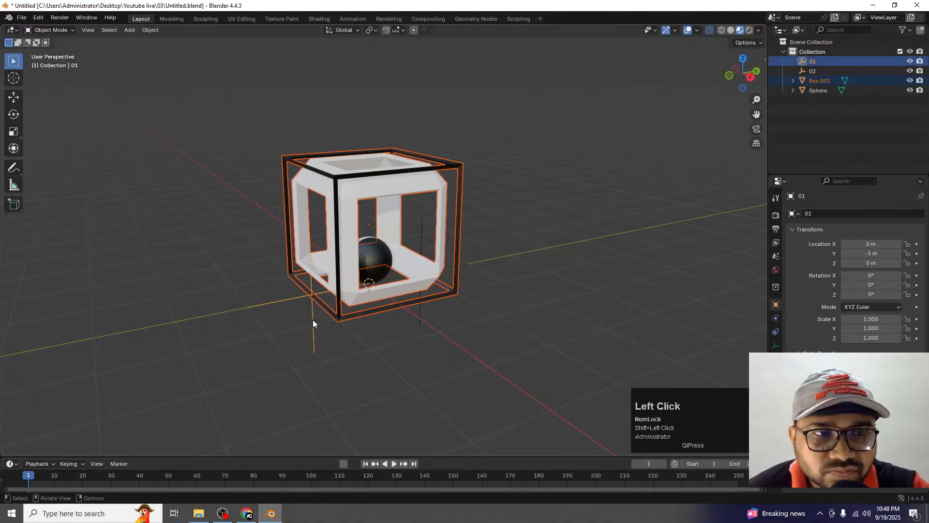
pyautogui.hotkey('ctrl', 'p')
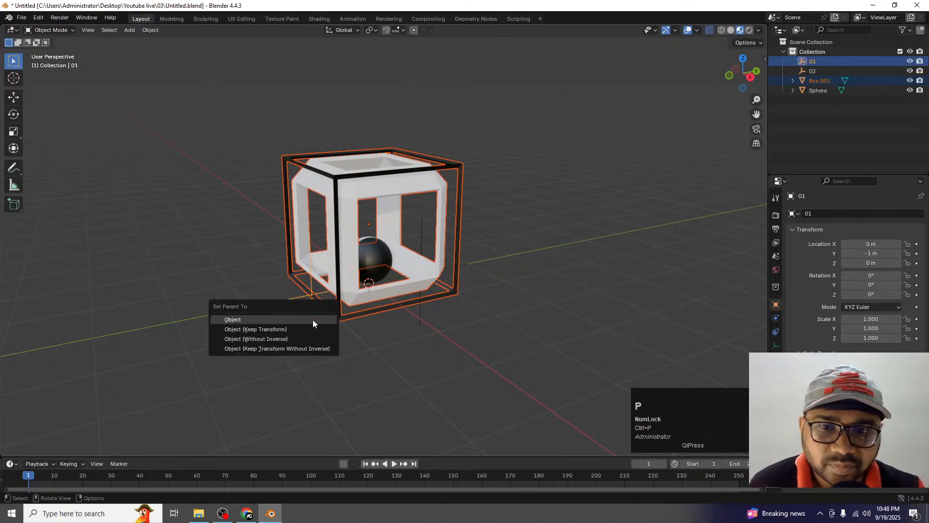
pyautogui.click(312, 323)
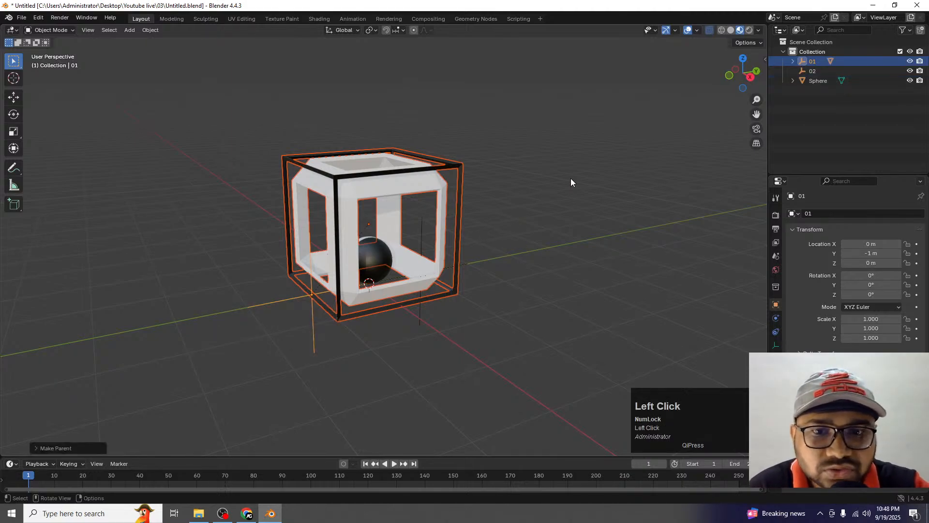
pyautogui.click(571, 179)
# Try rotating empty 01 about the X axis to test the box frame's parenting, and undo the rotation.
pyautogui.click(311, 317)
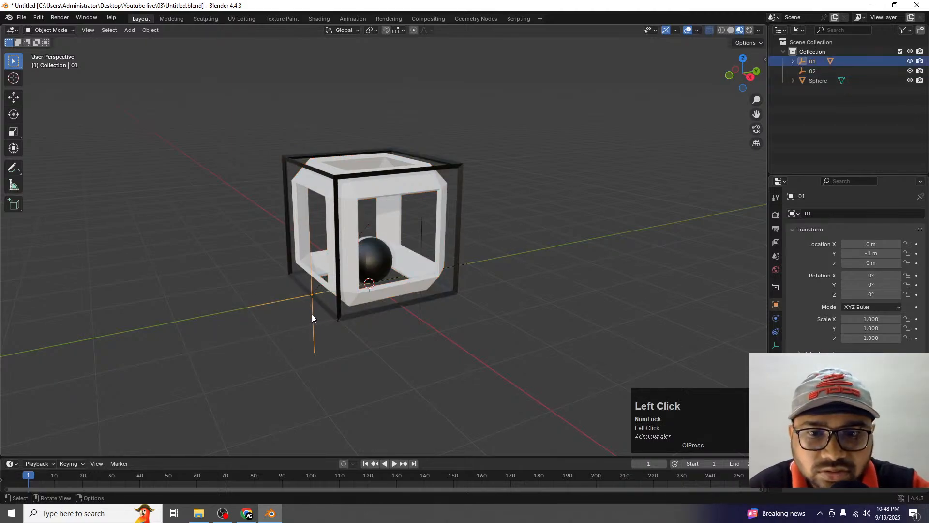
pyautogui.click(310, 319)
pyautogui.click(308, 321)
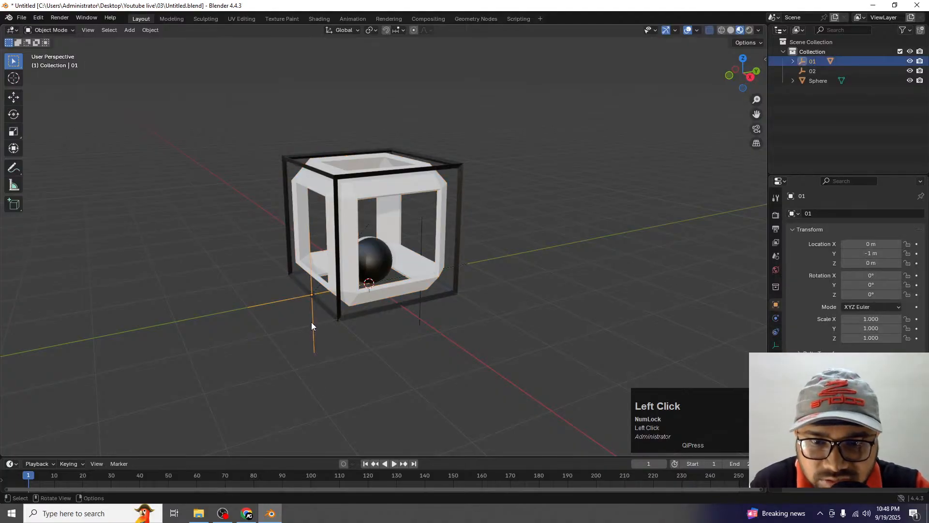
pyautogui.press('r')
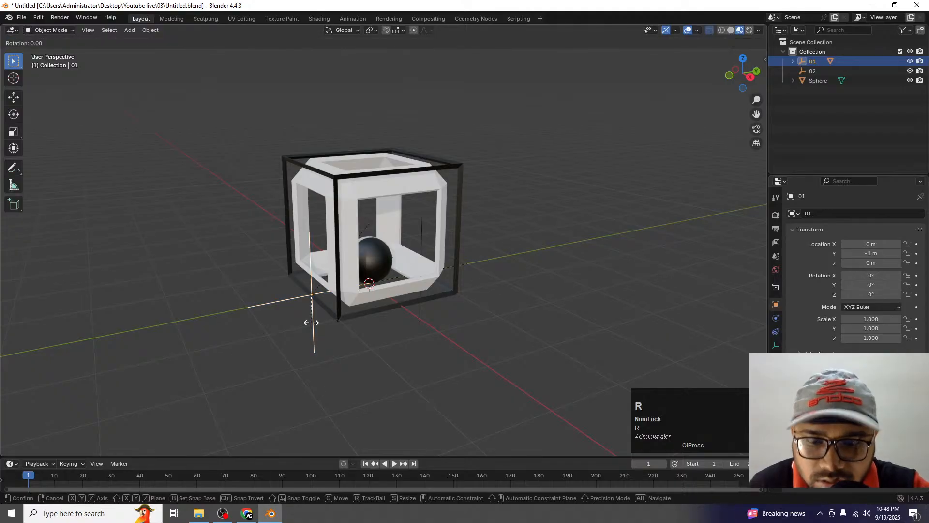
pyautogui.press('x')
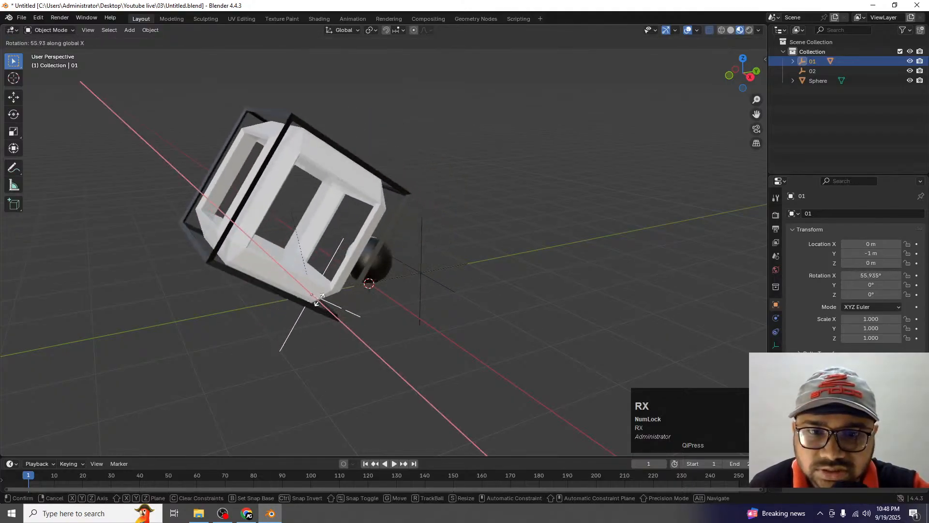
pyautogui.click(300, 328)
pyautogui.hotkey('ctrl', 'z')
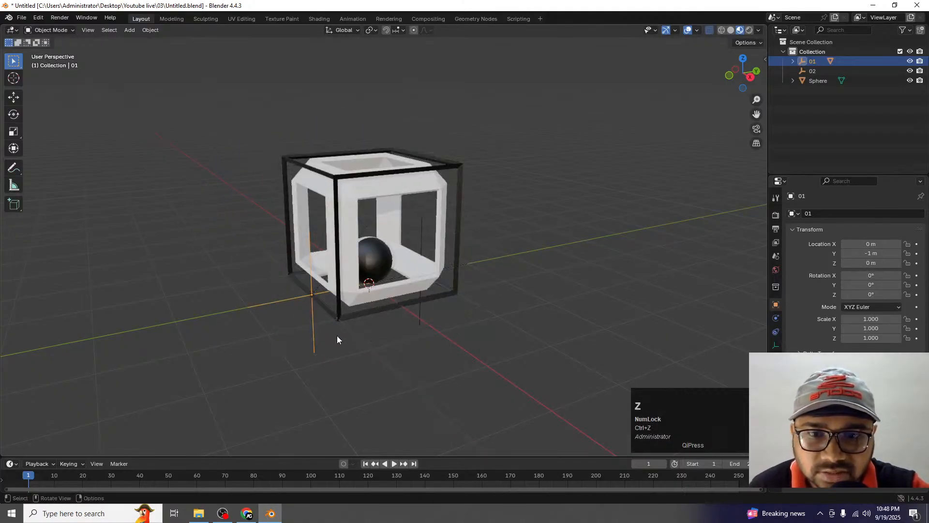
# Parent empty 01 to empty 02 using the Object option.
pyautogui.click(327, 342)
pyautogui.click(314, 328)
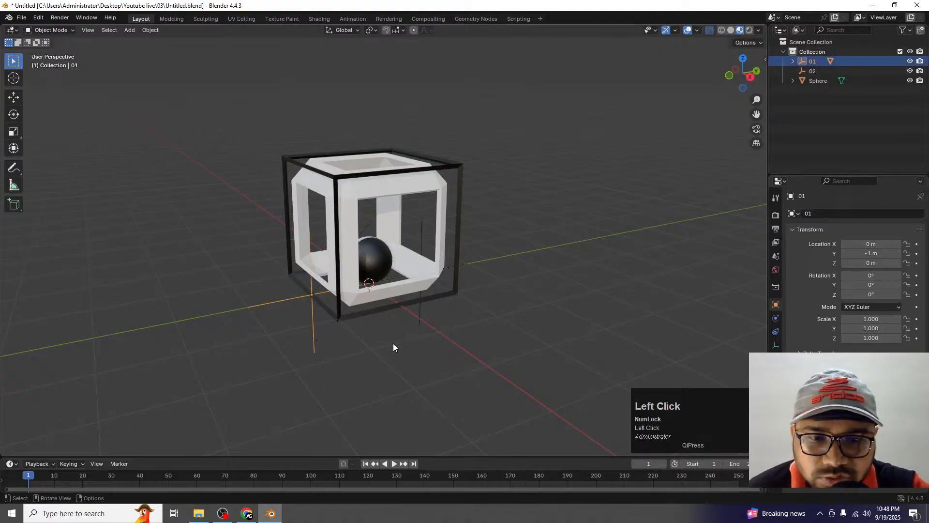
pyautogui.click(419, 317)
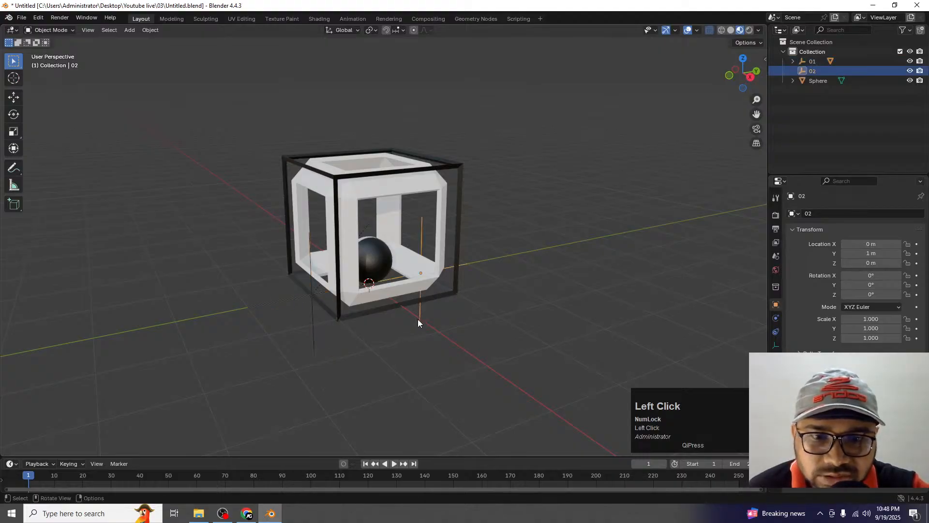
pyautogui.click(312, 322)
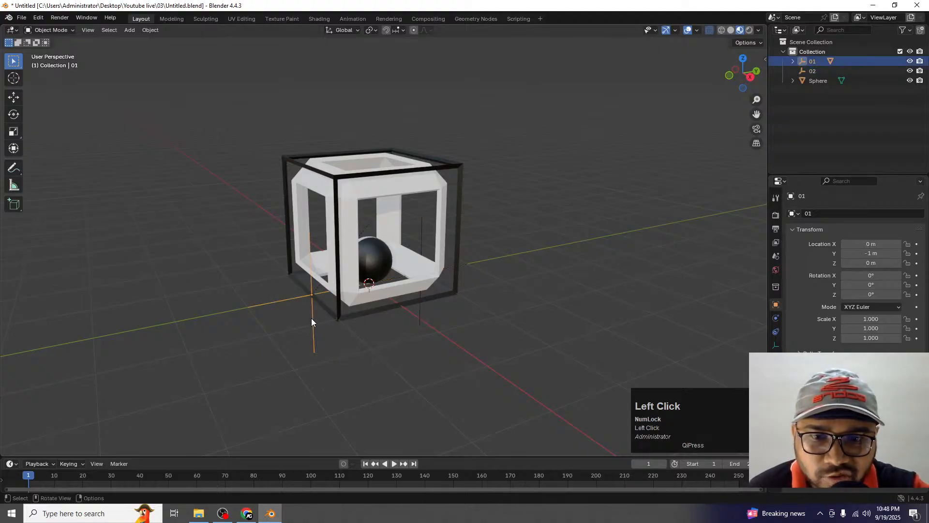
pyautogui.keyDown('shift'); pyautogui.click(419, 315); pyautogui.keyUp('shift')
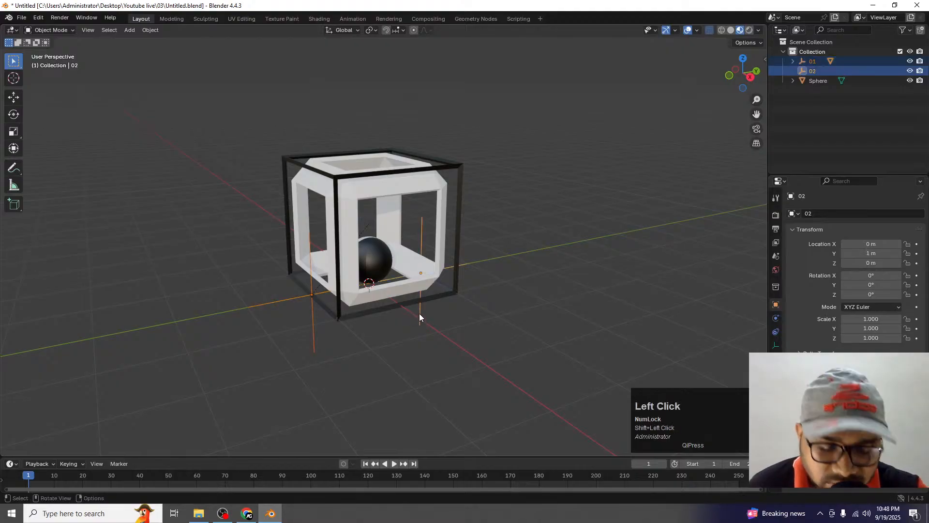
pyautogui.hotkey('ctrl', 'p')
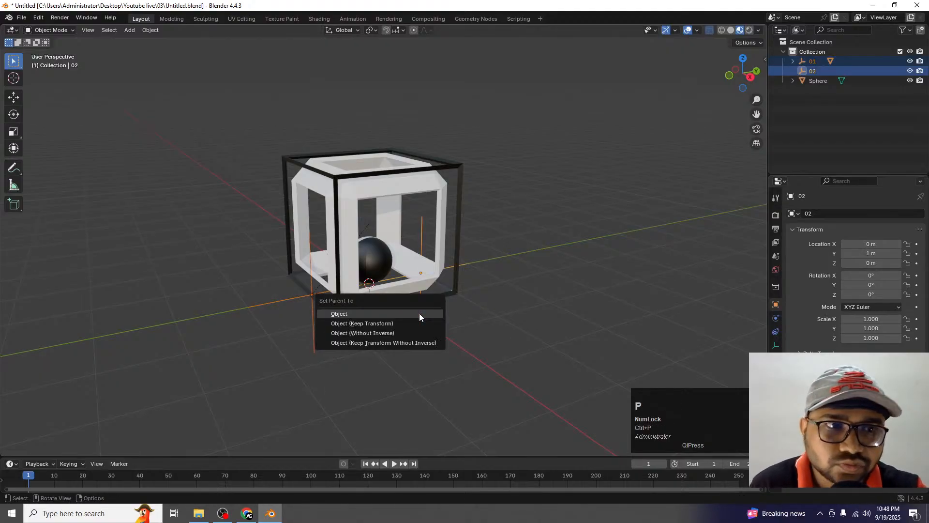
pyautogui.click(419, 312)
pyautogui.click(491, 307)
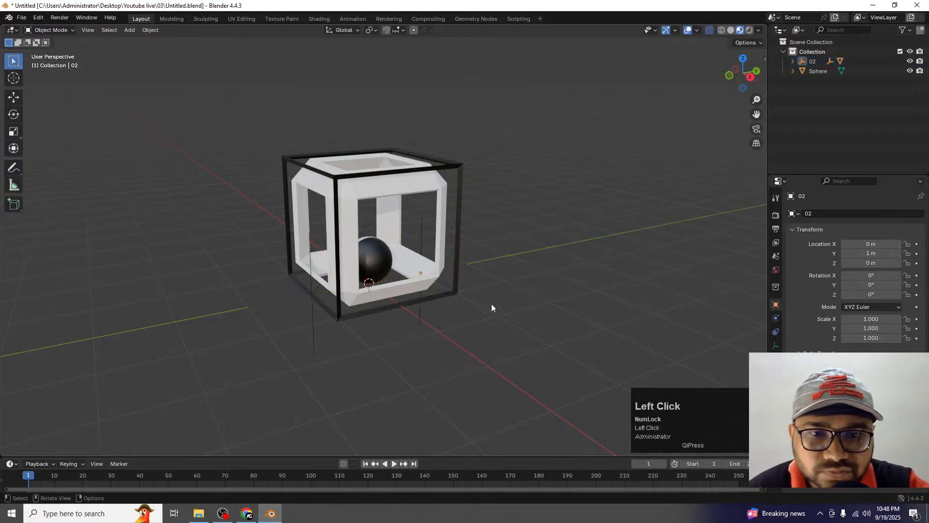
# Try rotating empty 02 about -29.5° around the X axis to test the parent chain, and undo the rotation.
pyautogui.click(421, 317)
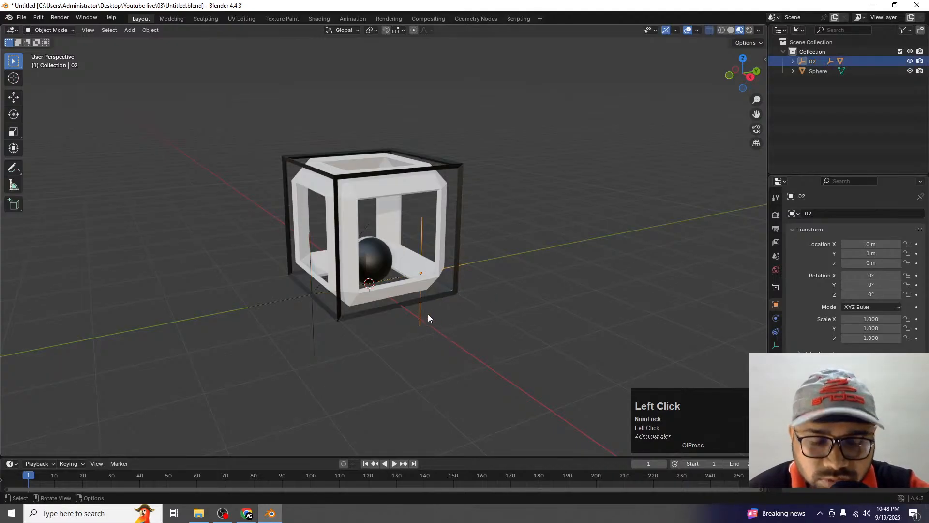
pyautogui.click(309, 252)
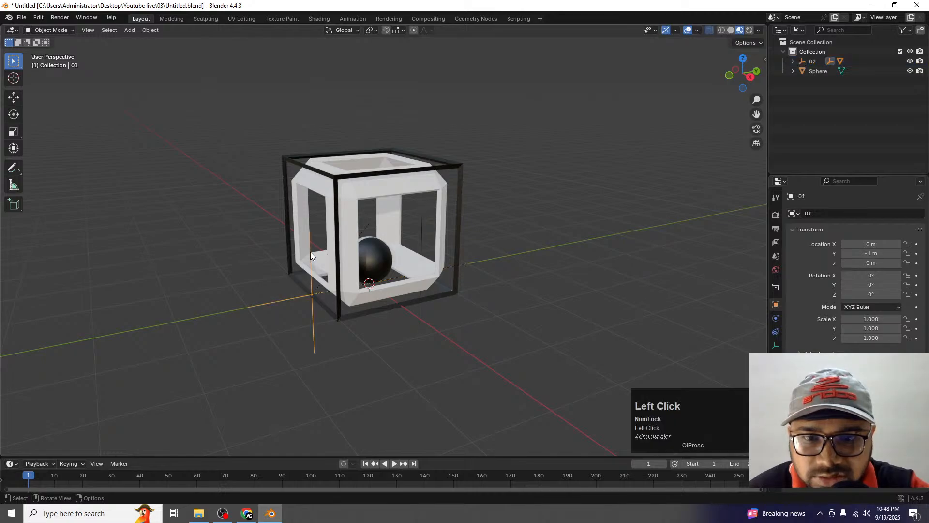
pyautogui.click(423, 316)
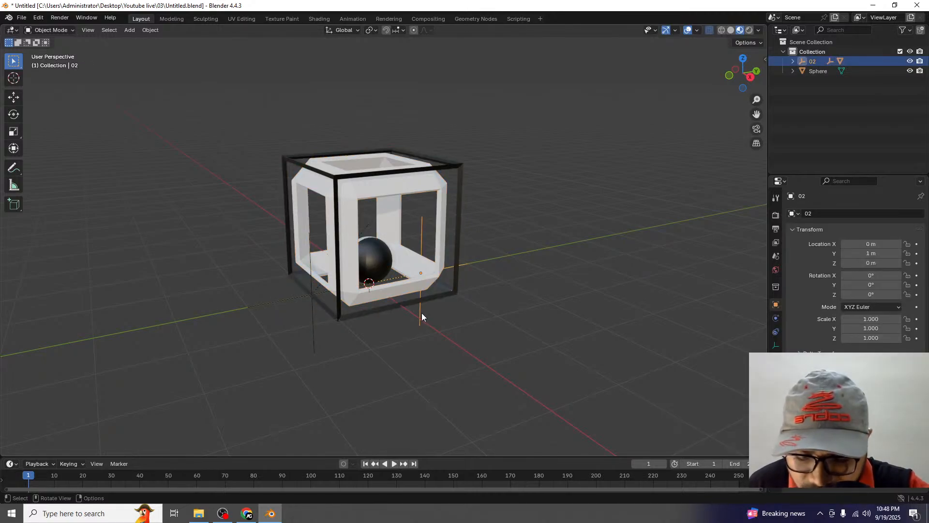
pyautogui.press('r')
pyautogui.press('x')
pyautogui.click(400, 315)
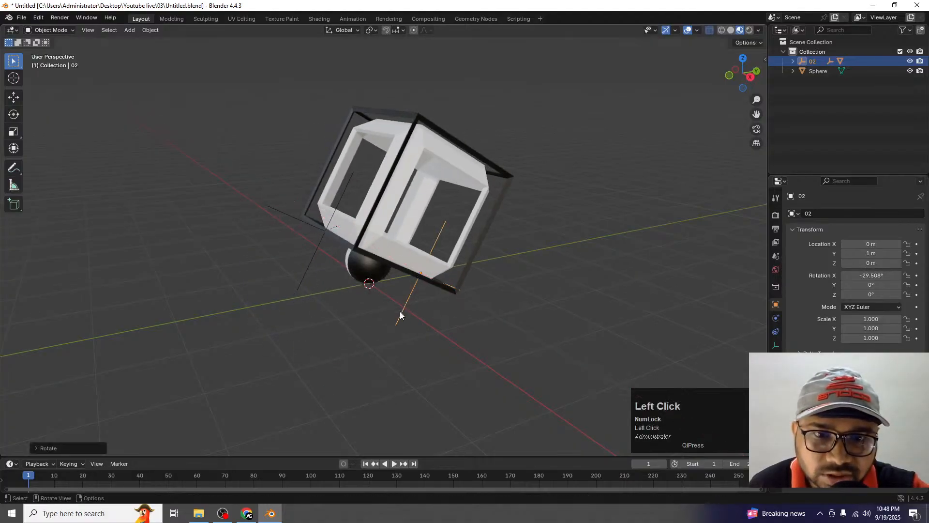
pyautogui.hotkey('ctrl', 'z')
pyautogui.click(494, 298)
# Set the sphere's Z rotation to 90°.
pyautogui.moveTo(465, 285); pyautogui.dragTo(437, 274, button='middle')
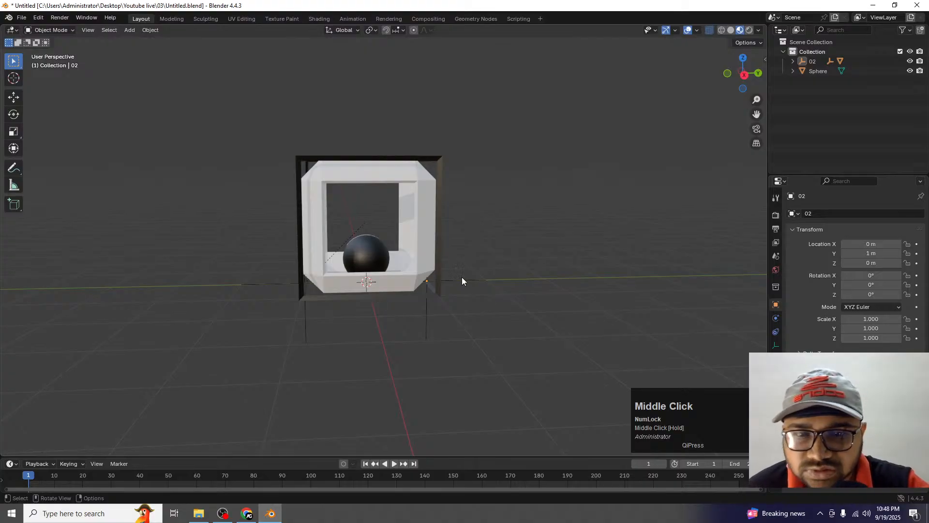
pyautogui.click(370, 247)
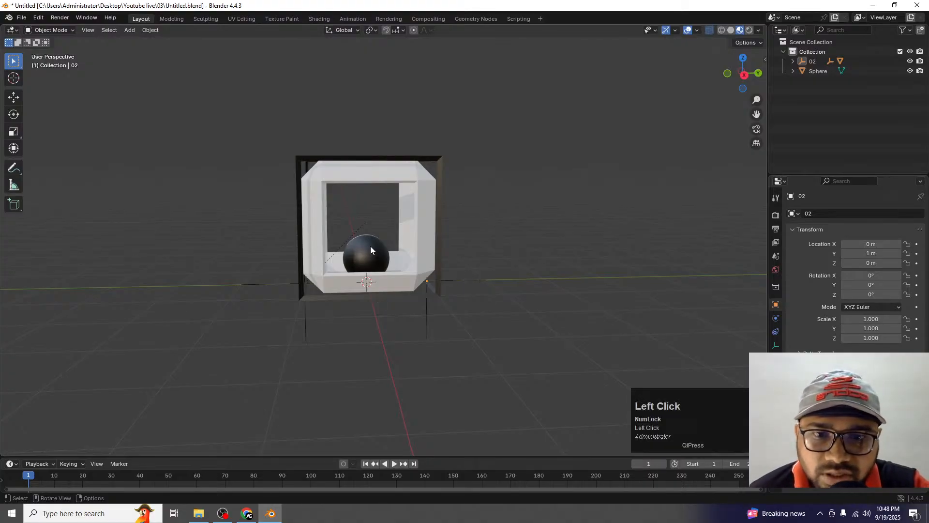
pyautogui.moveTo(430, 250); pyautogui.dragTo(460, 262, button='middle')
pyautogui.scroll(-2, 504, 317)
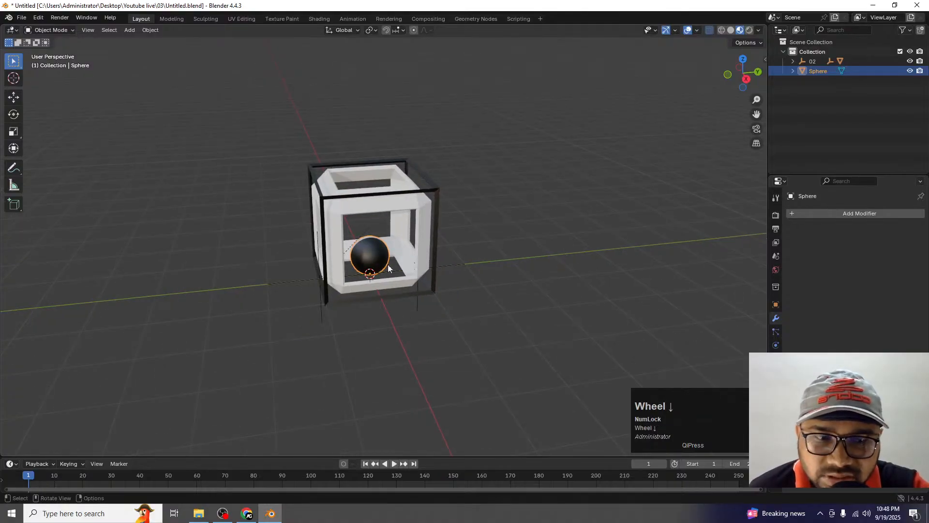
pyautogui.click(775, 305)
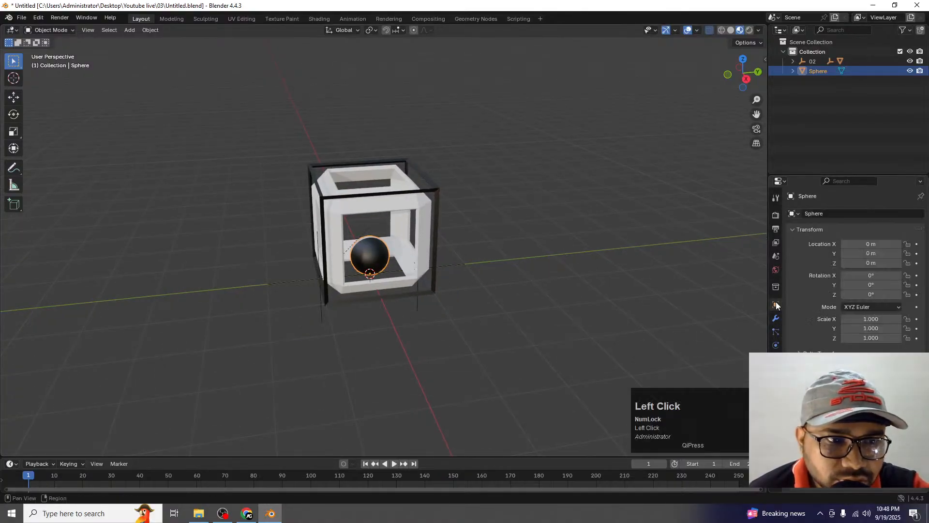
pyautogui.hotkey('ctrl', 'z')
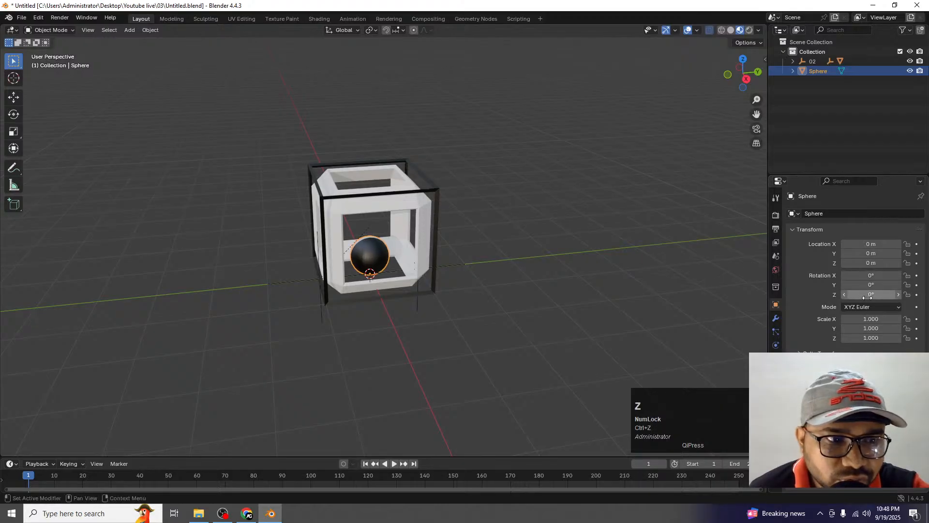
pyautogui.moveTo(867, 297); pyautogui.dragTo(900, 297)
pyautogui.click(868, 298)
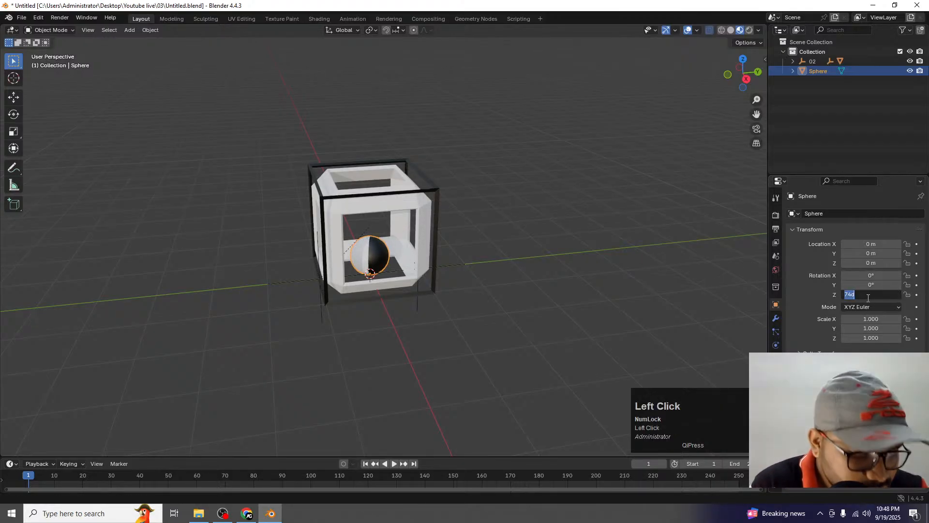
pyautogui.write('90')
pyautogui.press('Return')
pyautogui.press('Return')
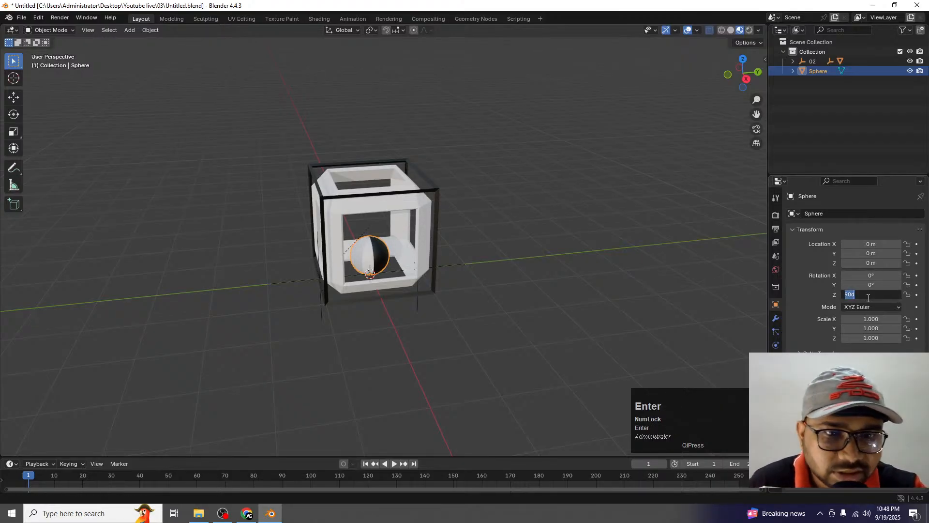
pyautogui.click(595, 293)
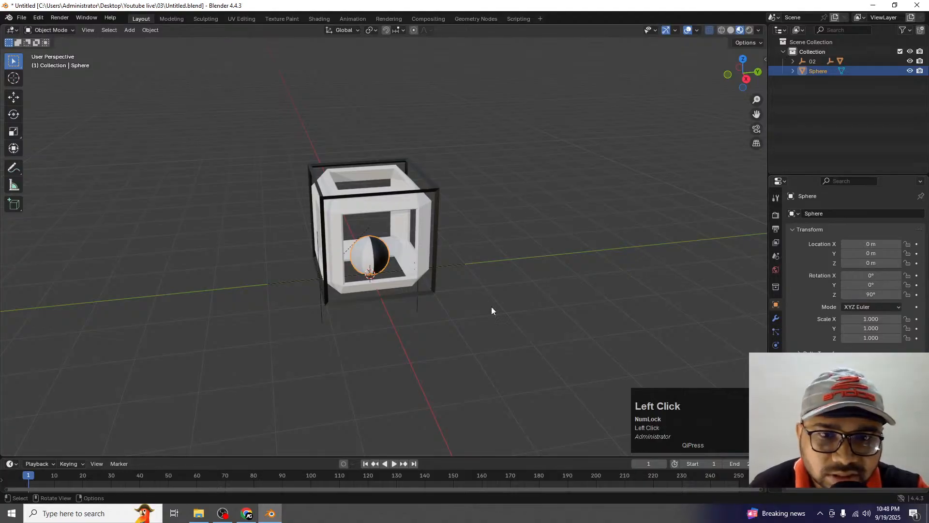
# Apply the sphere's rotation to its object data.
pyautogui.hotkey('ctrl', 'a')
pyautogui.click(379, 251)
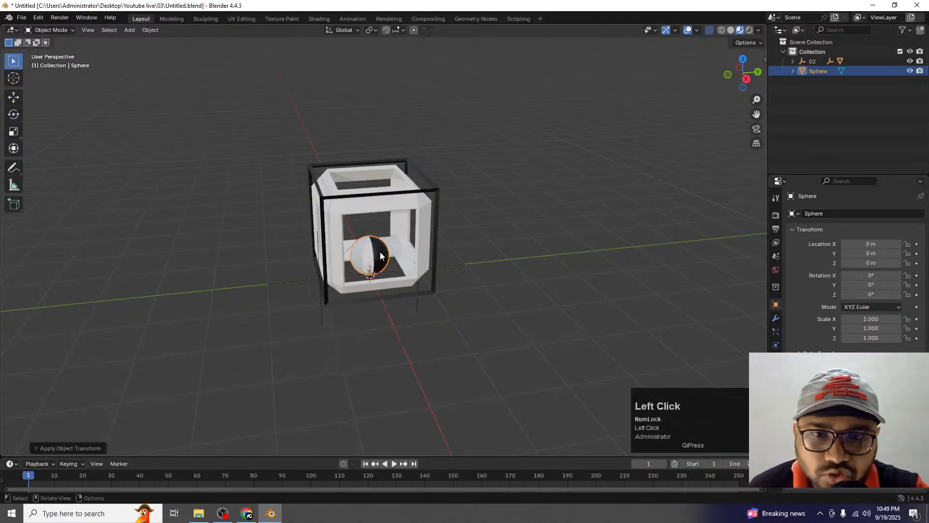
pyautogui.click(529, 263)
# Parent the sphere to the box frame.
pyautogui.click(369, 263)
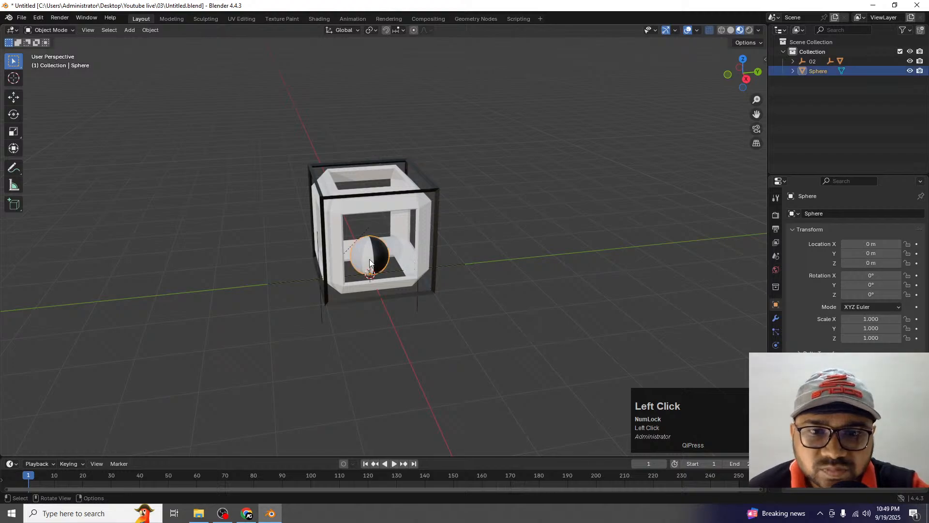
pyautogui.click(396, 201)
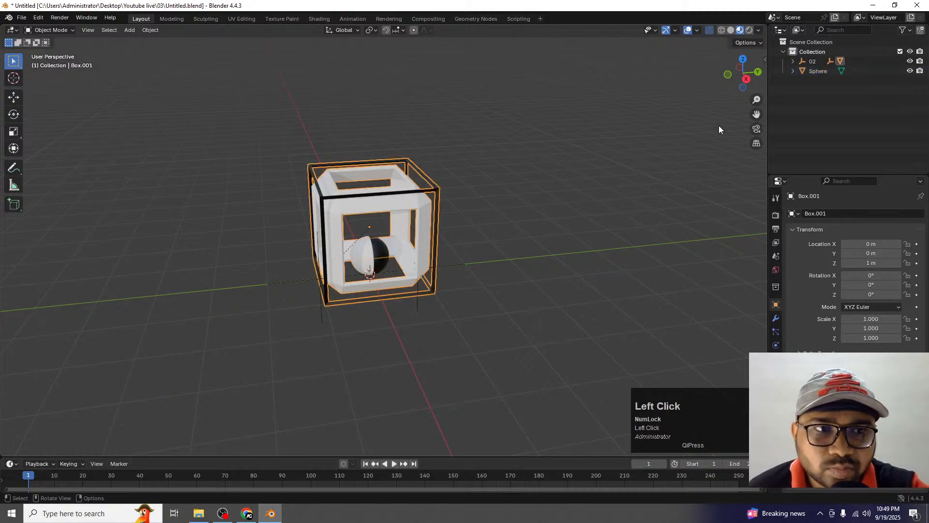
pyautogui.click(521, 248)
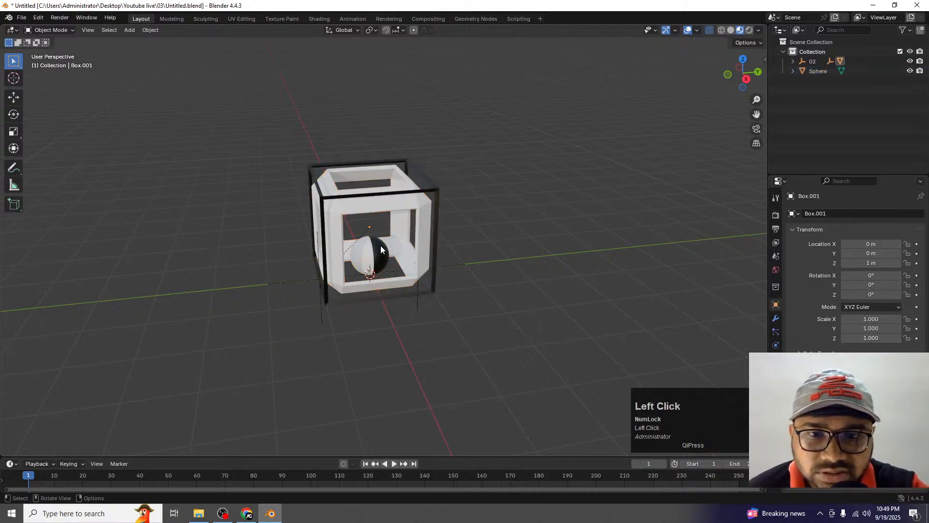
pyautogui.click(381, 249)
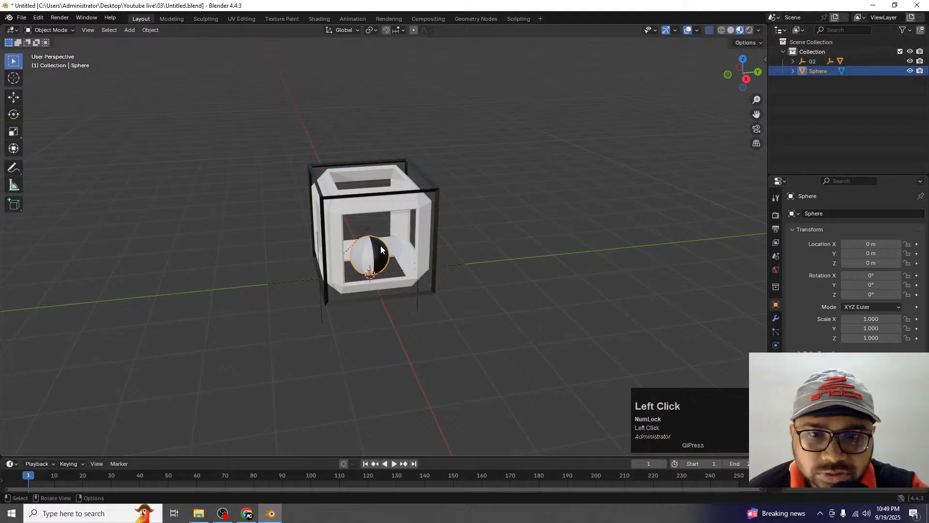
pyautogui.keyDown('shift'); pyautogui.click(390, 196); pyautogui.keyUp('shift')
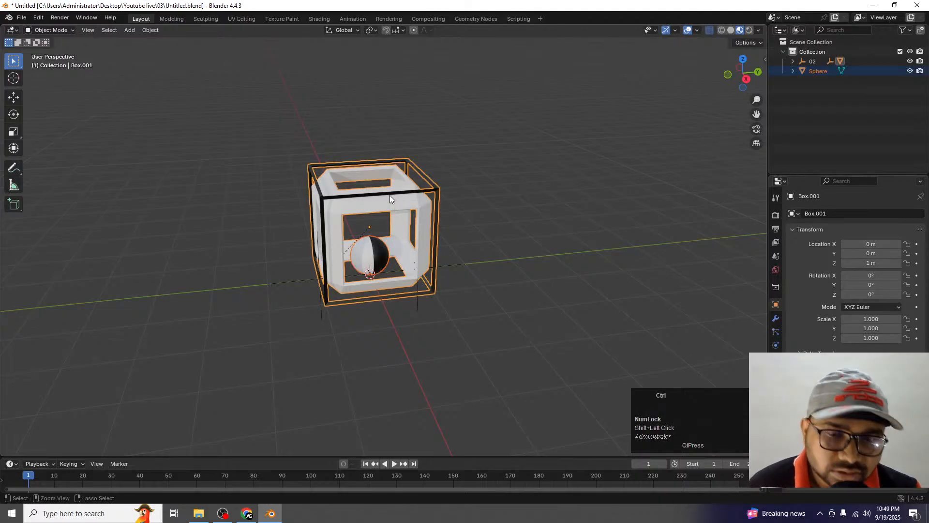
pyautogui.hotkey('ctrl', 'p')
pyautogui.click(390, 197)
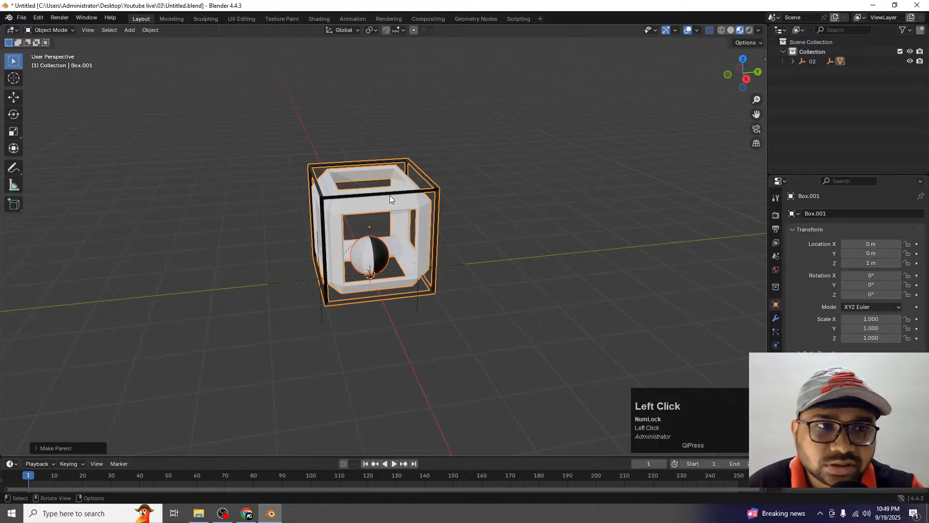
# Expand the hierarchy under empty 02 and examine how empty 01, the box frame and the sphere are nested.
pyautogui.click(560, 182)
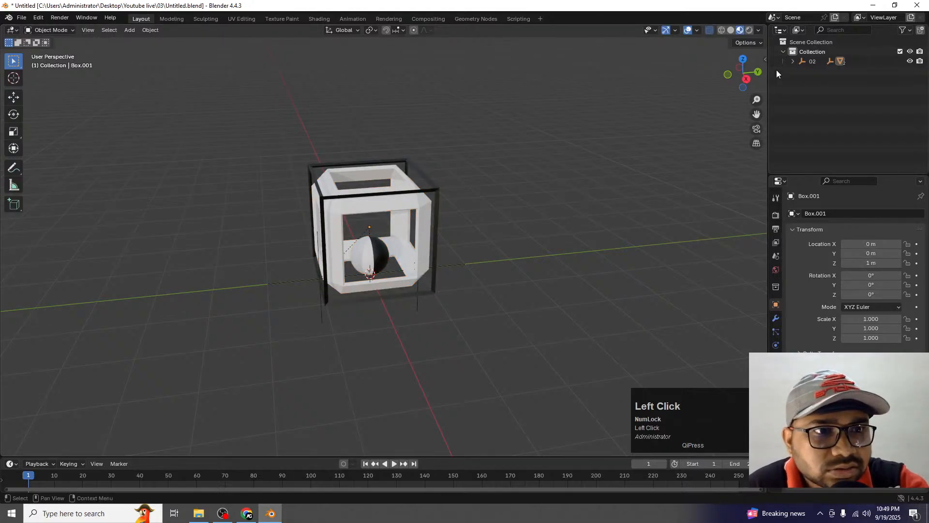
pyautogui.click(805, 62)
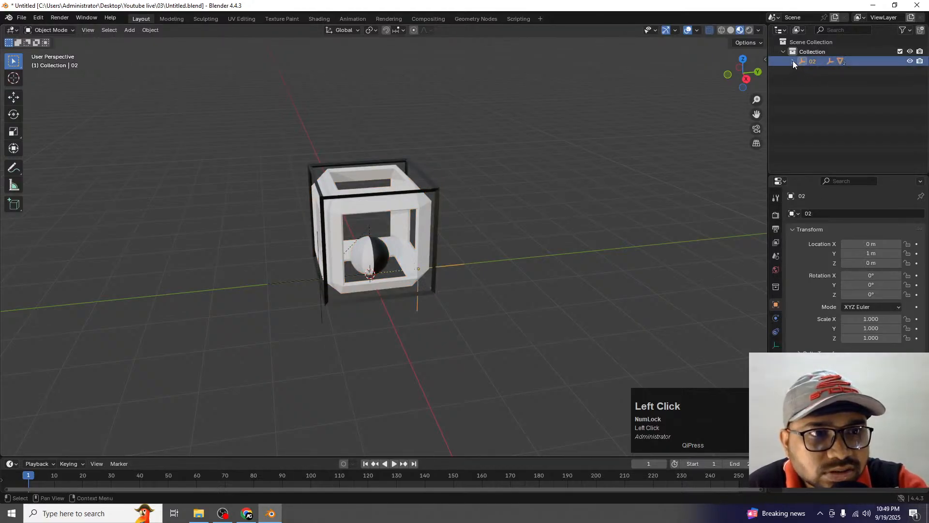
pyautogui.click(792, 61)
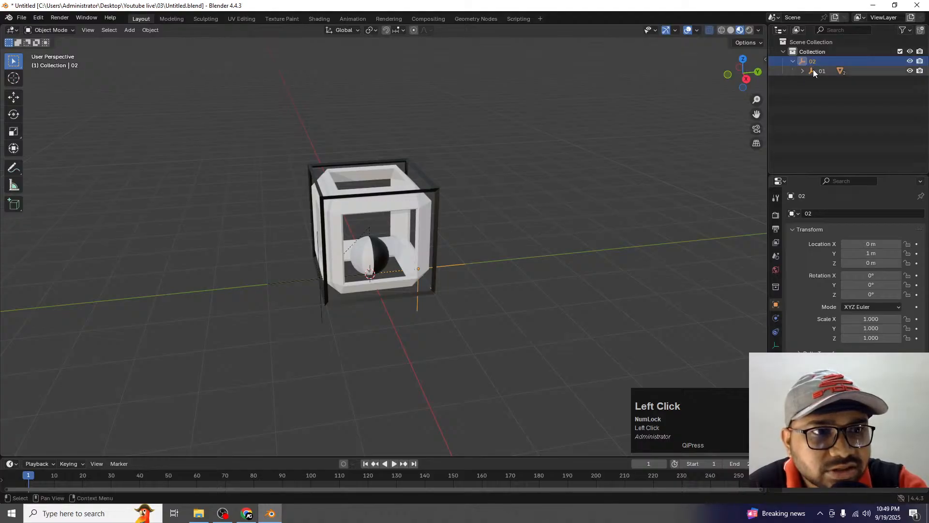
pyautogui.click(823, 73)
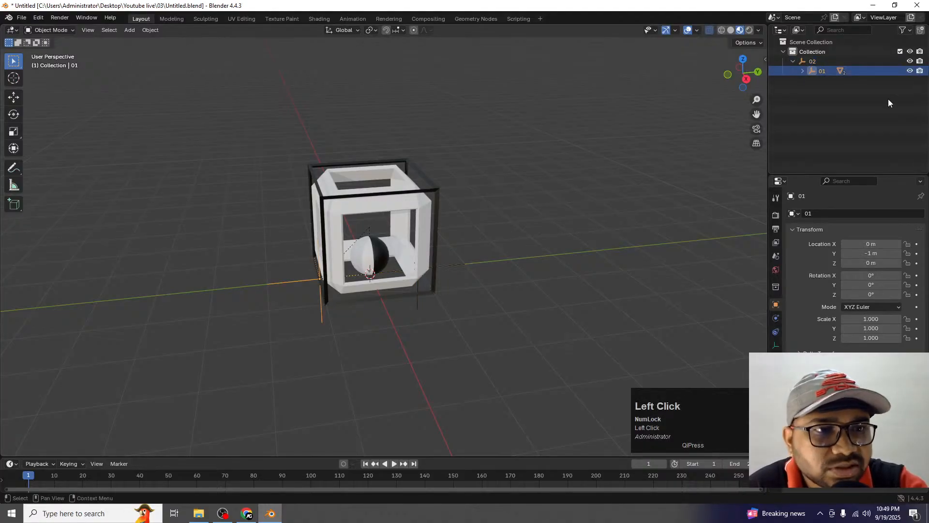
pyautogui.click(801, 71)
pyautogui.click(824, 81)
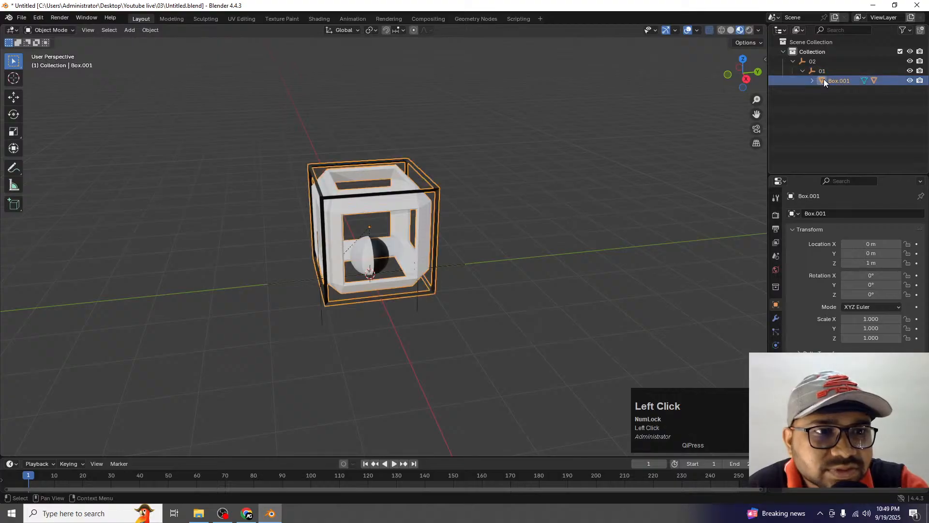
pyautogui.click(812, 80)
pyautogui.click(847, 100)
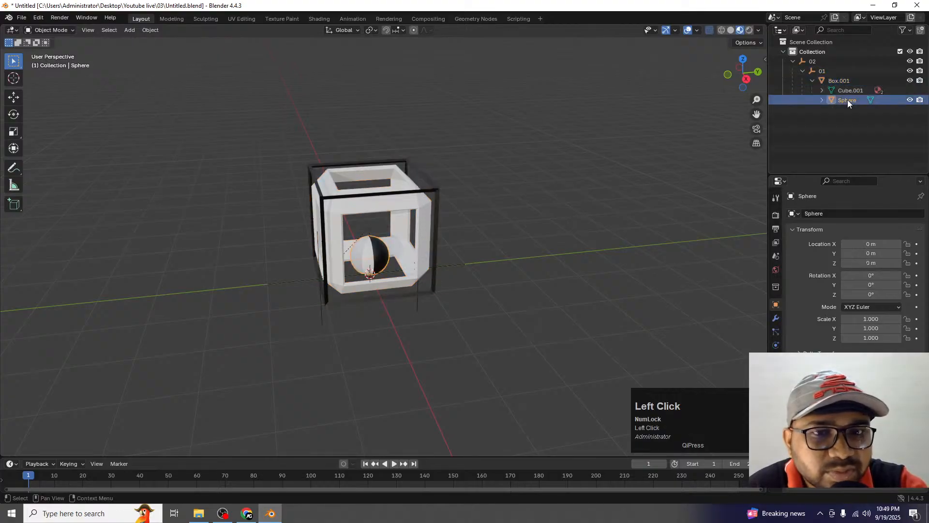
# Deselect everything, then enlarge the timeline area and recentre the box in the viewport.
pyautogui.click(608, 209)
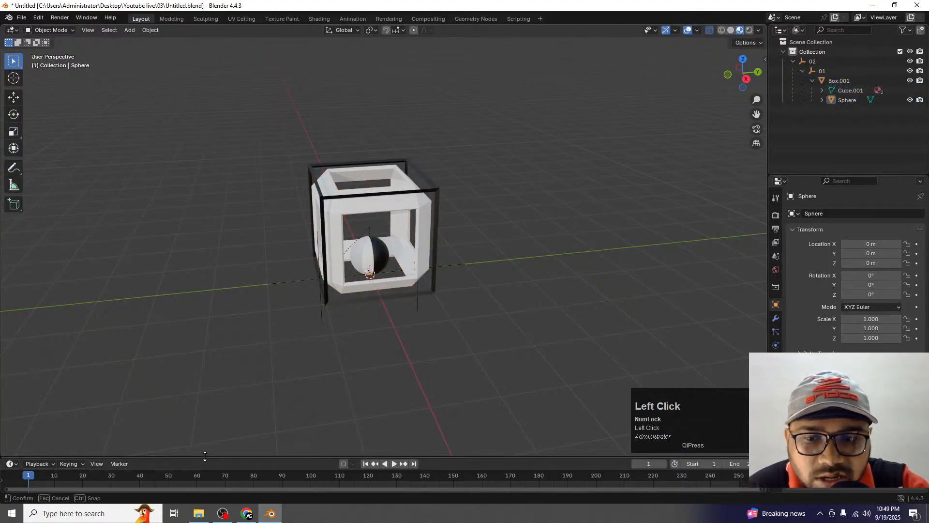
pyautogui.moveTo(203, 455); pyautogui.dragTo(224, 394)
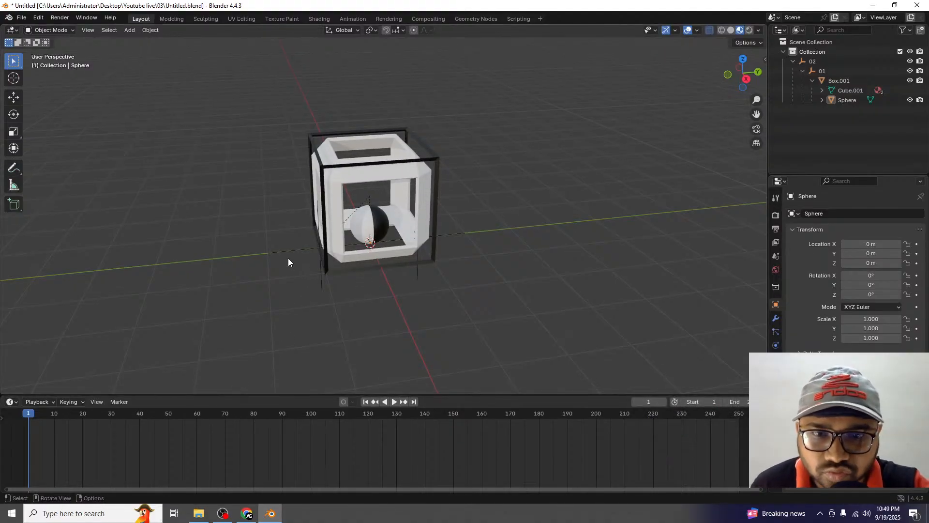
pyautogui.keyDown('shift'); pyautogui.moveTo(254, 241); pyautogui.dragTo(360, 309, button='middle'); pyautogui.keyUp('shift')
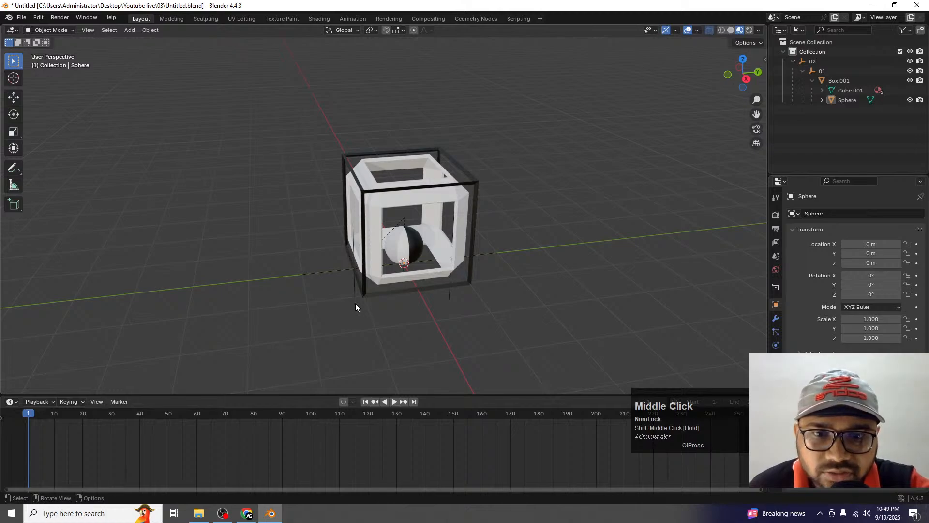
# Try rotating empty 01 around the X axis to test the tilt of the box, and undo the rotation.
pyautogui.click(355, 304)
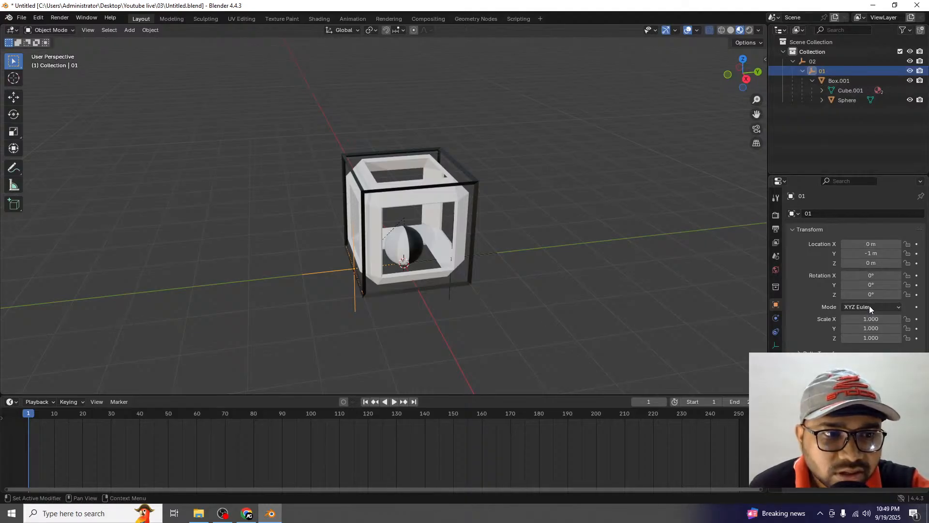
pyautogui.moveTo(870, 296); pyautogui.dragTo(871, 285)
pyautogui.hotkey('ctrl', 'z')
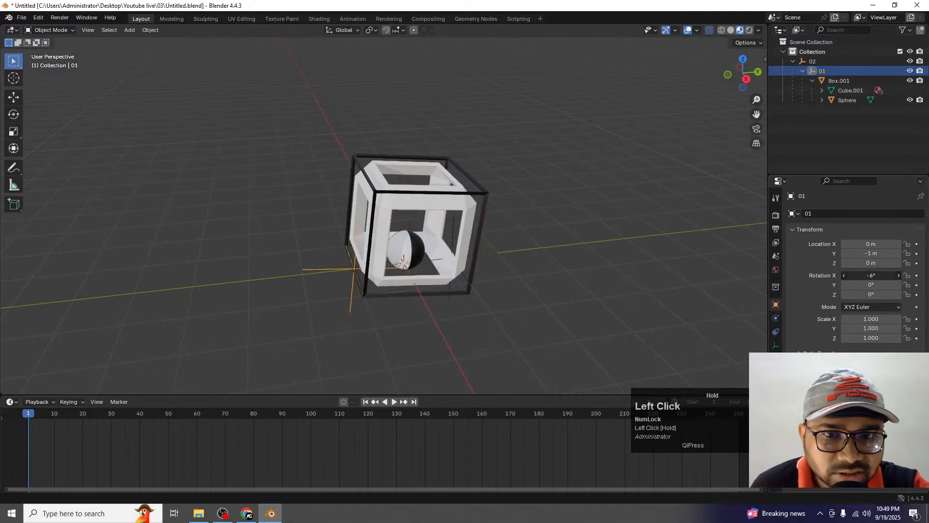
pyautogui.hotkey('ctrl', 'z')
# Switch to the right orthographic view and keyframe empty 01's X rotation at 0° on frame 1.
pyautogui.press('KP_3')
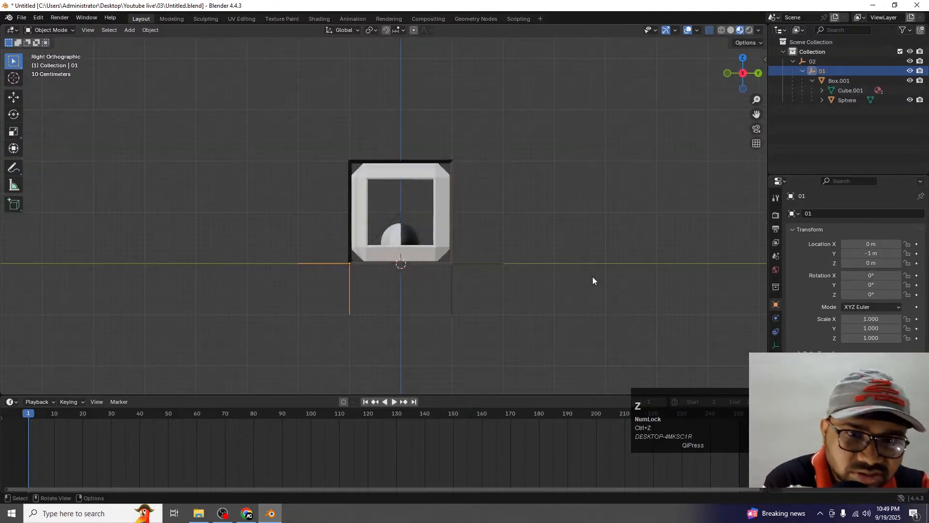
pyautogui.keyDown('shift'); pyautogui.moveTo(489, 209); pyautogui.dragTo(531, 224, button='middle'); pyautogui.keyUp('shift')
pyautogui.click(917, 276)
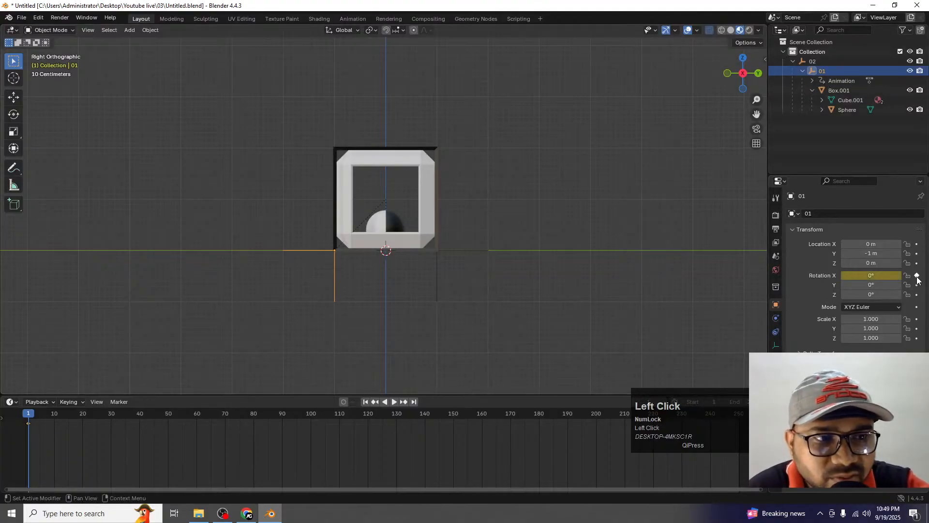
# Set empty 01's X rotation to 45° on frame 10 and keyframe it.
pyautogui.moveTo(35, 416); pyautogui.dragTo(54, 419)
pyautogui.doubleClick(867, 275)
pyautogui.write('45')
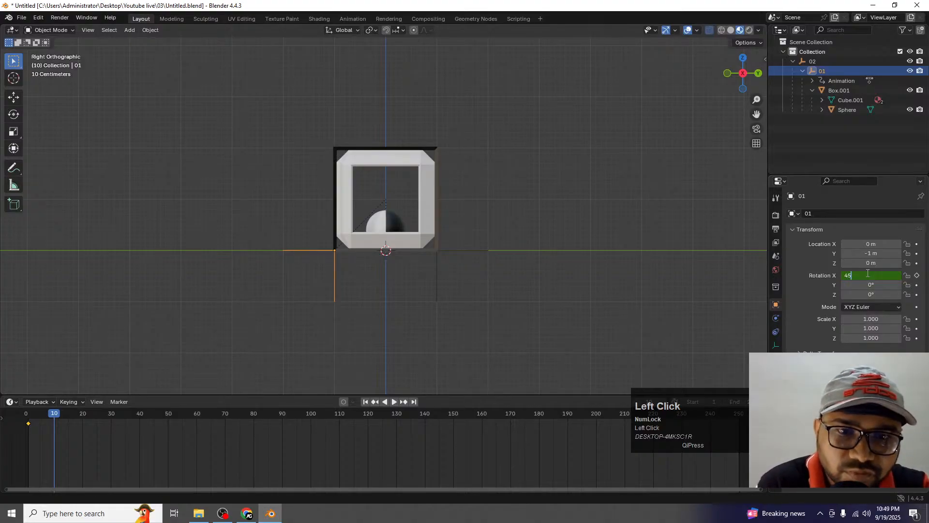
pyautogui.press('Return')
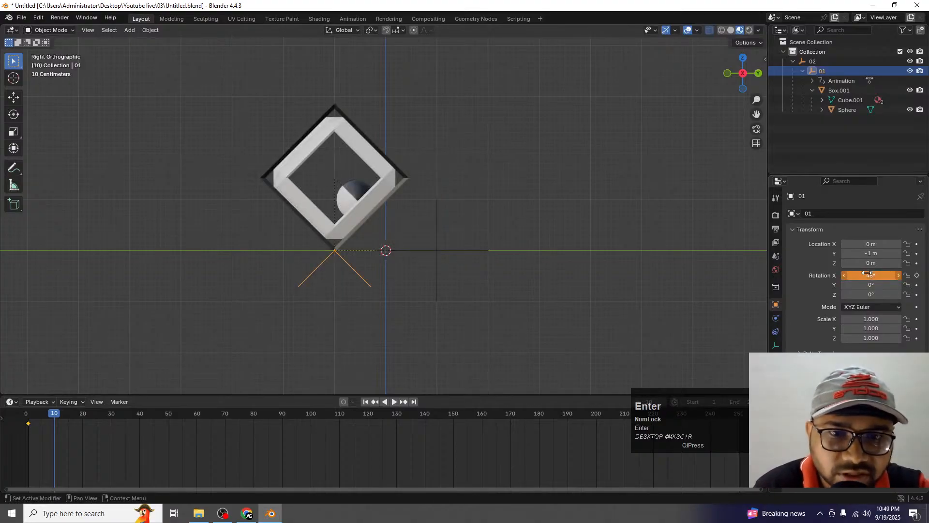
pyautogui.click(917, 275)
# Set empty 01's X rotation back to 0° on frame 20 and keyframe it.
pyautogui.click(83, 412)
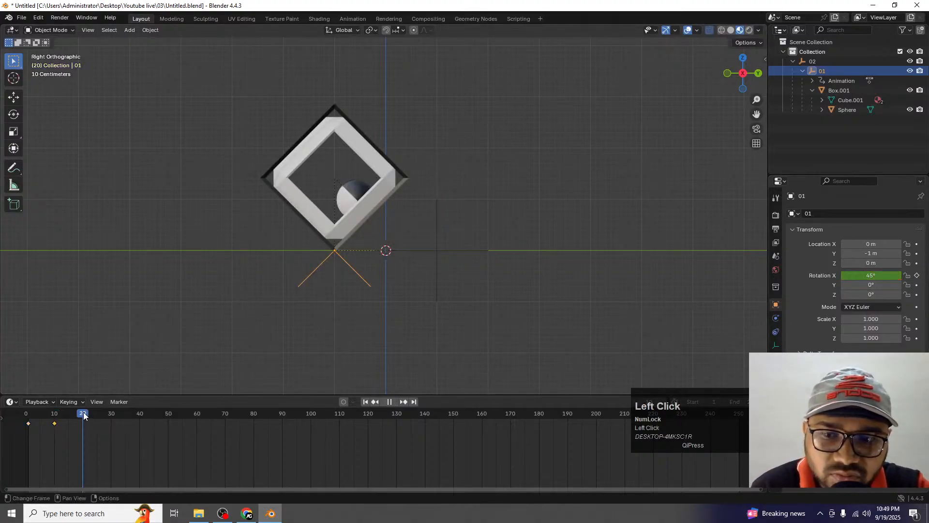
pyautogui.click(862, 276)
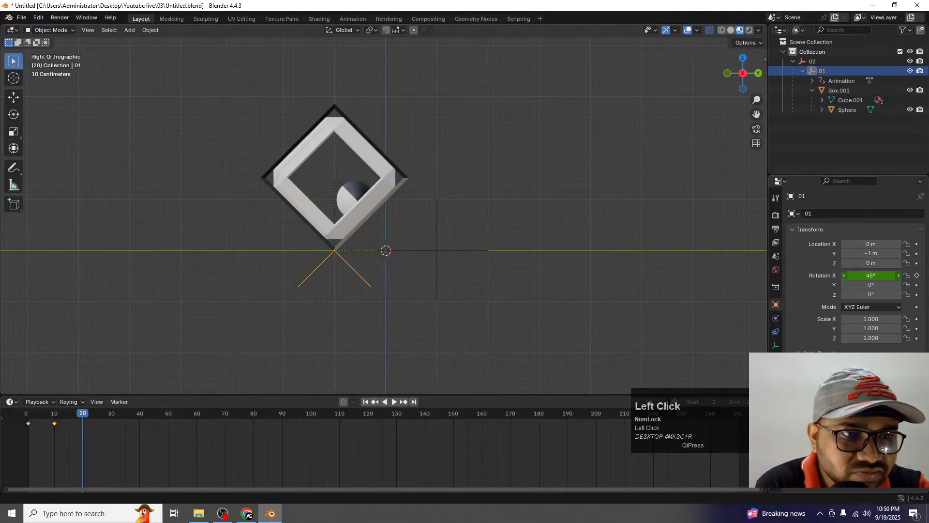
pyautogui.press('Return')
pyautogui.click(917, 275)
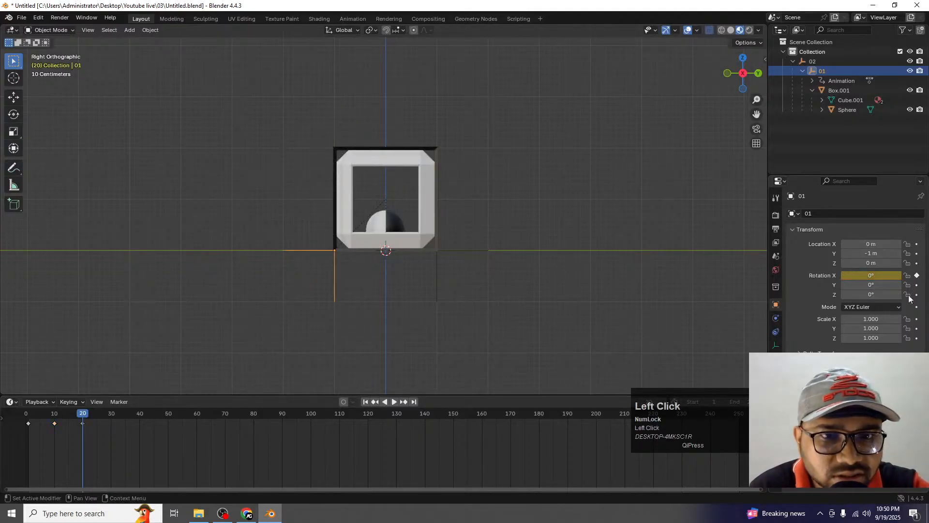
# Play the animation from frame 1 to check the speed of the box's tilt, and stop playback.
pyautogui.moveTo(87, 412); pyautogui.dragTo(29, 417)
pyautogui.click(393, 401)
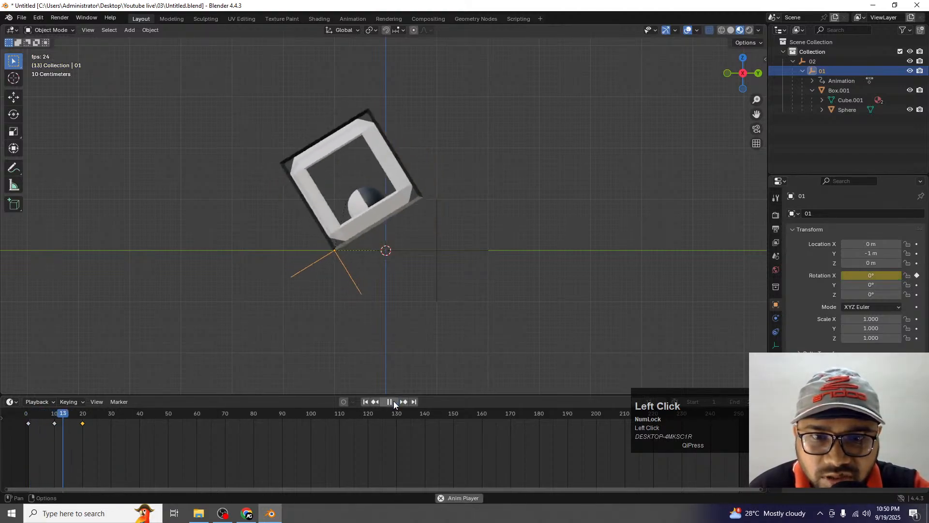
pyautogui.click(394, 401)
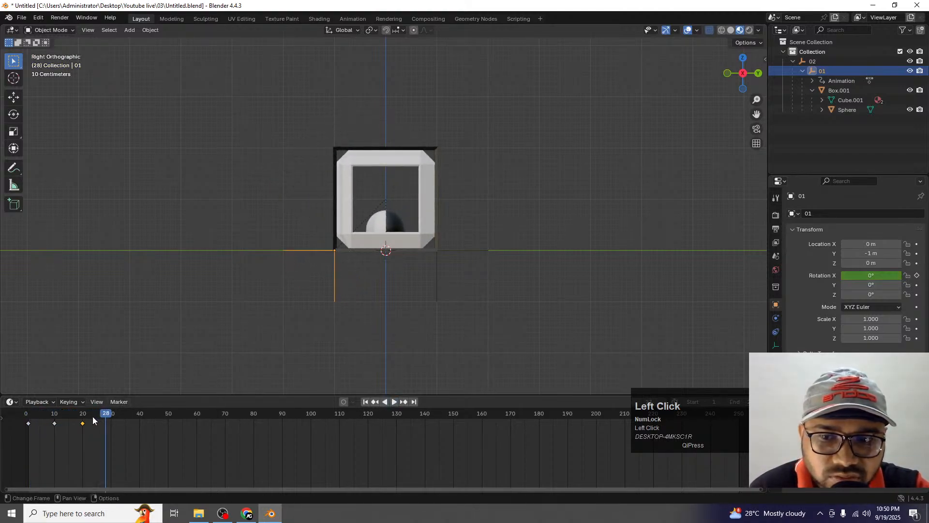
# Retime empty 01's keyframes from frames 10 and 20 to frames 20 and 40, and play the animation from frame 1.
pyautogui.moveTo(90, 417); pyautogui.dragTo(140, 432)
pyautogui.moveTo(56, 425); pyautogui.dragTo(28, 416)
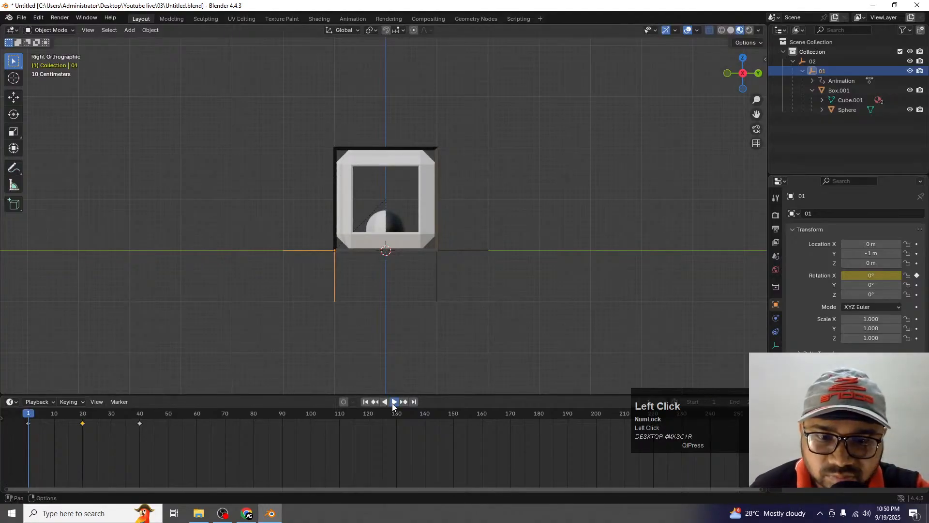
pyautogui.click(394, 402)
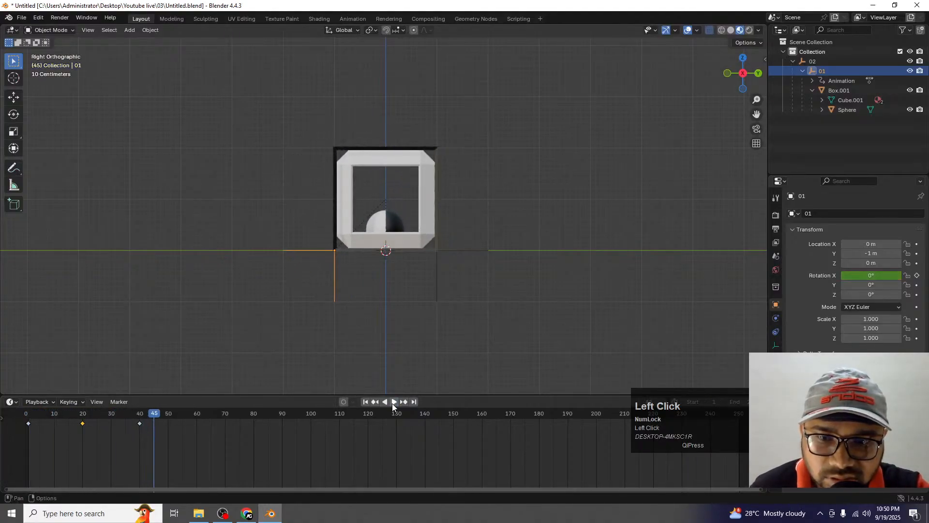
# Keyframe empty 02's X rotation at 0° on frame 40.
pyautogui.moveTo(146, 416); pyautogui.dragTo(140, 416)
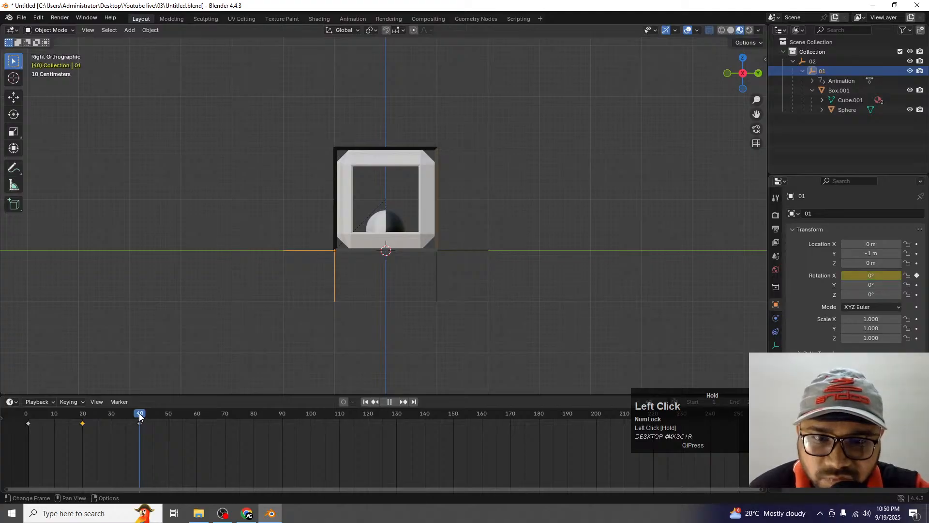
pyautogui.click(438, 279)
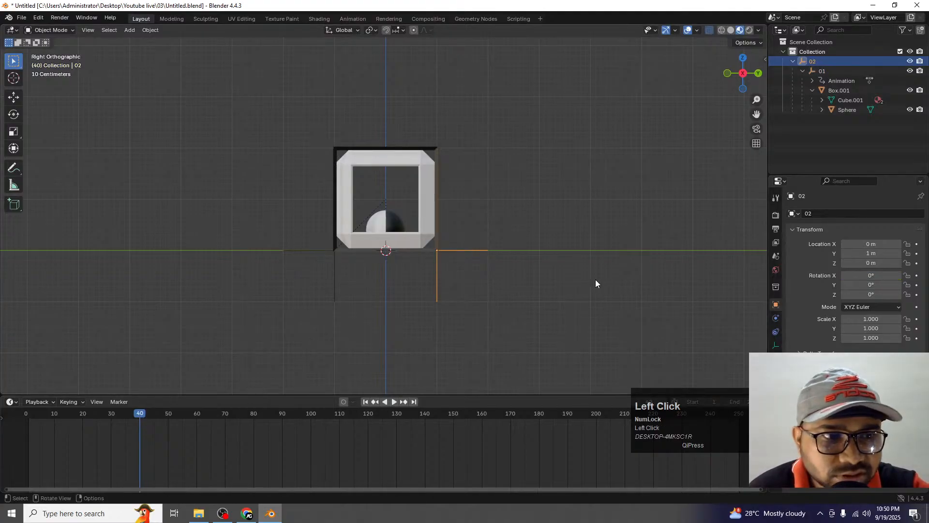
pyautogui.click(917, 276)
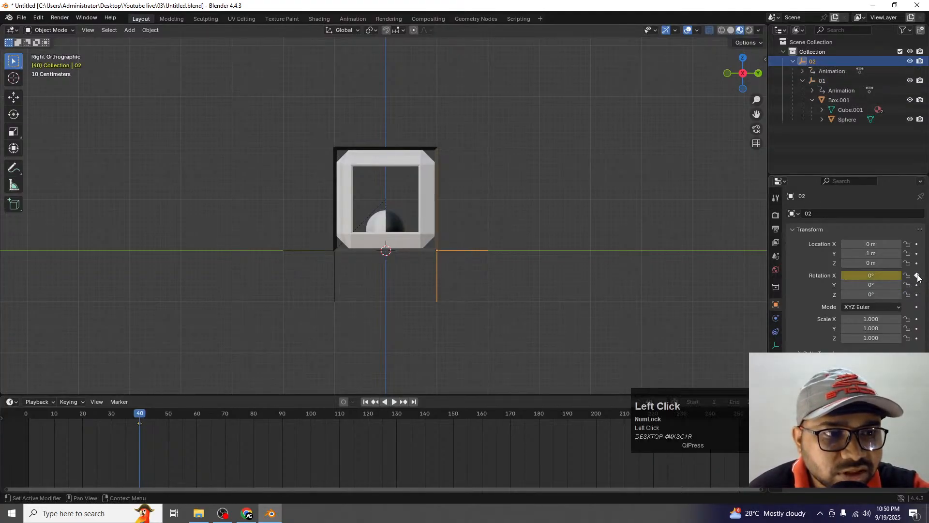
# Set empty 02's X rotation to -45° on frame 60 and keyframe it.
pyautogui.click(196, 415)
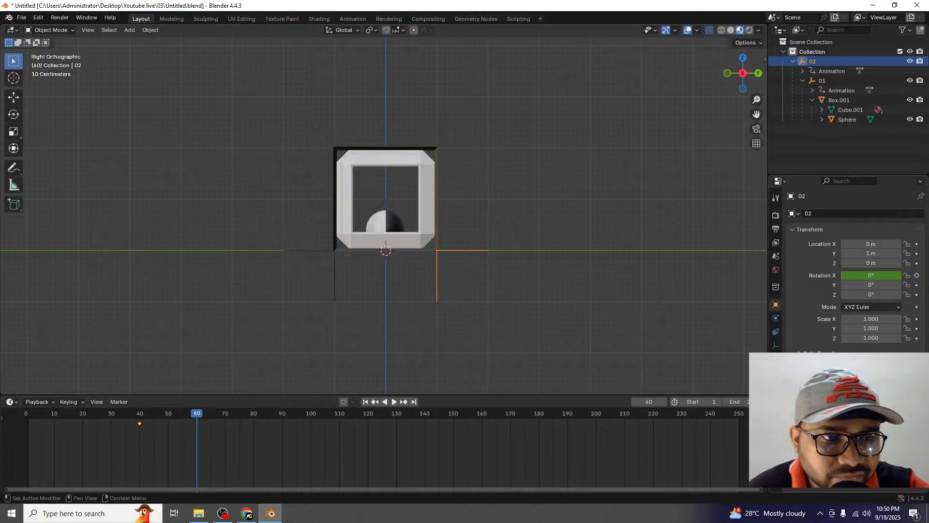
pyautogui.click(865, 274)
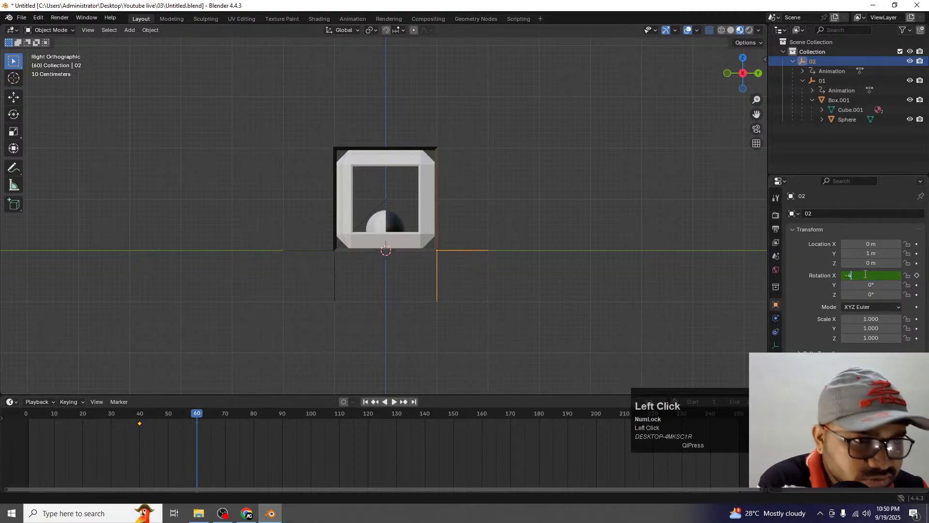
pyautogui.press('Return')
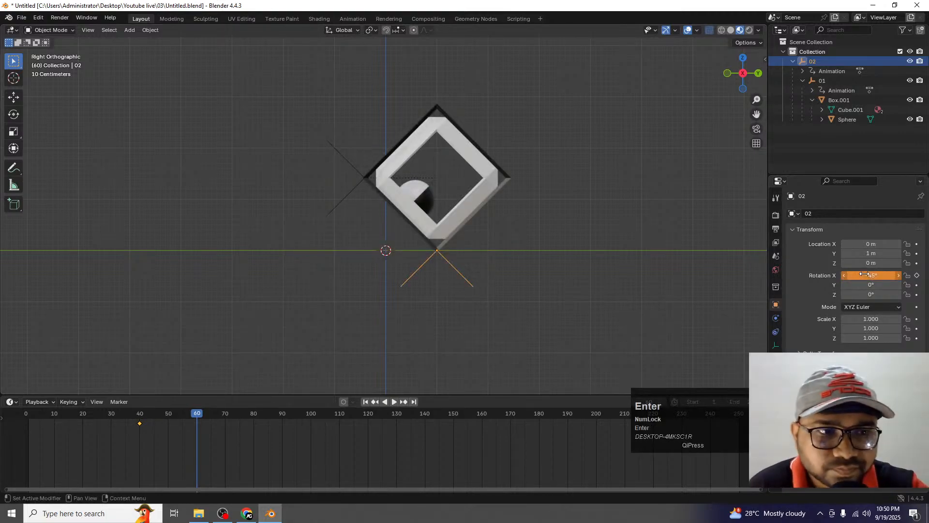
pyautogui.click(917, 275)
# Set empty 02's X rotation to 0° on frame 80 and keyframe it.
pyautogui.click(253, 419)
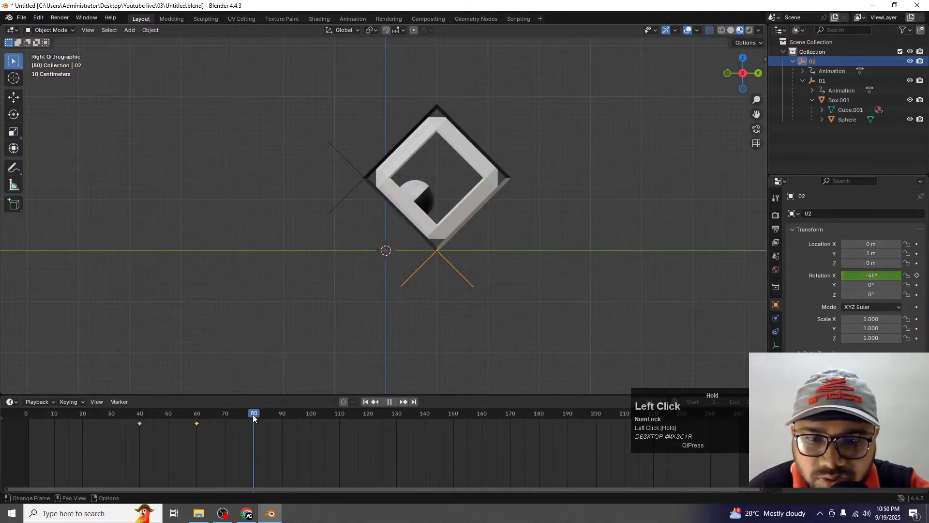
pyautogui.click(884, 279)
pyautogui.write('0')
pyautogui.press('Return')
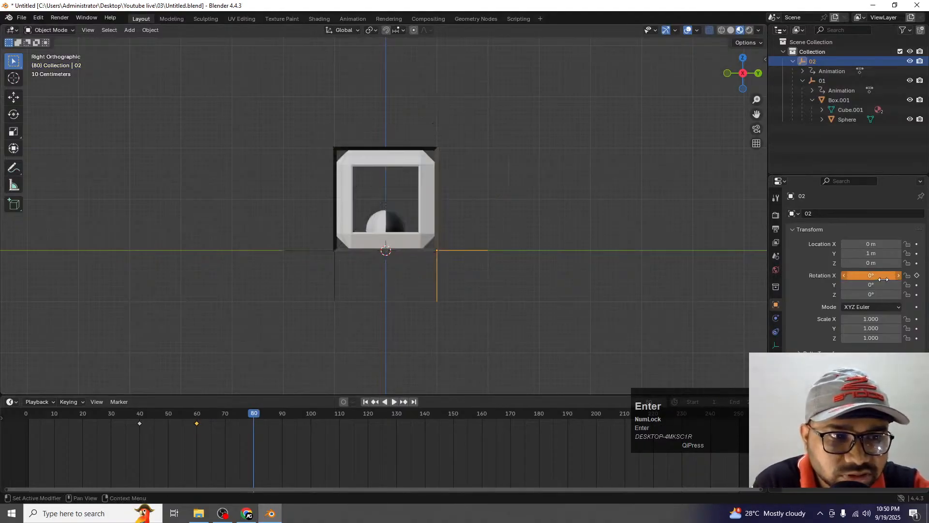
pyautogui.click(917, 275)
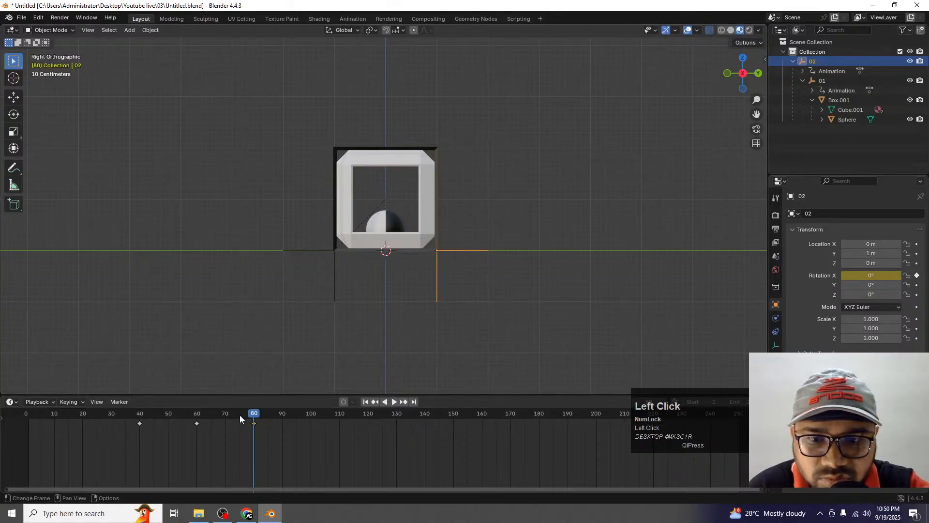
pyautogui.moveTo(239, 419)
pyautogui.mouseDown()
pyautogui.moveTo(34, 418)
pyautogui.moveTo(254, 418)
pyautogui.mouseUp()
# Select Box.001 and keyframe its Z location at 1 m on frame 80.
pyautogui.scroll(-3, 418, 266)
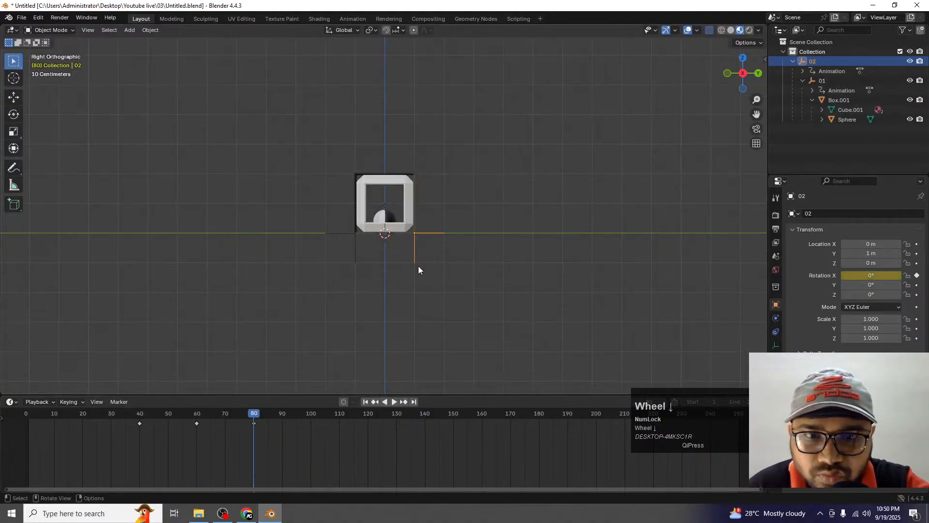
pyautogui.click(405, 190)
pyautogui.click(404, 189)
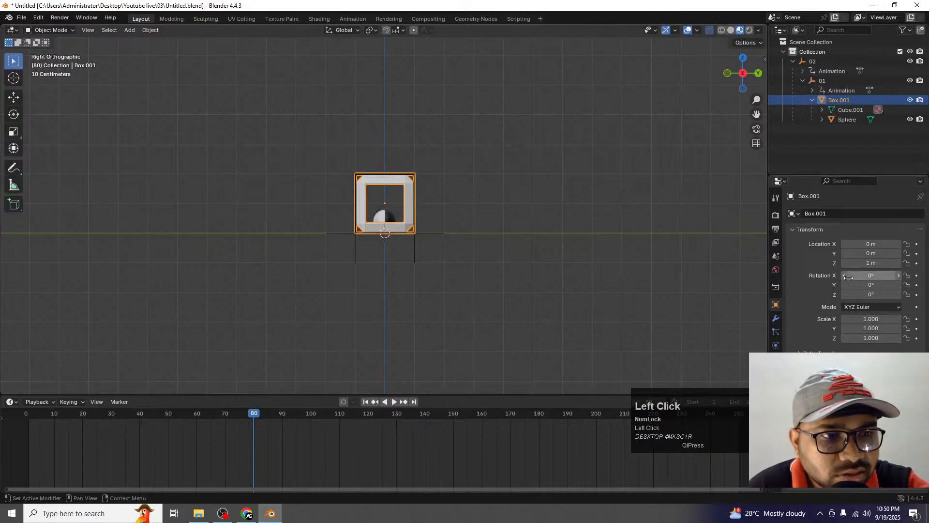
pyautogui.moveTo(902, 263); pyautogui.dragTo(910, 263)
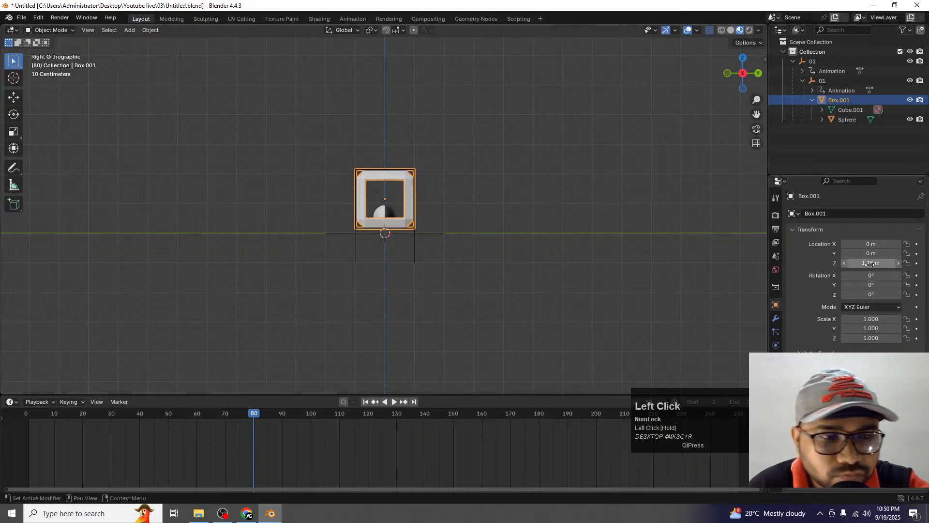
pyautogui.click(871, 264)
pyautogui.write('1')
pyautogui.press('Return')
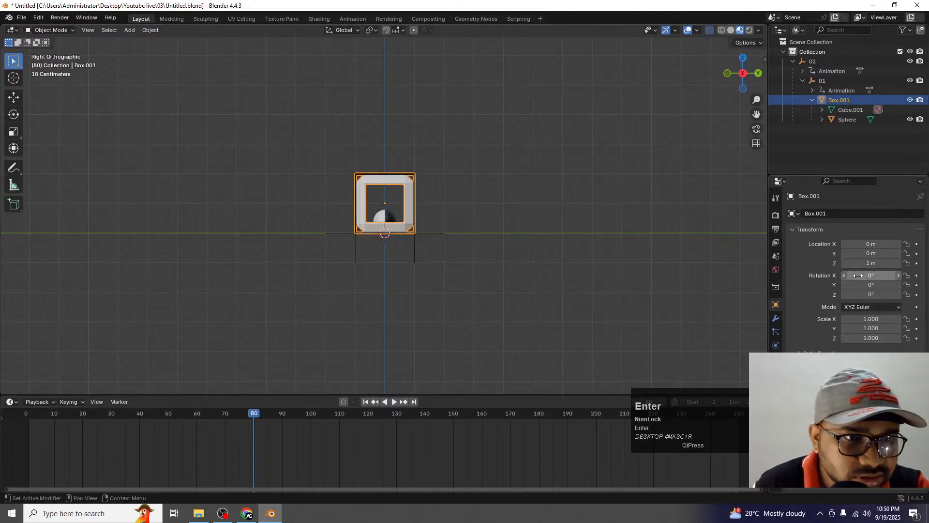
pyautogui.keyDown('shift'); pyautogui.moveTo(560, 253); pyautogui.dragTo(513, 274, button='middle'); pyautogui.keyUp('shift')
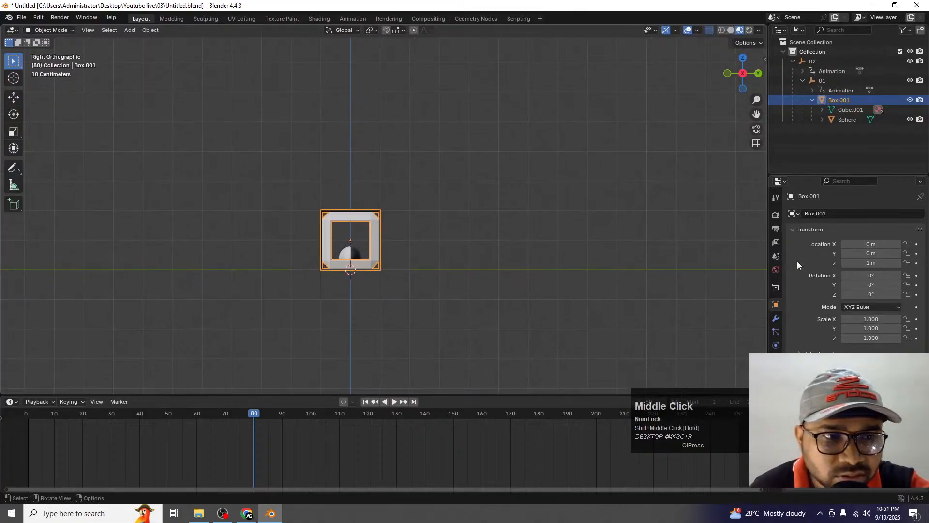
pyautogui.click(916, 262)
# Raise Box.001 to a Z location of 6 m on frame 110 and keyframe it.
pyautogui.moveTo(252, 416); pyautogui.dragTo(340, 417)
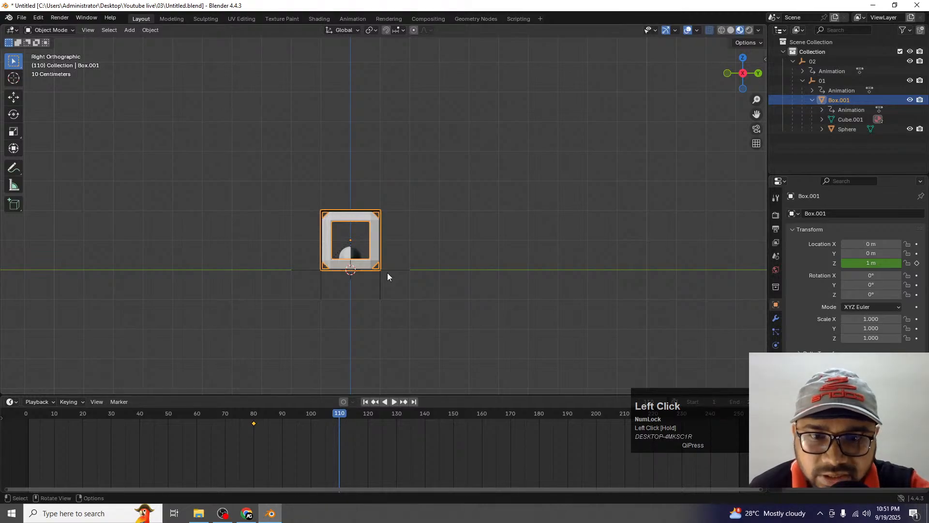
pyautogui.keyDown('shift'); pyautogui.moveTo(387, 272); pyautogui.dragTo(406, 284, button='middle'); pyautogui.keyUp('shift')
pyautogui.press('g')
pyautogui.press('z')
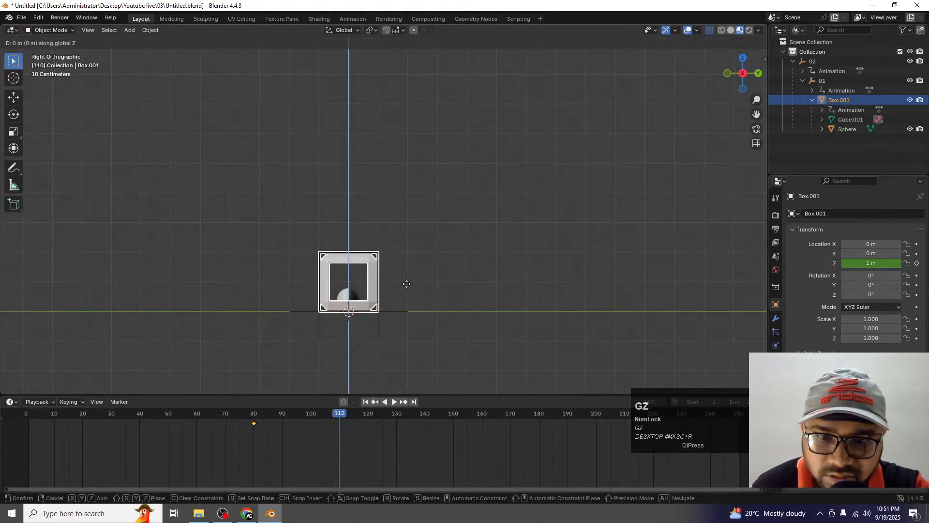
pyautogui.click(411, 169)
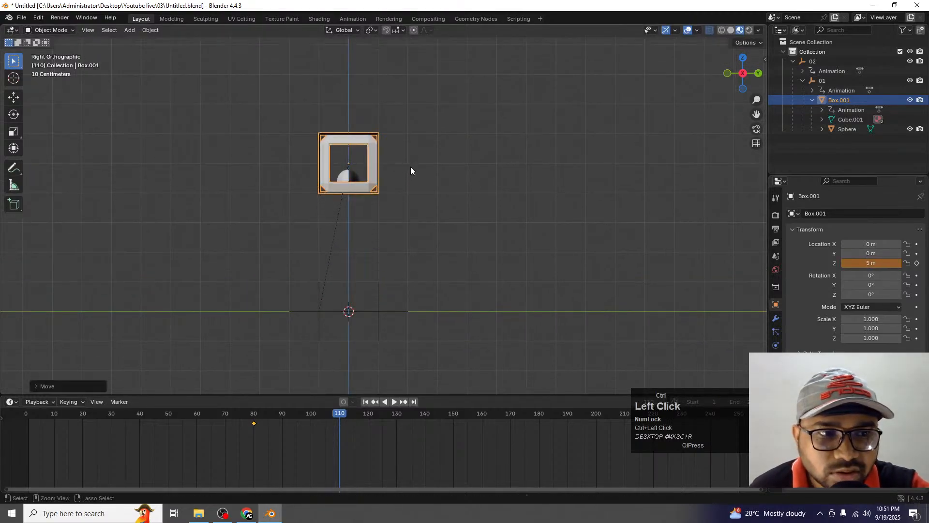
pyautogui.click(869, 263)
pyautogui.write('6')
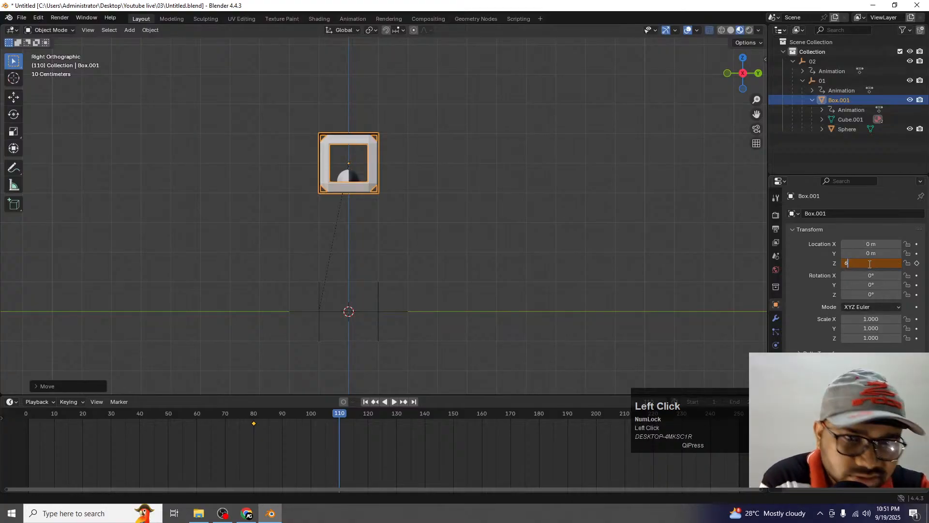
pyautogui.press('Return')
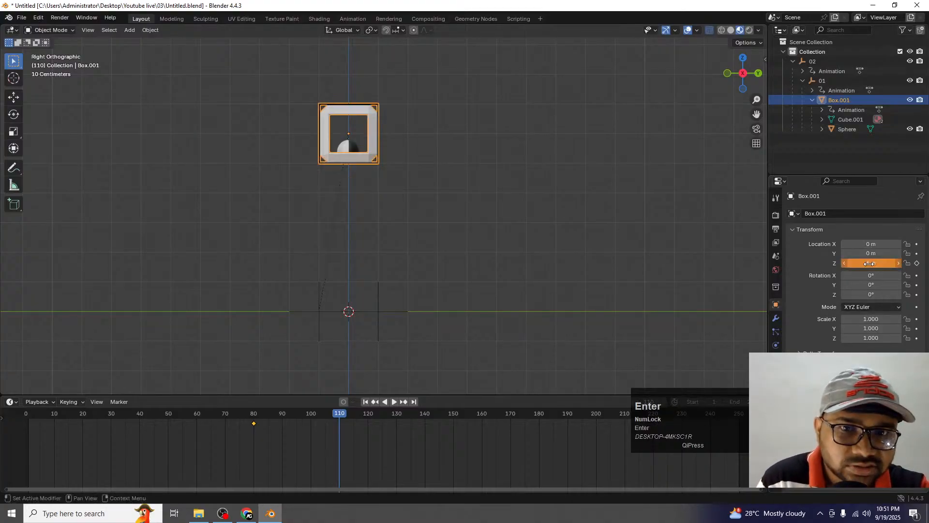
pyautogui.click(917, 263)
# Set Box.001's Z location back to 1 m on frame 140 and keyframe it.
pyautogui.moveTo(425, 415); pyautogui.dragTo(425, 415)
pyautogui.click(871, 263)
pyautogui.write('1')
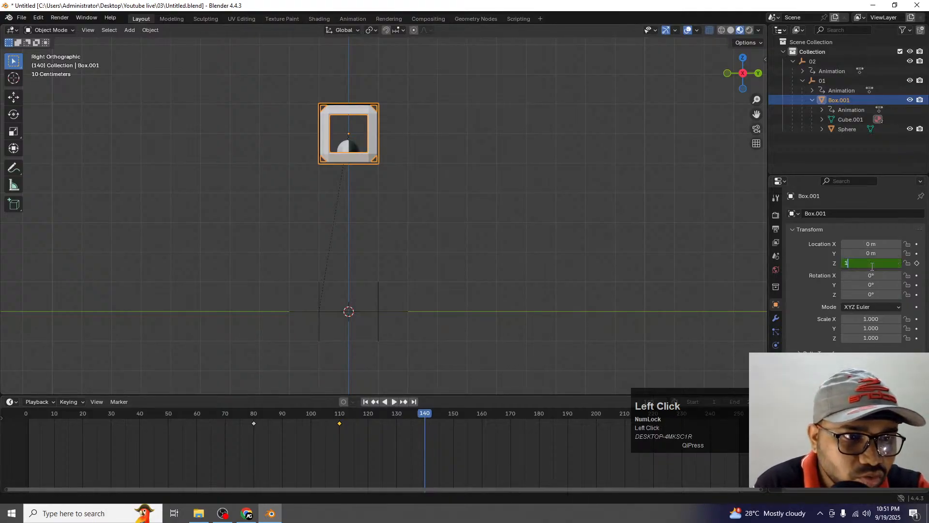
pyautogui.press('Return')
pyautogui.click(916, 263)
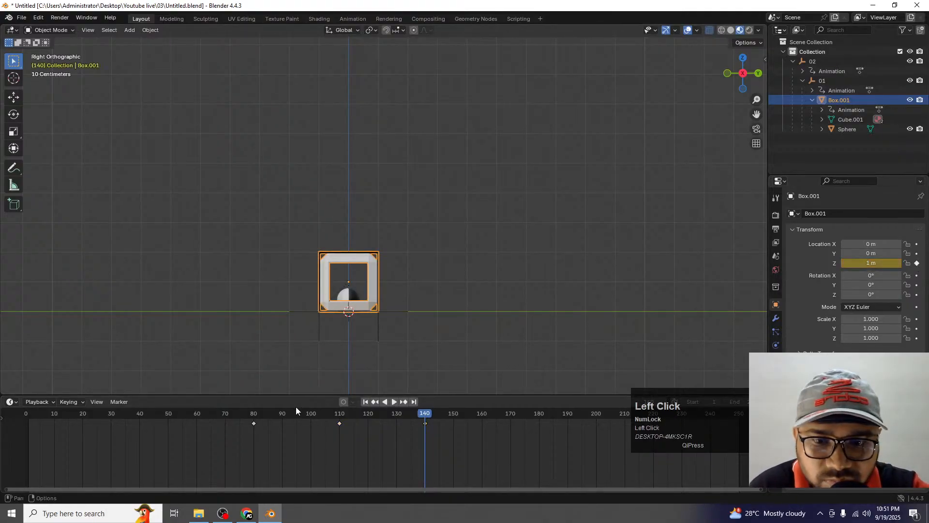
# Play the animation from frame 1 to check the box's motion, stop it and return to frame 1.
pyautogui.moveTo(296, 410); pyautogui.dragTo(28, 422)
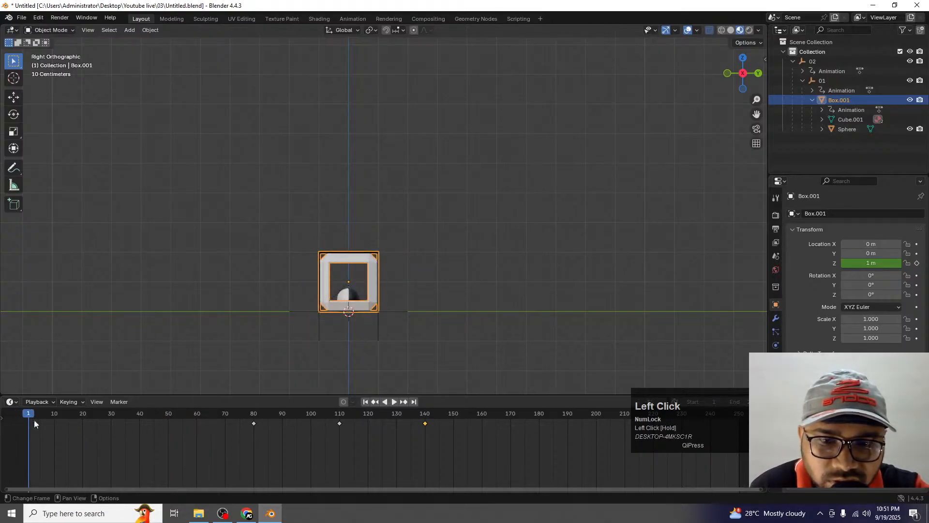
pyautogui.click(395, 402)
pyautogui.click(396, 402)
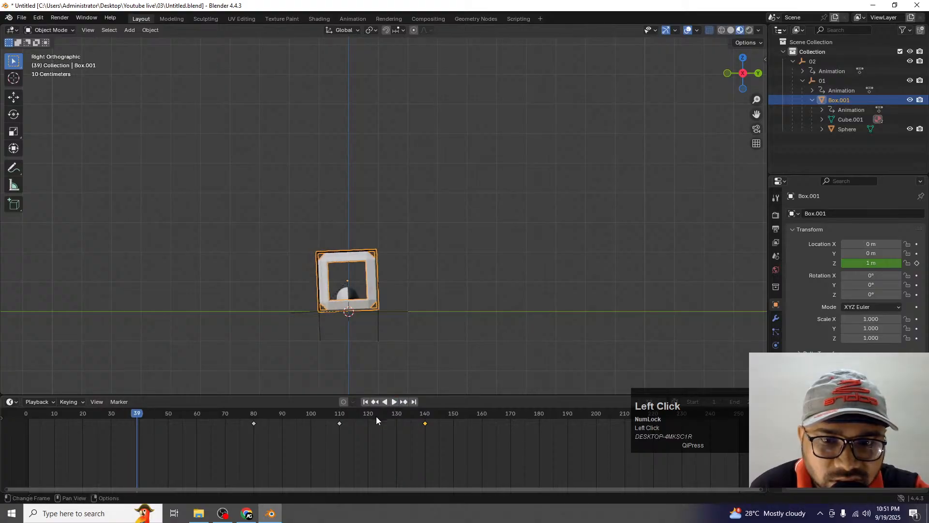
pyautogui.moveTo(121, 411); pyautogui.dragTo(27, 419)
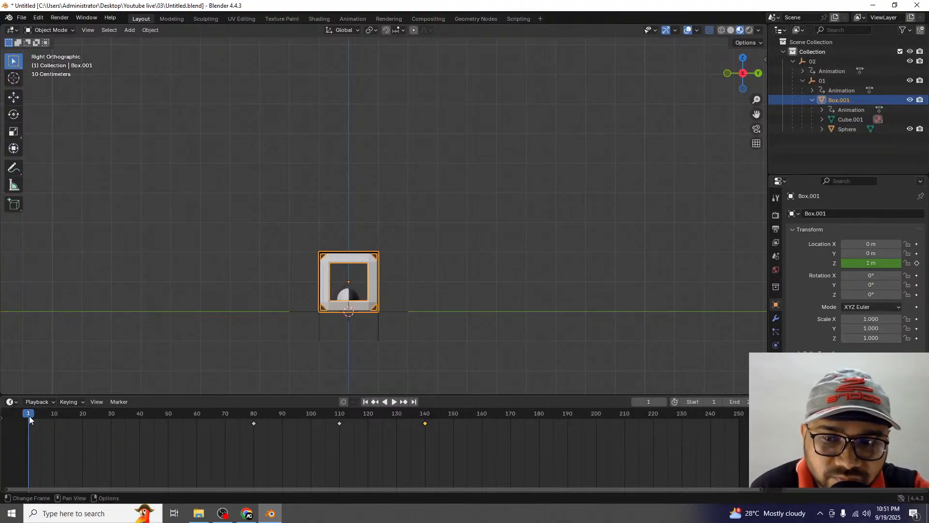
# Set the animation's start frame to 0.
pyautogui.click(706, 402)
pyautogui.write('0')
pyautogui.press('Return')
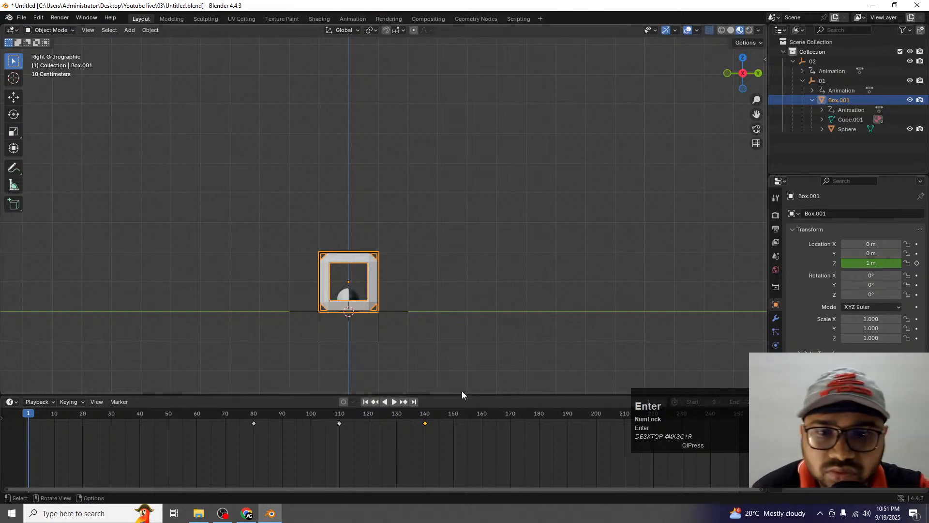
# Move empty 01's first keyframe from frame 1 to frame 0, and play the animation to check the tipping and the jump.
pyautogui.click(315, 329)
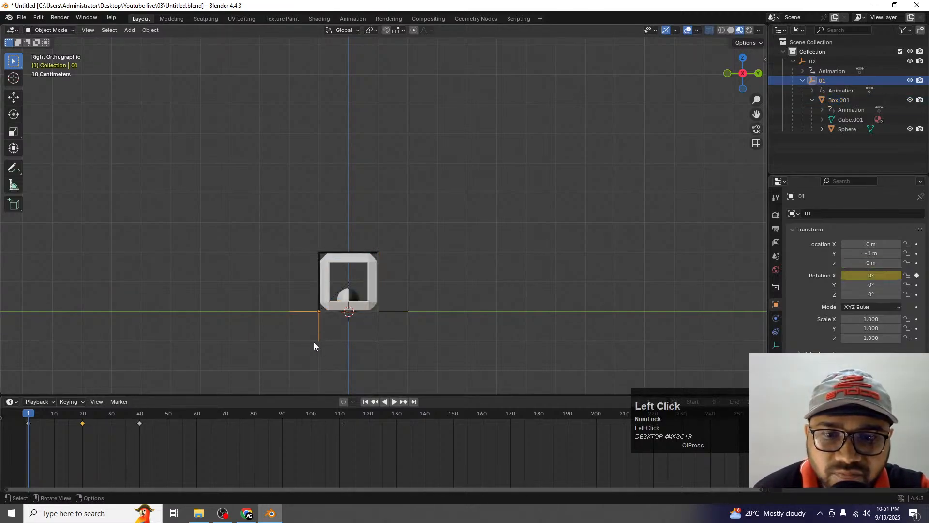
pyautogui.click(26, 419)
pyautogui.press('space')
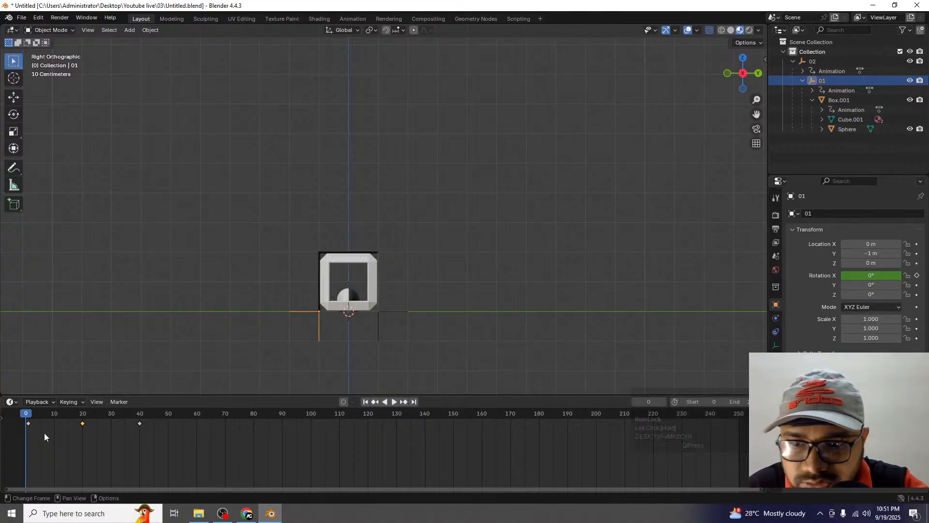
pyautogui.moveTo(27, 423); pyautogui.dragTo(23, 424)
pyautogui.press('space')
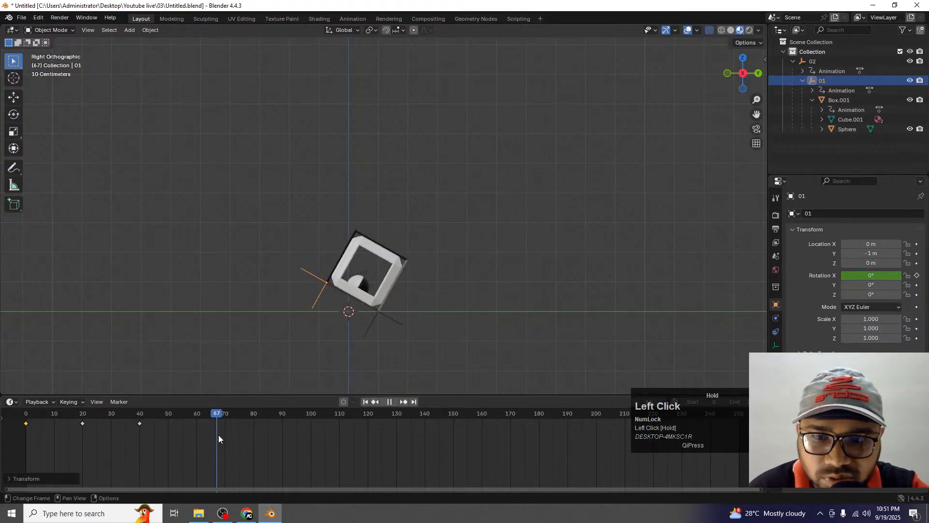
pyautogui.press('space')
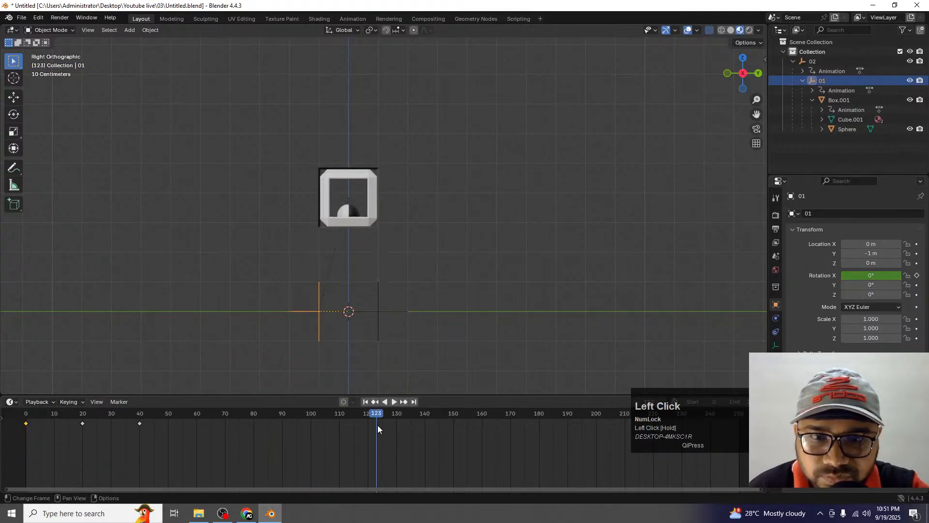
# Keyframe Box.001's X rotation at 0° on frame 80.
pyautogui.click(370, 183)
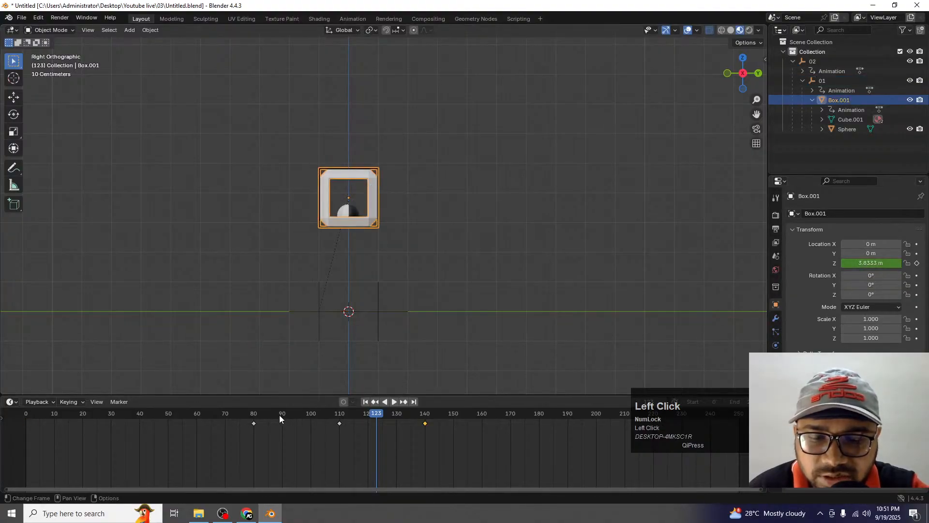
pyautogui.moveTo(280, 414); pyautogui.dragTo(255, 413)
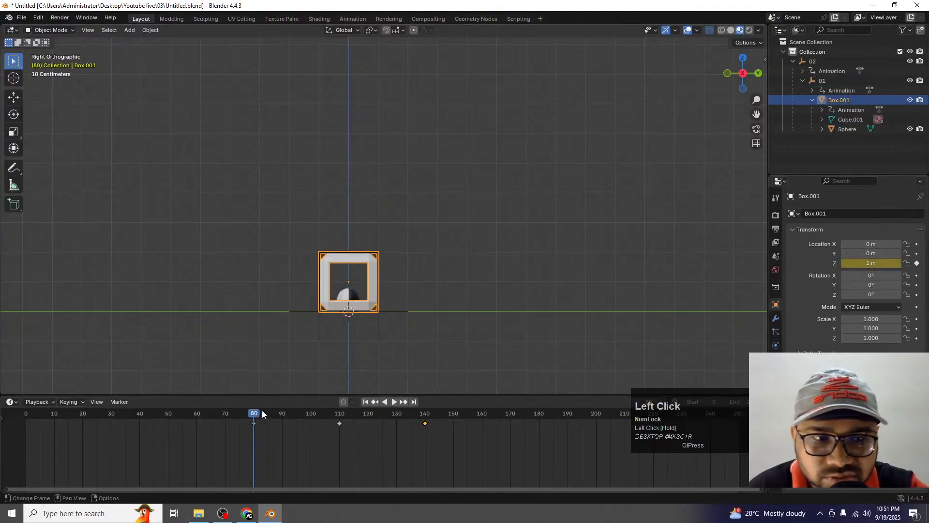
pyautogui.moveTo(871, 275); pyautogui.dragTo(862, 275)
pyautogui.click(881, 278)
pyautogui.write('0')
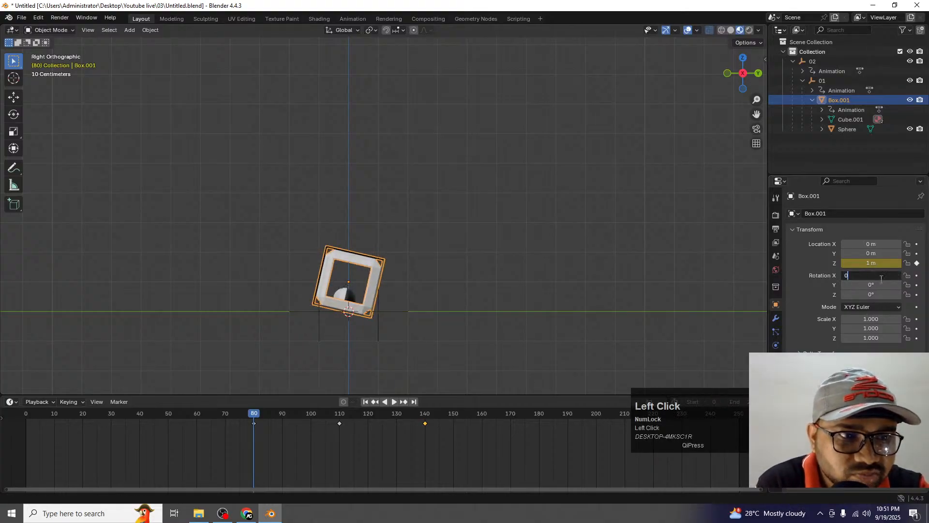
pyautogui.press('Return')
pyautogui.click(917, 275)
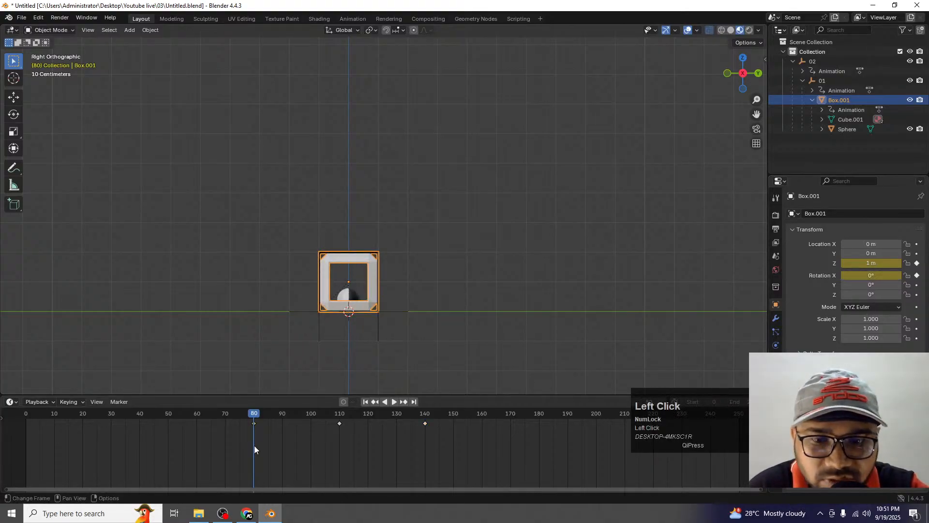
# Set Box.001's X rotation to 360+180 degrees on frame 140 and keyframe it.
pyautogui.moveTo(286, 412); pyautogui.dragTo(424, 417)
pyautogui.click(860, 275)
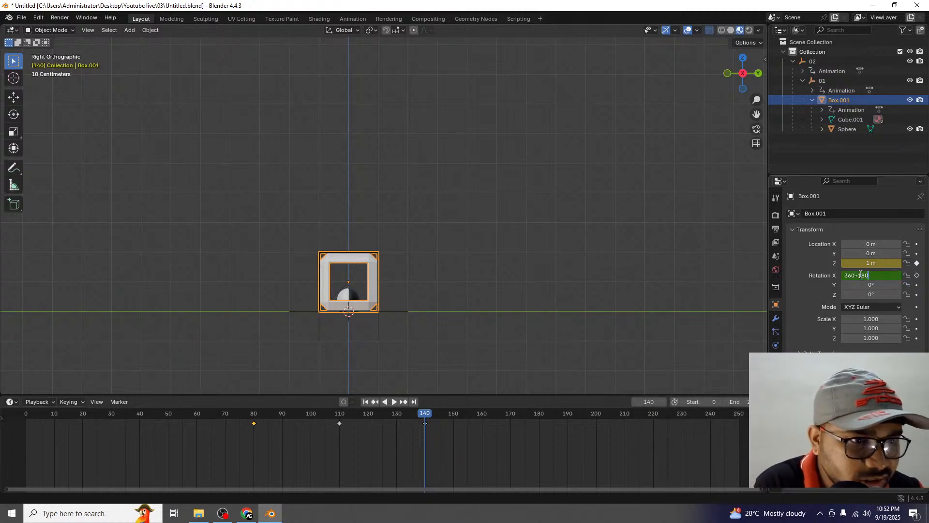
pyautogui.write('360+180')
pyautogui.press('Return')
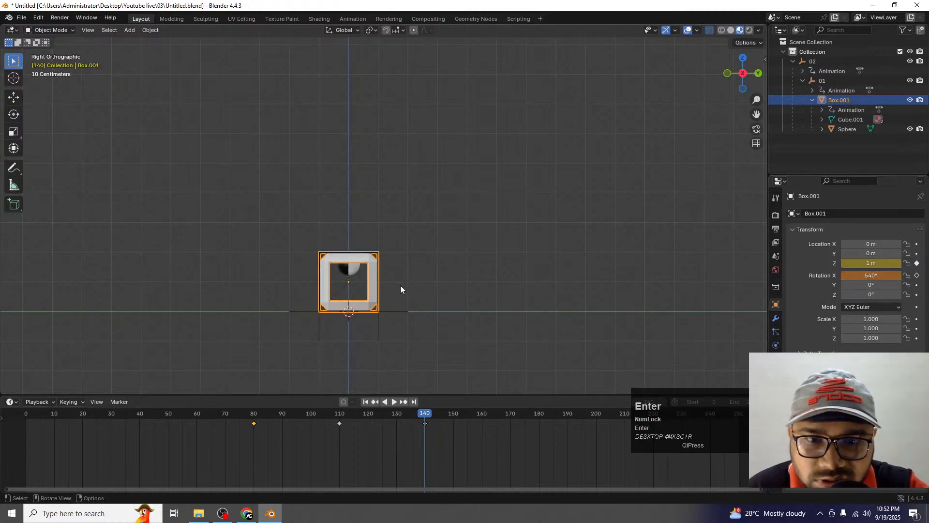
pyautogui.click(916, 275)
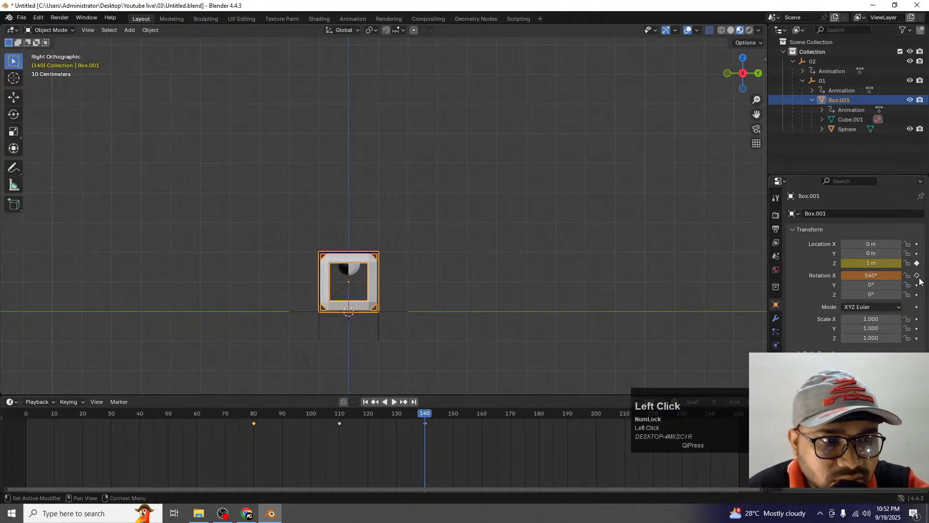
# Play the animation from frame 80 to check the box's spin during the jump, and stop playback.
pyautogui.moveTo(351, 414); pyautogui.dragTo(253, 415)
pyautogui.click(394, 401)
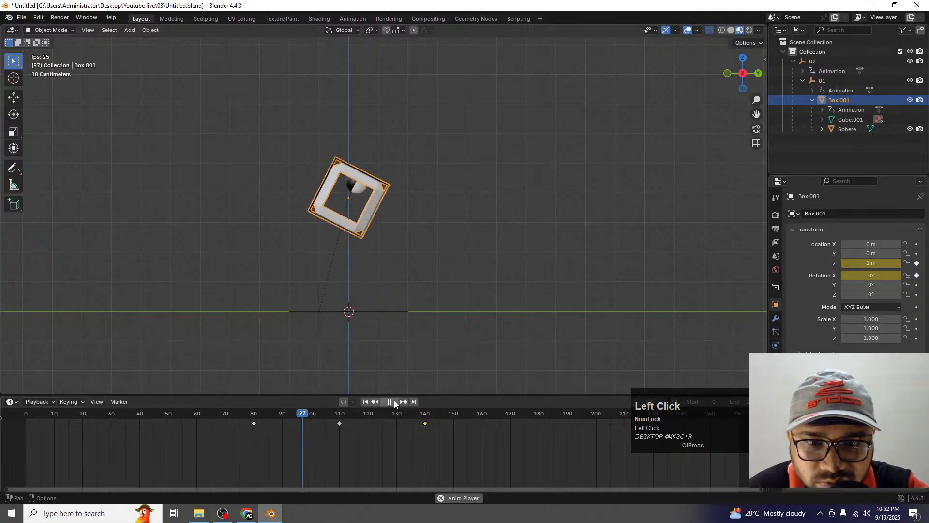
pyautogui.click(394, 400)
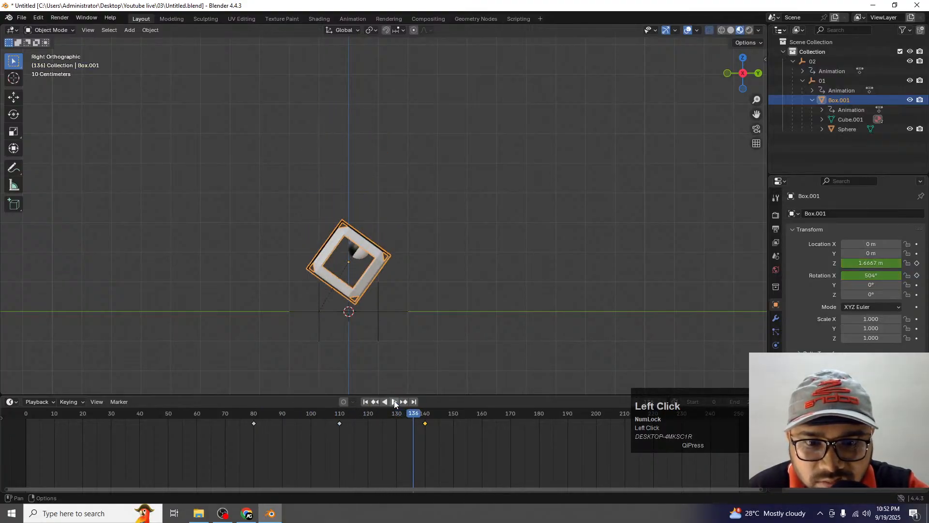
# Select the sphere inside the box and keyframe its Z location at 0 m on frame 140.
pyautogui.moveTo(417, 413); pyautogui.dragTo(425, 412)
pyautogui.scroll(3, 432, 313)
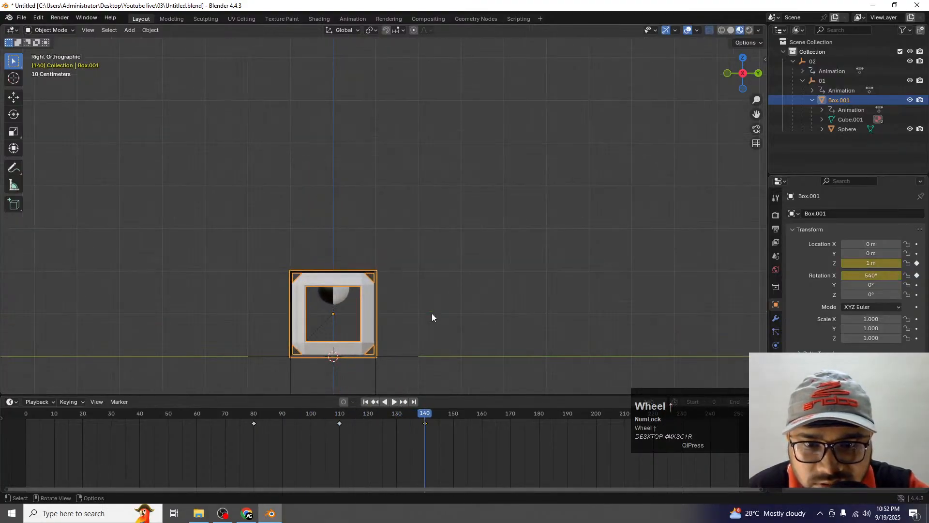
pyautogui.click(334, 309)
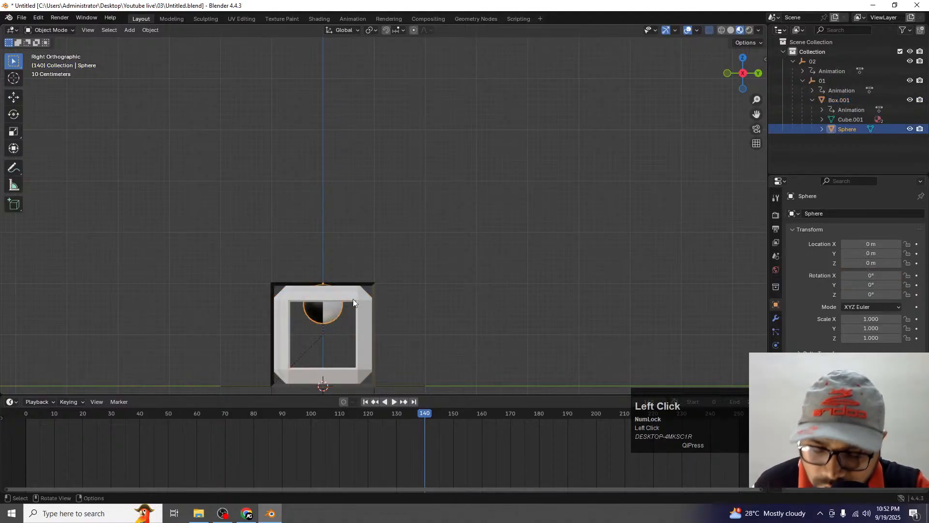
pyautogui.keyDown('shift'); pyautogui.moveTo(402, 279); pyautogui.dragTo(418, 208, button='middle'); pyautogui.keyUp('shift')
pyautogui.scroll(1, 358, 242)
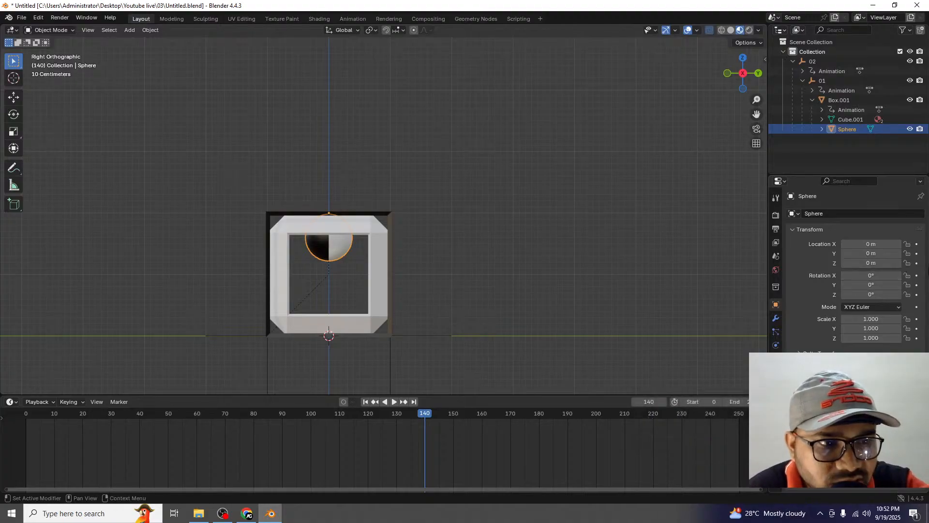
pyautogui.click(916, 263)
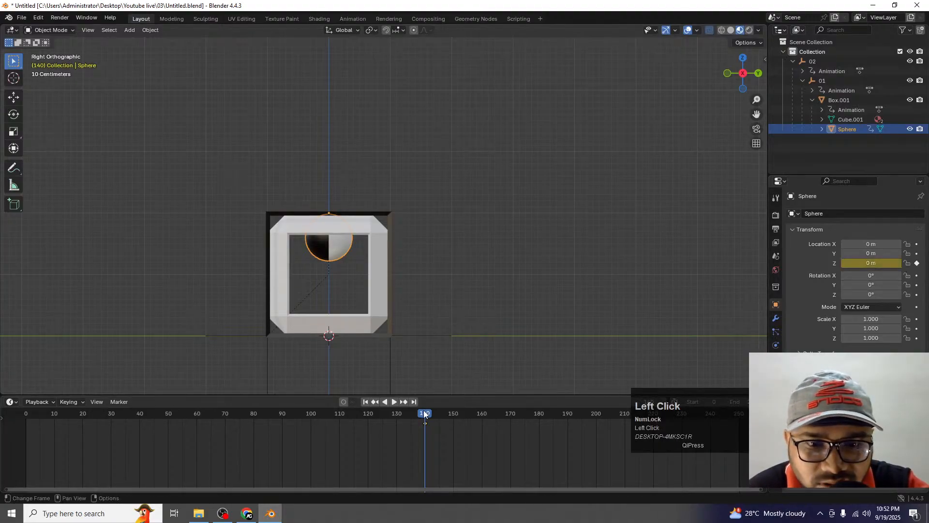
# Set the sphere's Z location to 1 m on frame 150 and keyframe it.
pyautogui.press('space')
pyautogui.moveTo(470, 416)
pyautogui.mouseDown()
pyautogui.moveTo(483, 417)
pyautogui.moveTo(455, 414)
pyautogui.mouseUp()
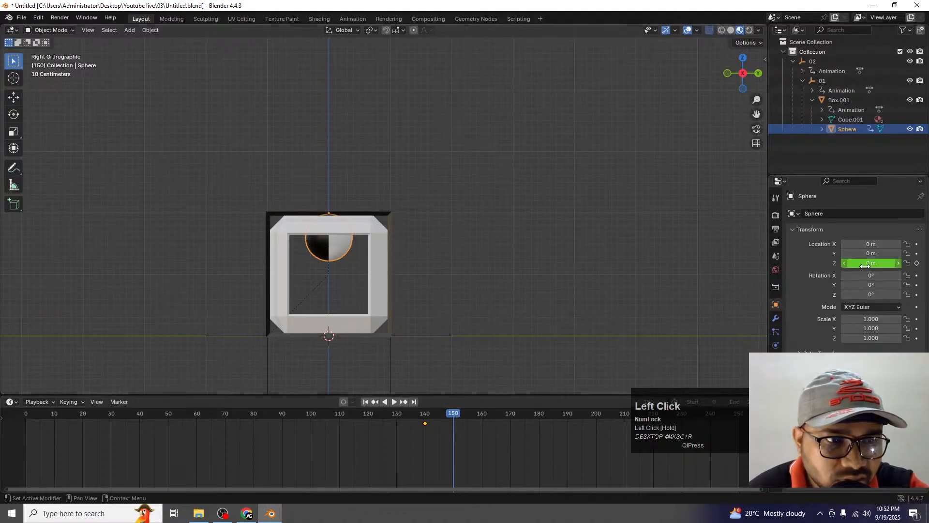
pyautogui.moveTo(866, 265); pyautogui.dragTo(894, 265)
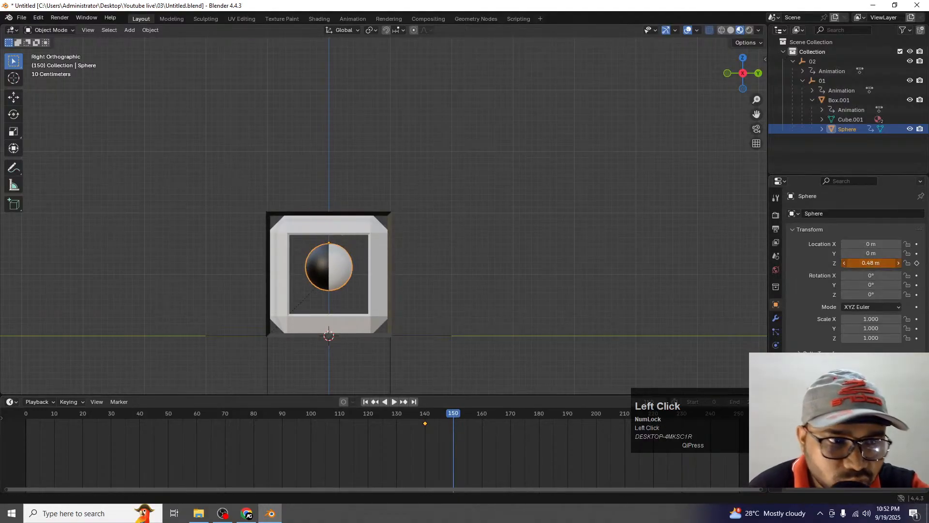
pyautogui.click(865, 264)
pyautogui.write('1')
pyautogui.press('Return')
pyautogui.scroll(1, 327, 351)
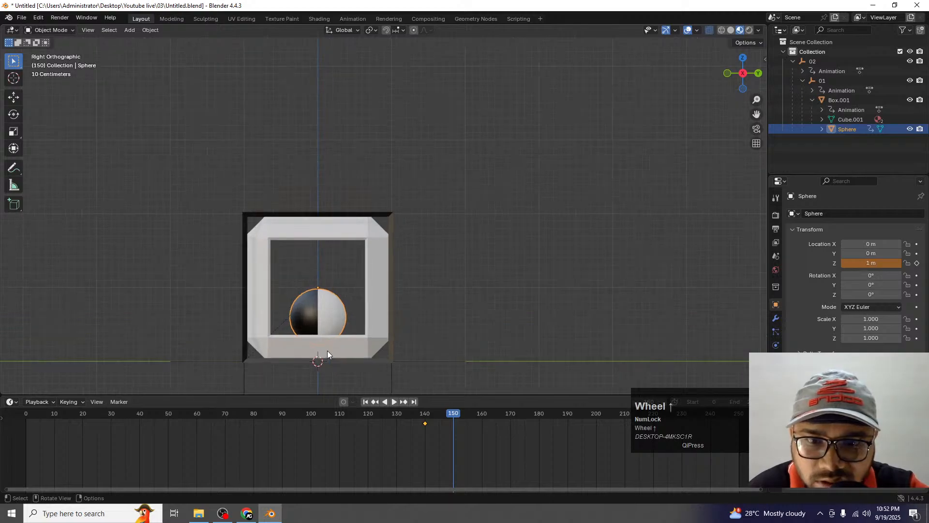
pyautogui.click(916, 263)
# Lower the sphere along Z to a Z location of 1.2 m and replace its keyframe on frame 150.
pyautogui.moveTo(63, 414); pyautogui.dragTo(454, 415)
pyautogui.scroll(2, 334, 350)
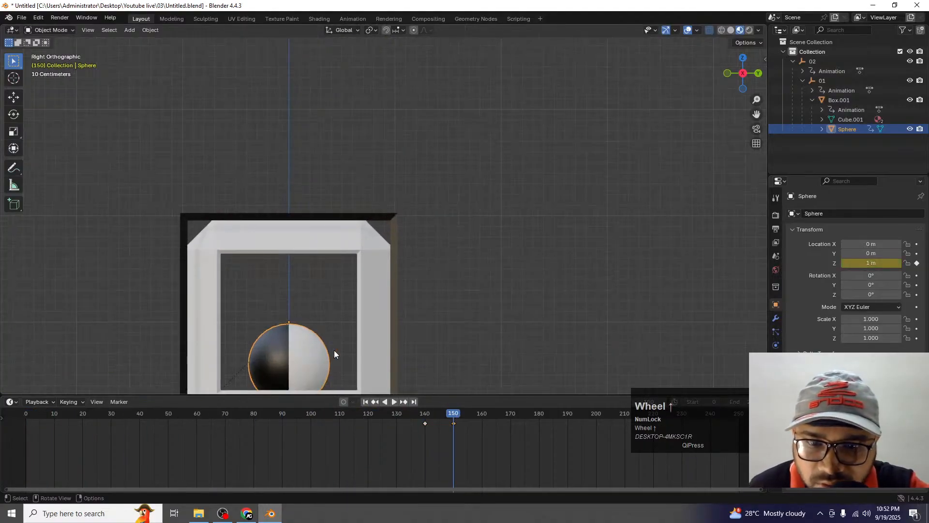
pyautogui.keyDown('shift'); pyautogui.moveTo(330, 344); pyautogui.dragTo(361, 260, button='middle'); pyautogui.keyUp('shift')
pyautogui.scroll(1, 306, 328)
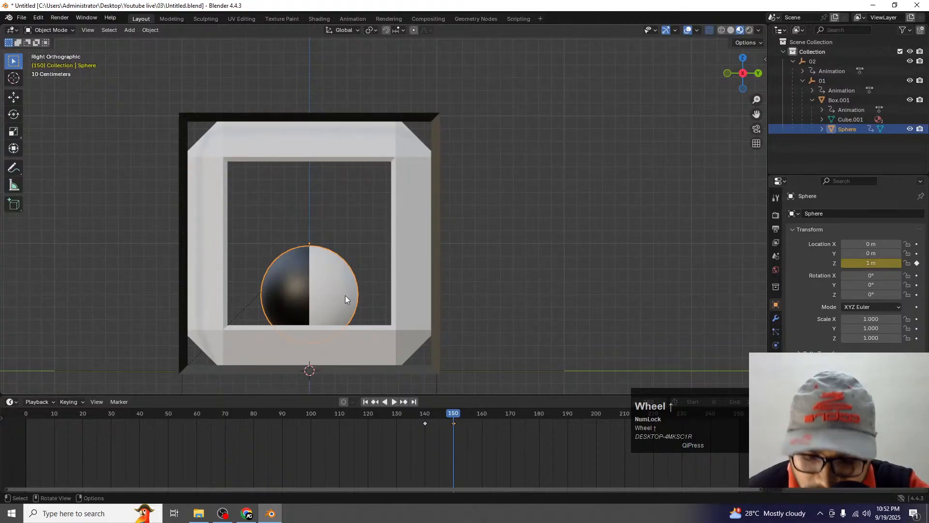
pyautogui.press('g')
pyautogui.press('z')
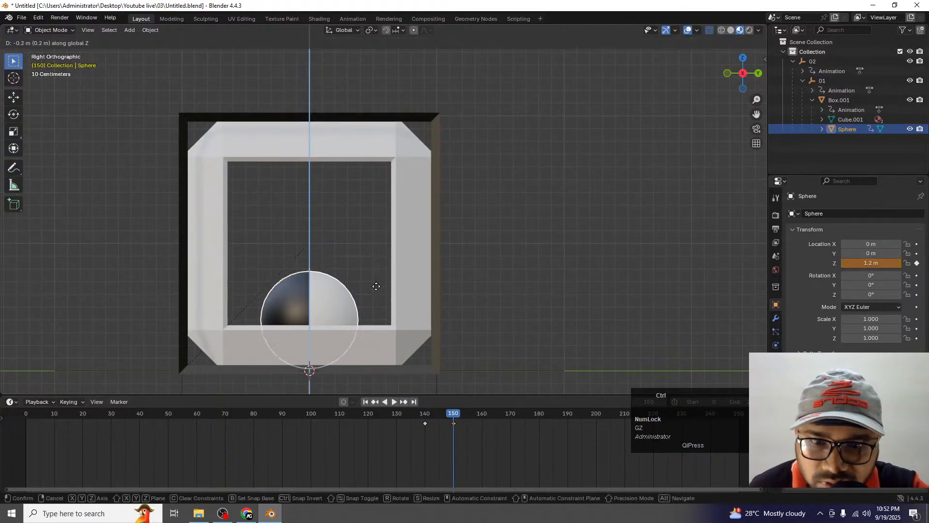
pyautogui.click(376, 292)
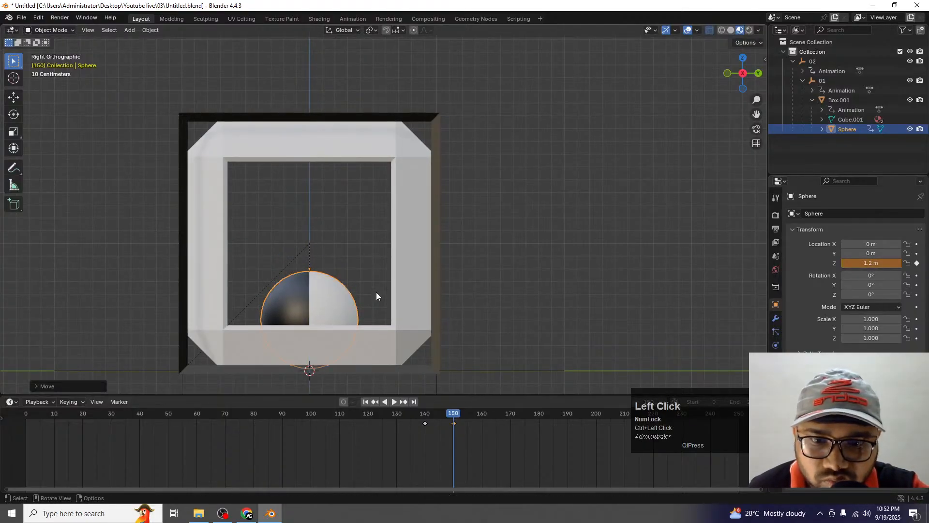
pyautogui.click(916, 263)
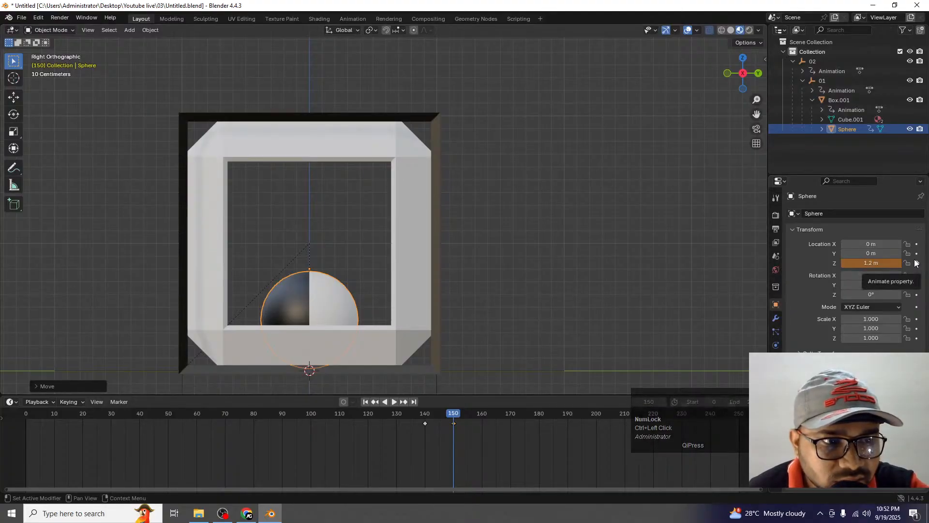
pyautogui.click(917, 262)
# Play the sphere's drop, move its frame 150 keyframe to frame 155, and keyframe the 1.2 m Z location on frame 164.
pyautogui.click(417, 413)
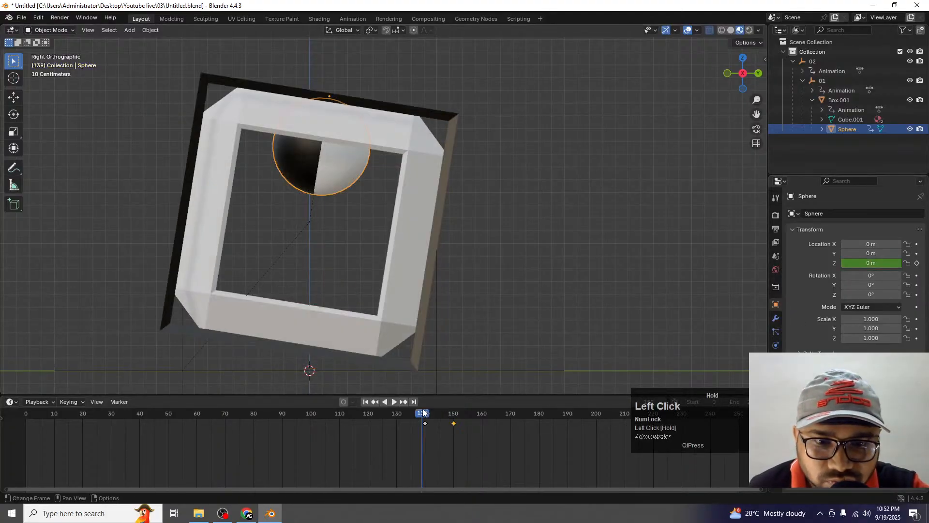
pyautogui.click(393, 401)
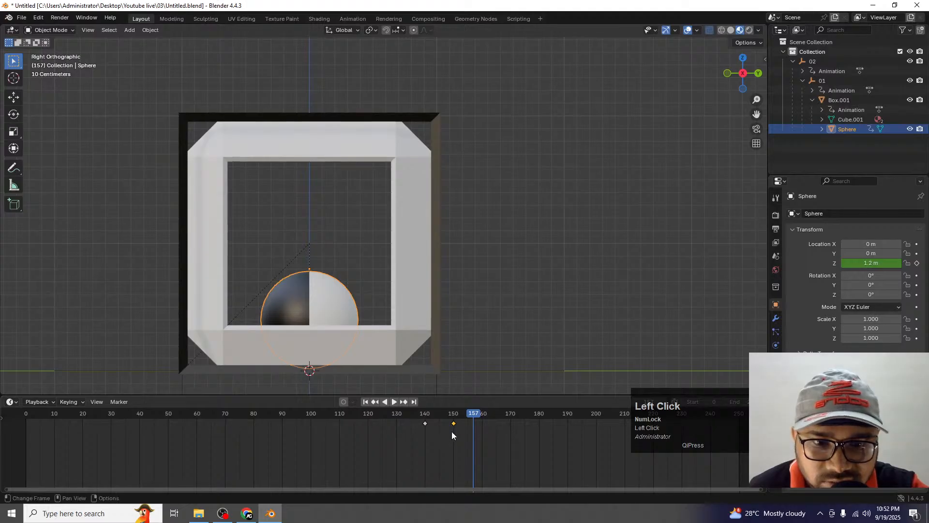
pyautogui.moveTo(454, 423); pyautogui.dragTo(492, 417)
pyautogui.click(917, 262)
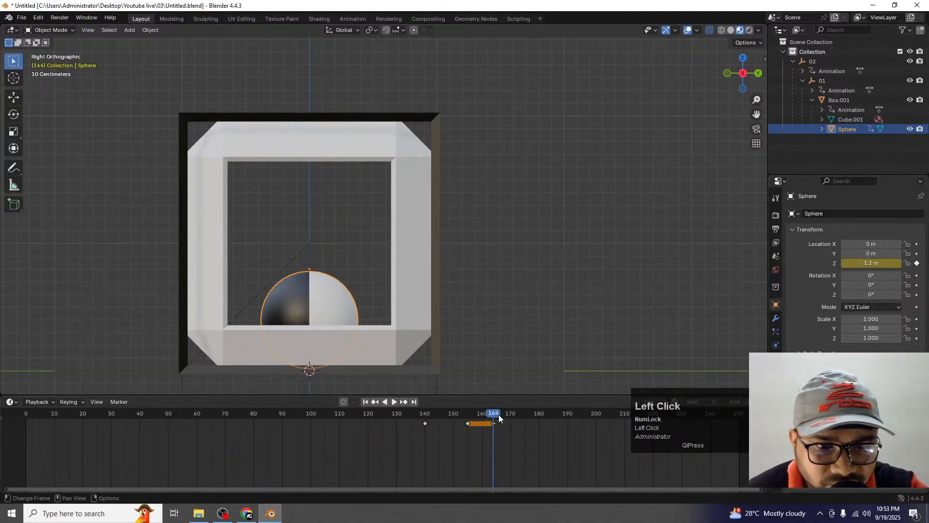
# Set the sphere's Z location to 0.87 m on frame 160 and keyframe it.
pyautogui.click(483, 416)
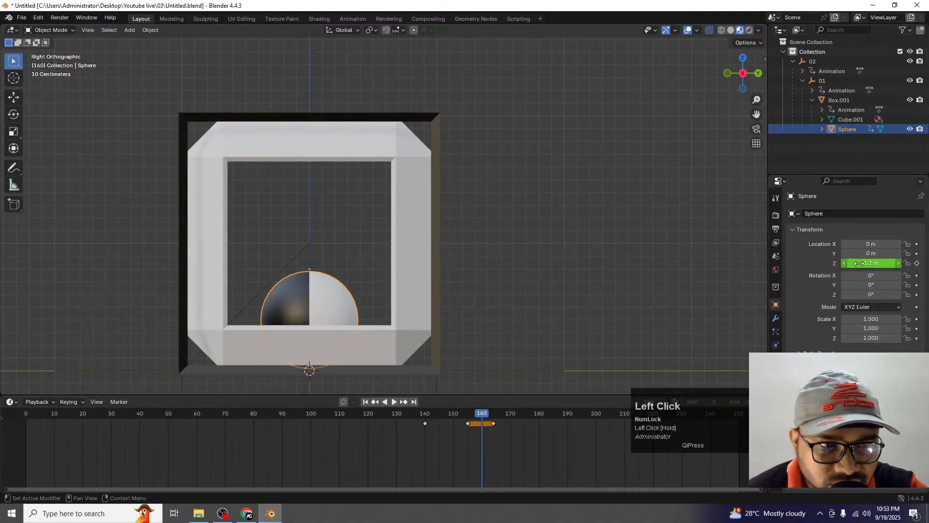
pyautogui.moveTo(871, 262); pyautogui.dragTo(861, 263)
pyautogui.click(917, 262)
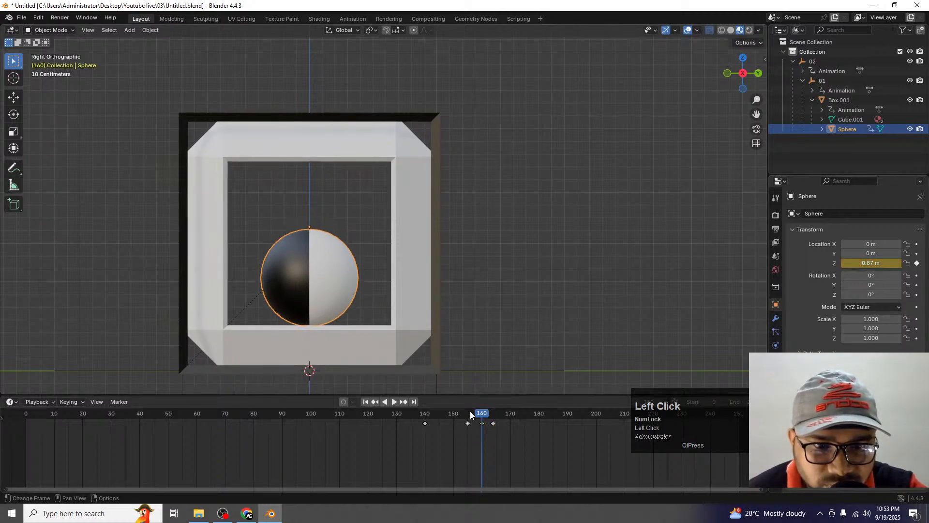
# Play the animation from frame 140 to check the sphere's bounce, and return to frame 140.
pyautogui.moveTo(469, 412); pyautogui.dragTo(424, 412)
pyautogui.click(393, 402)
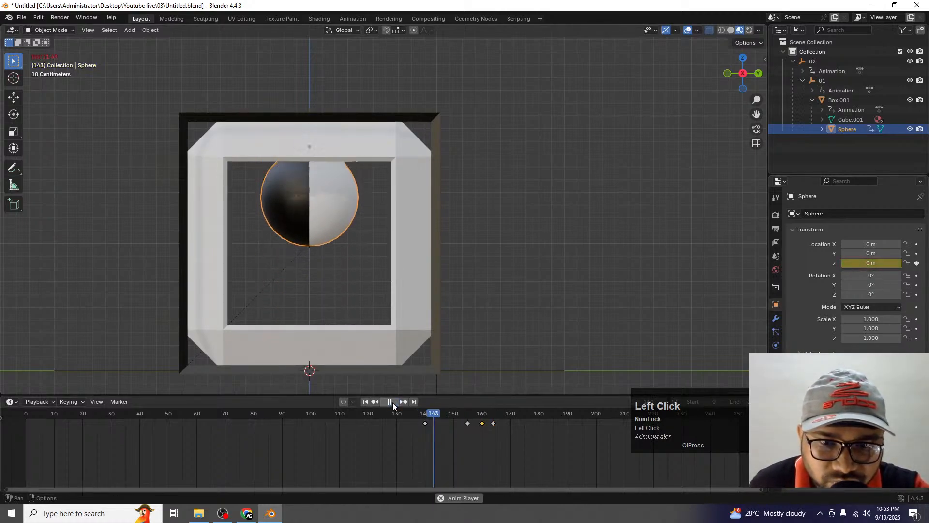
pyautogui.click(393, 402)
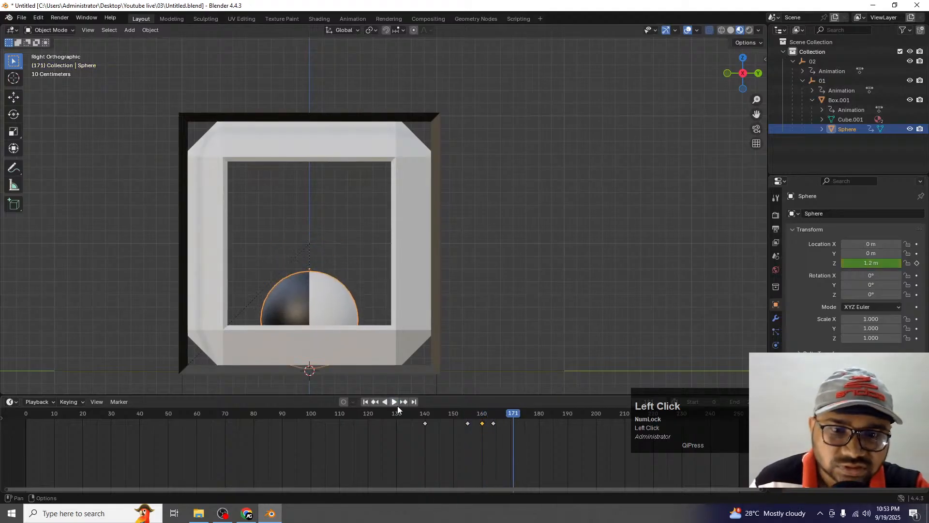
pyautogui.click(424, 414)
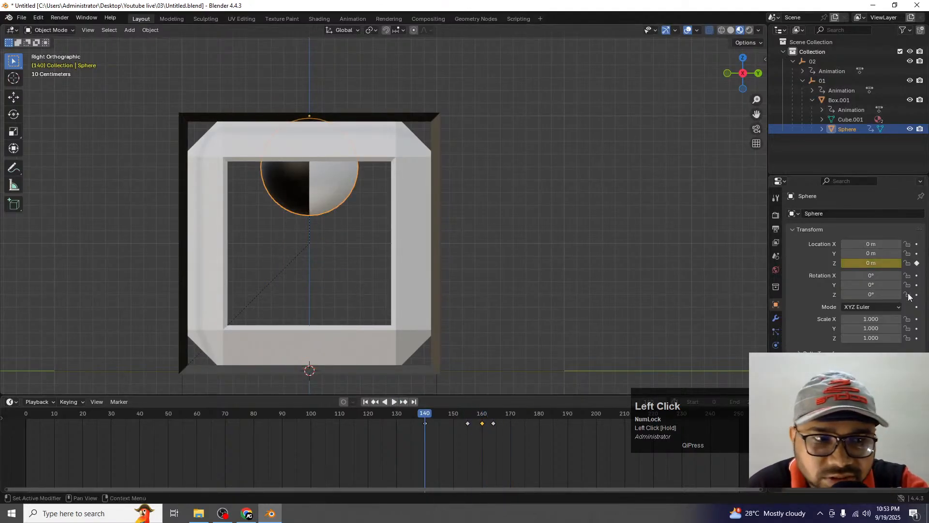
pyautogui.moveTo(876, 275); pyautogui.dragTo(823, 295)
pyautogui.hotkey('ctrl', 'z')
pyautogui.hotkey('ctrl', 'z')
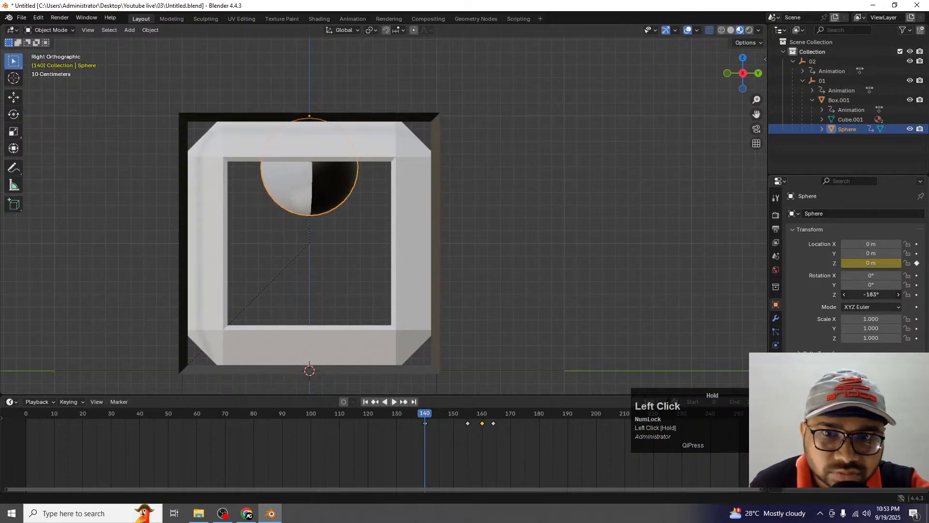
# Set the sphere's Z rotation to 0° on frame 140 and keyframe it.
pyautogui.click(873, 294)
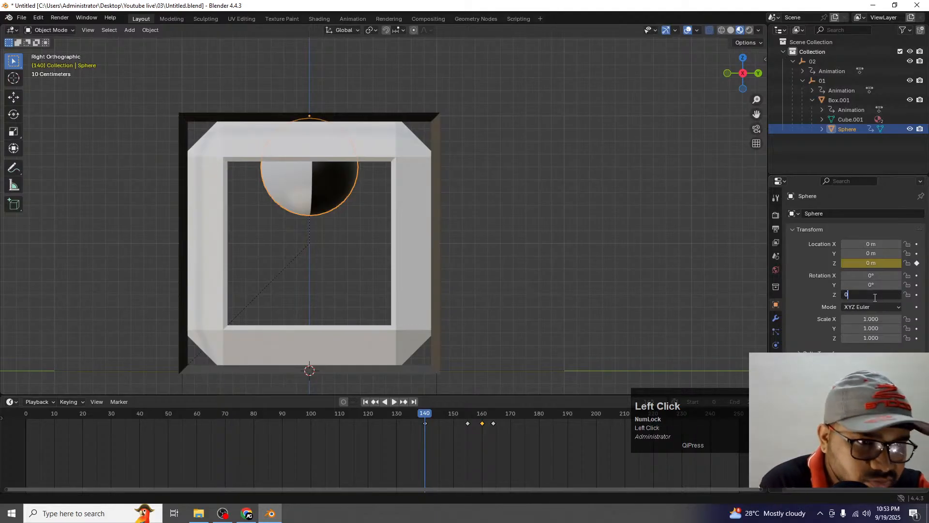
pyautogui.write('0')
pyautogui.press('Return')
pyautogui.click(917, 295)
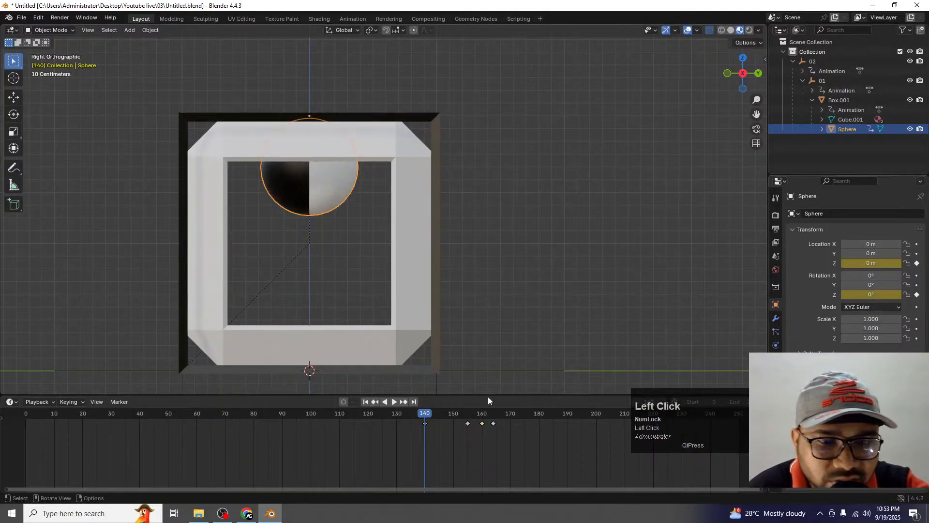
# Set the sphere's Z rotation to 180° on frame 155 and keyframe it.
pyautogui.moveTo(424, 412); pyautogui.dragTo(469, 425)
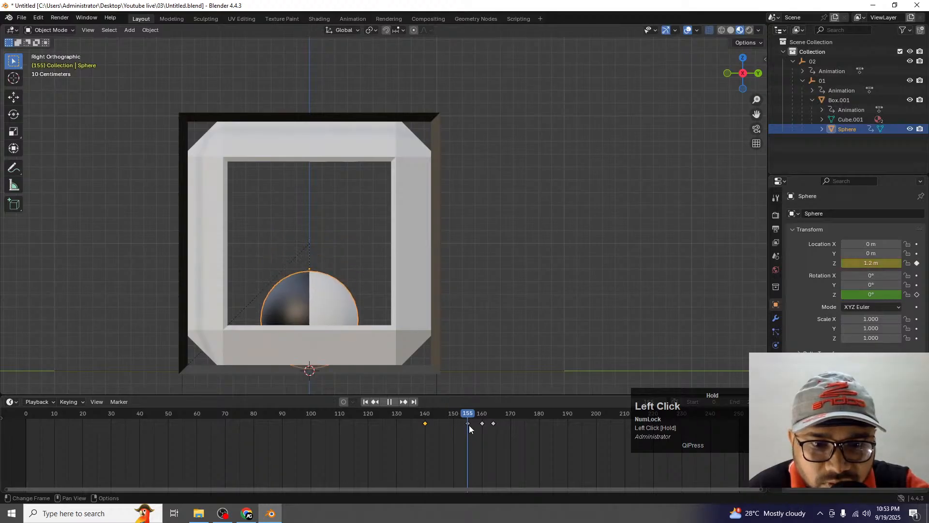
pyautogui.click(874, 297)
pyautogui.write('1')
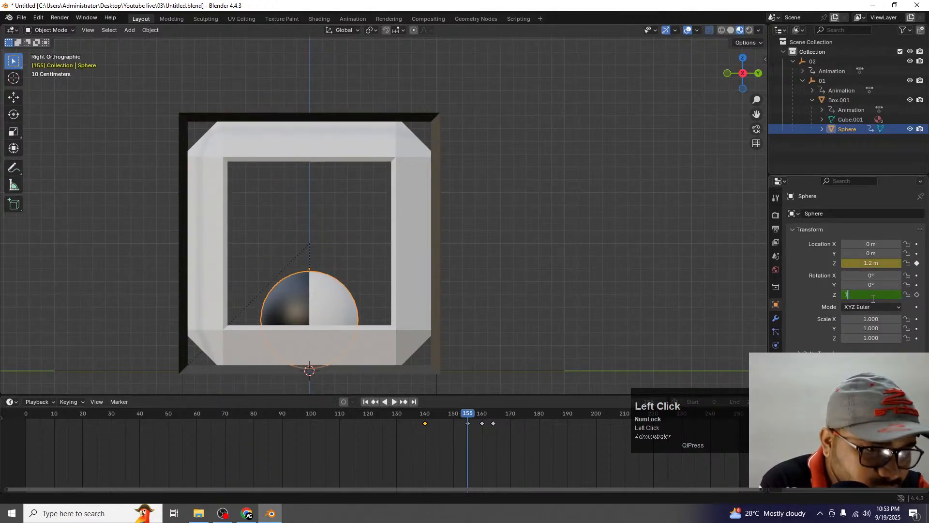
pyautogui.write('80')
pyautogui.press('Return')
pyautogui.click(918, 295)
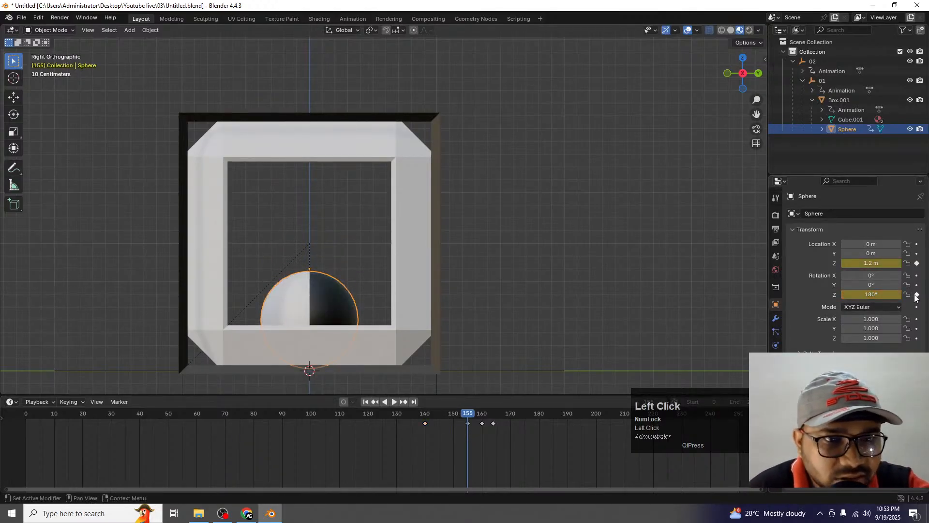
# Play the whole animation from frame 0 to check the box and sphere motion, and return to frame 0.
pyautogui.scroll(-5, 480, 277)
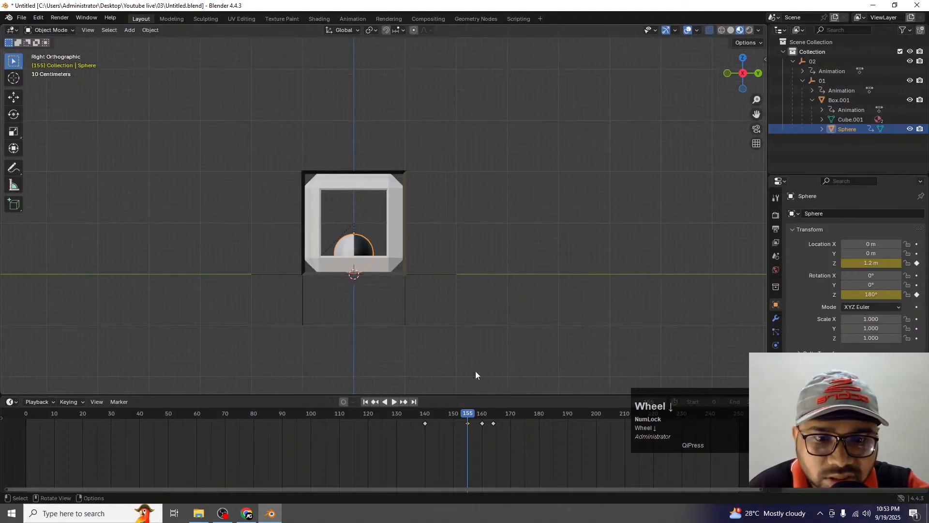
pyautogui.moveTo(462, 410); pyautogui.dragTo(26, 417)
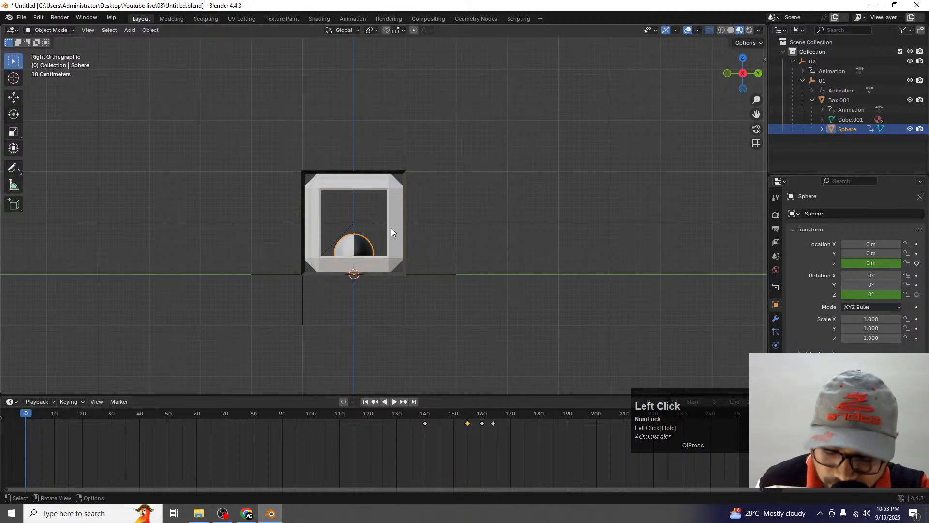
pyautogui.hotkey('shift', 'space')
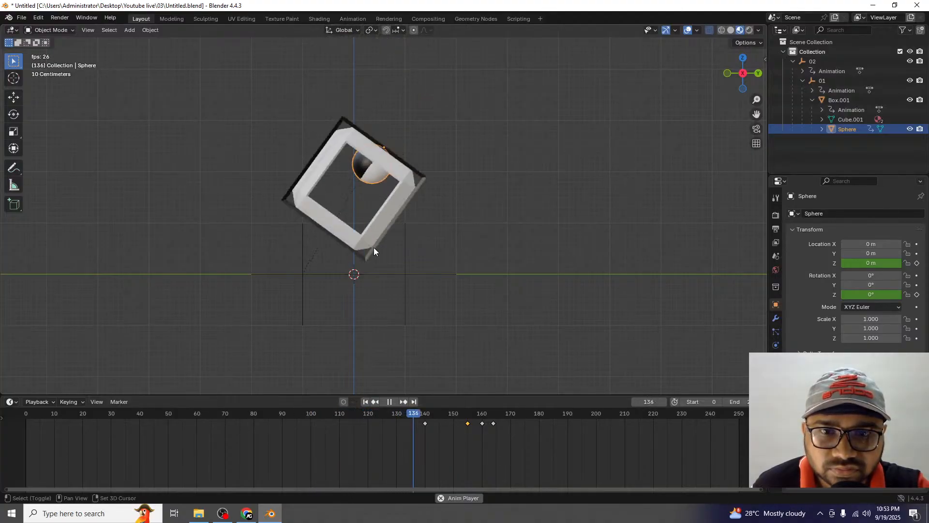
pyautogui.press('space')
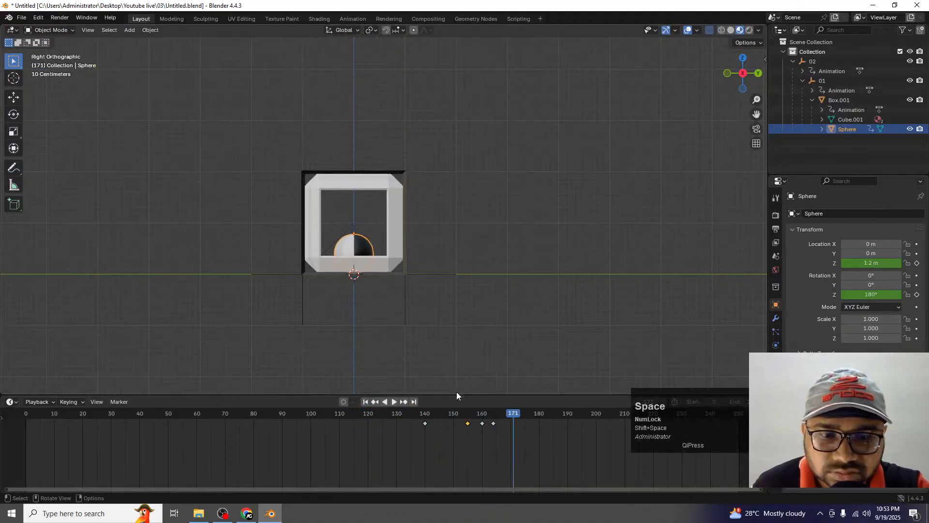
pyautogui.moveTo(463, 417); pyautogui.dragTo(27, 416)
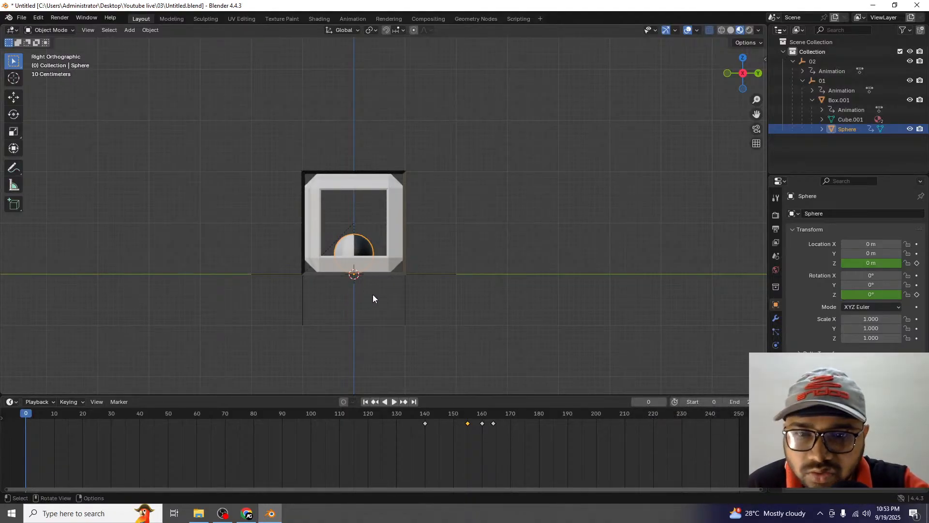
# Scrub through the animation in a perspective view to examine the box and sphere, ending on frame 0.
pyautogui.scroll(-1, 372, 295)
pyautogui.moveTo(228, 234); pyautogui.dragTo(361, 215, button='middle')
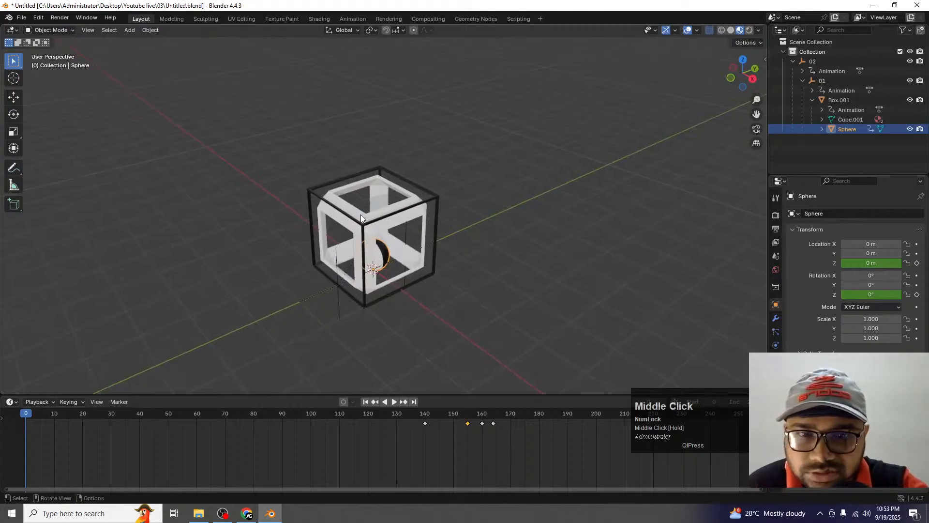
pyautogui.scroll(1, 419, 285)
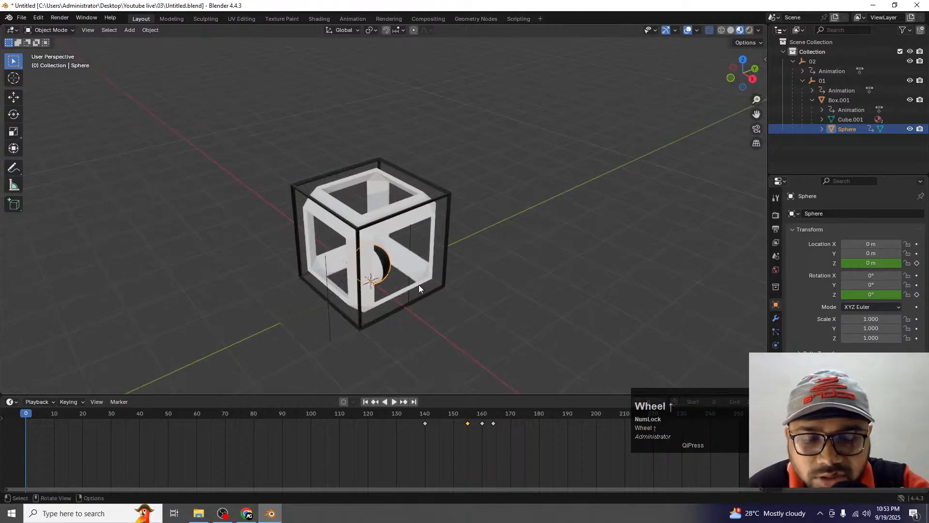
pyautogui.moveTo(495, 414); pyautogui.dragTo(25, 421)
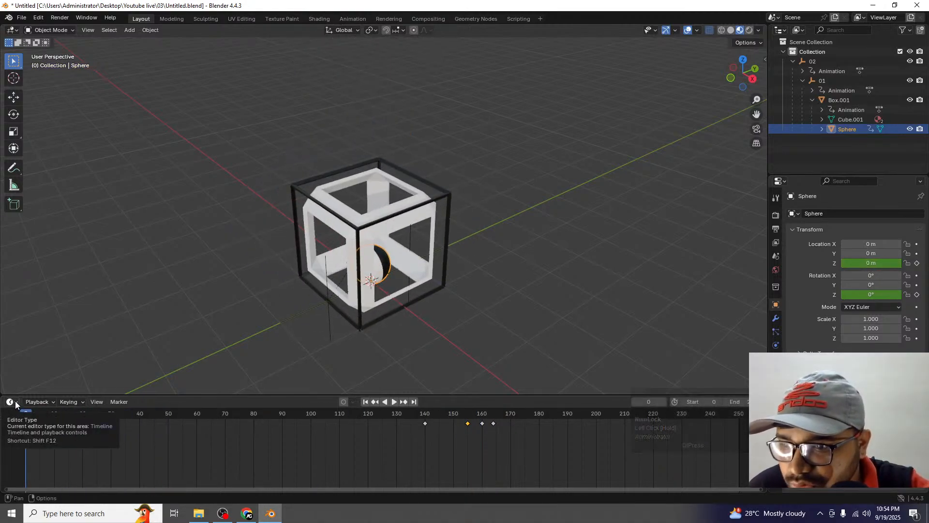
# Switch the timeline area to the Graph Editor to show the sphere's animation curves.
pyautogui.click(15, 404)
pyautogui.click(125, 326)
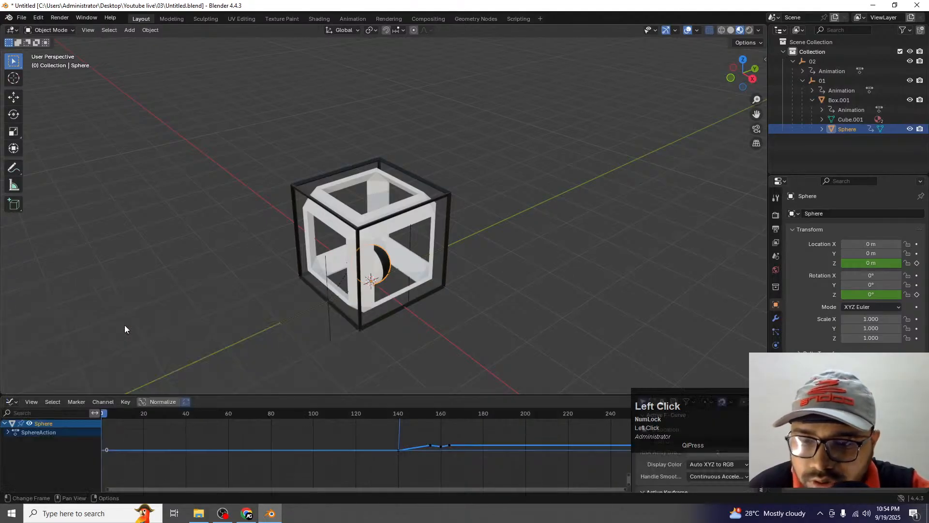
# Enlarge the Graph Editor, select the empty 01 at the box's bottom edge, and frame its full X rotation curve.
pyautogui.moveTo(223, 393); pyautogui.dragTo(266, 254)
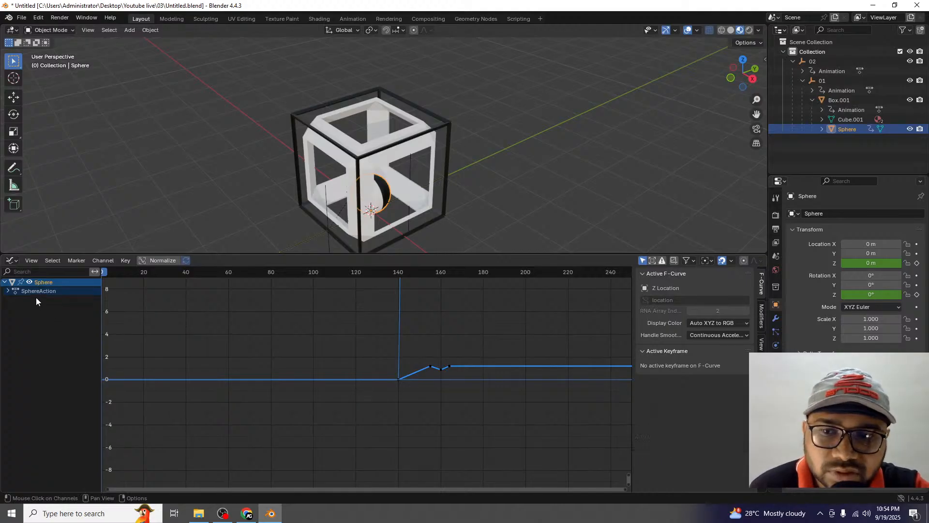
pyautogui.scroll(-3, 338, 222)
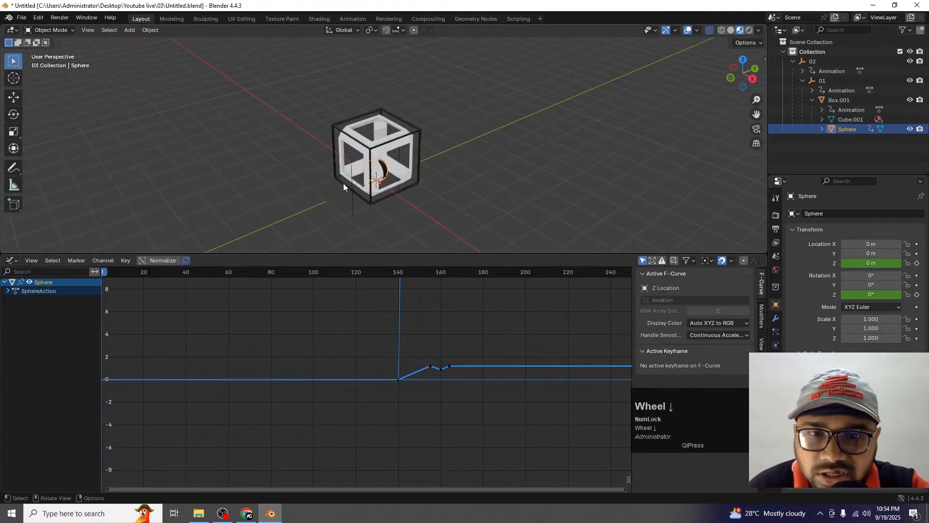
pyautogui.click(351, 198)
pyautogui.scroll(-2, 264, 349)
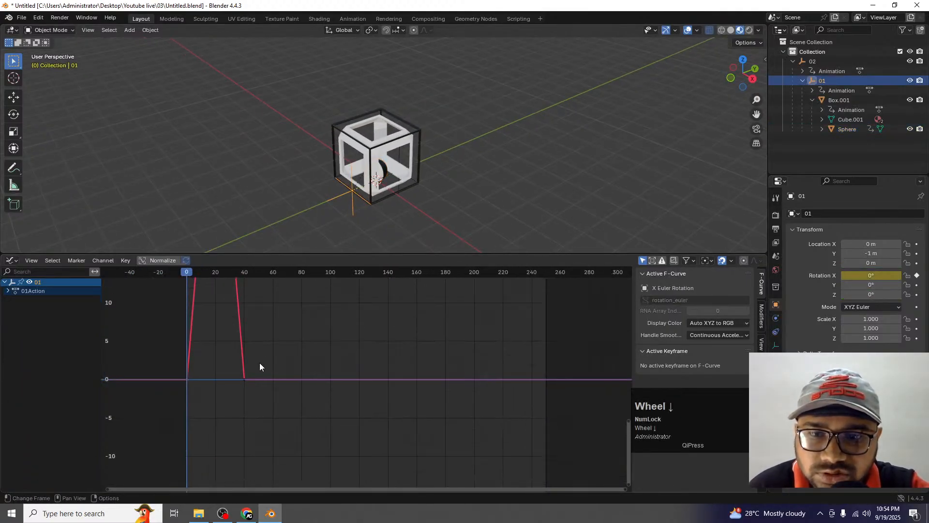
pyautogui.moveTo(628, 423); pyautogui.dragTo(644, 135)
pyautogui.keyDown('shift'); pyautogui.moveTo(295, 367); pyautogui.dragTo(325, 348, button='middle'); pyautogui.keyUp('shift')
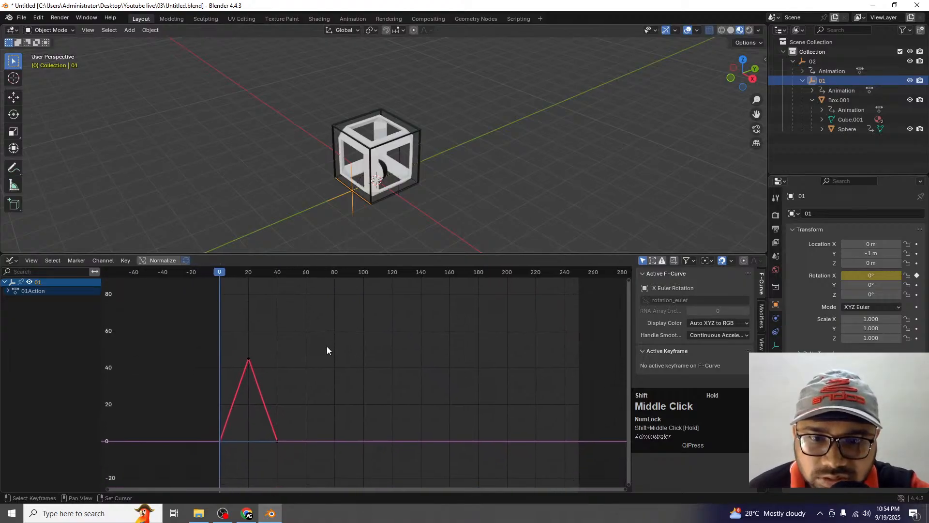
pyautogui.scroll(1, 295, 374)
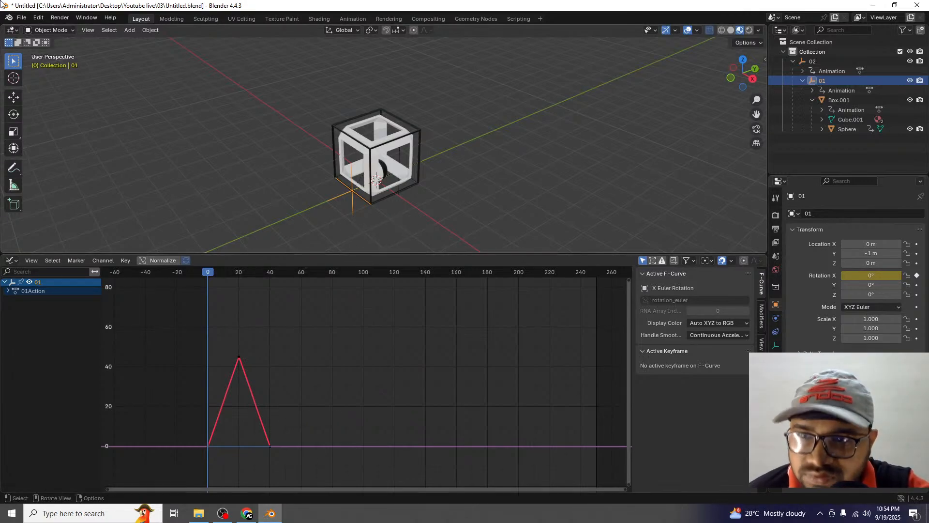
# Check the default F-Curve interpolation in the animation preferences, pick Linear, and close the preferences.
pyautogui.click(8, 19)
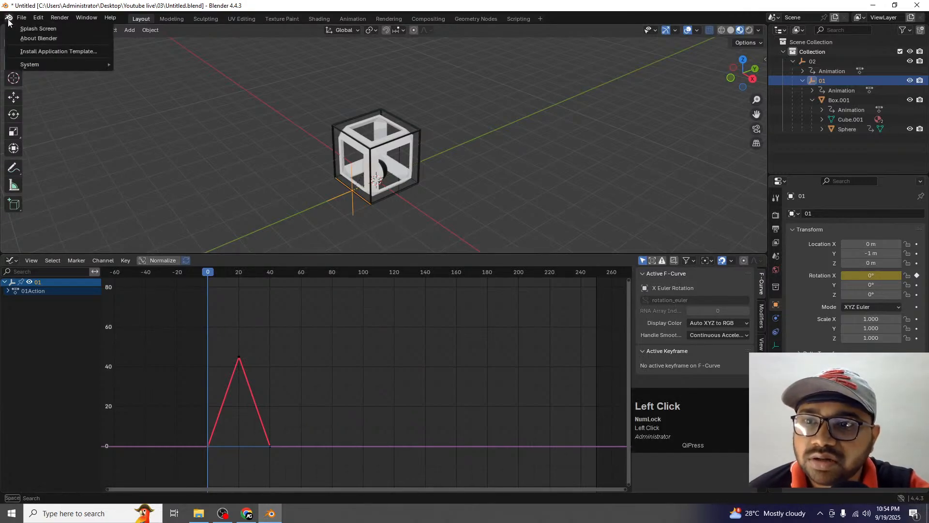
pyautogui.click(207, 187)
pyautogui.click(38, 17)
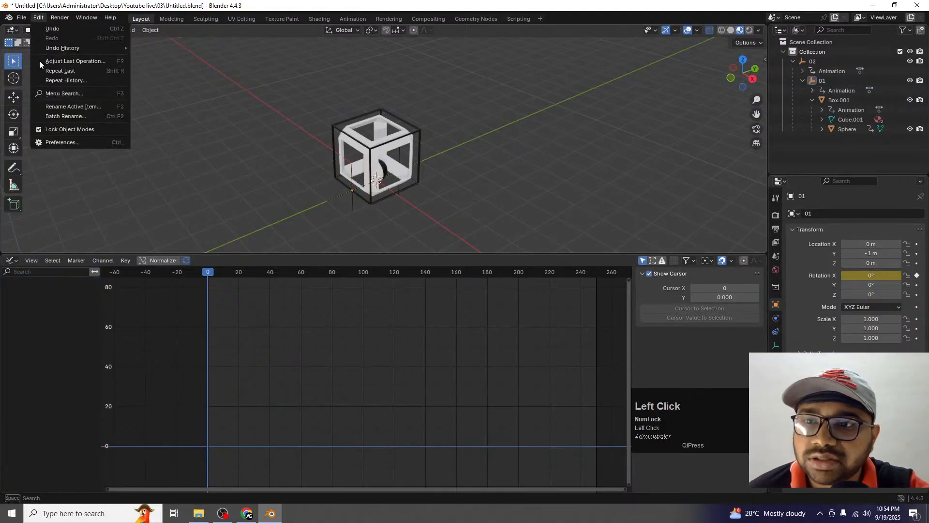
pyautogui.click(62, 143)
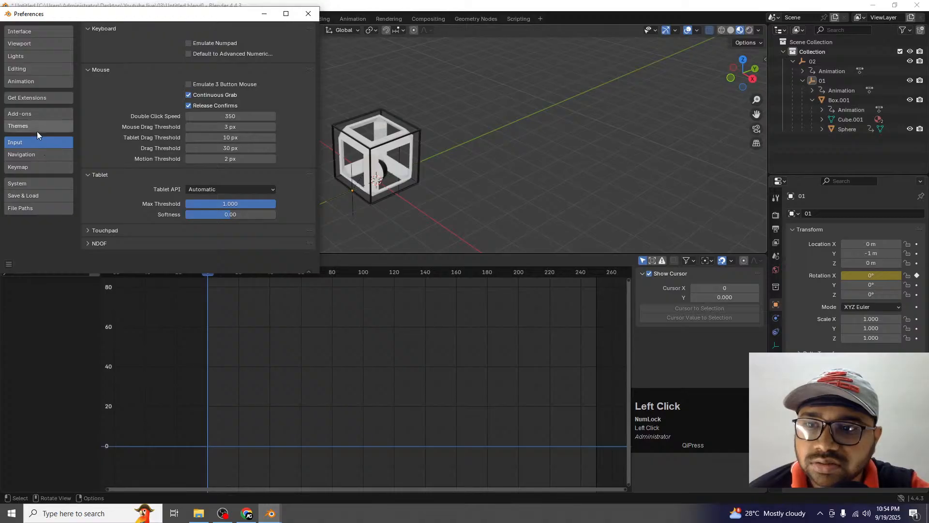
pyautogui.scroll(-1, 123, 173)
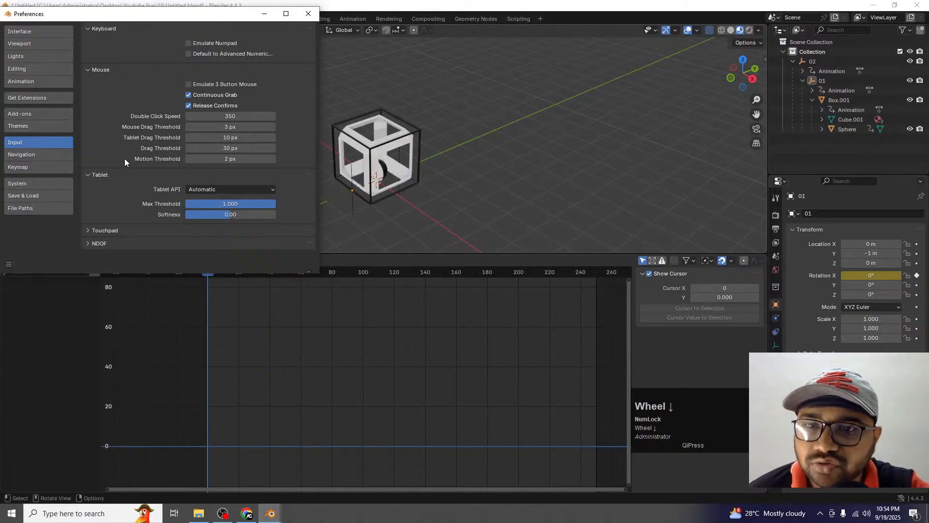
pyautogui.click(37, 153)
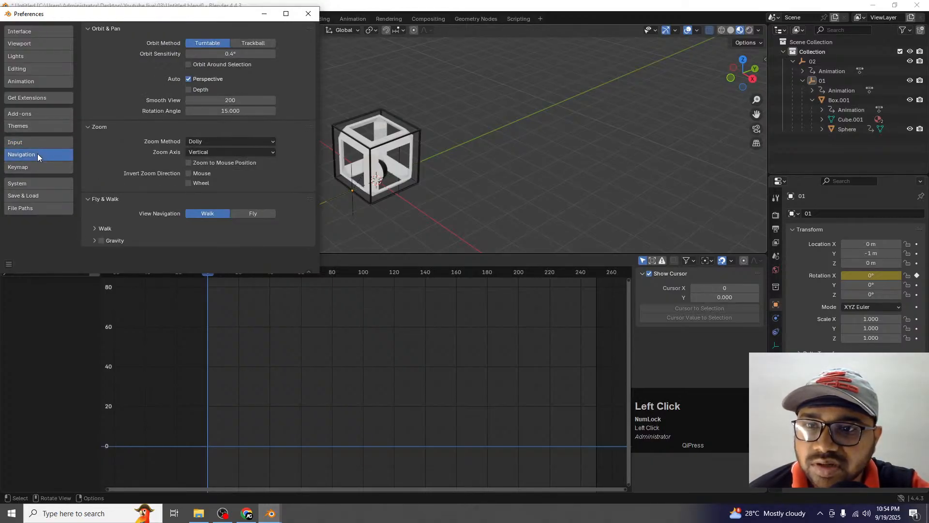
pyautogui.scroll(-1, 119, 157)
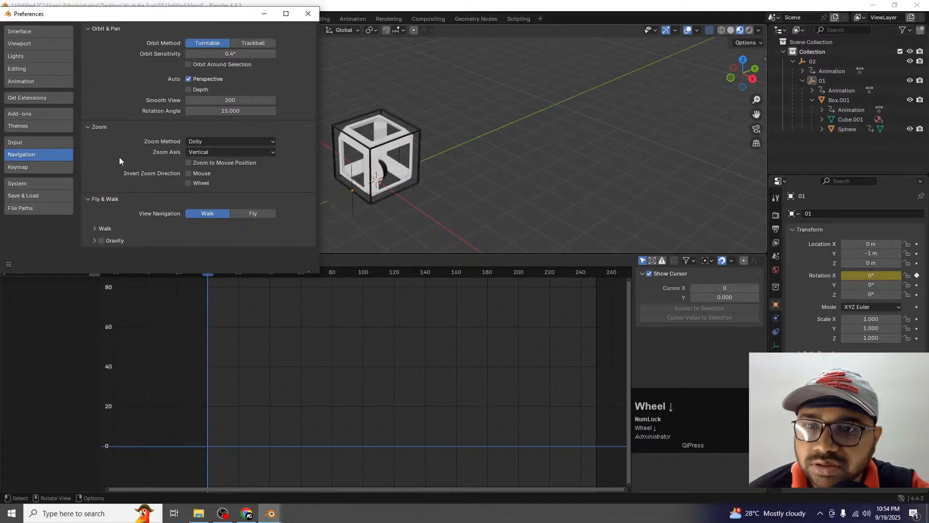
pyautogui.click(33, 83)
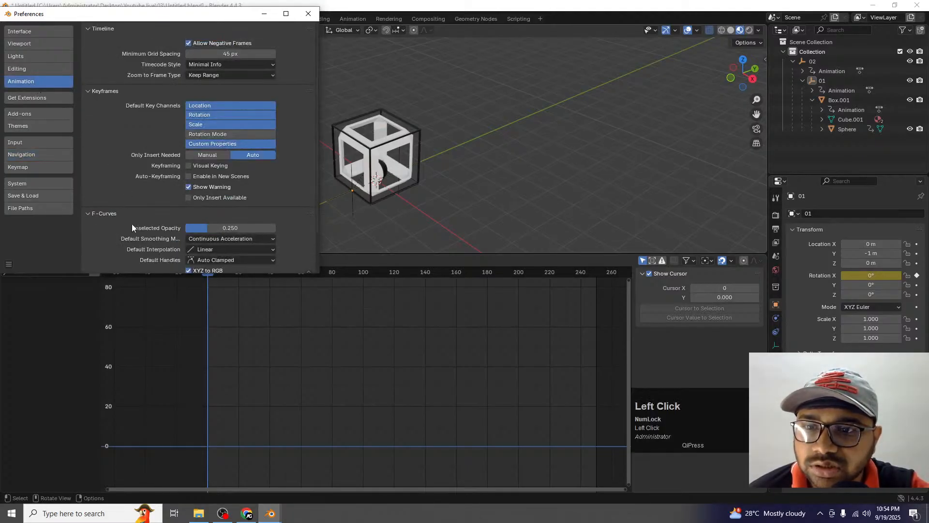
pyautogui.scroll(-1, 141, 248)
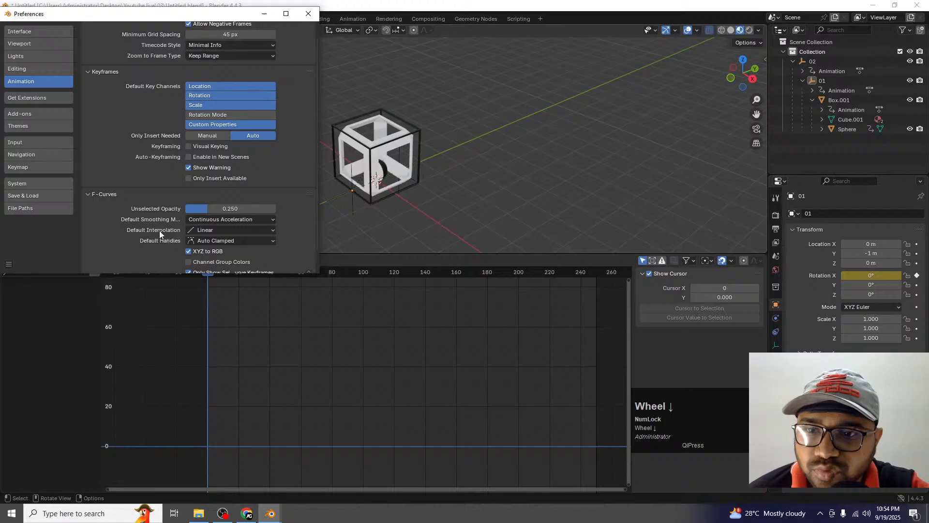
pyautogui.click(198, 230)
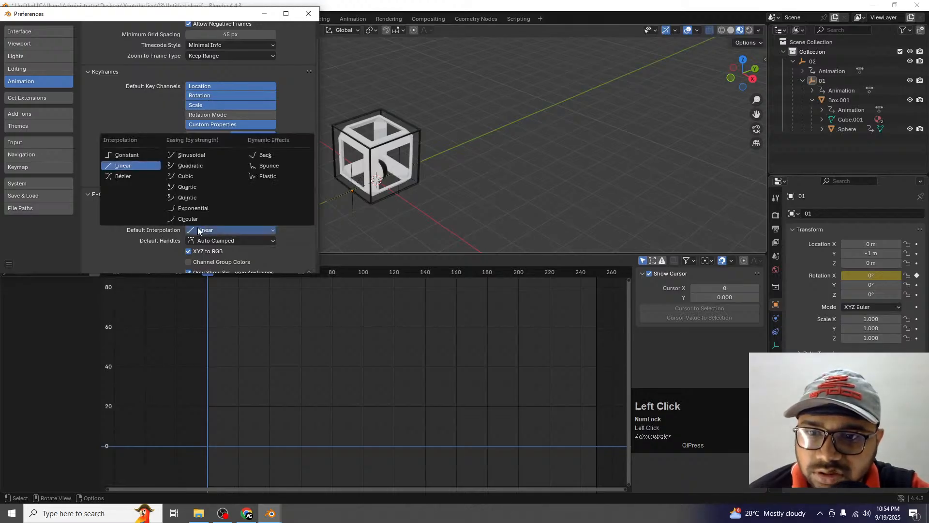
pyautogui.click(129, 165)
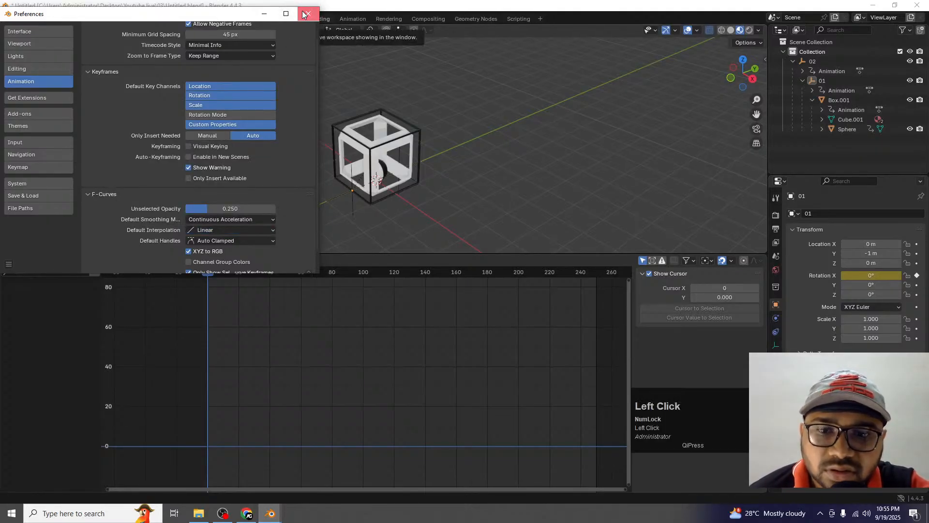
pyautogui.click(306, 13)
# Set all keyframes of the empty 01's X rotation curve to Bézier interpolation.
pyautogui.click(353, 202)
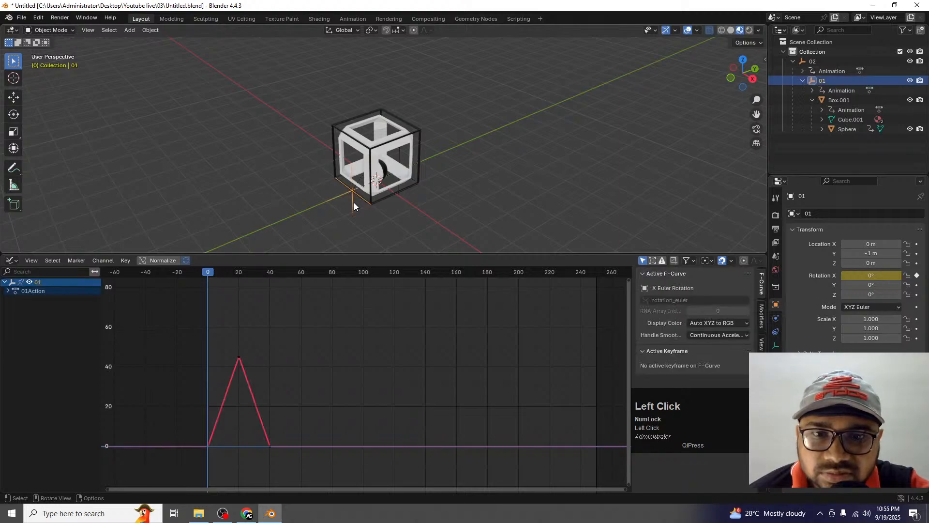
pyautogui.moveTo(322, 318); pyautogui.dragTo(166, 468)
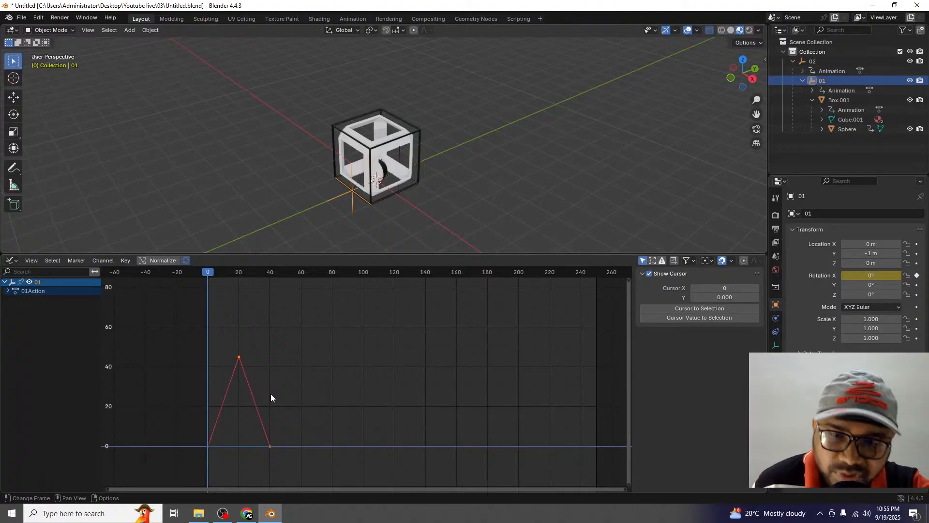
pyautogui.press('t')
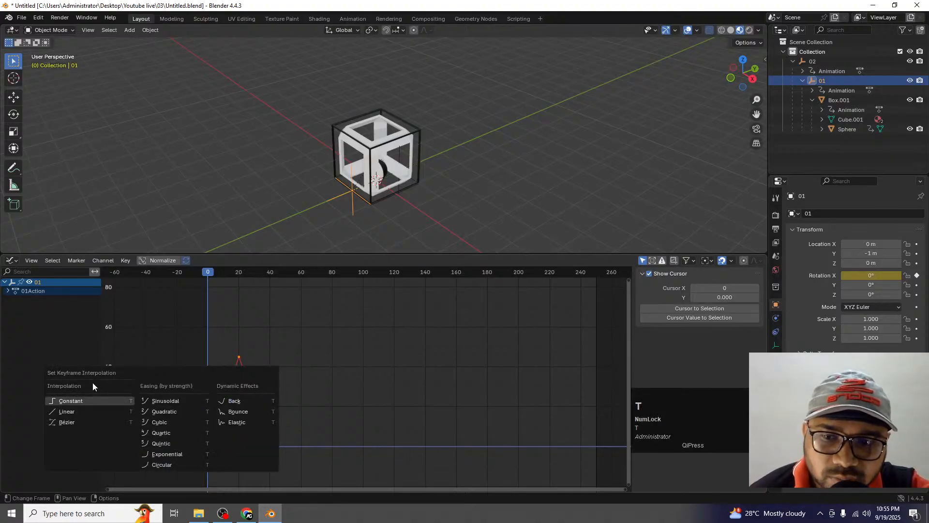
pyautogui.click(65, 422)
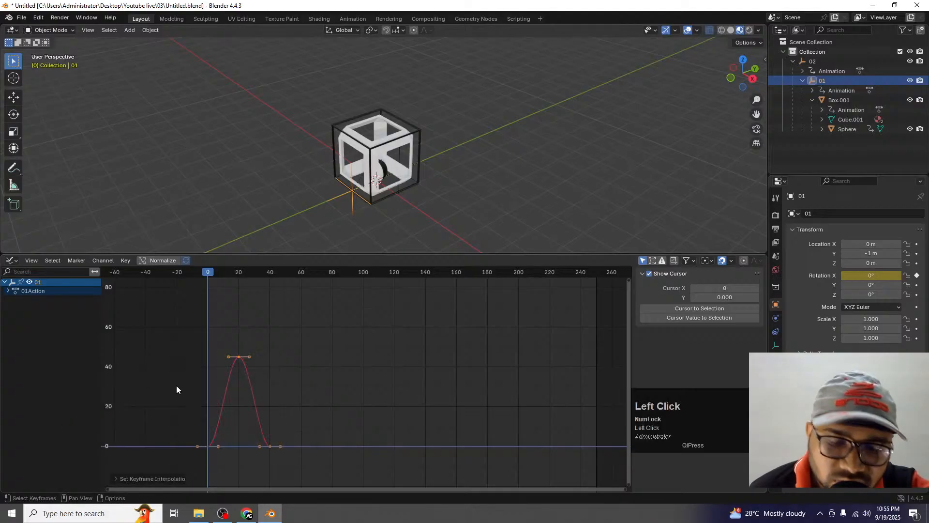
# Scale the handles of the frame 0 keyframe on 01's rotation curve to 0 along X for a sharp start.
pyautogui.scroll(2, 232, 427)
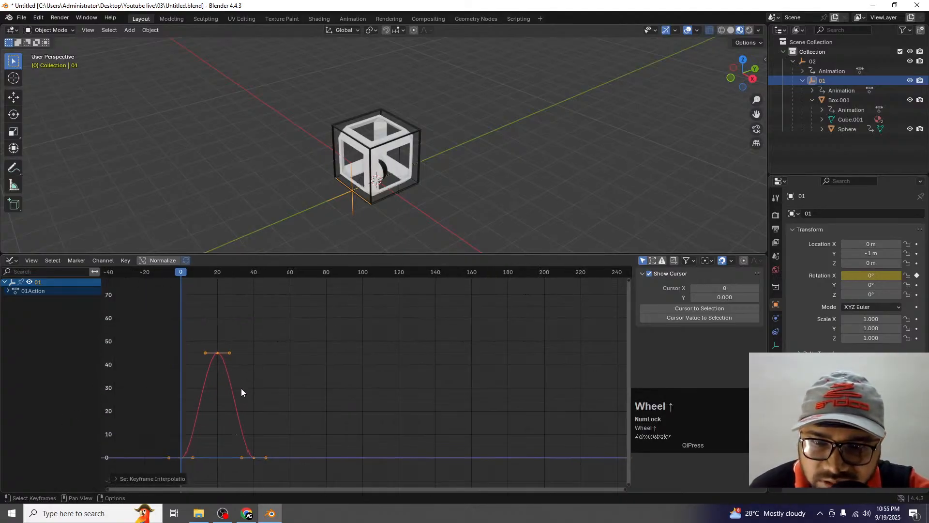
pyautogui.keyDown('shift'); pyautogui.moveTo(256, 358); pyautogui.dragTo(340, 326, button='middle'); pyautogui.keyUp('shift')
pyautogui.scroll(1, 320, 341)
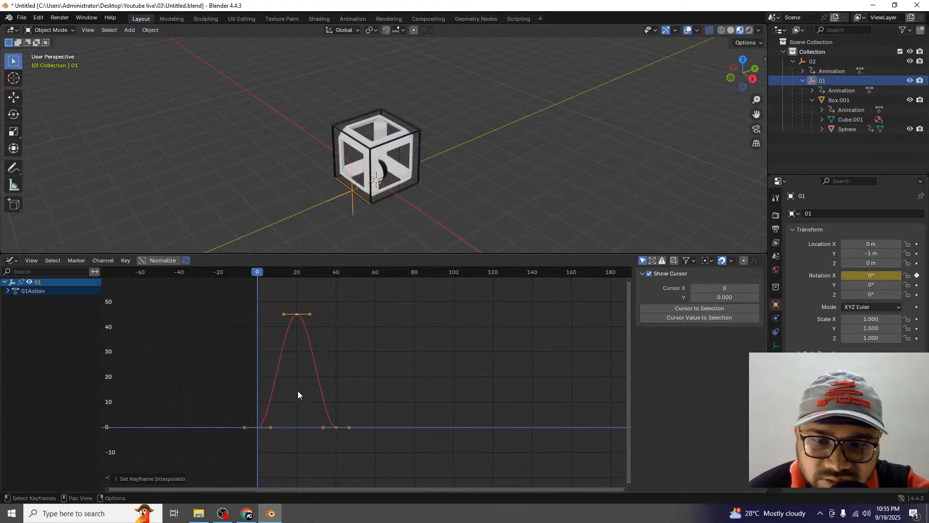
pyautogui.moveTo(228, 410); pyautogui.dragTo(286, 436)
pyautogui.press('s')
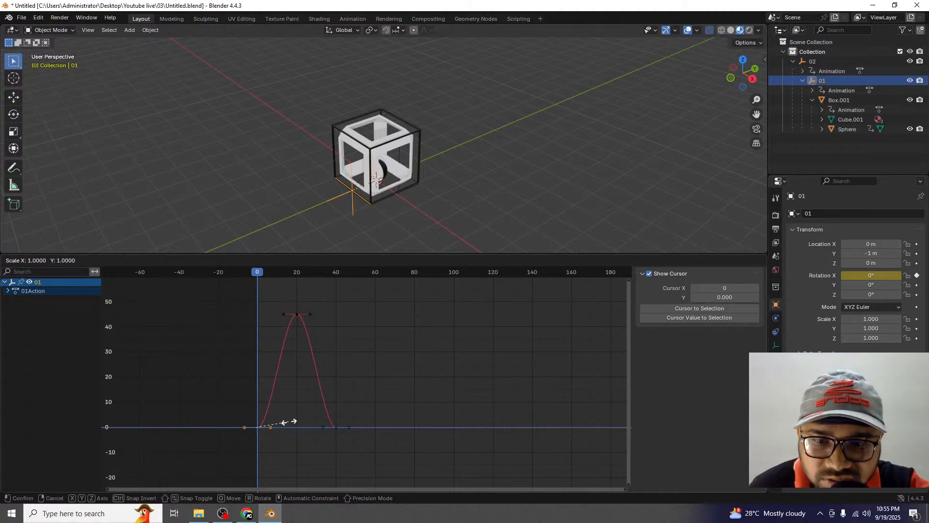
pyautogui.press('x')
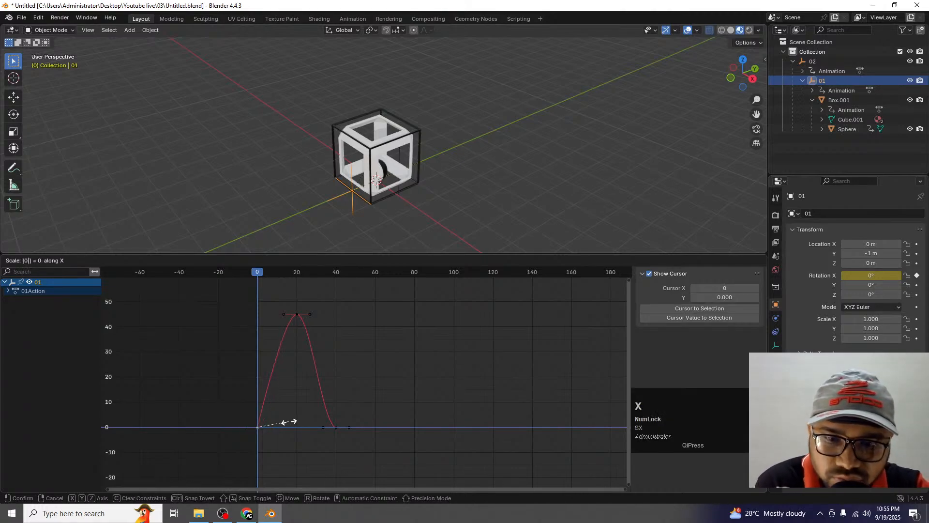
pyautogui.click(288, 421)
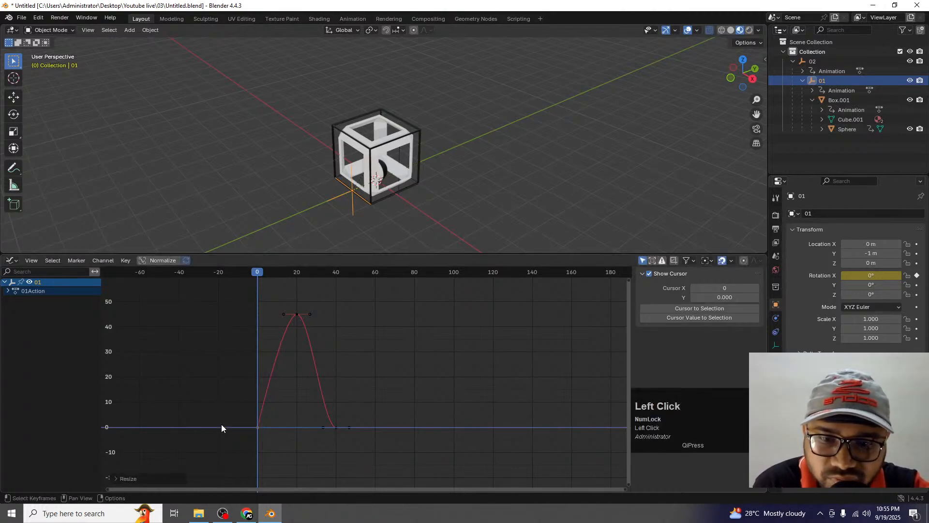
pyautogui.click(366, 450)
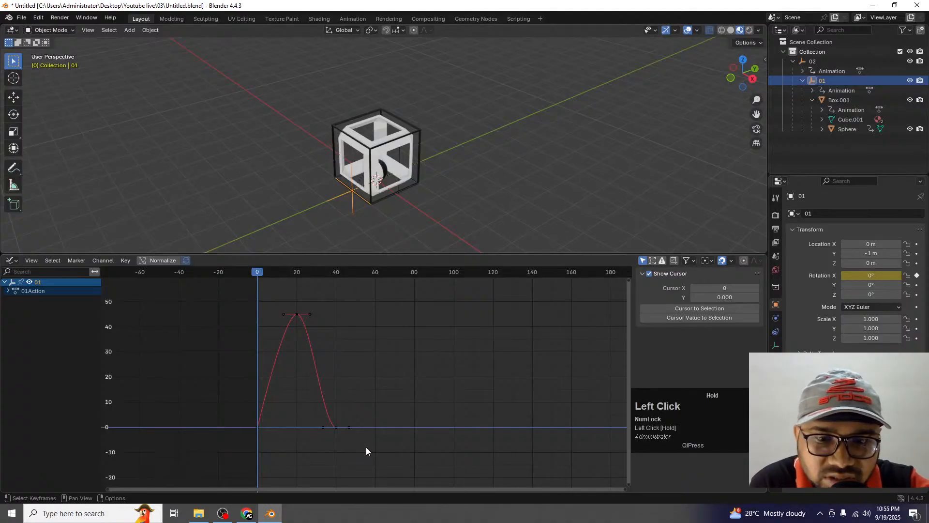
pyautogui.moveTo(365, 446); pyautogui.dragTo(334, 416)
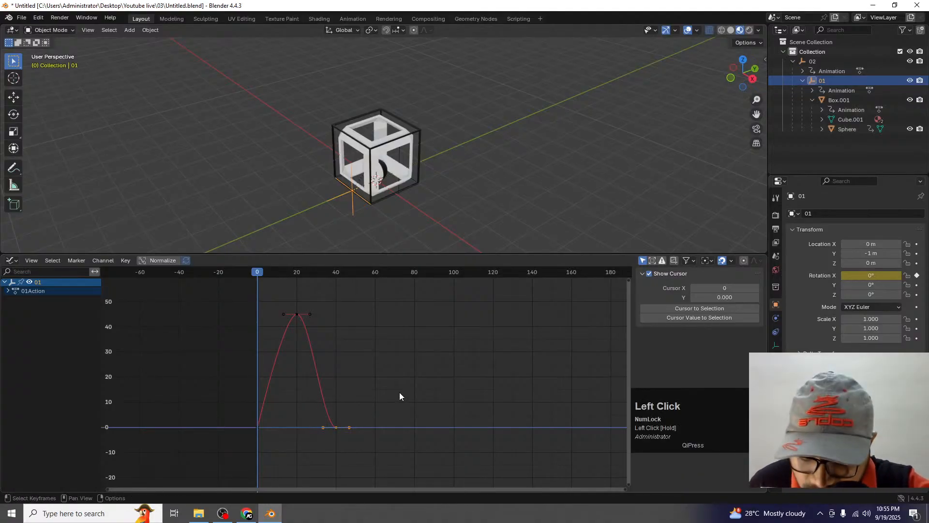
pyautogui.press('x')
pyautogui.click(445, 359)
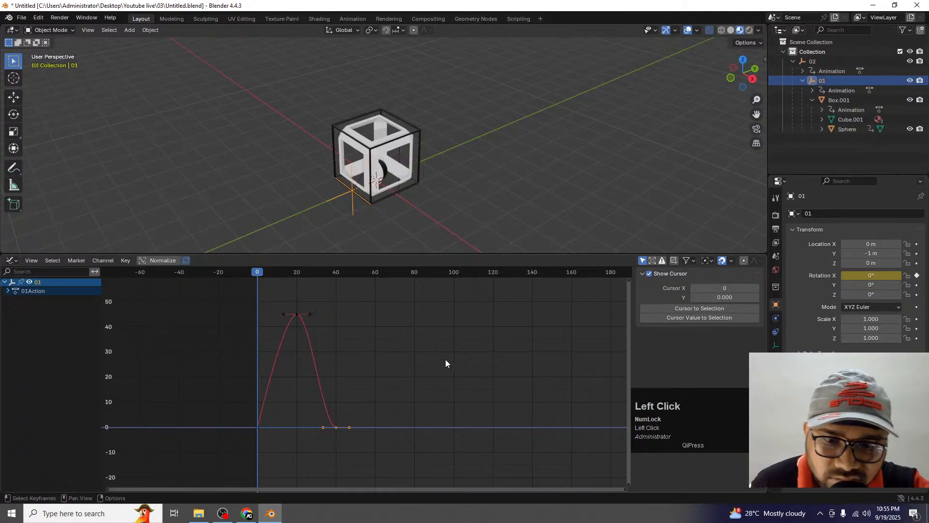
# Scale the handles of the frame 40 keyframe on 01's rotation curve to 0 along X for a sharp end.
pyautogui.moveTo(400, 401); pyautogui.dragTo(322, 456)
pyautogui.press('s')
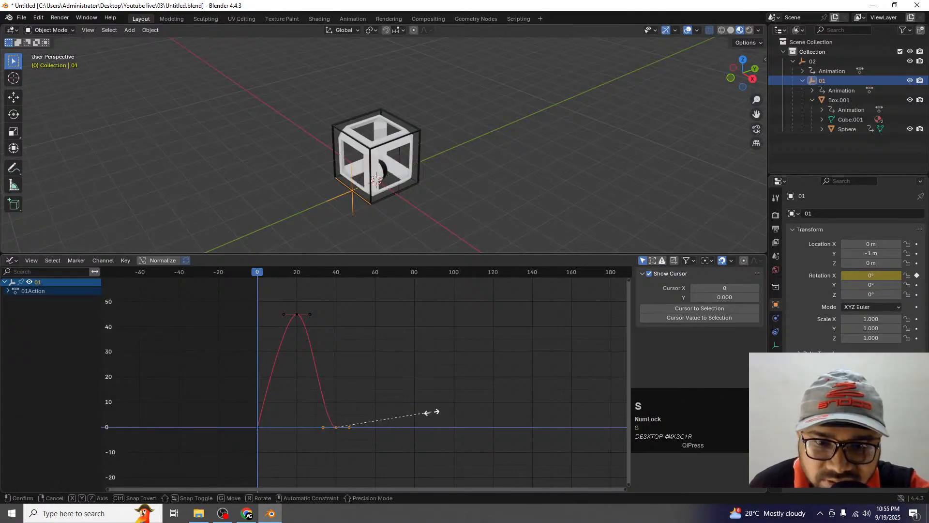
pyautogui.press('x')
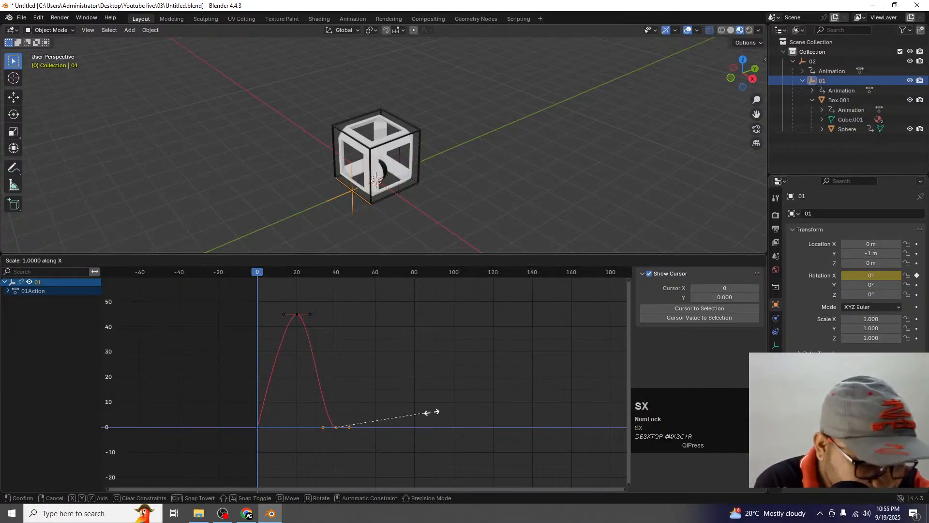
pyautogui.press('0')
pyautogui.click(431, 411)
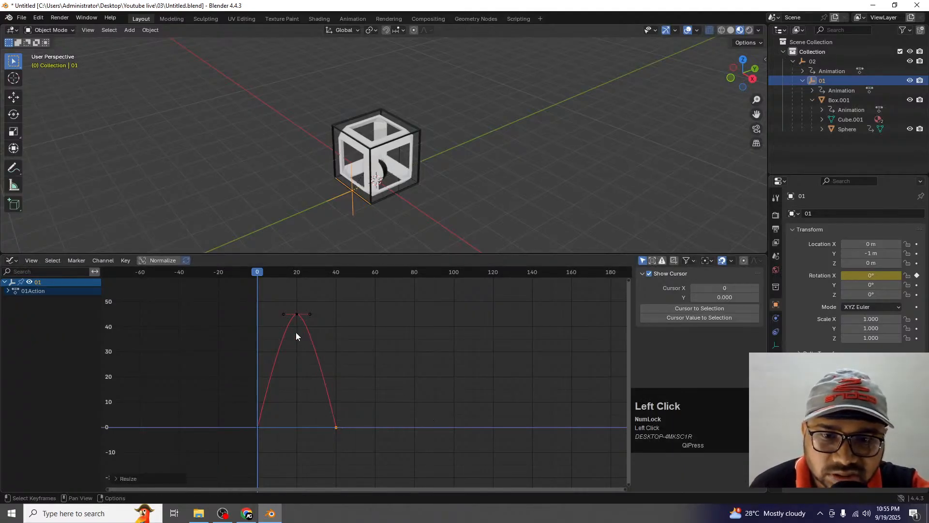
# Scale the handles of the peak keyframe at frame 20 to about twice their length along X, rounding the curve's top.
pyautogui.moveTo(376, 342); pyautogui.dragTo(280, 302)
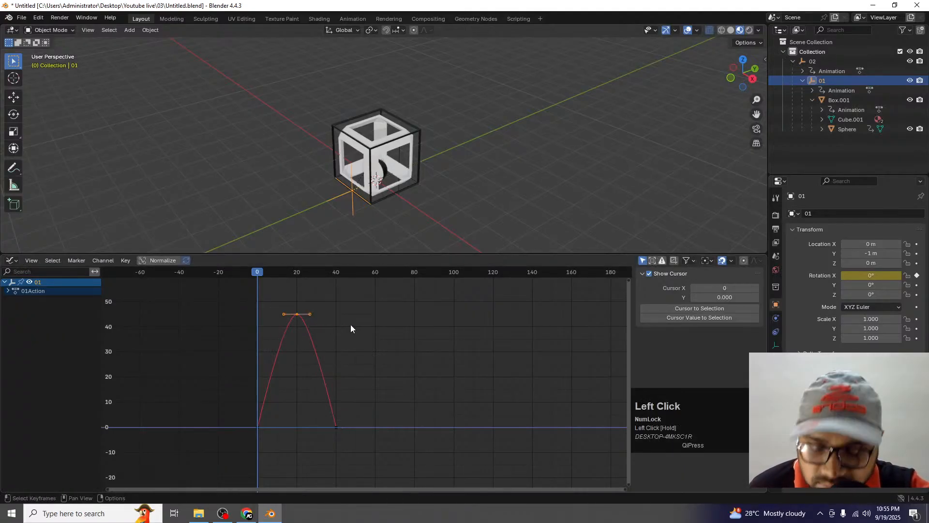
pyautogui.press('s')
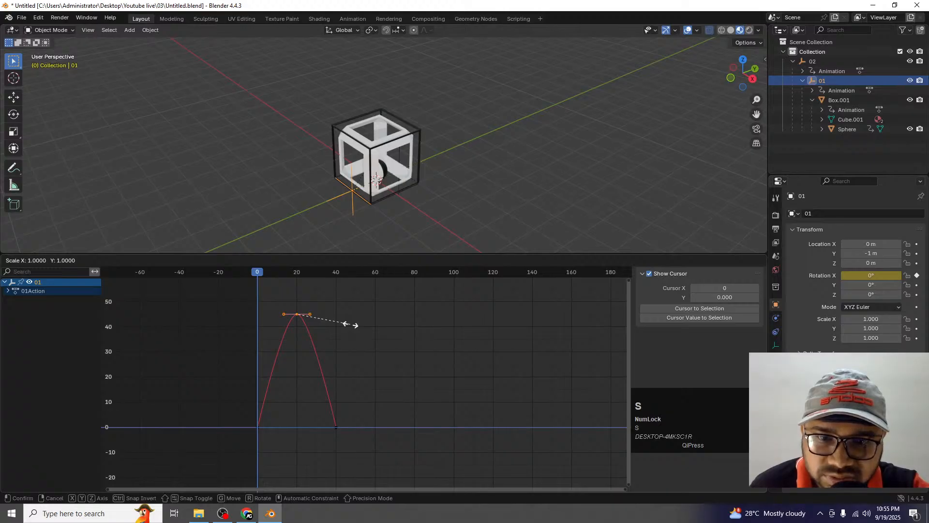
pyautogui.press('x')
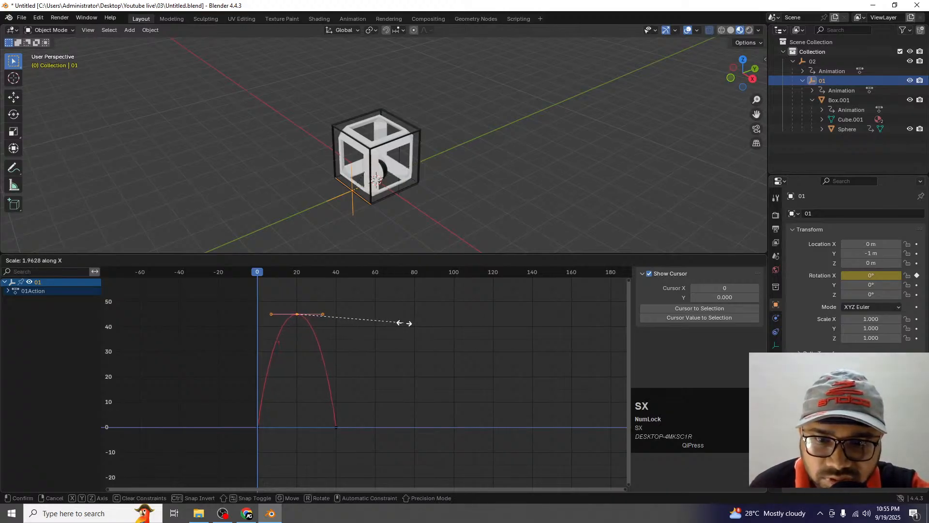
pyautogui.click(374, 318)
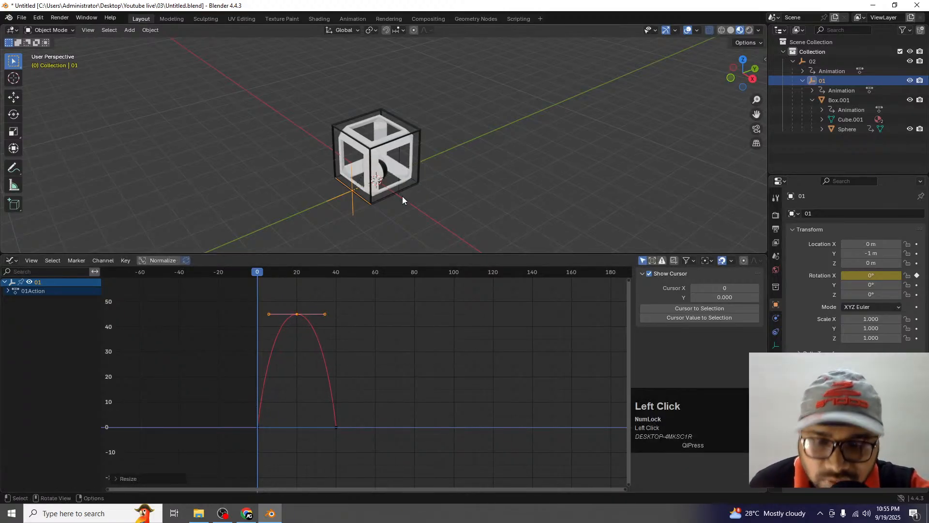
pyautogui.scroll(-1, 379, 203)
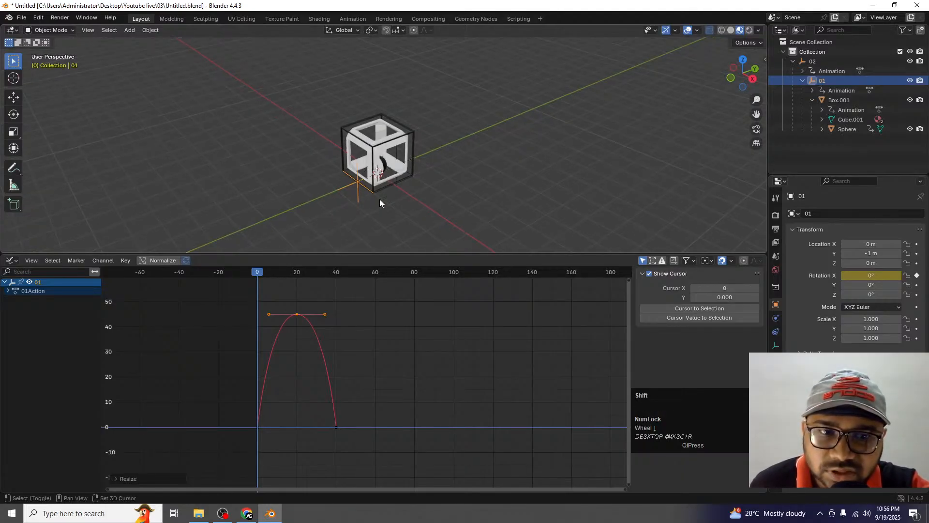
# Play back the animation from frame 0 to check the tipping motion driven by empty 01.
pyautogui.hotkey('shift', 'space')
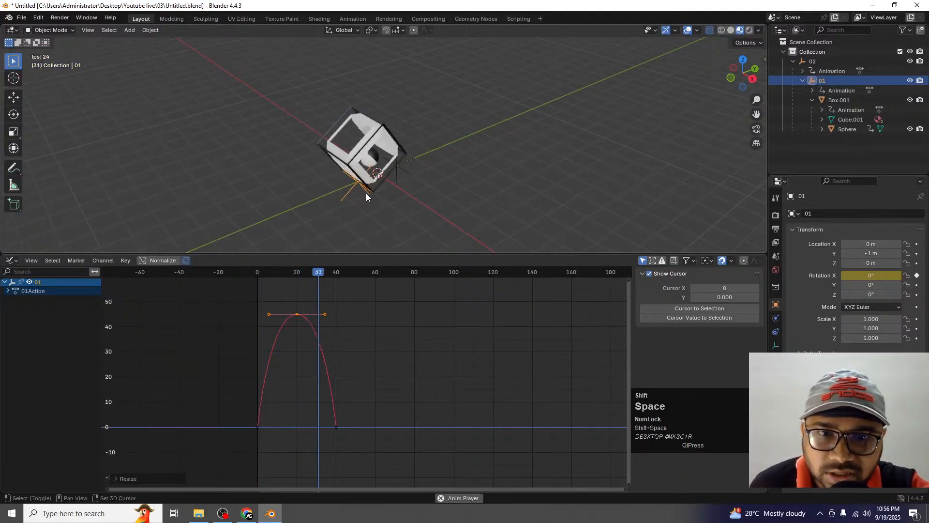
pyautogui.press('space')
# Set all keyframes of the empty 02's X rotation curve to Bézier interpolation.
pyautogui.click(397, 183)
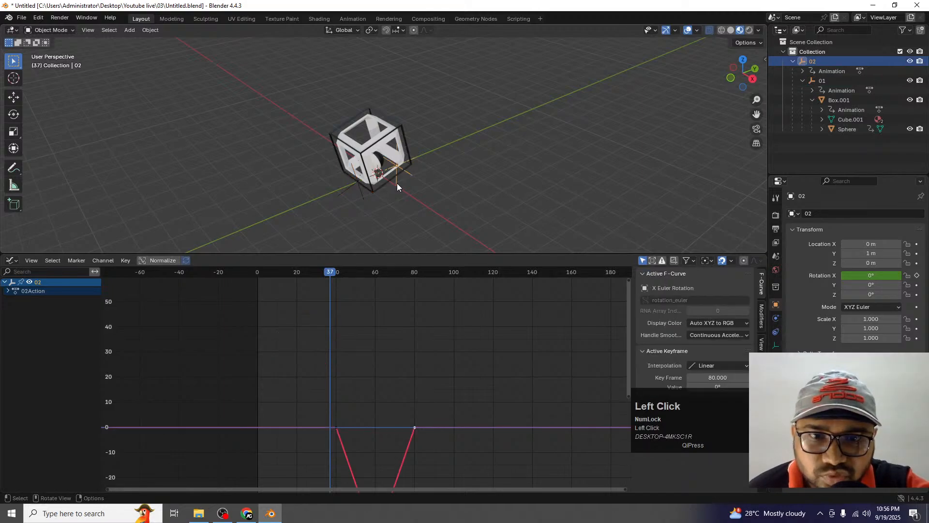
pyautogui.scroll(-2, 405, 361)
pyautogui.moveTo(435, 387); pyautogui.dragTo(425, 348, button='middle')
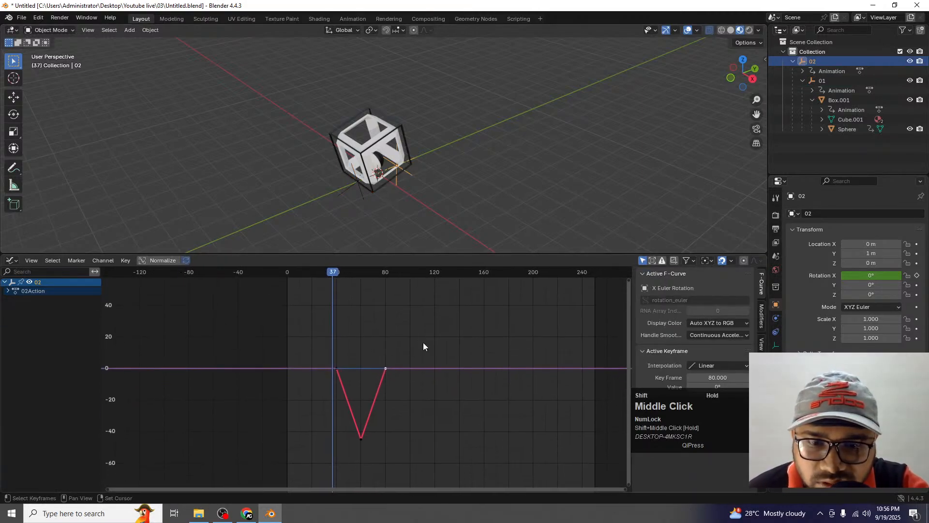
pyautogui.scroll(-2, 405, 446)
pyautogui.moveTo(445, 466); pyautogui.dragTo(284, 325)
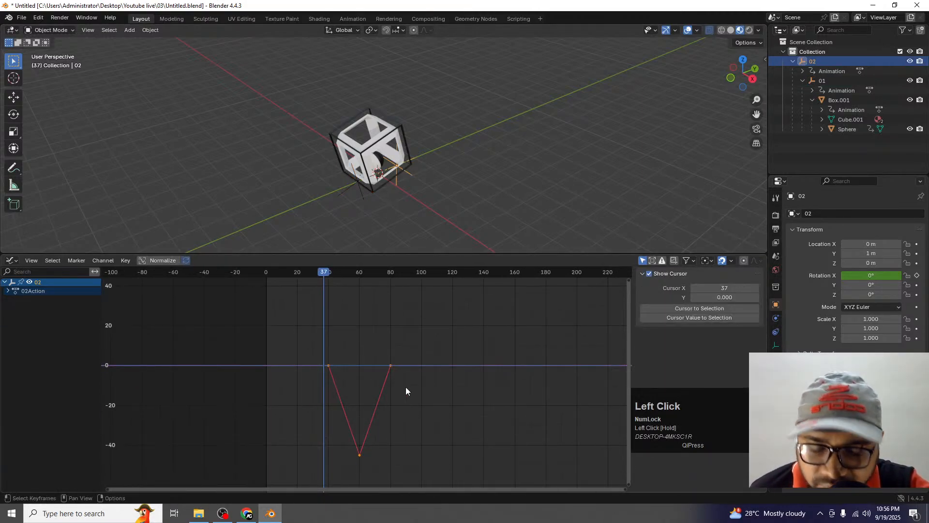
pyautogui.press('t')
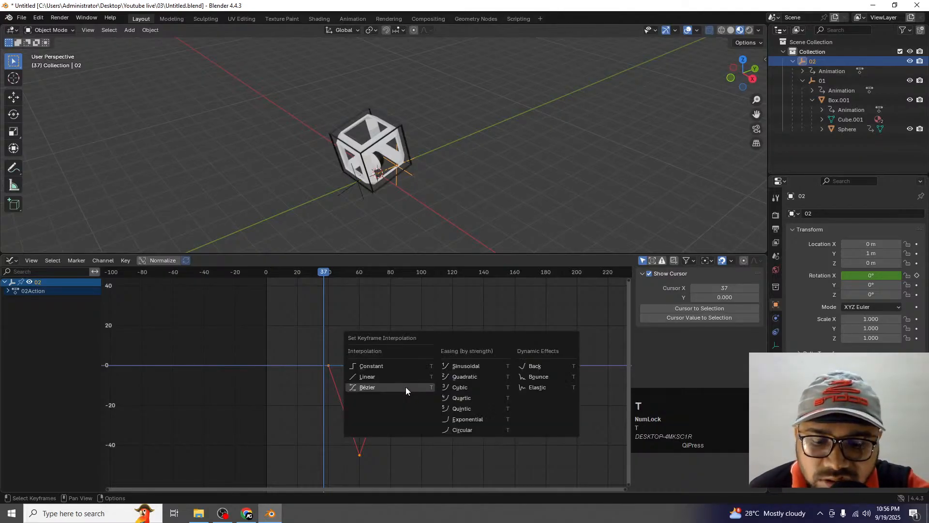
pyautogui.click(405, 388)
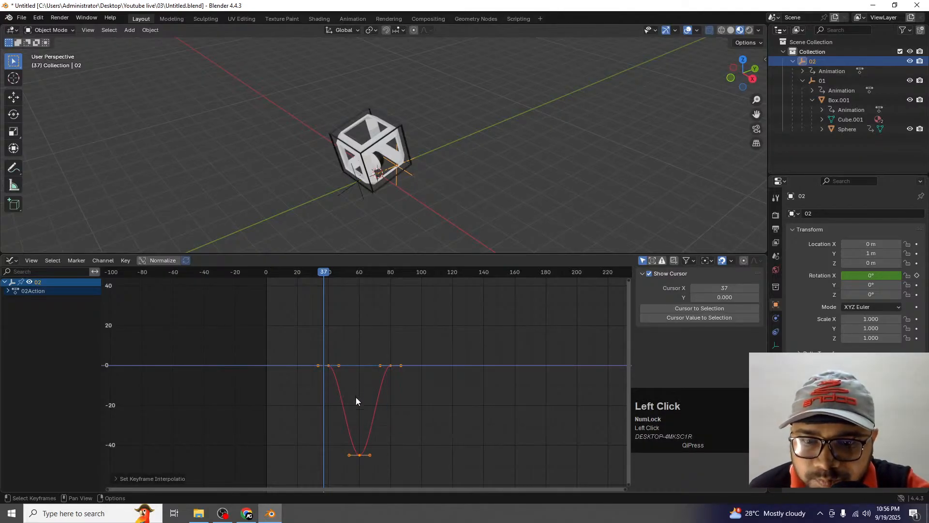
# Scale the handles of the frame 40 and frame 80 keyframes on 02's rotation curve to 0 along X.
pyautogui.moveTo(351, 381); pyautogui.dragTo(289, 326)
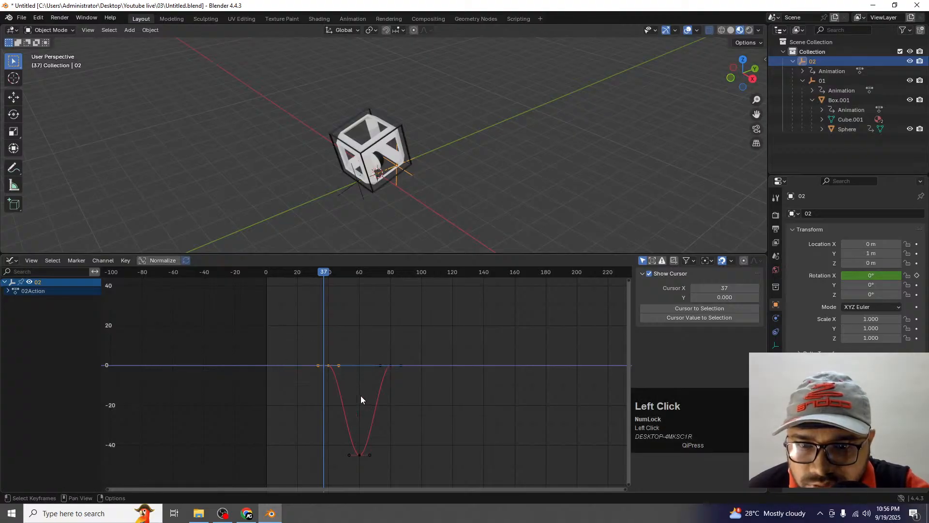
pyautogui.write('sx')
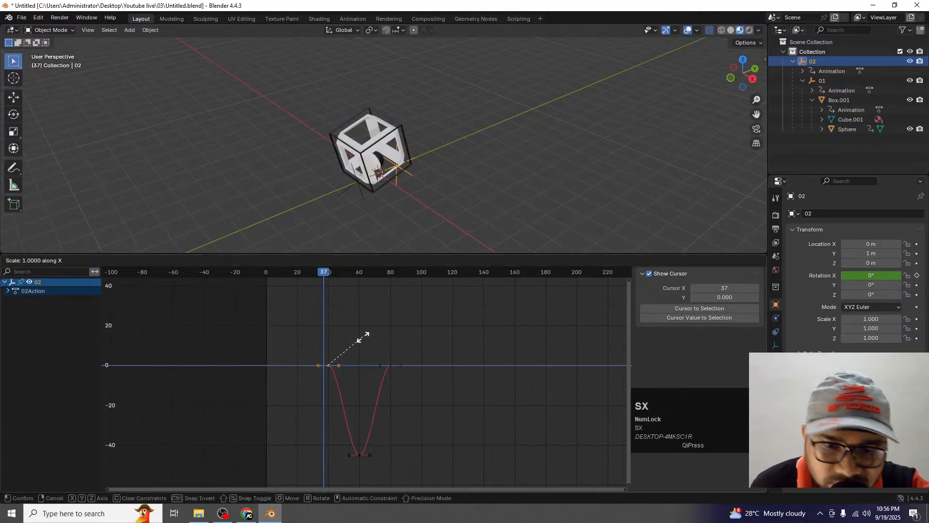
pyautogui.write('0')
pyautogui.press('Return')
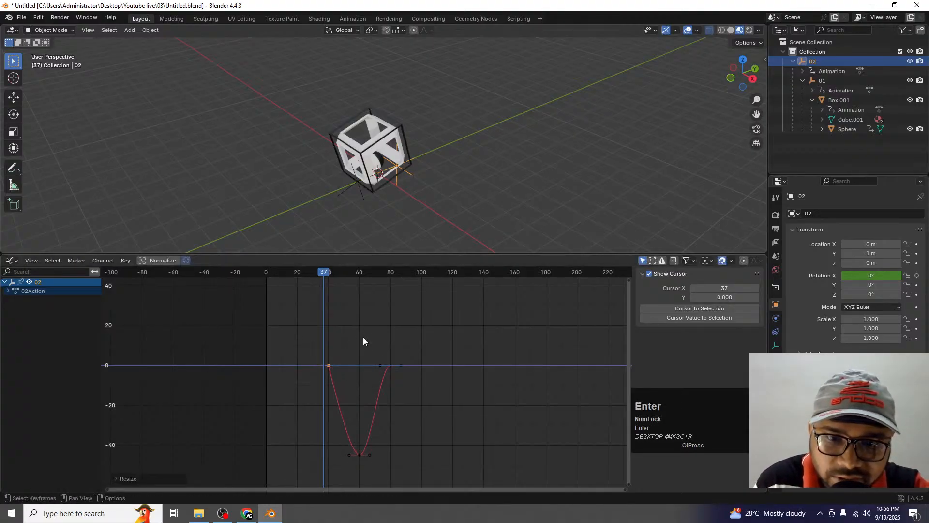
pyautogui.moveTo(369, 354); pyautogui.dragTo(401, 377)
pyautogui.write('sx')
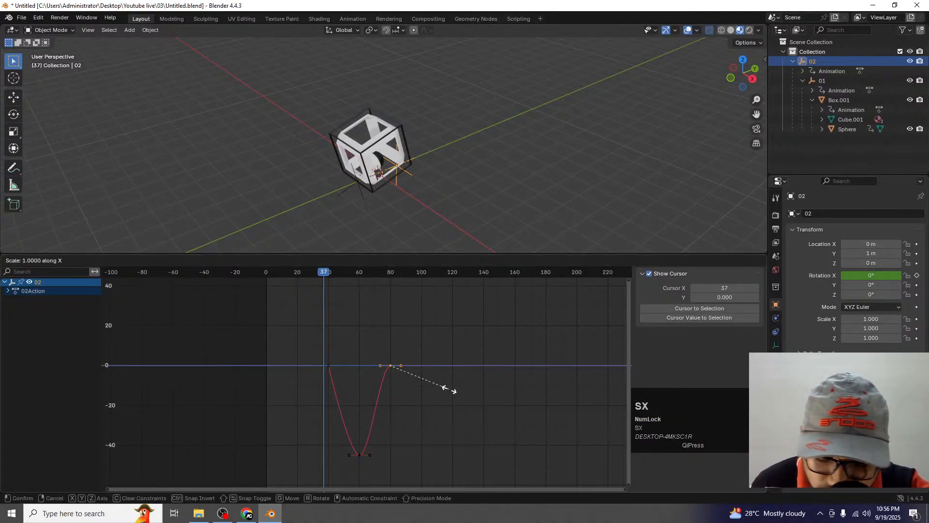
pyautogui.write('0')
pyautogui.press('Return')
# Scale the handles of 02's lowest keyframe at frame 60 to about 2.5 times their length along X, rounding the curve's bottom.
pyautogui.moveTo(407, 470); pyautogui.dragTo(334, 438)
pyautogui.press('s')
pyautogui.press('x')
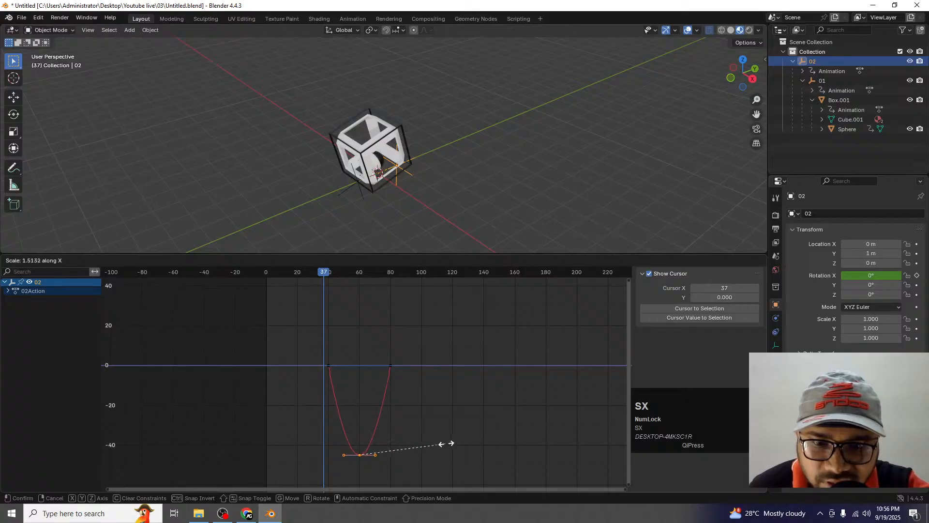
pyautogui.click(500, 437)
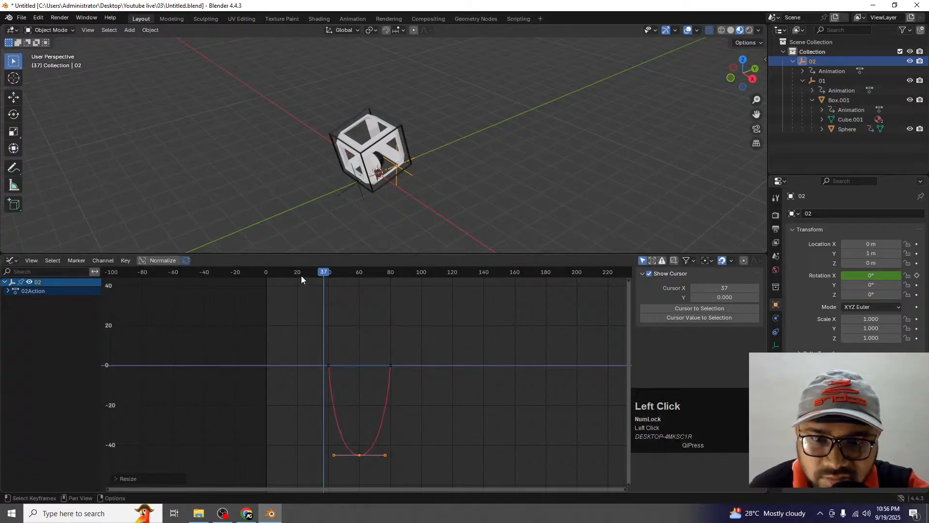
# Play the animation from frame 0 to check both tipping motions of the box.
pyautogui.moveTo(301, 275); pyautogui.dragTo(266, 271)
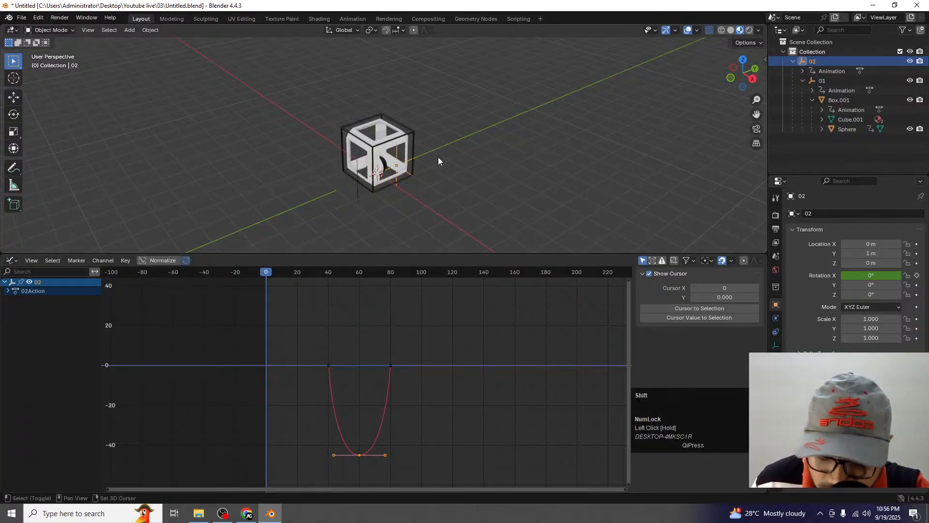
pyautogui.press('space')
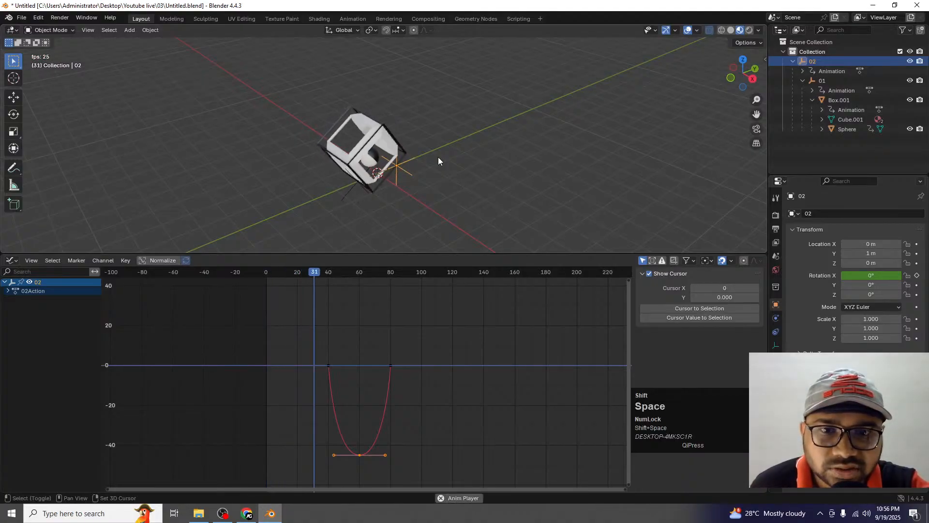
pyautogui.press('space')
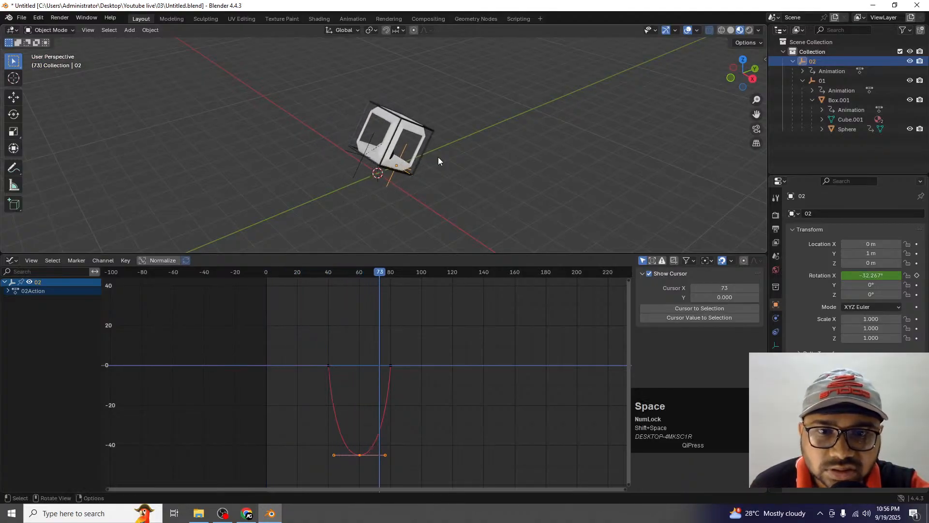
# Select Box.001, expand its Object Transforms animation channels and make X Euler Rotation the active curve.
pyautogui.click(395, 120)
pyautogui.scroll(-2, 422, 342)
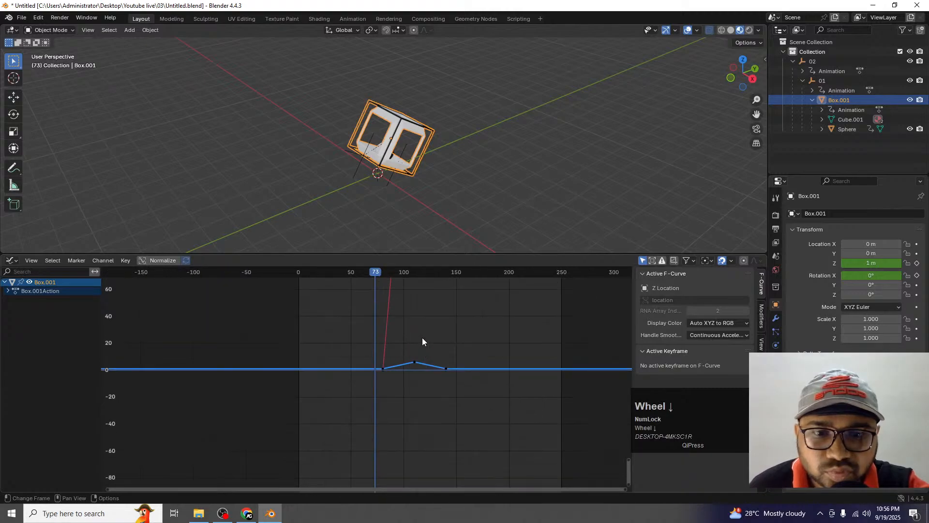
pyautogui.scroll(-2, 421, 338)
pyautogui.click(8, 291)
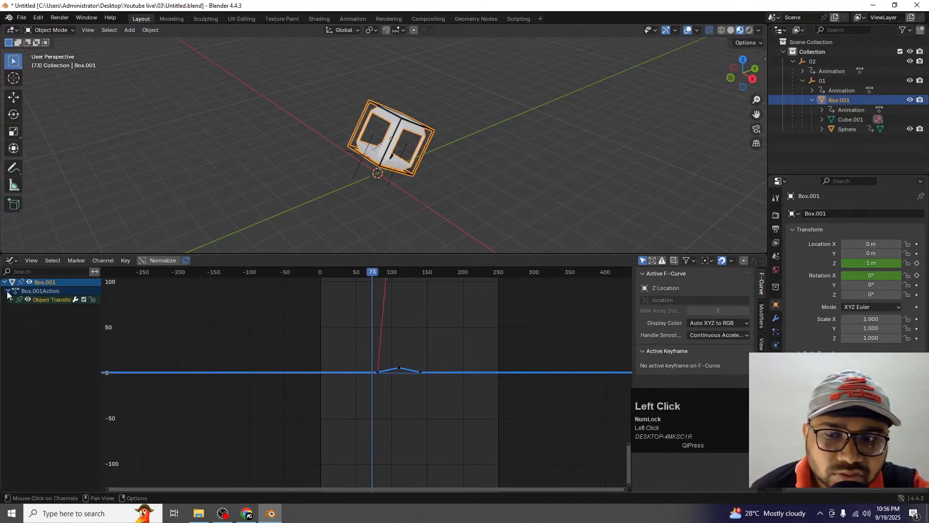
pyautogui.click(12, 300)
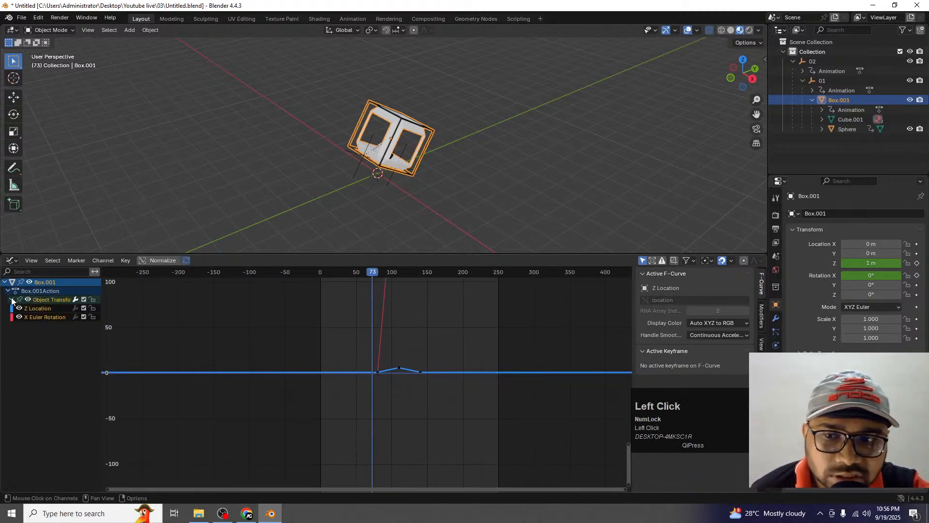
pyautogui.click(39, 316)
# Set the keyframes of Box.001's X Euler Rotation curve to Bézier interpolation.
pyautogui.scroll(-1, 394, 369)
pyautogui.scroll(-2, 395, 369)
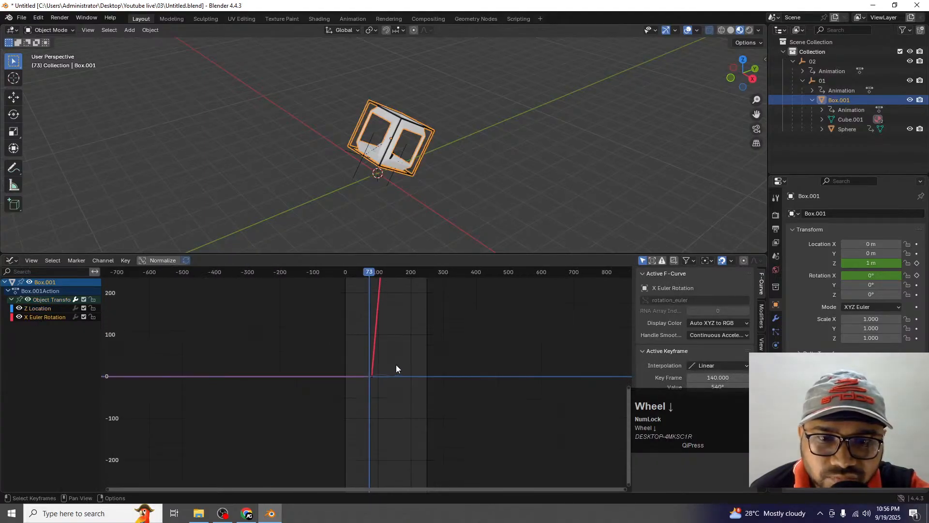
pyautogui.moveTo(408, 342); pyautogui.dragTo(379, 421, button='middle')
pyautogui.scroll(-1, 383, 435)
pyautogui.scroll(-3, 387, 426)
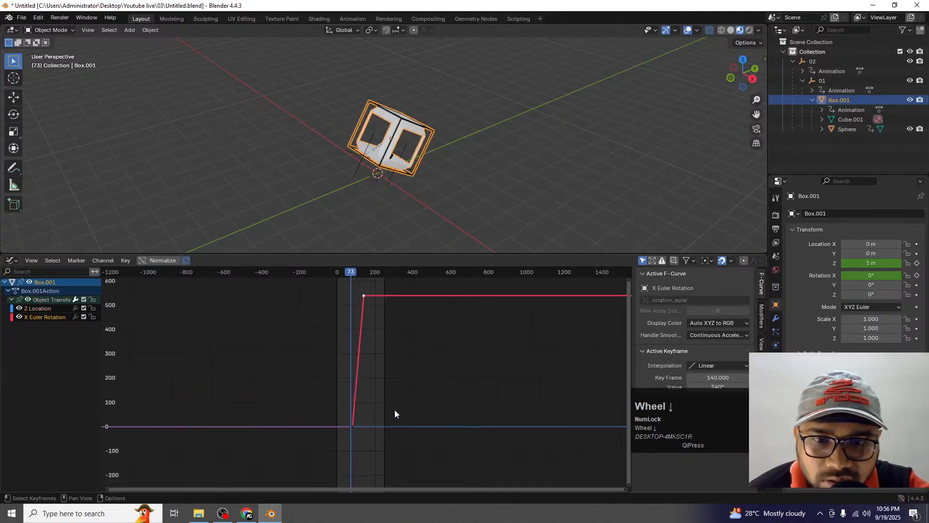
pyautogui.scroll(2, 370, 322)
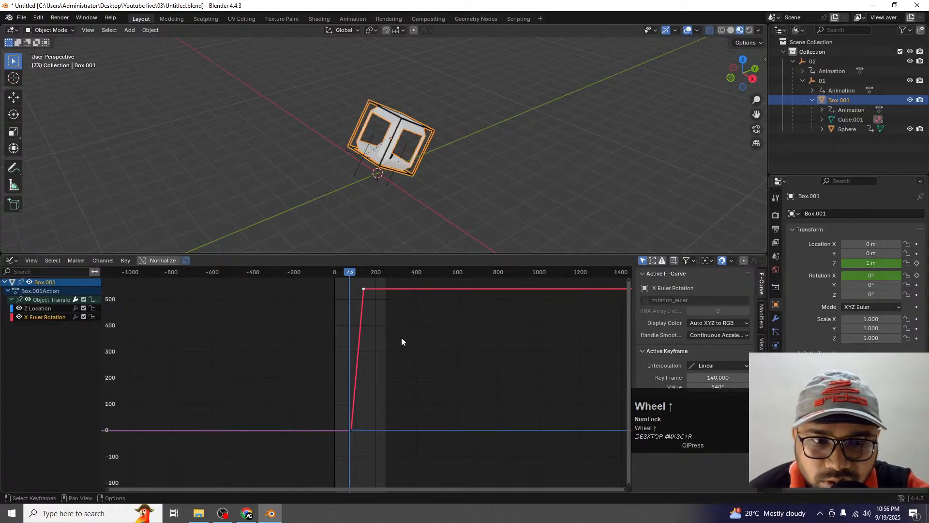
pyautogui.moveTo(627, 281); pyautogui.dragTo(632, 232)
pyautogui.moveTo(631, 278); pyautogui.dragTo(634, 411)
pyautogui.moveTo(629, 483); pyautogui.dragTo(620, 325)
pyautogui.moveTo(402, 469); pyautogui.dragTo(298, 280)
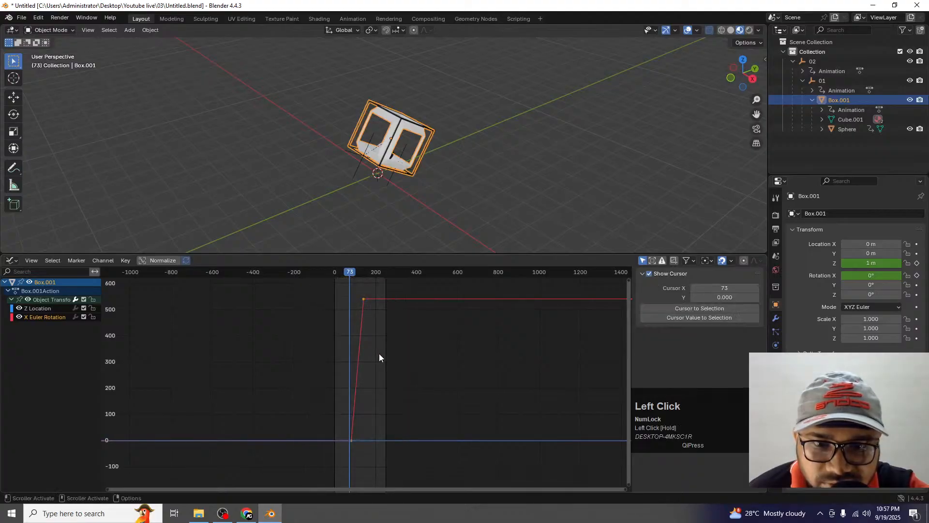
pyautogui.scroll(2, 382, 353)
pyautogui.scroll(-1, 382, 354)
pyautogui.press('t')
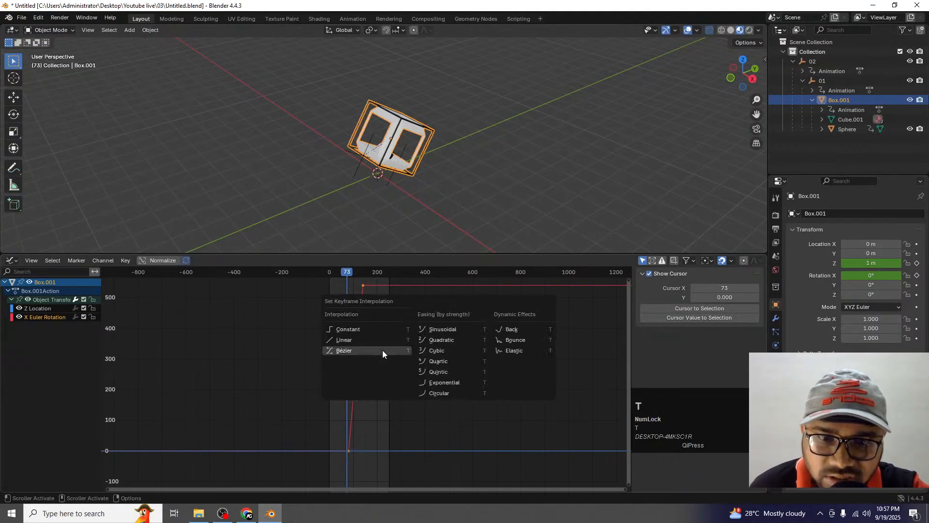
pyautogui.click(382, 350)
# Scale the handles of the frame 140 keyframe on Box.001's X rotation curve to about twice their length along X.
pyautogui.moveTo(418, 307); pyautogui.dragTo(331, 273)
pyautogui.press('s')
pyautogui.press('x')
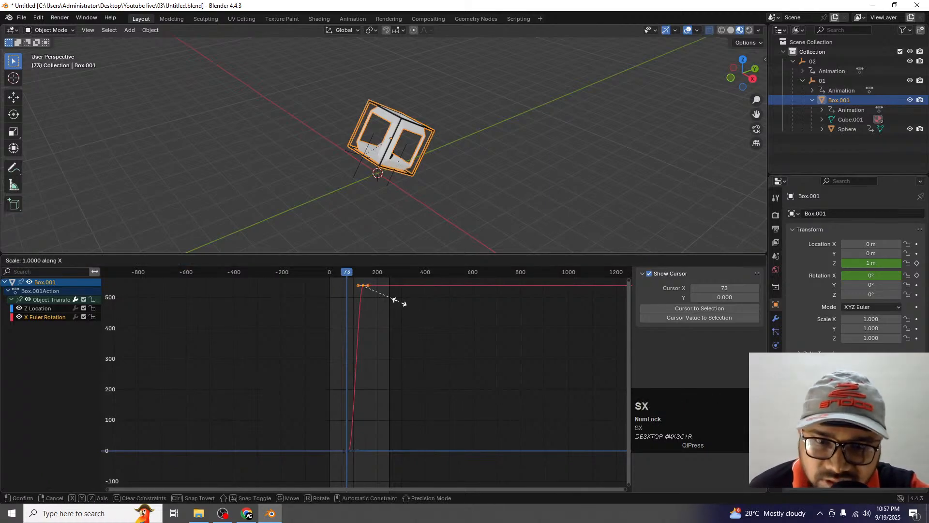
pyautogui.click(443, 297)
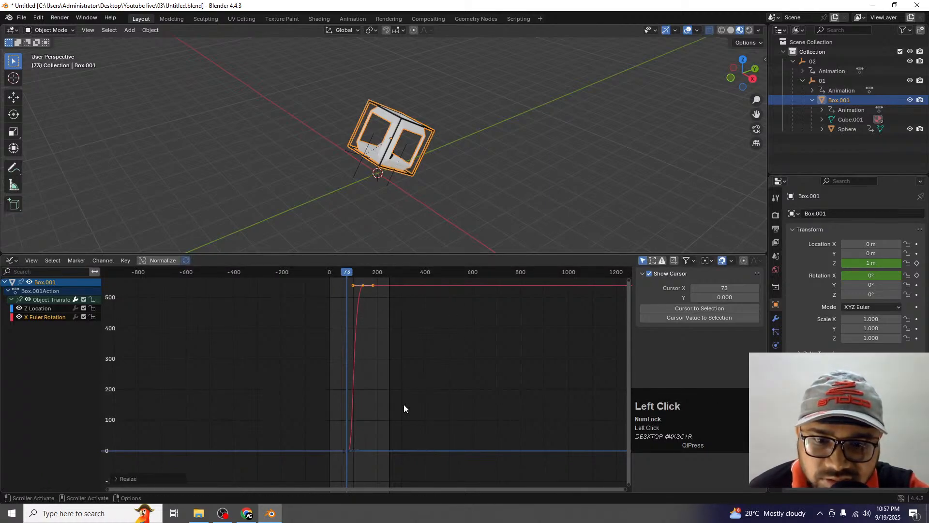
# Scale the handles of the rotation curve's frame 80 keyframe to about 2.3 times their length along X and play back the flip.
pyautogui.moveTo(395, 423); pyautogui.dragTo(321, 468)
pyautogui.press('s')
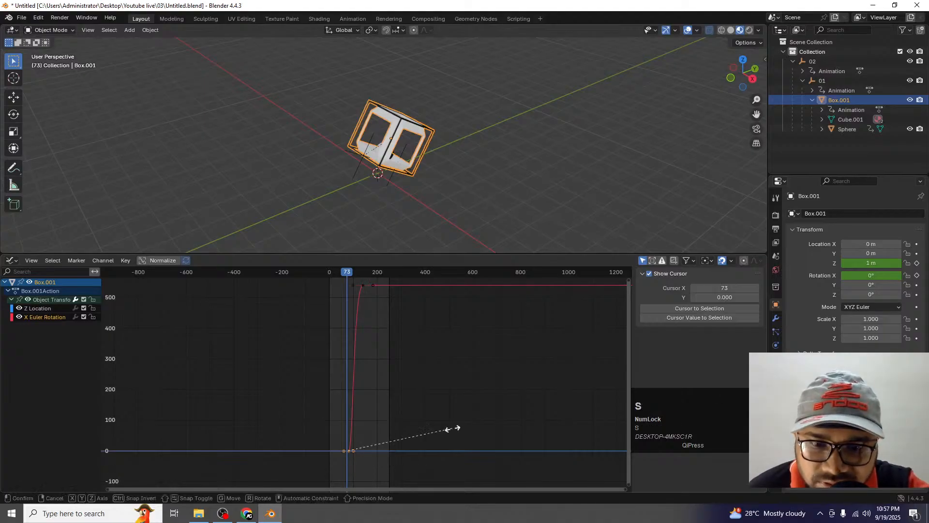
pyautogui.press('x')
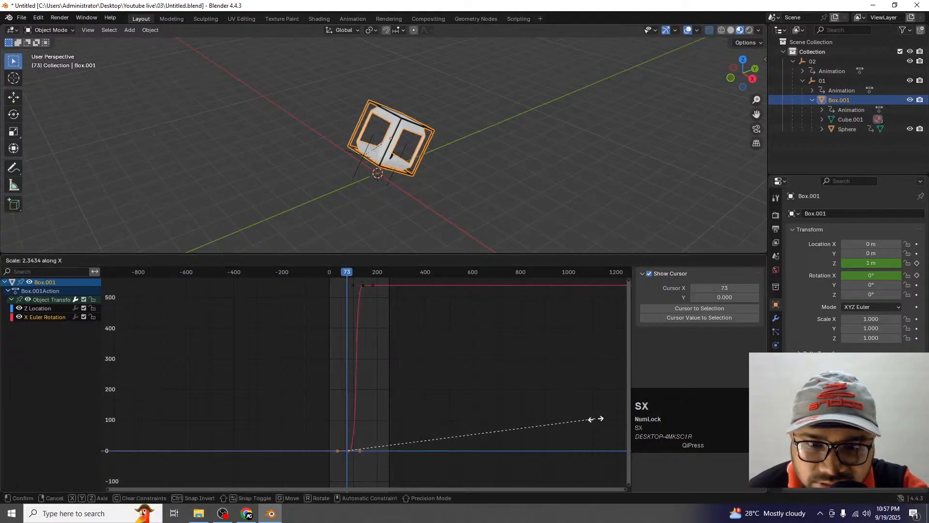
pyautogui.click(600, 422)
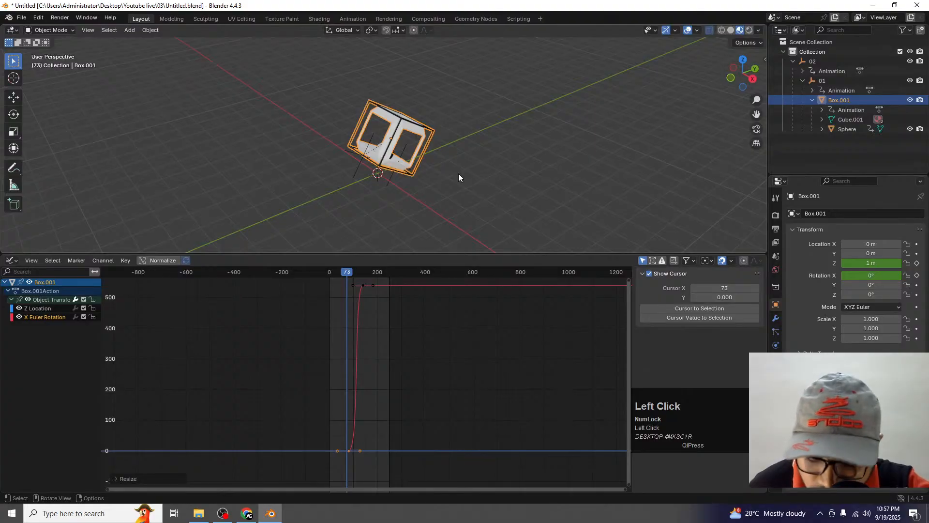
pyautogui.hotkey('shift', 'space')
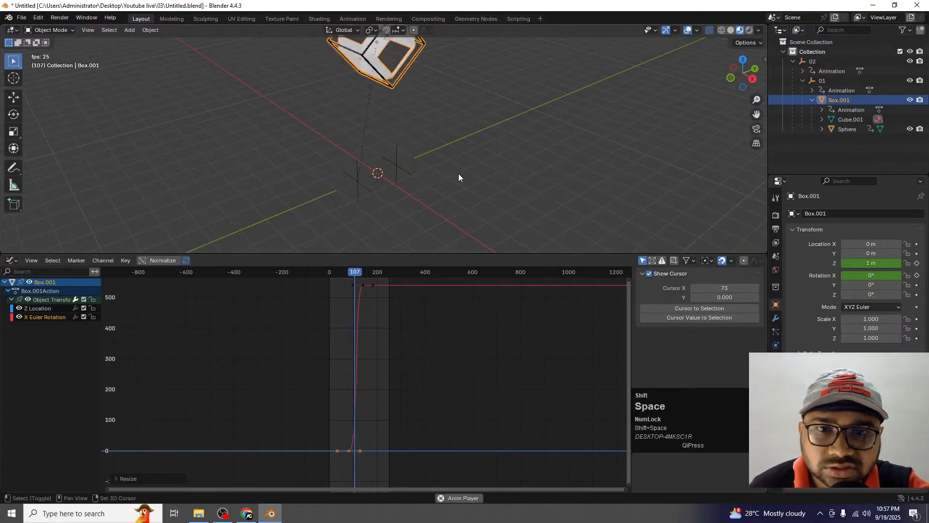
pyautogui.press('space')
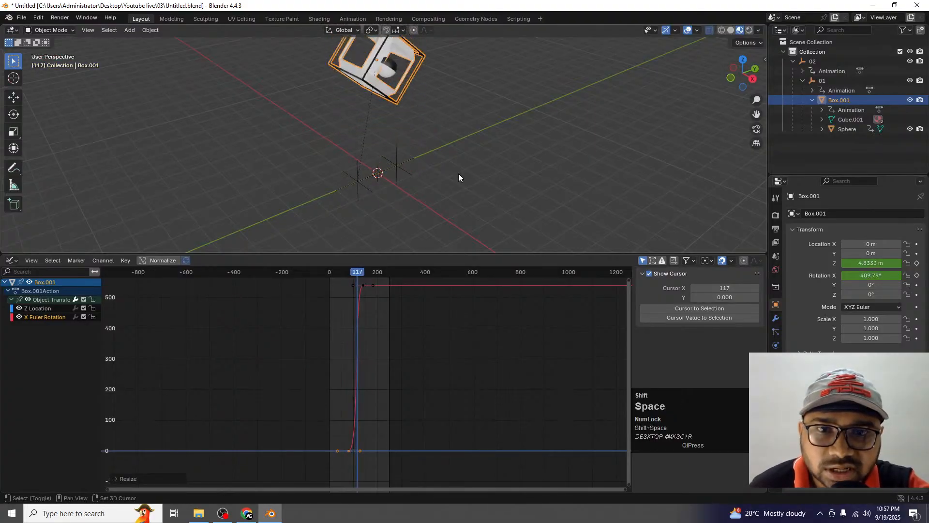
# Make Box.001's Z Location the active curve and set its keyframes at frames 80, 110 and 140 to Bézier interpolation.
pyautogui.click(30, 308)
pyautogui.scroll(4, 366, 426)
pyautogui.keyDown('shift'); pyautogui.moveTo(368, 428); pyautogui.dragTo(381, 330, button='middle'); pyautogui.keyUp('shift')
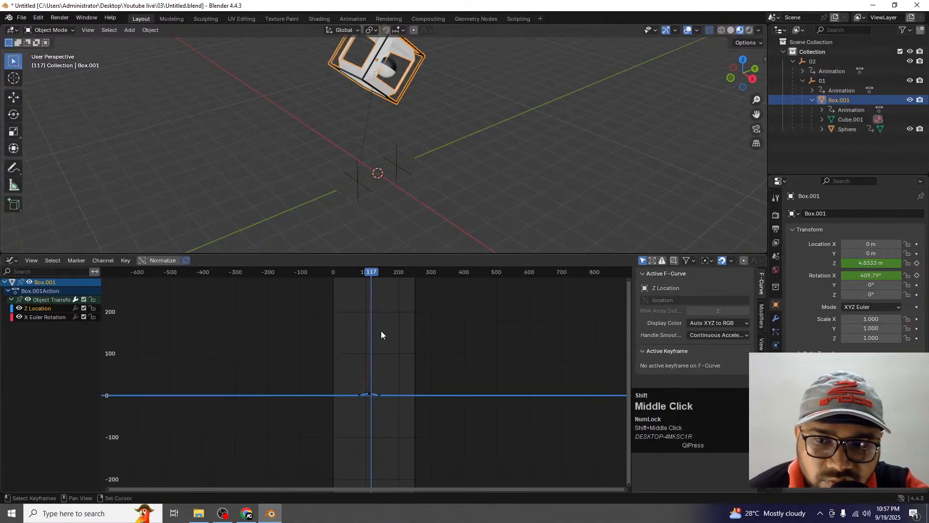
pyautogui.scroll(8, 388, 429)
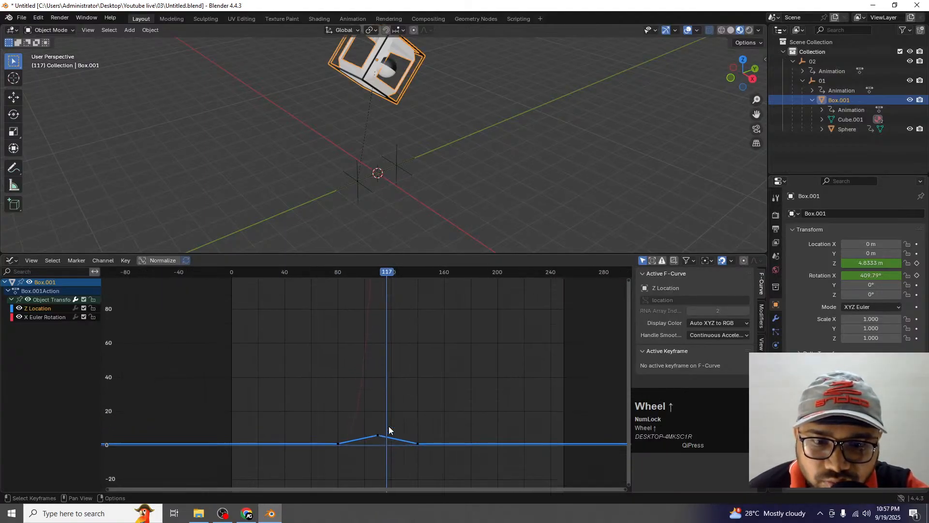
pyautogui.moveTo(389, 430); pyautogui.dragTo(387, 332, button='middle')
pyautogui.scroll(2, 373, 420)
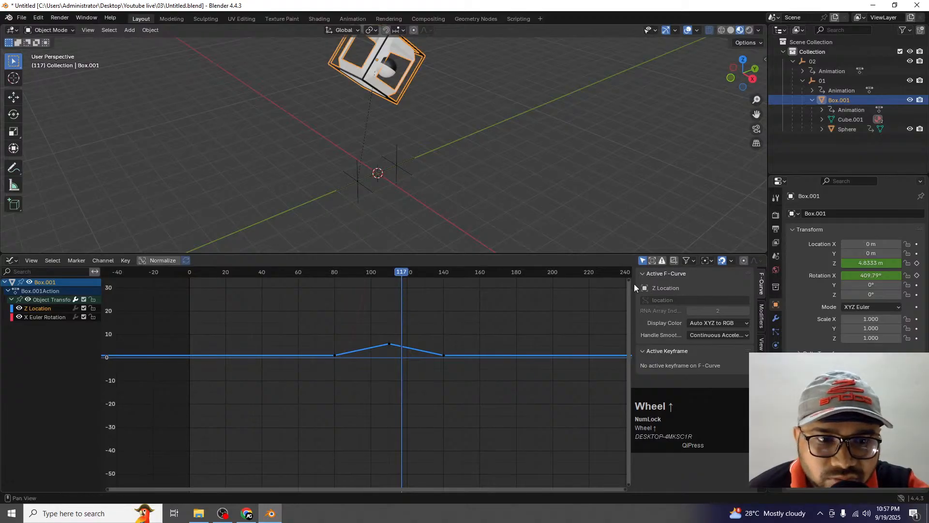
pyautogui.moveTo(630, 280); pyautogui.dragTo(649, 280)
pyautogui.scroll(1, 347, 370)
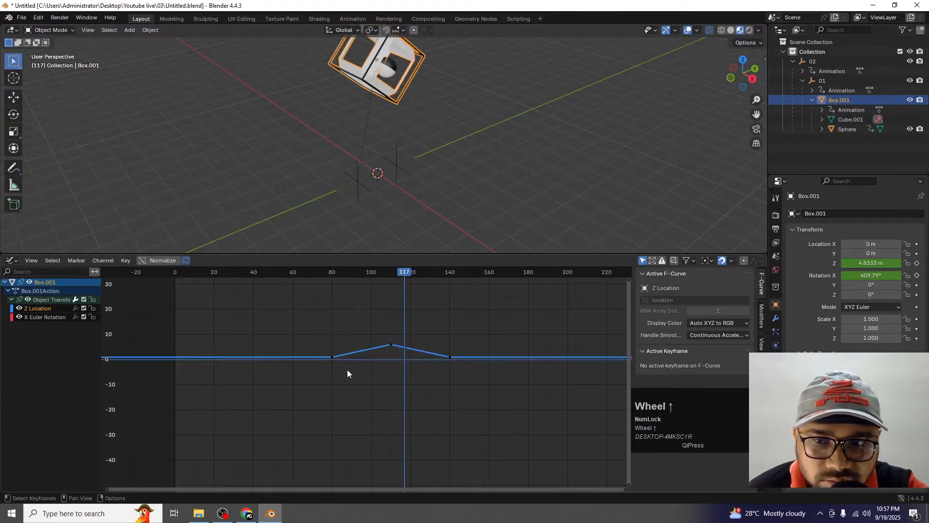
pyautogui.scroll(1, 347, 369)
pyautogui.click(42, 309)
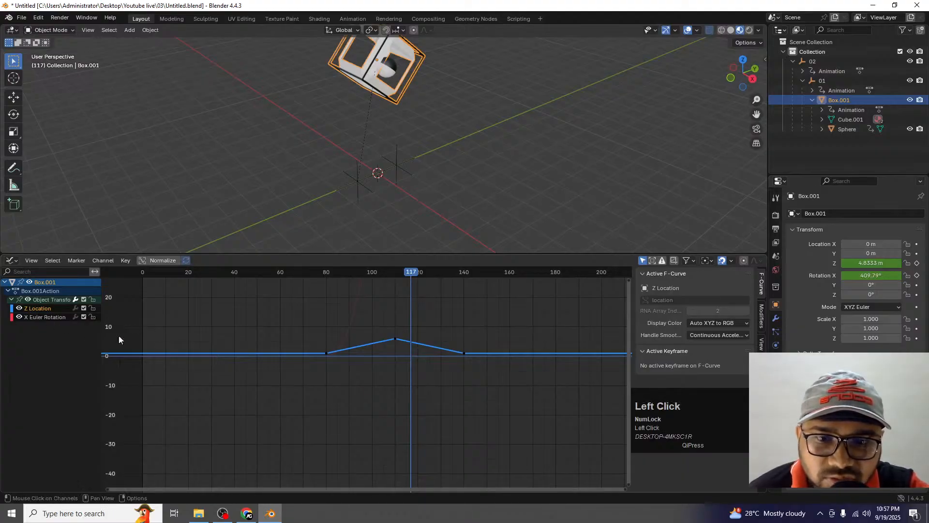
pyautogui.moveTo(278, 313); pyautogui.dragTo(532, 415)
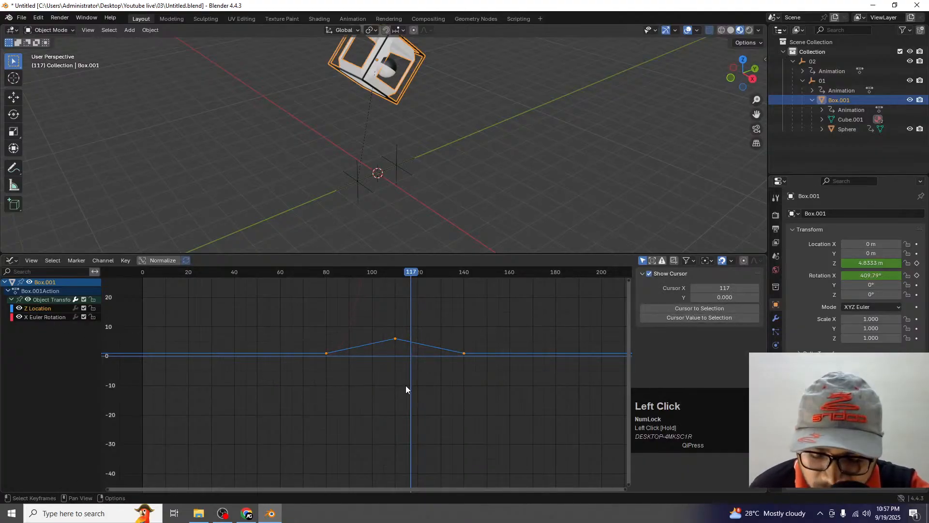
pyautogui.press('t')
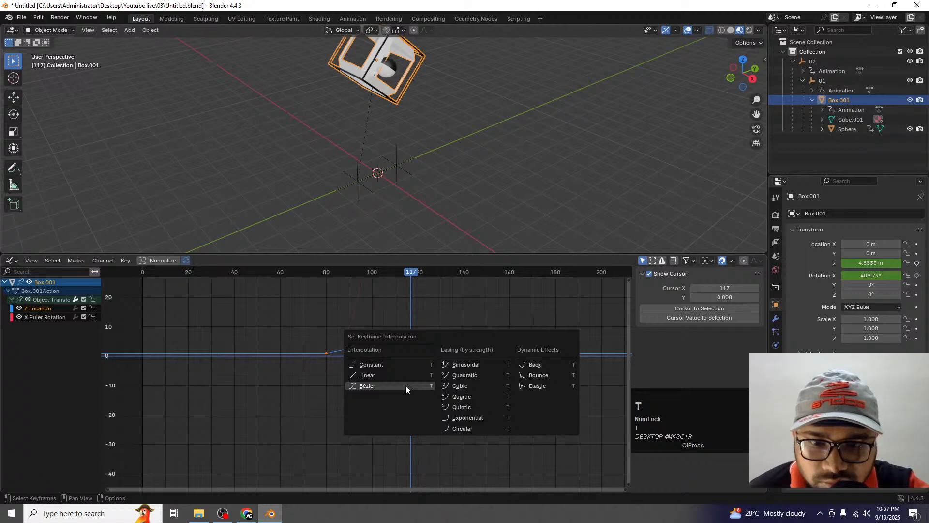
pyautogui.click(406, 386)
pyautogui.scroll(1, 378, 353)
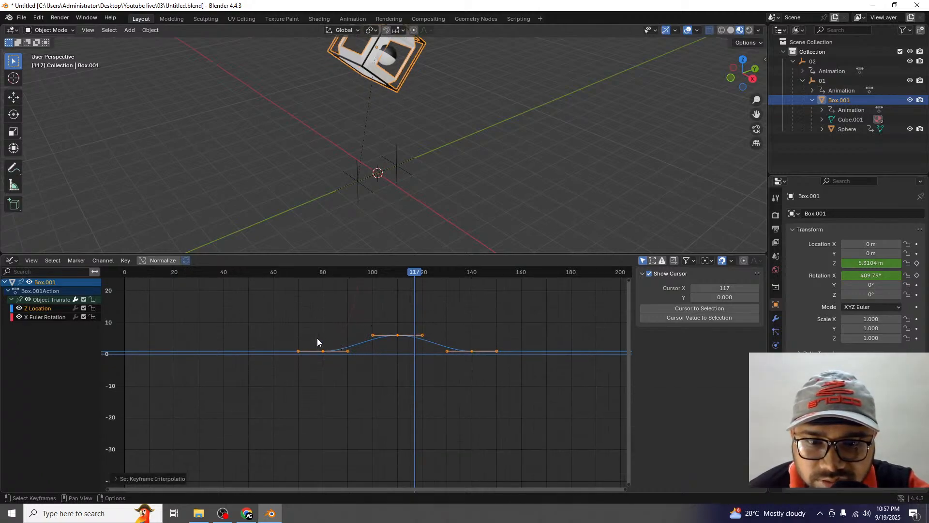
# Collapse the handles of the frame 80 and frame 140 keyframes on Box.001's Z Location curve by scaling them to 0 along X.
pyautogui.moveTo(303, 328); pyautogui.dragTo(335, 377)
pyautogui.press('s')
pyautogui.press('x')
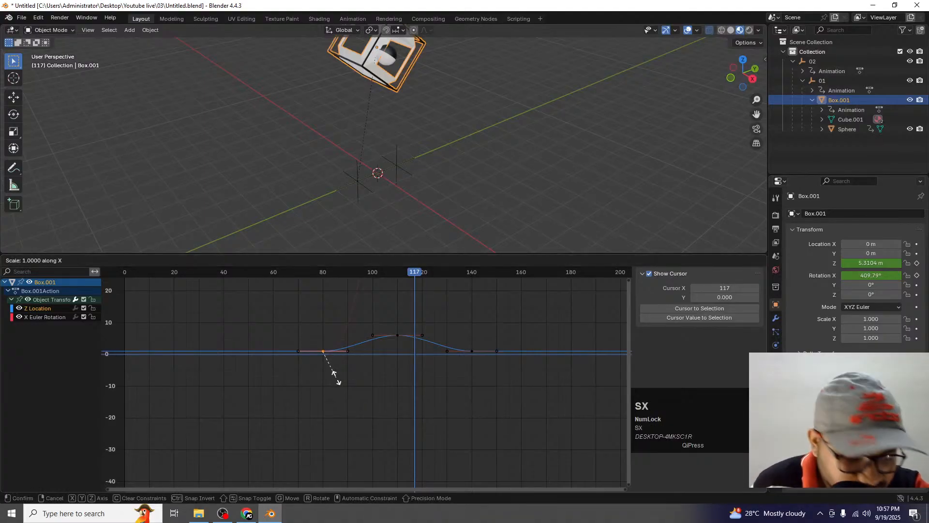
pyautogui.press('Return')
pyautogui.moveTo(549, 385); pyautogui.dragTo(468, 331)
pyautogui.write('sx')
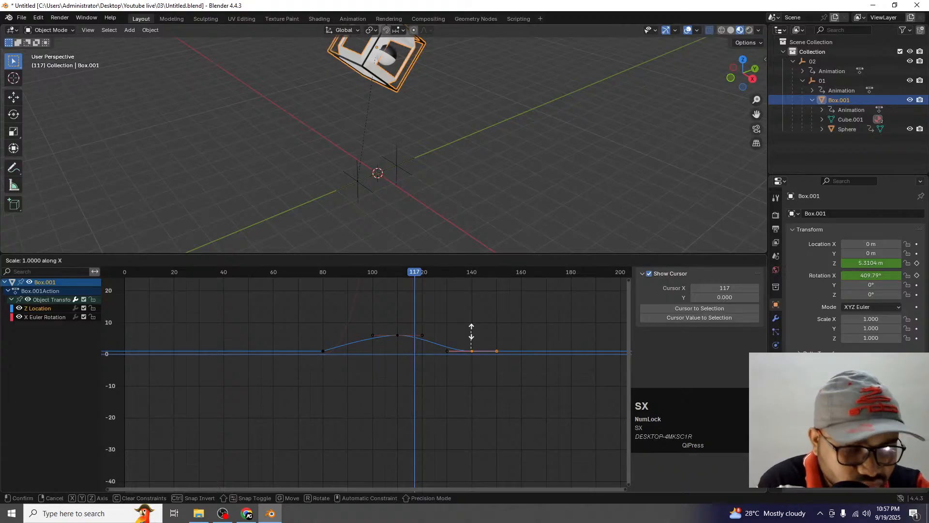
pyautogui.write('0')
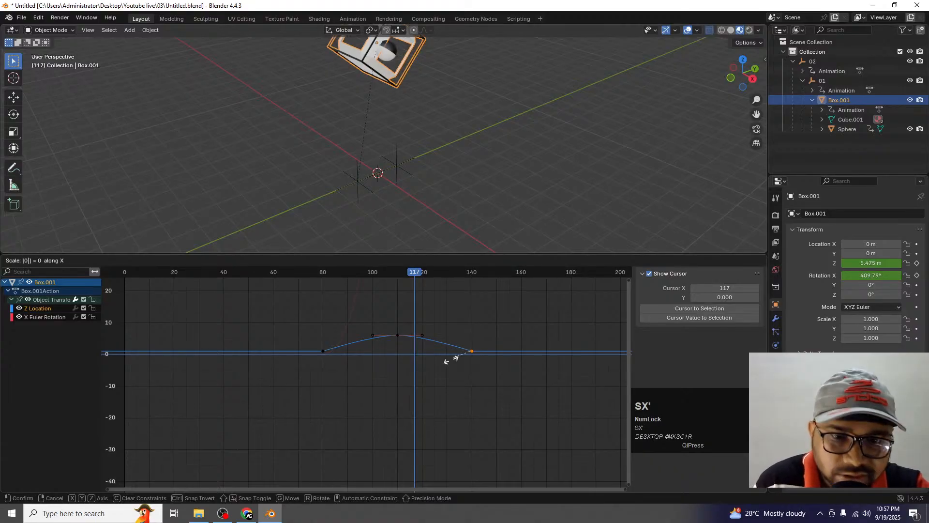
pyautogui.click(517, 316)
# Scale the handles of the Z Location curve's frame 110 peak to about 2.75 times along X and play back the jump from frame 80.
pyautogui.moveTo(363, 308); pyautogui.dragTo(424, 352)
pyautogui.press('s')
pyautogui.press('x')
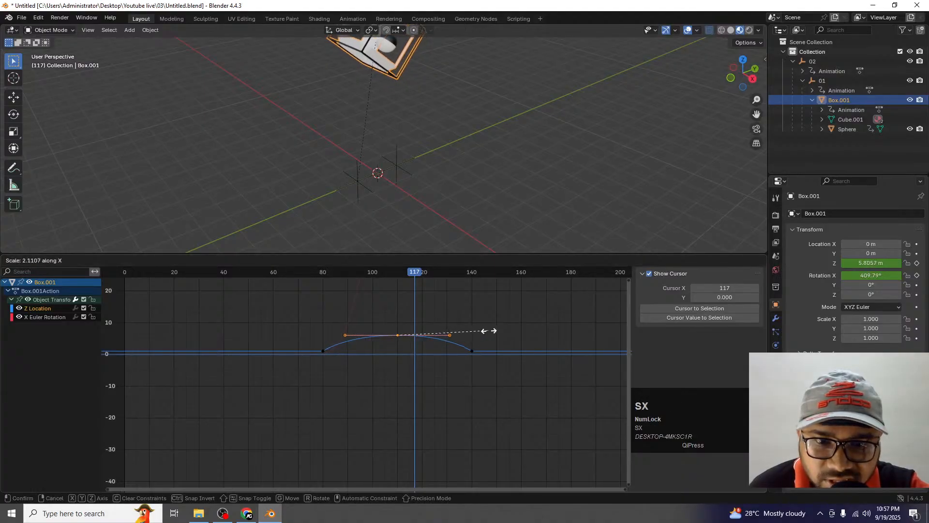
pyautogui.click(515, 330)
pyautogui.scroll(-3, 416, 184)
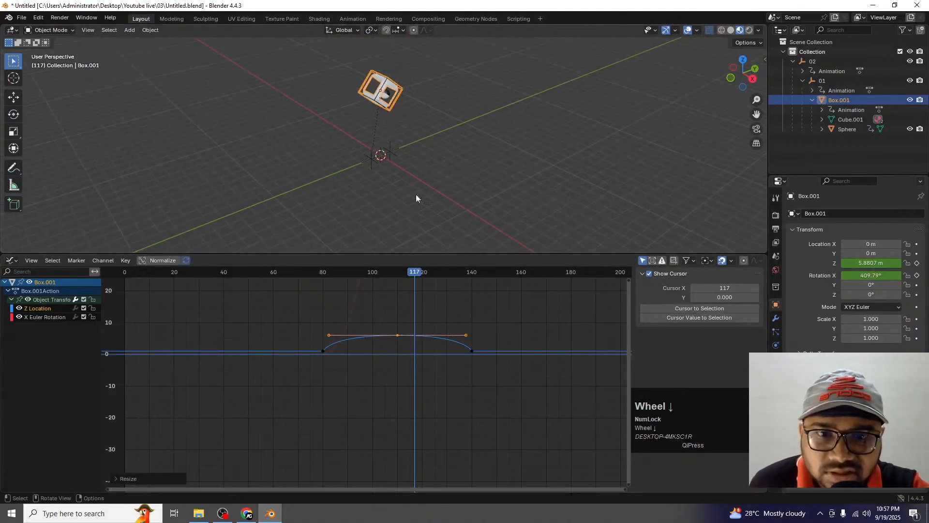
pyautogui.click(323, 270)
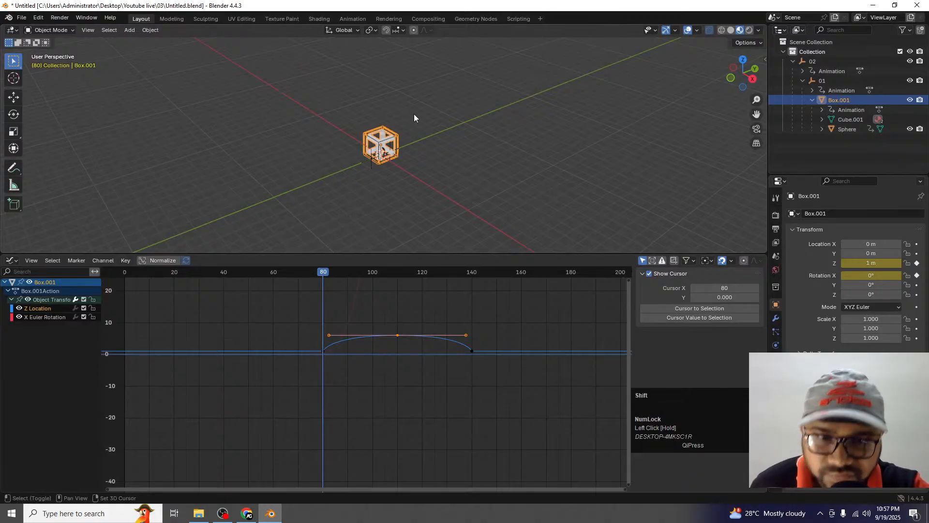
pyautogui.press('space')
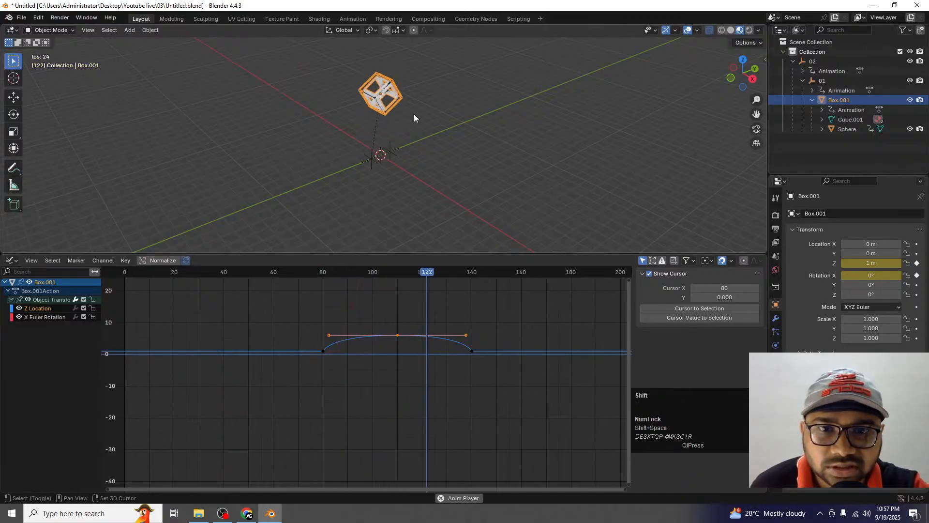
pyautogui.press('space')
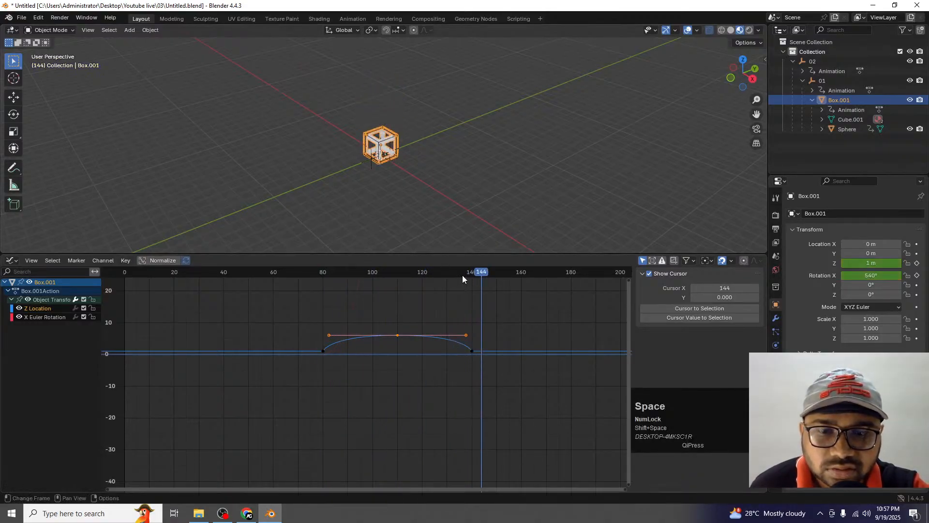
# Select the sphere inside the box and bring its Z Location keyframes from frame 140 onward into view in the Graph Editor.
pyautogui.scroll(6, 399, 151)
pyautogui.moveTo(387, 161); pyautogui.dragTo(490, 157, button='middle')
pyautogui.click(363, 133)
pyautogui.scroll(-2, 521, 387)
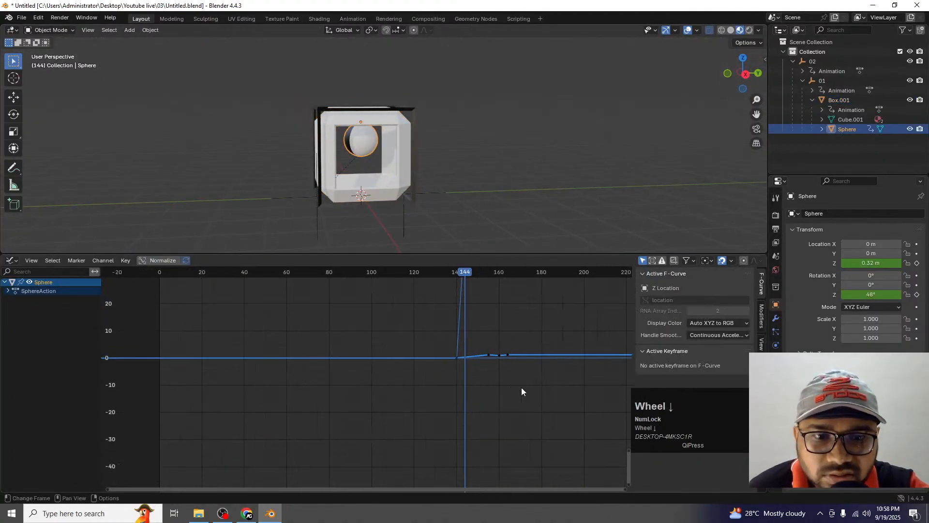
pyautogui.scroll(3, 507, 371)
pyautogui.keyDown('shift'); pyautogui.moveTo(426, 374); pyautogui.dragTo(425, 374, button='middle'); pyautogui.keyUp('shift')
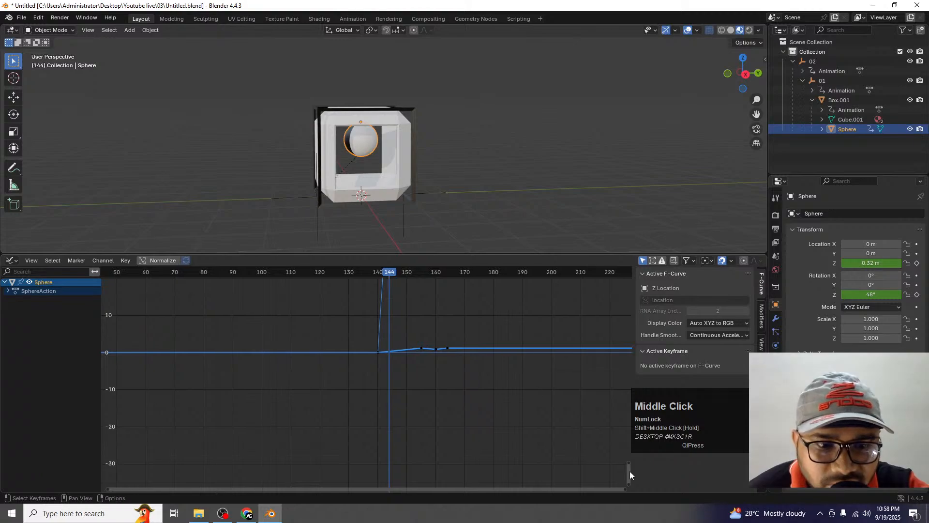
pyautogui.moveTo(629, 462); pyautogui.dragTo(624, 508)
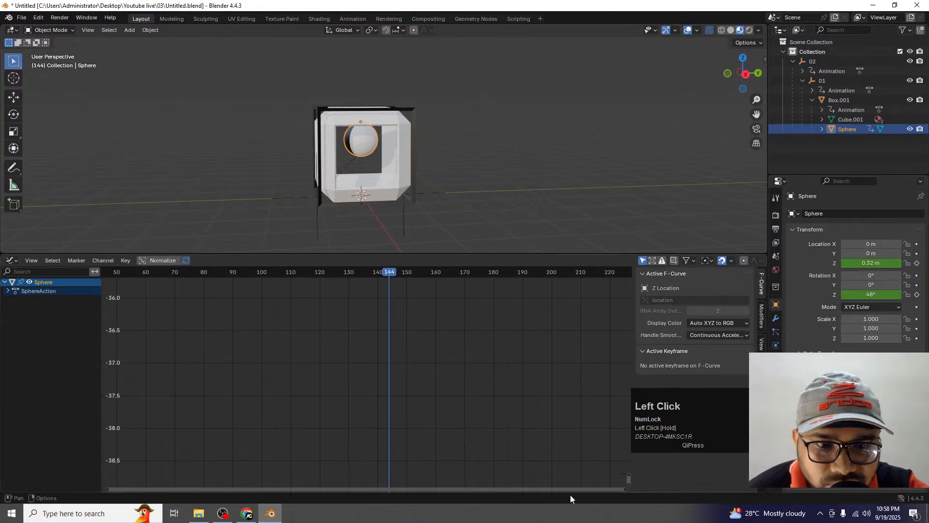
pyautogui.scroll(-6, 527, 447)
pyautogui.keyDown('shift'); pyautogui.moveTo(431, 386); pyautogui.dragTo(449, 449, button='middle'); pyautogui.keyUp('shift')
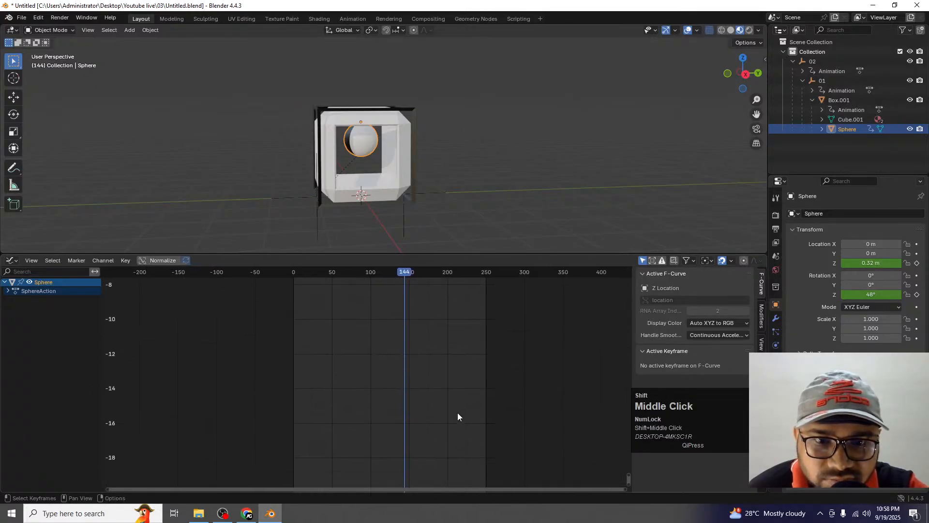
pyautogui.scroll(-2, 441, 434)
pyautogui.moveTo(440, 430); pyautogui.dragTo(400, 417, button='middle')
pyautogui.scroll(5, 439, 401)
pyautogui.scroll(2, 481, 400)
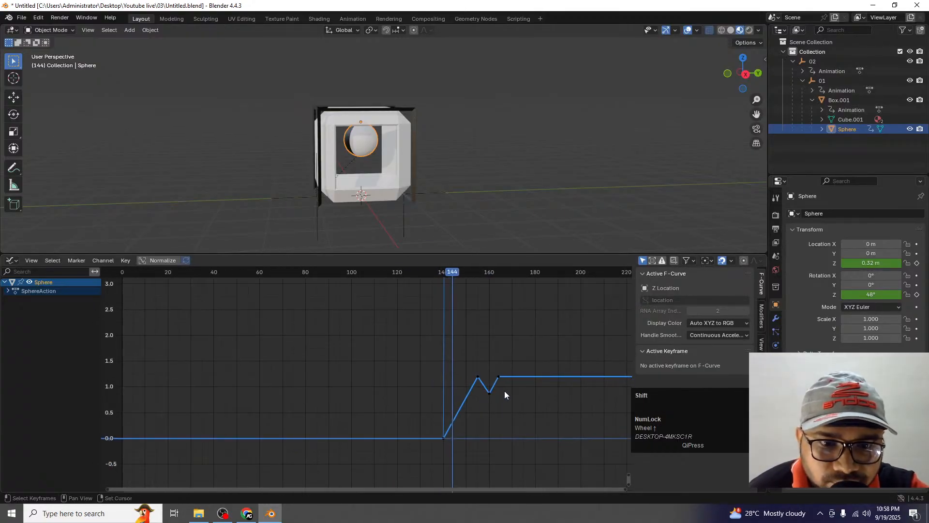
pyautogui.moveTo(504, 391); pyautogui.dragTo(430, 380, button='middle')
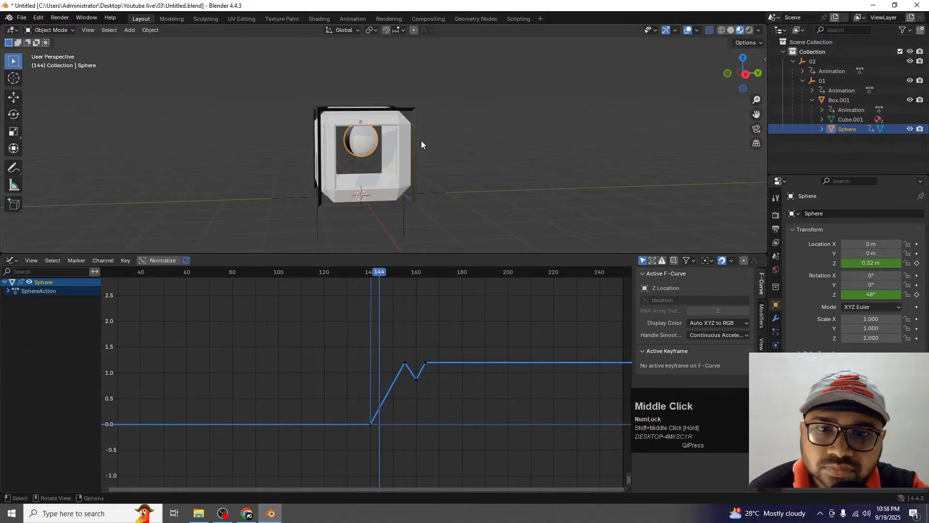
# Expand the Sphere's Object Transforms channels and set its Z Location keyframes to Bézier interpolation.
pyautogui.click(459, 130)
pyautogui.click(369, 146)
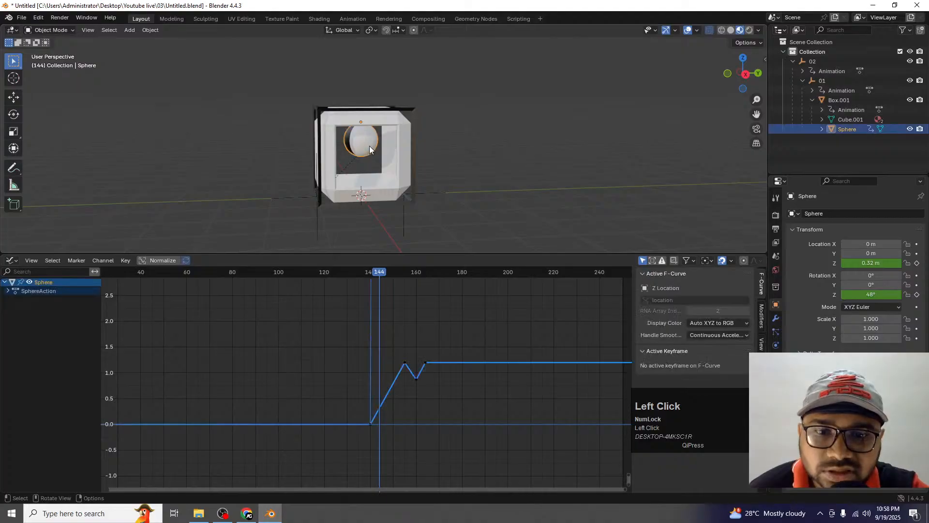
pyautogui.click(8, 291)
pyautogui.click(12, 299)
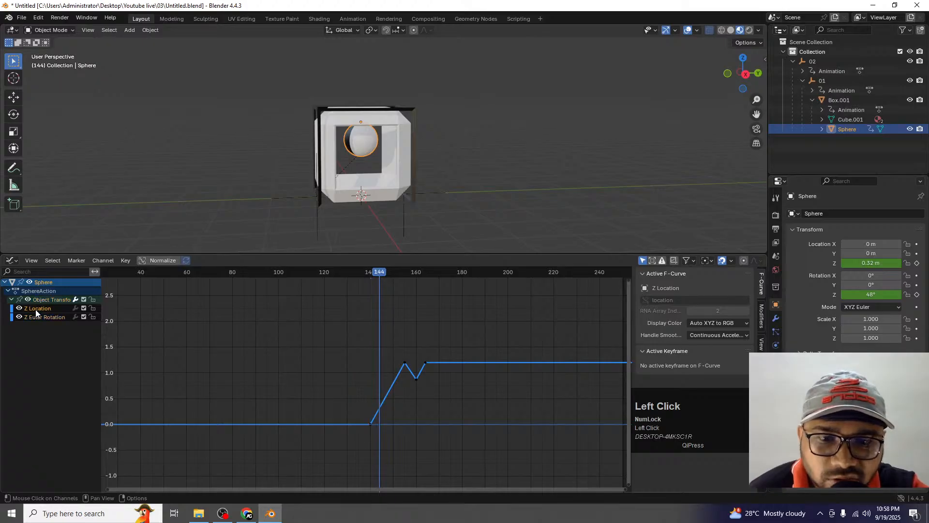
pyautogui.moveTo(306, 330); pyautogui.dragTo(492, 464)
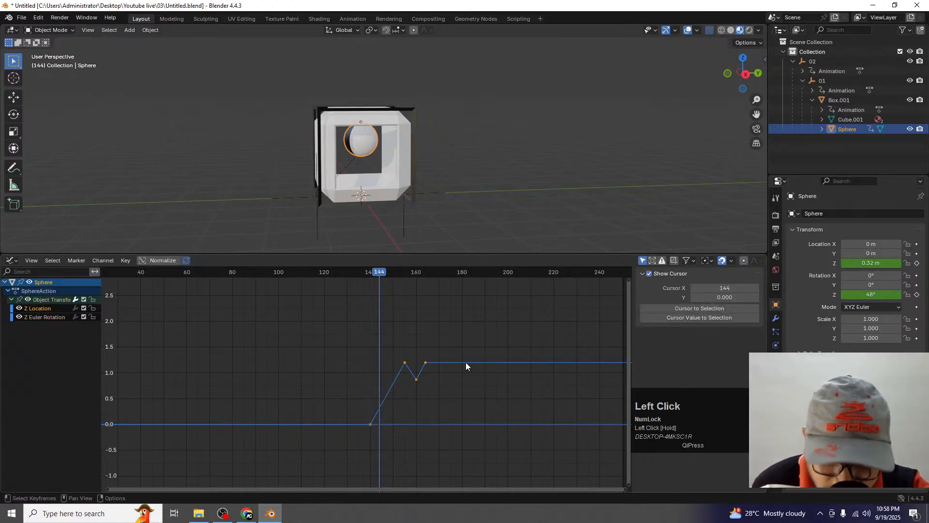
pyautogui.press('t')
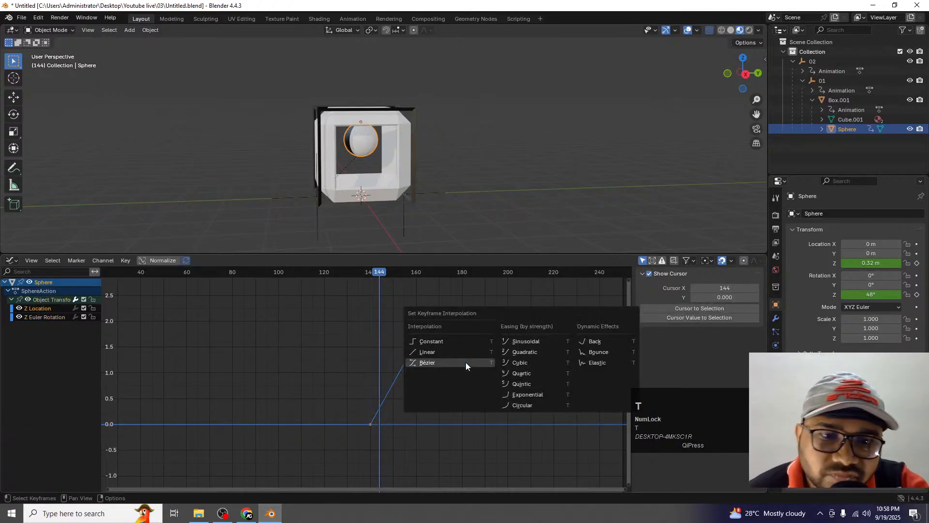
pyautogui.click(465, 362)
pyautogui.scroll(1, 448, 421)
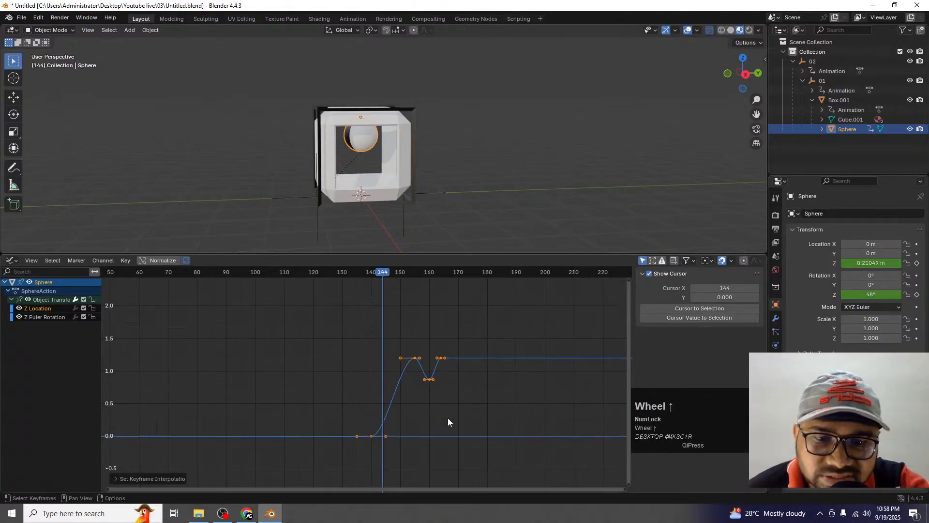
# Collapse the handles of the frame 140 keyframe on the Sphere's Z Location curve by scaling them to 0 along X.
pyautogui.scroll(2, 448, 422)
pyautogui.moveTo(342, 490); pyautogui.dragTo(406, 450)
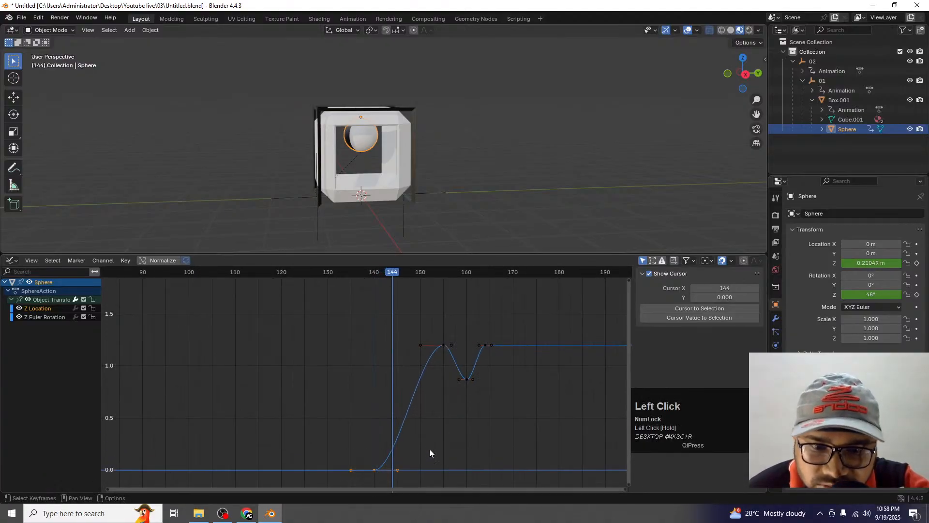
pyautogui.press('s')
pyautogui.press('x')
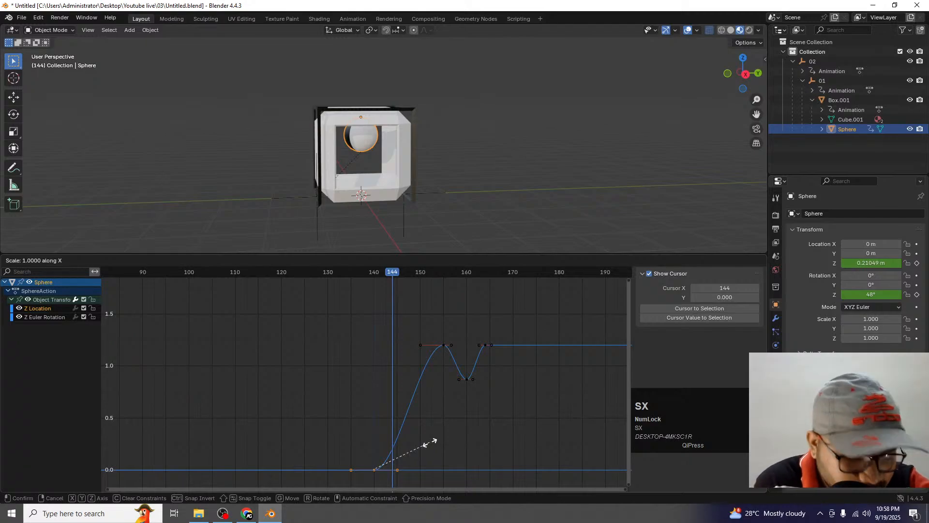
pyautogui.press('0')
pyautogui.click(430, 446)
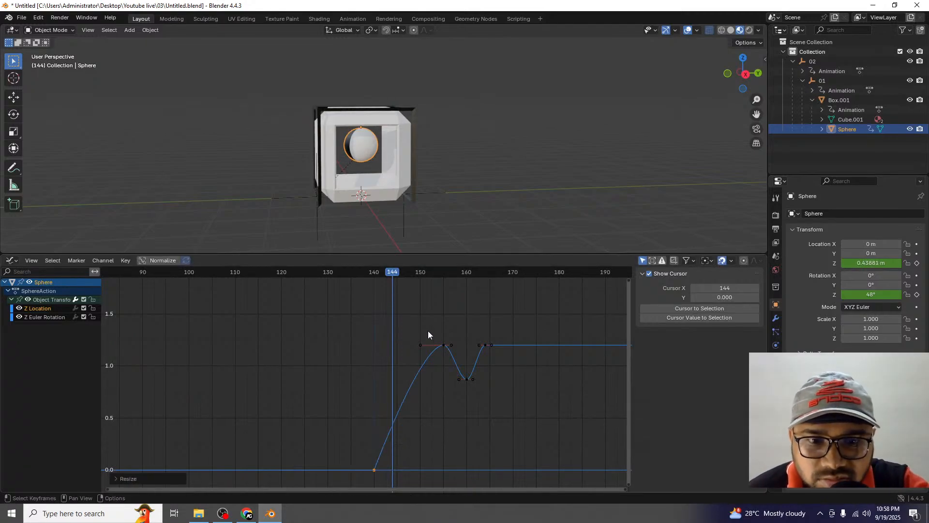
# Collapse the handles of the frame 164 and frame 155 keyframes on the Sphere's Z Location curve by scaling them to 0.
pyautogui.moveTo(407, 334); pyautogui.dragTo(479, 334)
pyautogui.press('s')
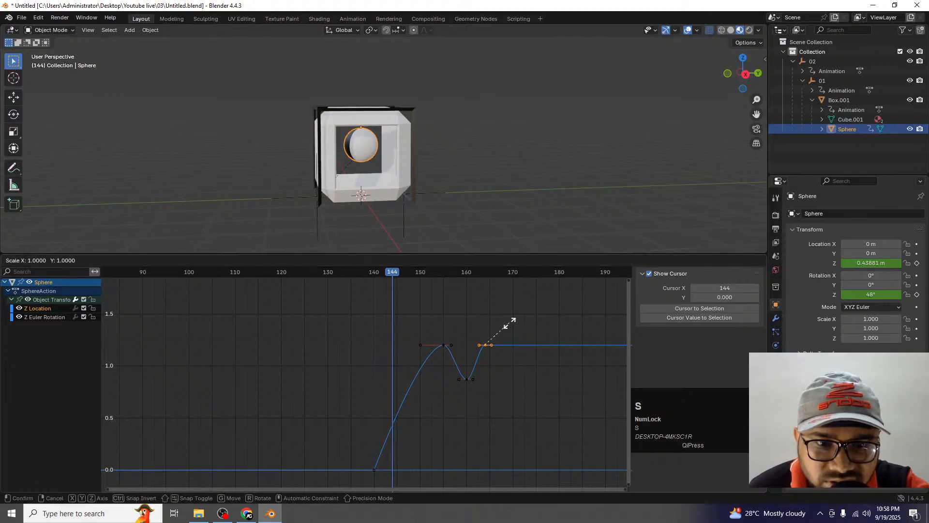
pyautogui.press('Return')
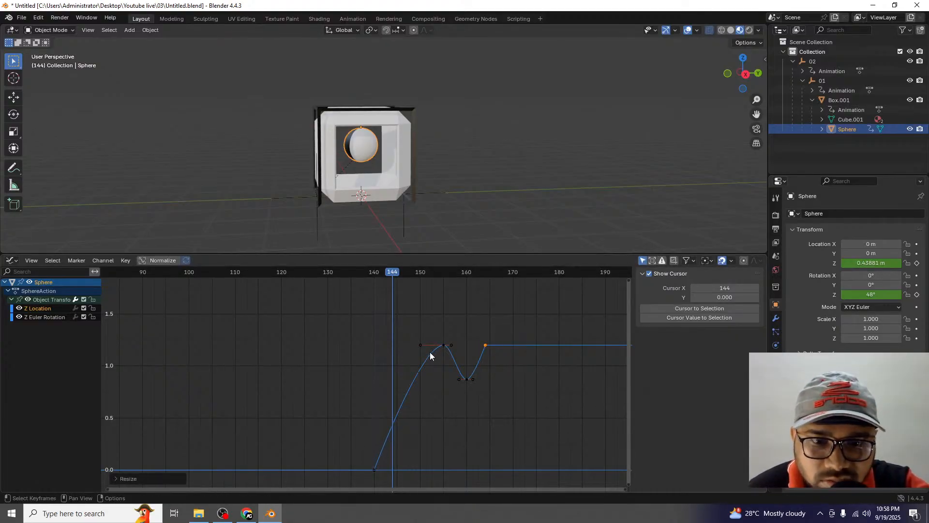
pyautogui.moveTo(420, 328); pyautogui.dragTo(444, 350)
pyautogui.press('s')
pyautogui.press('x')
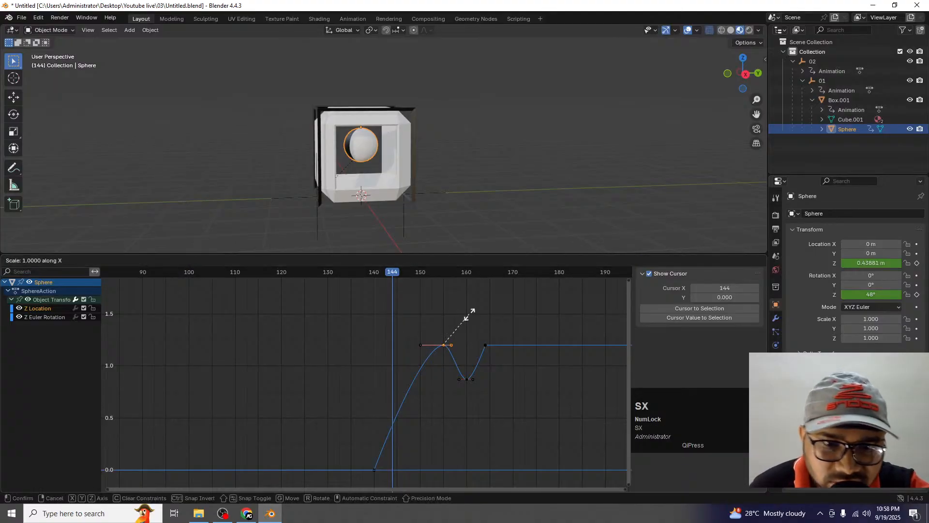
pyautogui.press('Return')
# Scale the handles of the dip keyframe at frame 160 on the Sphere's Z Location curve to about 1.6 times along X.
pyautogui.moveTo(481, 395); pyautogui.dragTo(465, 378)
pyautogui.press('s')
pyautogui.press('x')
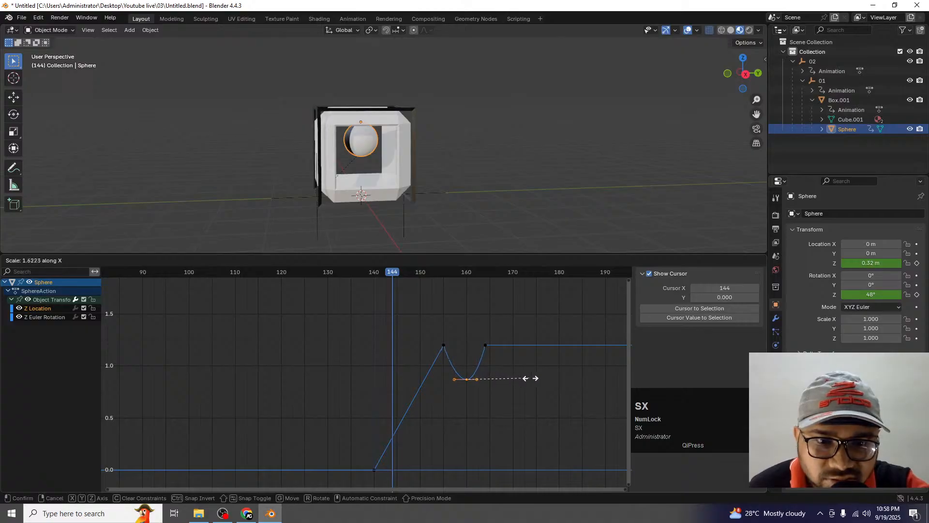
# Try widening the handles of the sphere's Z Location keyframe at frame 160 along X and play back the motion from frame 134.
pyautogui.click(562, 373)
pyautogui.moveTo(392, 271); pyautogui.dragTo(348, 273)
pyautogui.hotkey('shift', 'space')
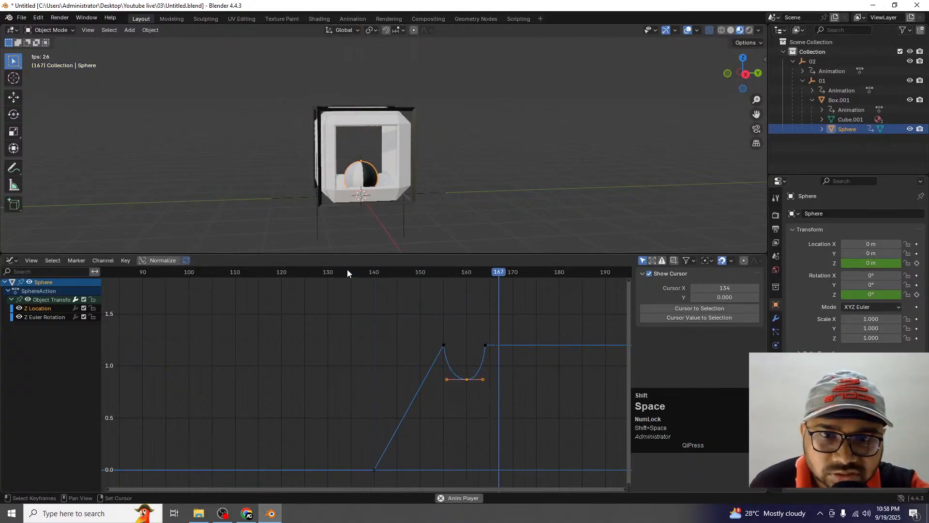
# Try setting all keyframes of the sphere's Z Location curve to Bézier interpolation.
pyautogui.moveTo(313, 310); pyautogui.dragTo(539, 474)
pyautogui.press('t')
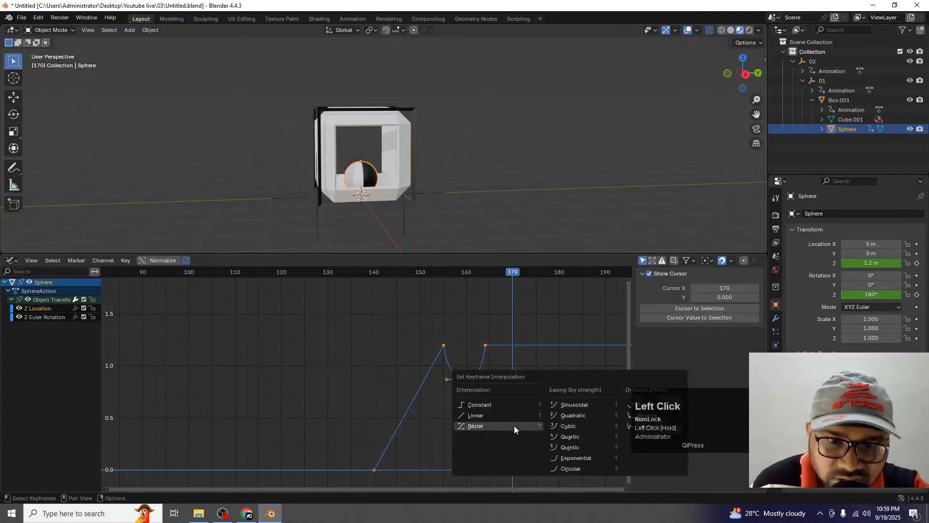
pyautogui.click(488, 428)
# Undo the recent interpolation and handle edits on the sphere's Z Location curve, including the changes to the frame 140 keyframe.
pyautogui.hotkey('ctrl', 'z')
pyautogui.hotkey('ctrl', 'z')
pyautogui.hotkey('ctrl', 'z')
pyautogui.hotkey('ctrl', 'z')
pyautogui.hotkey('ctrl', 'z')
pyautogui.hotkey('ctrl', 'z')
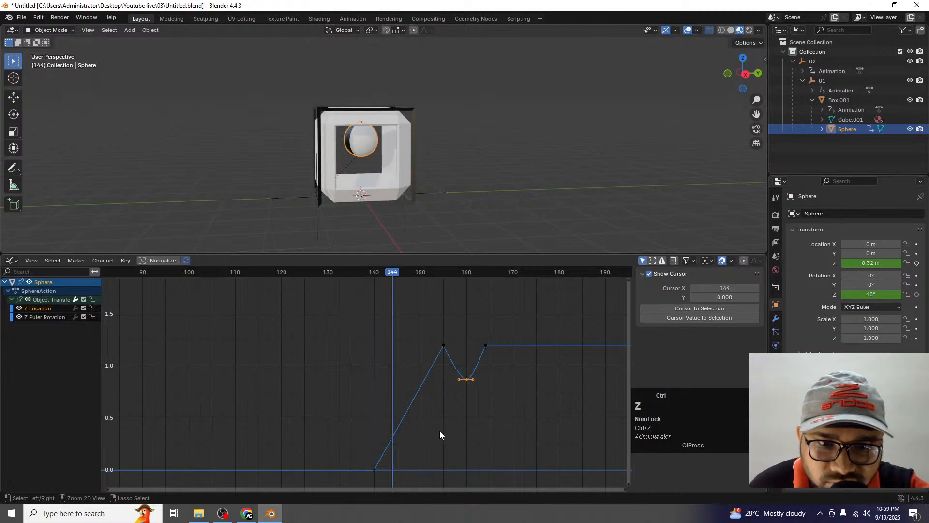
pyautogui.hotkey('ctrl', 'z')
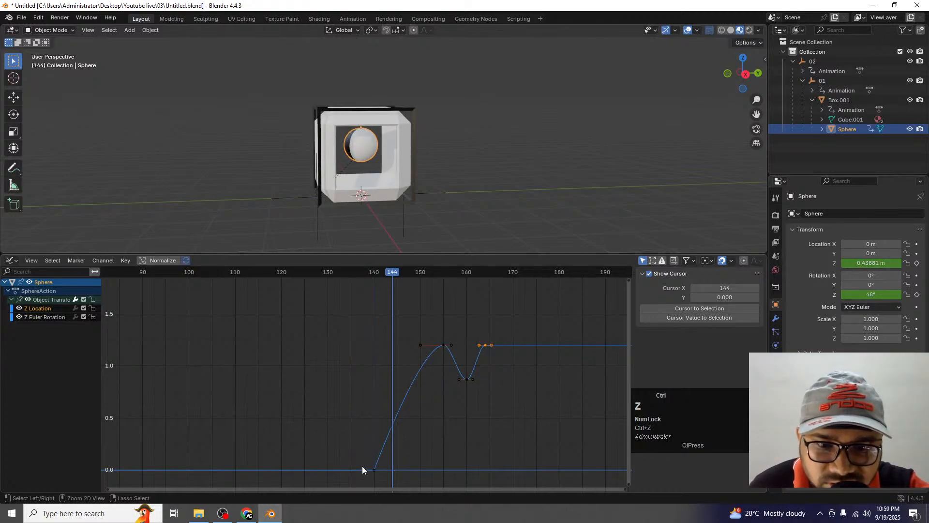
pyautogui.hotkey('ctrl', 'z')
pyautogui.hotkey('ctrl', 'z')
pyautogui.hotkey('ctrl', 'z')
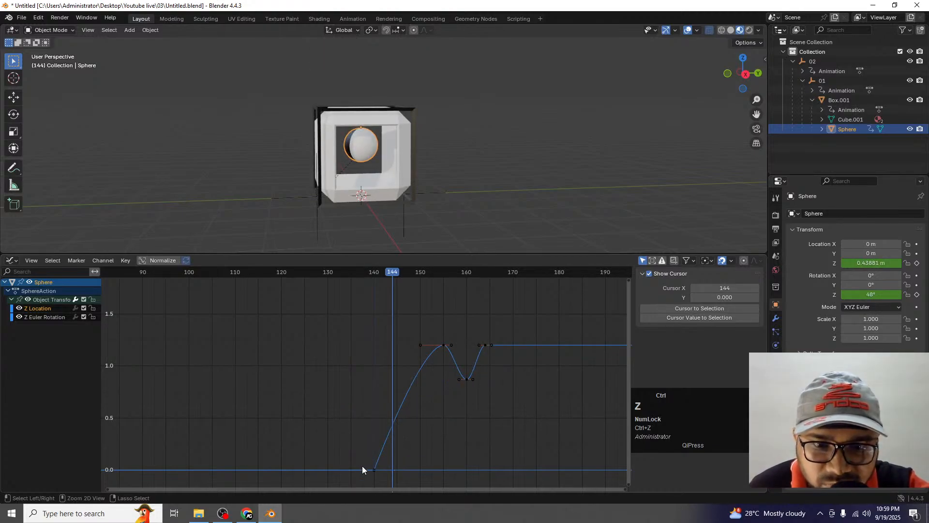
pyautogui.hotkey('ctrl', 'z')
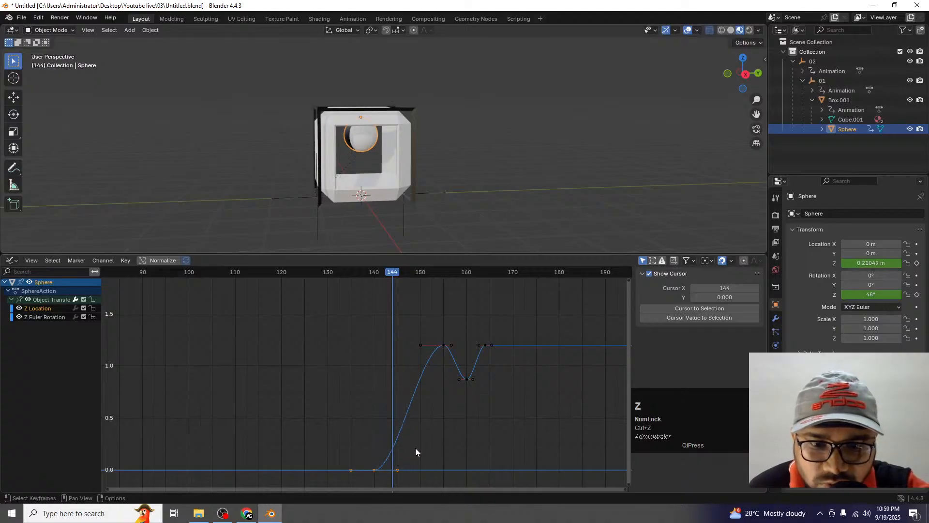
# Lengthen the handles of the sphere's Z Location keyframe at frame 140 by scaling them along X.
pyautogui.click(415, 448)
pyautogui.moveTo(373, 272); pyautogui.dragTo(403, 294)
pyautogui.moveTo(424, 434); pyautogui.dragTo(343, 485)
pyautogui.press('s')
pyautogui.press('x')
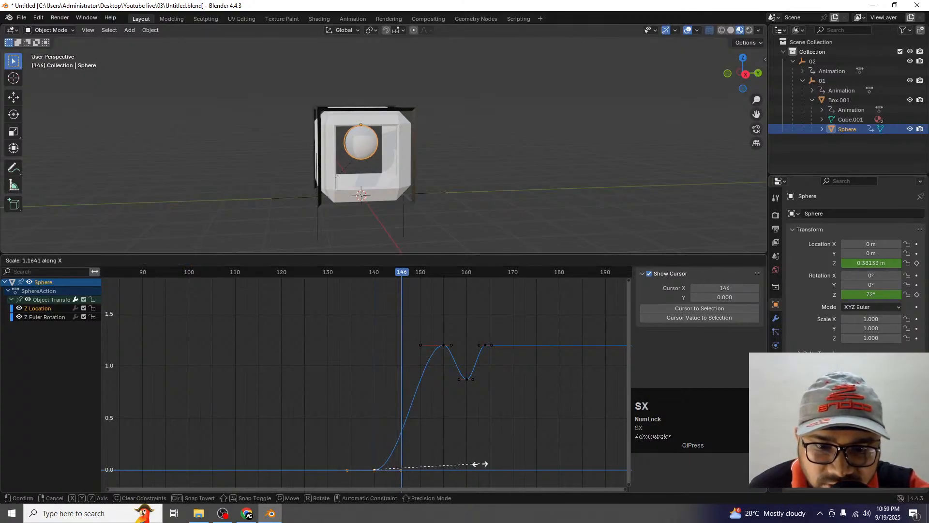
pyautogui.click(546, 457)
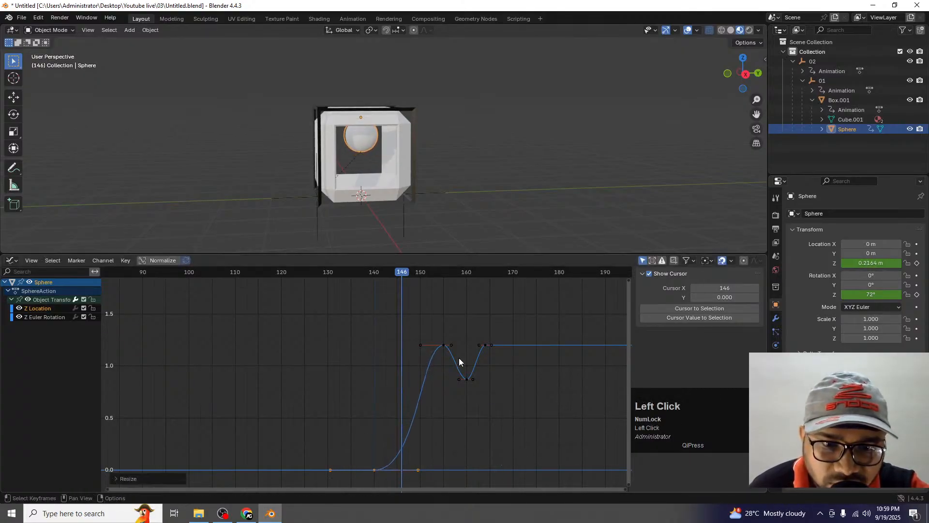
# Collapse the handles of the Z Location keyframe at frame 155 by scaling them to zero along X, and play back the result.
pyautogui.scroll(2, 442, 344)
pyautogui.moveTo(445, 322); pyautogui.dragTo(477, 351)
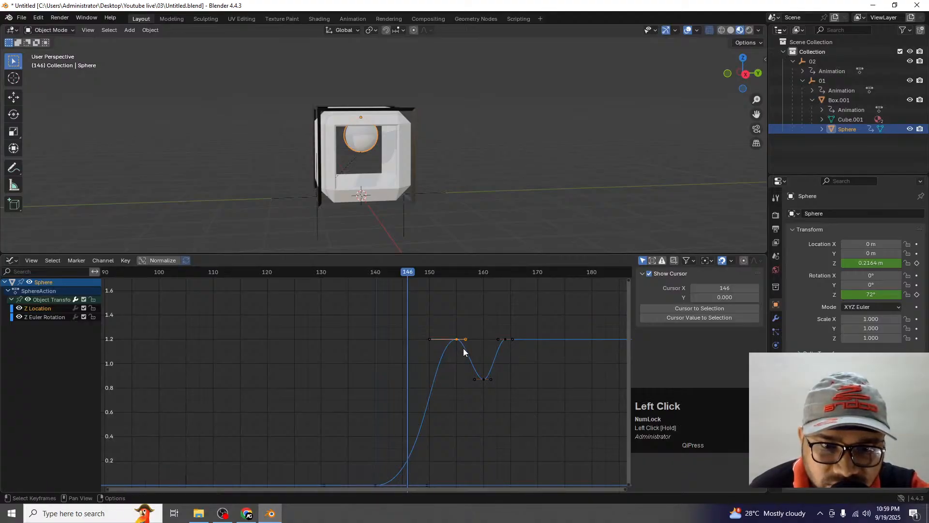
pyautogui.press('s')
pyautogui.press('x')
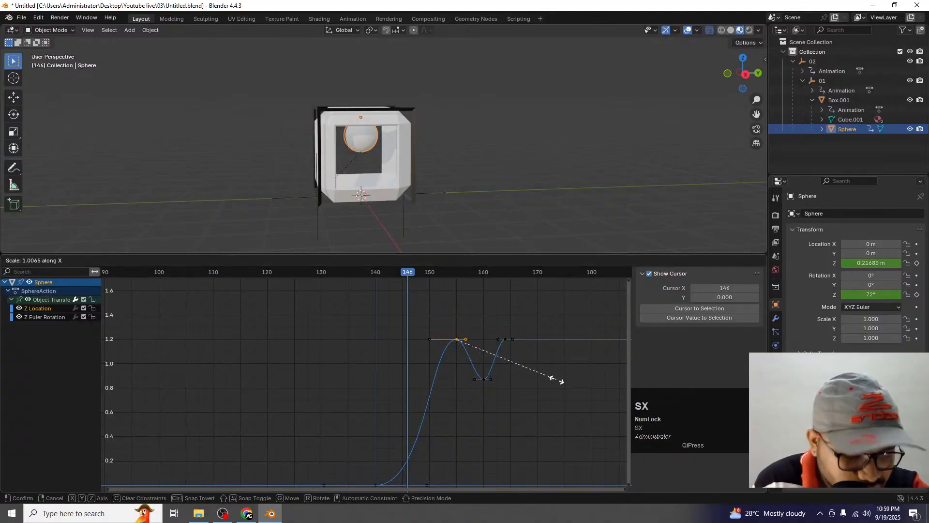
pyautogui.press('Return')
pyautogui.scroll(-2, 390, 331)
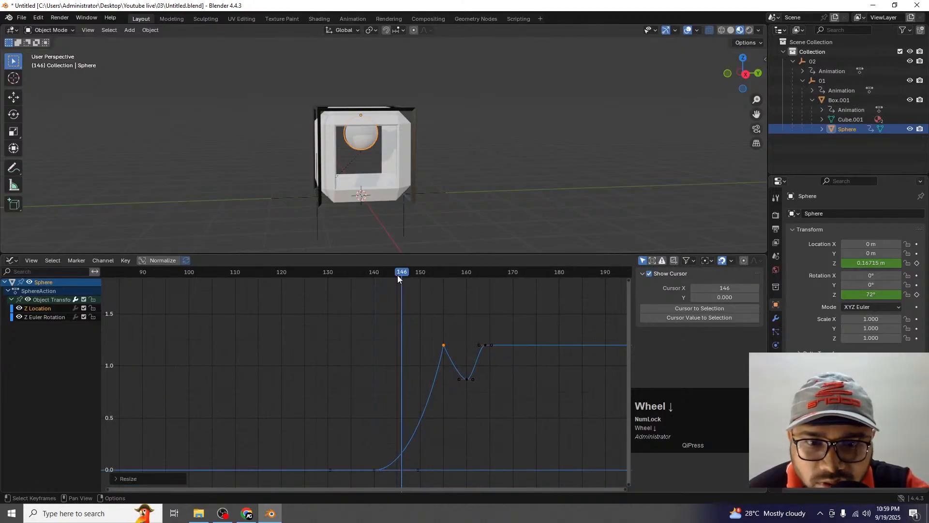
pyautogui.click(378, 271)
pyautogui.hotkey('shift', 'space')
pyautogui.hotkey('shift', 'space')
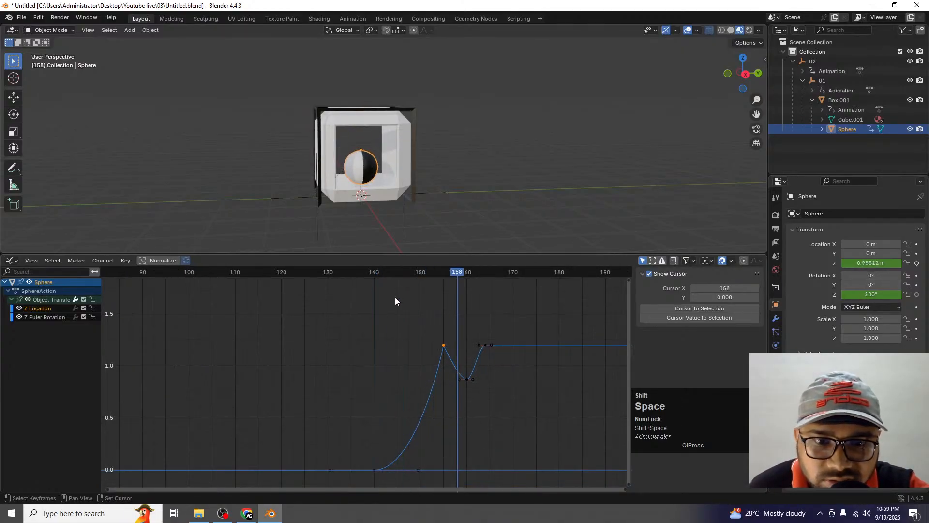
# Scale the handles of the Z Location keyframe at frame 164 to zero along X.
pyautogui.scroll(1, 503, 370)
pyautogui.moveTo(529, 370); pyautogui.dragTo(495, 306)
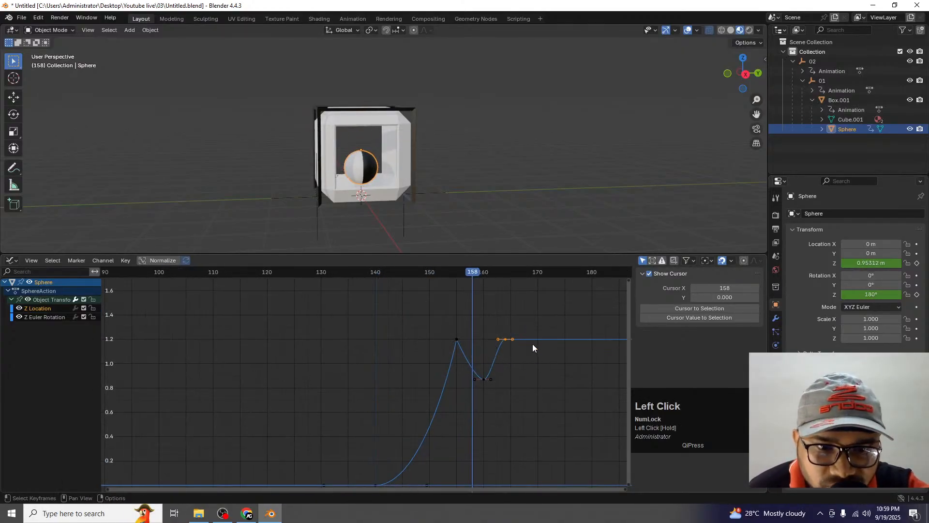
pyautogui.press('s')
pyautogui.press('x')
pyautogui.press('Return')
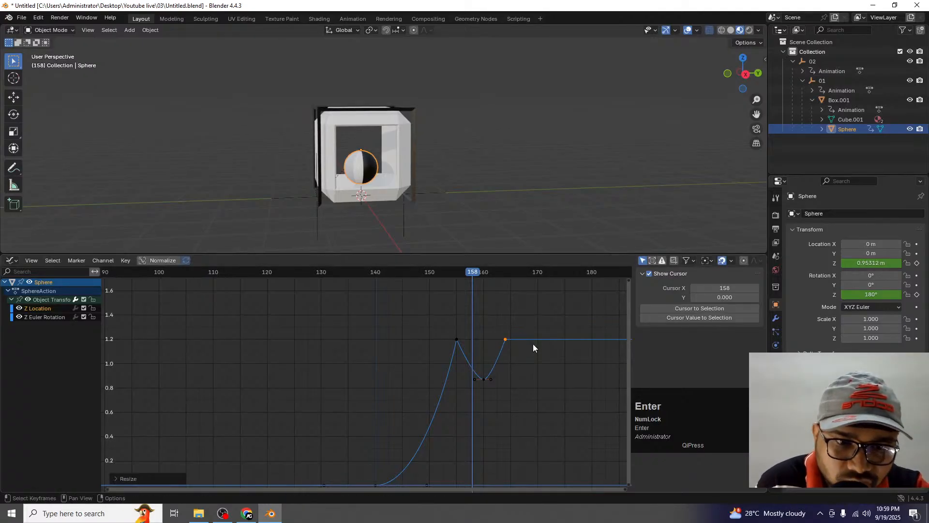
# Widen the handles of the bounce's low keyframe at frame 160 along X to round the dip.
pyautogui.moveTo(516, 407); pyautogui.dragTo(467, 368)
pyautogui.press('s')
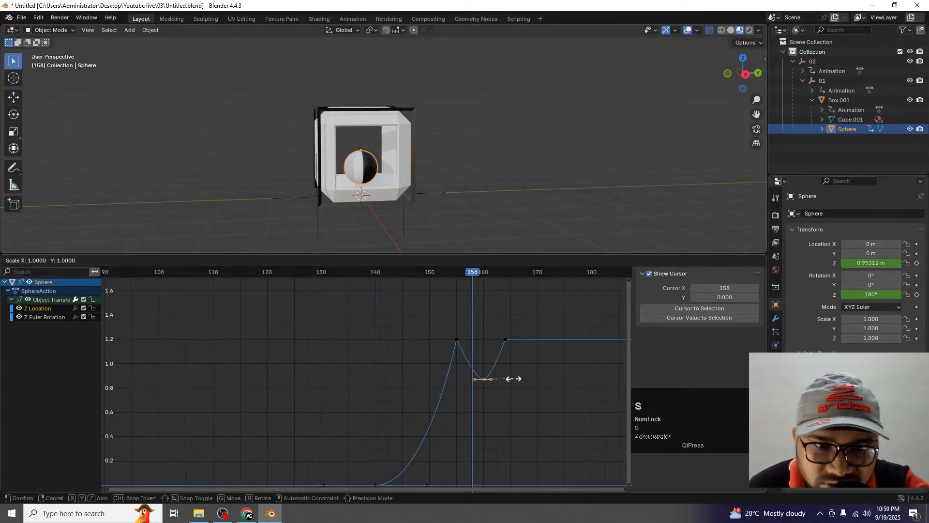
pyautogui.press('x')
pyautogui.click(513, 393)
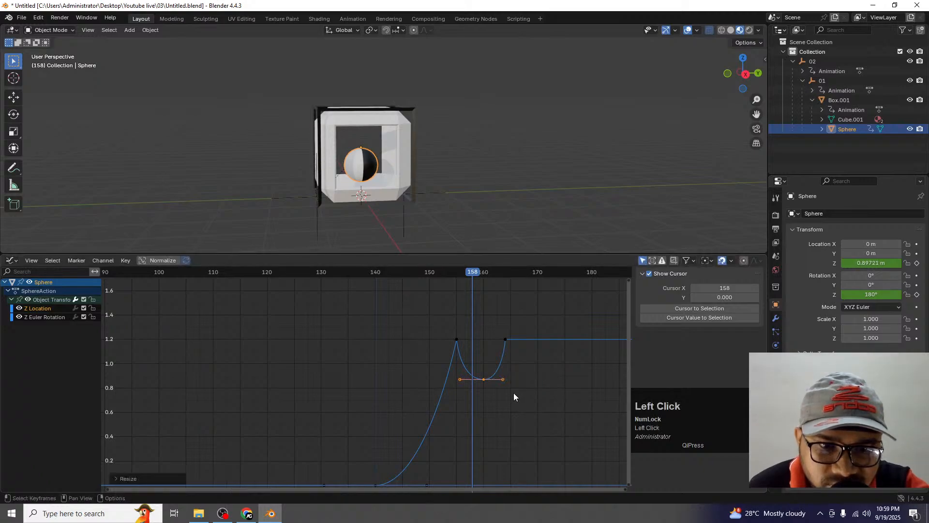
# Play back the sphere's animation from frame 130 to check its drop and bounce.
pyautogui.scroll(-1, 463, 316)
pyautogui.moveTo(434, 278); pyautogui.dragTo(329, 274)
pyautogui.hotkey('shift', 'space')
pyautogui.hotkey('shift', 'space')
pyautogui.hotkey('shift', 'space')
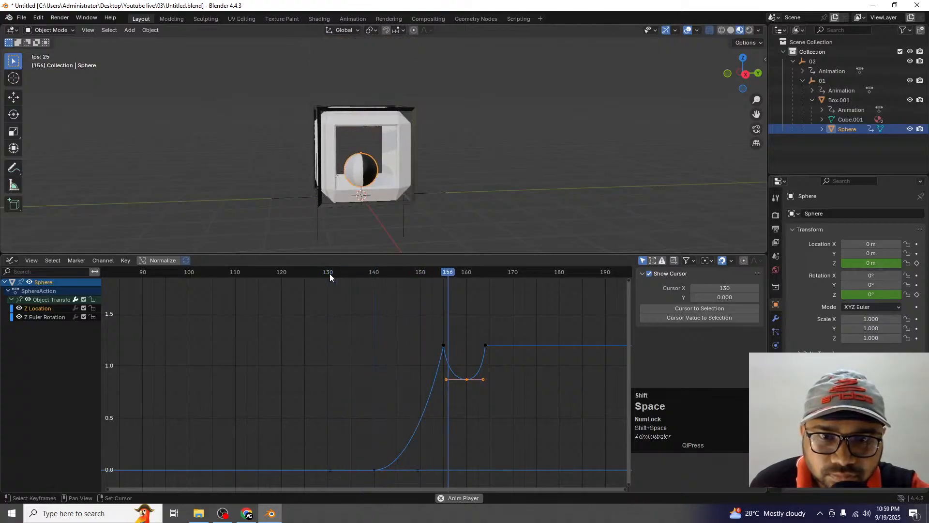
pyautogui.press('space')
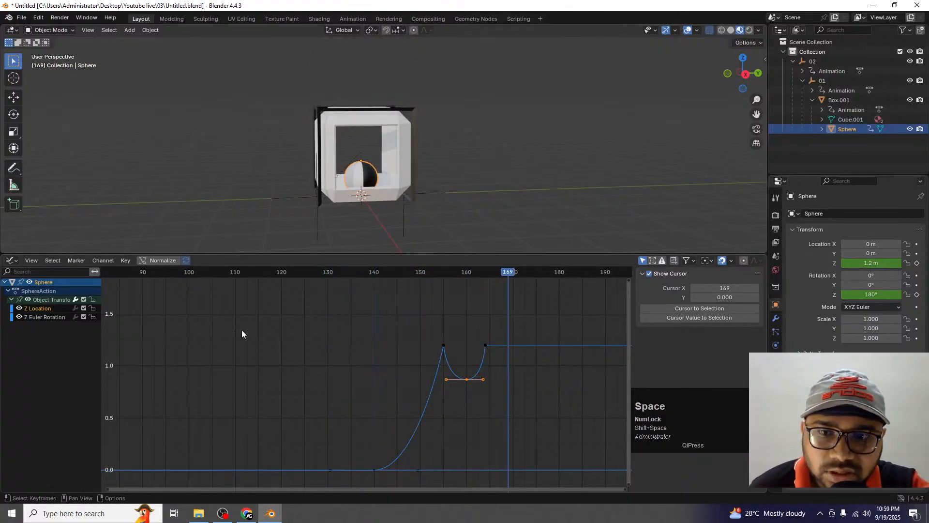
# Return to frame 0 and enlarge the 3D viewport above the graph editor.
pyautogui.scroll(-5, 292, 338)
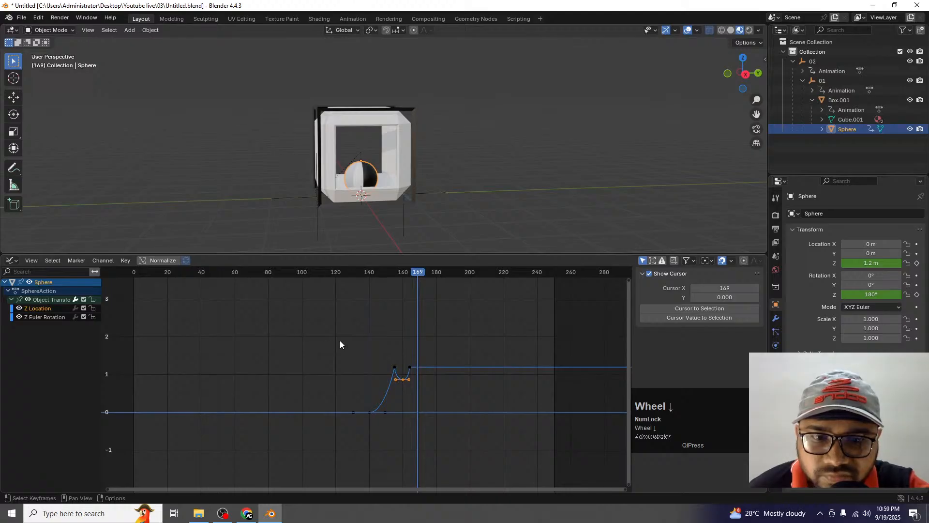
pyautogui.moveTo(413, 276); pyautogui.dragTo(134, 302)
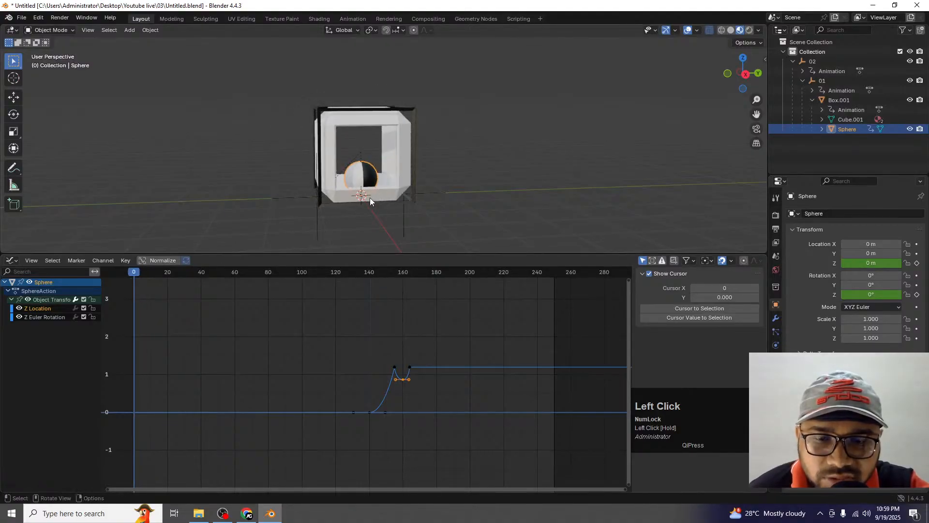
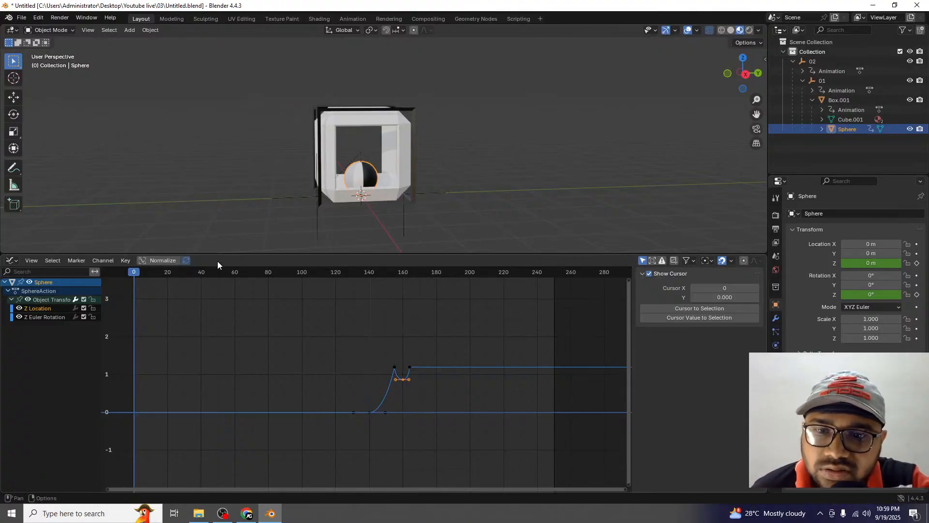
pyautogui.moveTo(217, 254); pyautogui.dragTo(222, 318)
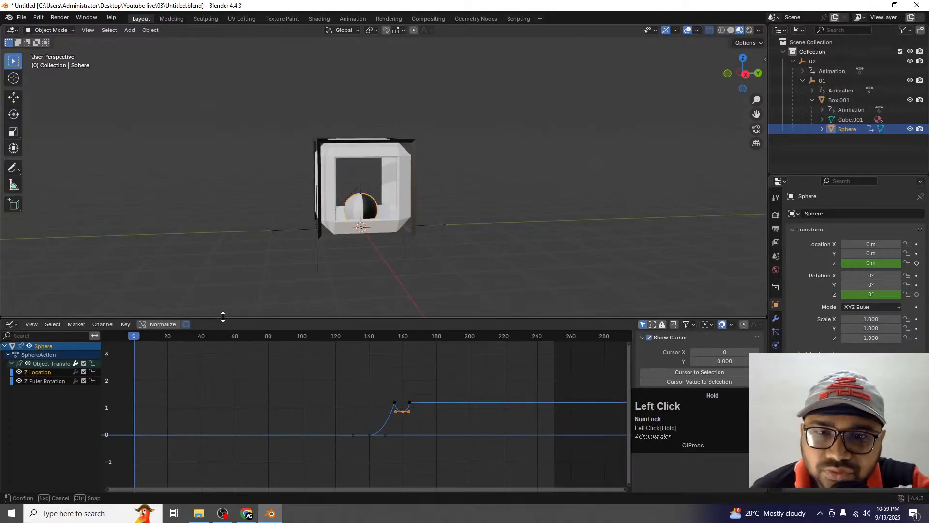
# Select the empty 01 and insert an X rotation keyframe of 0° at frame 164.
pyautogui.click(316, 261)
pyautogui.scroll(-5, 251, 379)
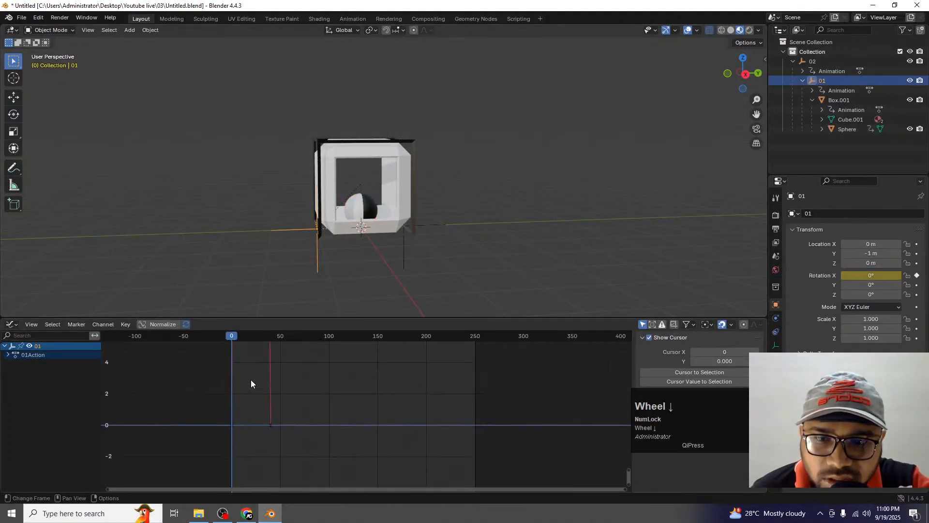
pyautogui.moveTo(228, 343); pyautogui.dragTo(391, 354)
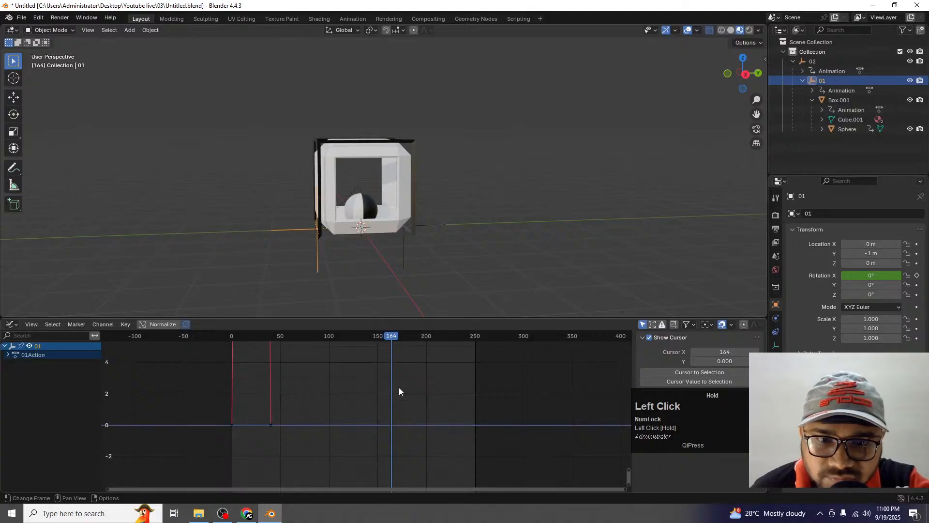
pyautogui.scroll(2, 403, 400)
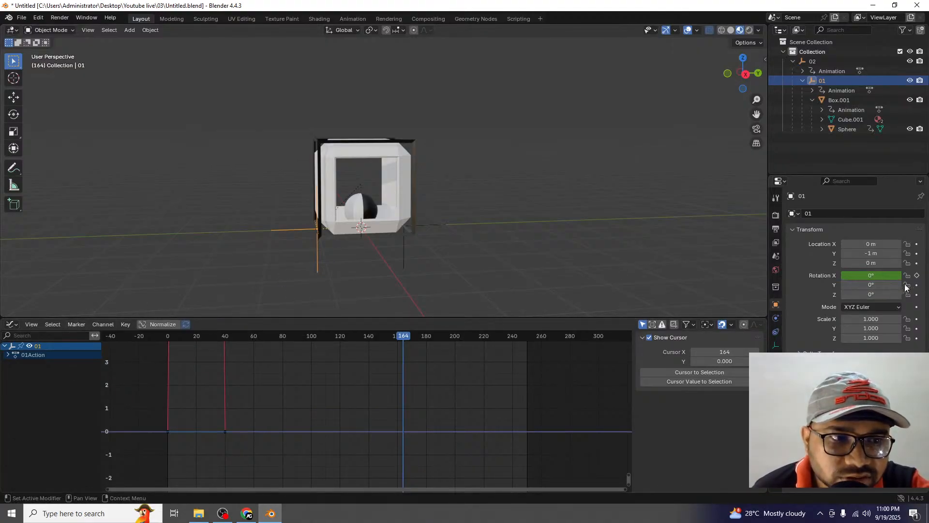
pyautogui.click(917, 275)
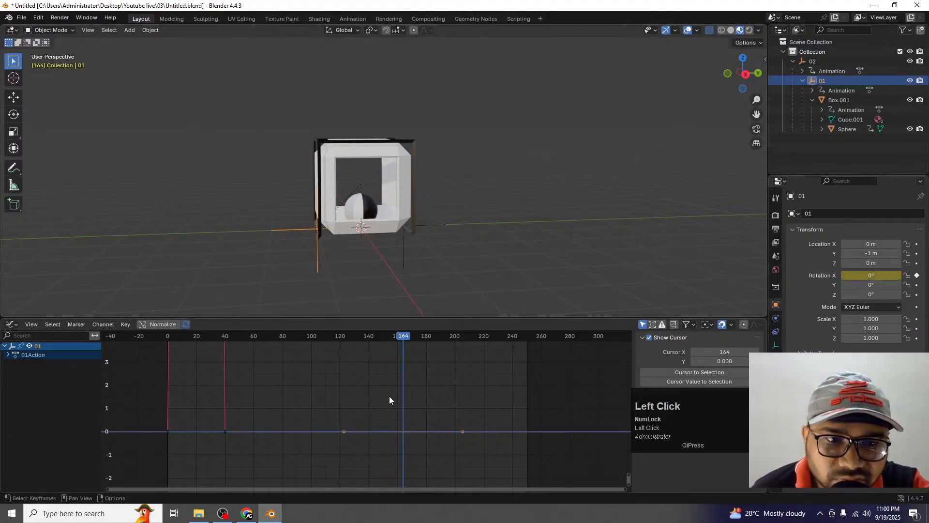
# Expand the 01Action channels and select all keyframes of the X Euler Rotation curve.
pyautogui.scroll(-2, 389, 400)
pyautogui.press('n')
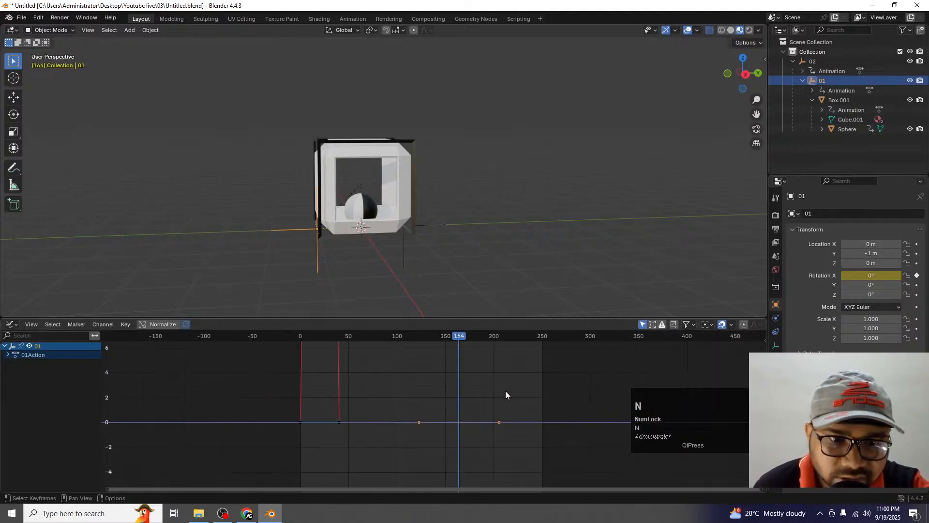
pyautogui.press('n')
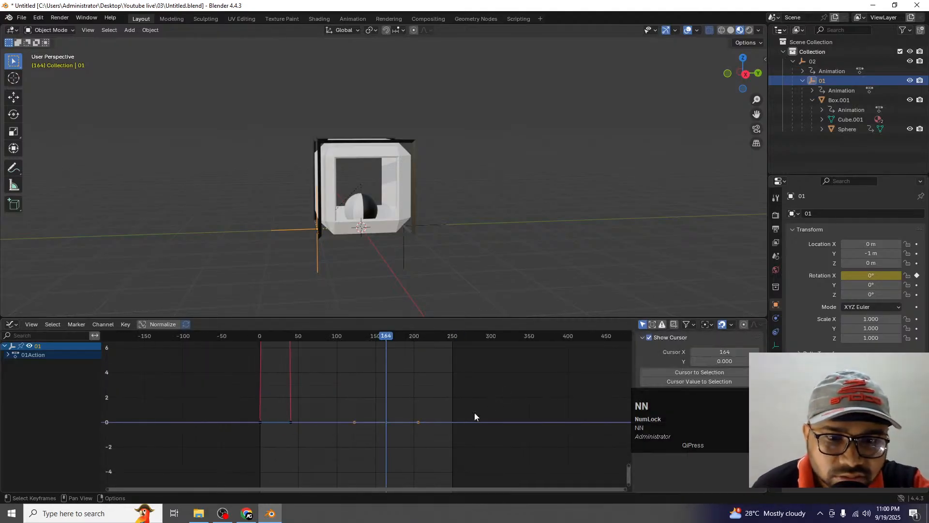
pyautogui.click(7, 355)
pyautogui.click(10, 364)
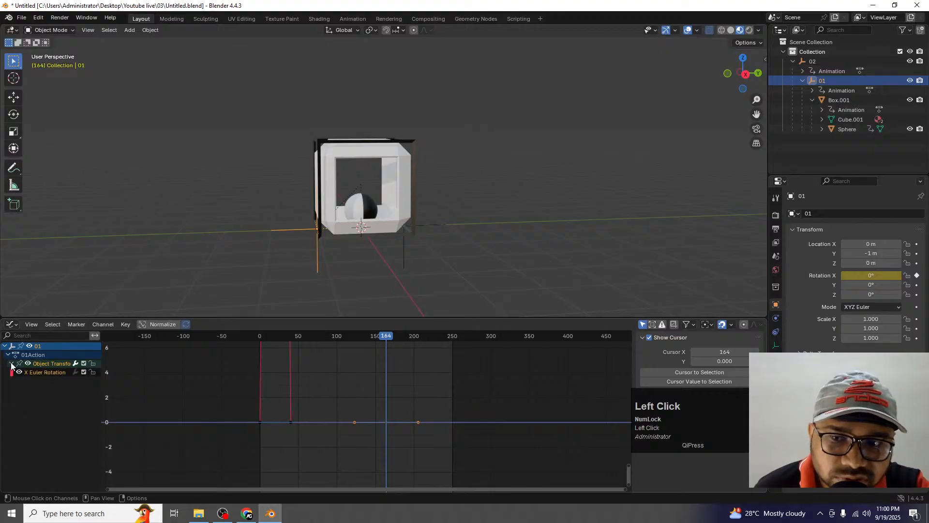
pyautogui.click(35, 371)
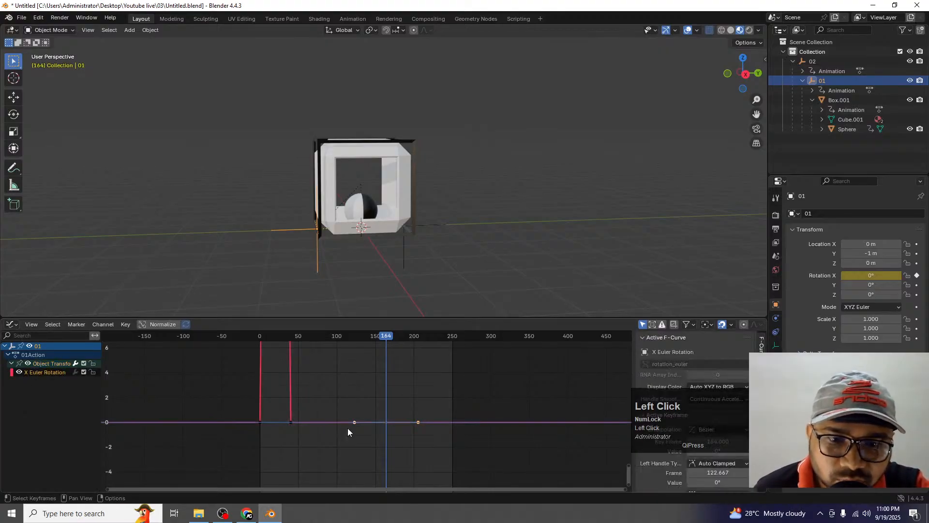
pyautogui.press('a')
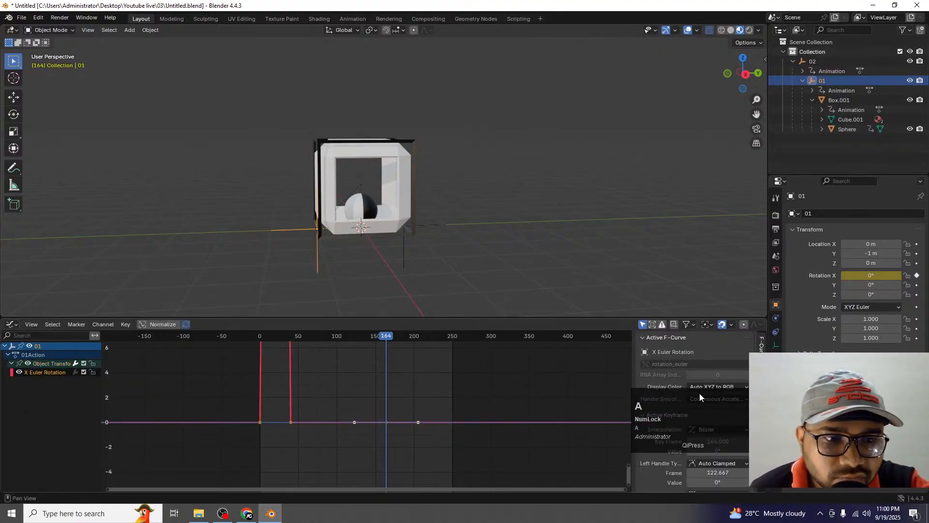
# Add a Cycles modifier to the X Euler Rotation curve of the empty 01 and return to frame 0.
pyautogui.click(761, 375)
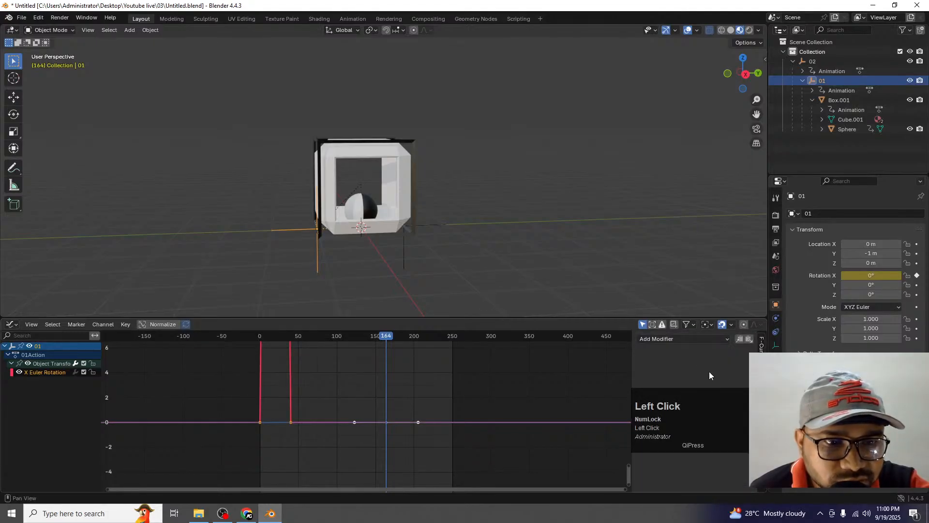
pyautogui.click(667, 337)
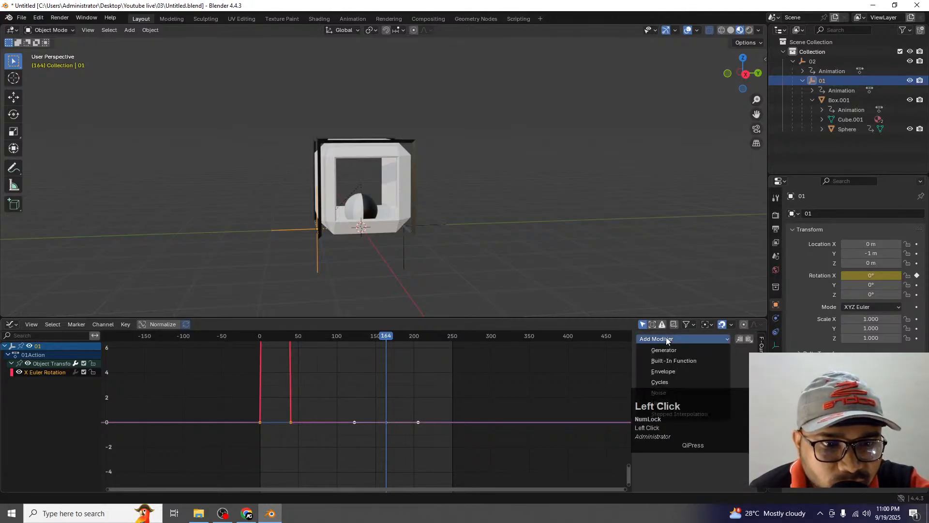
pyautogui.click(661, 380)
pyautogui.scroll(-6, 372, 414)
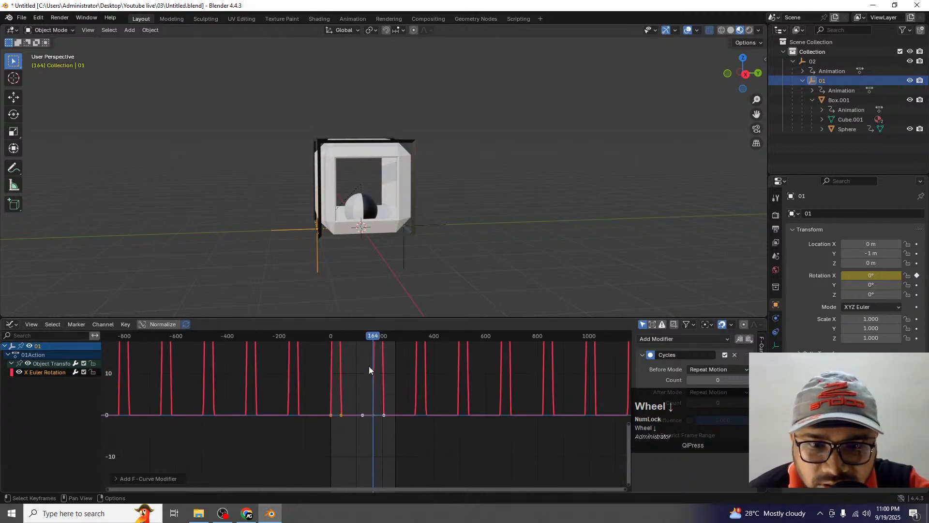
pyautogui.moveTo(373, 338); pyautogui.dragTo(330, 337)
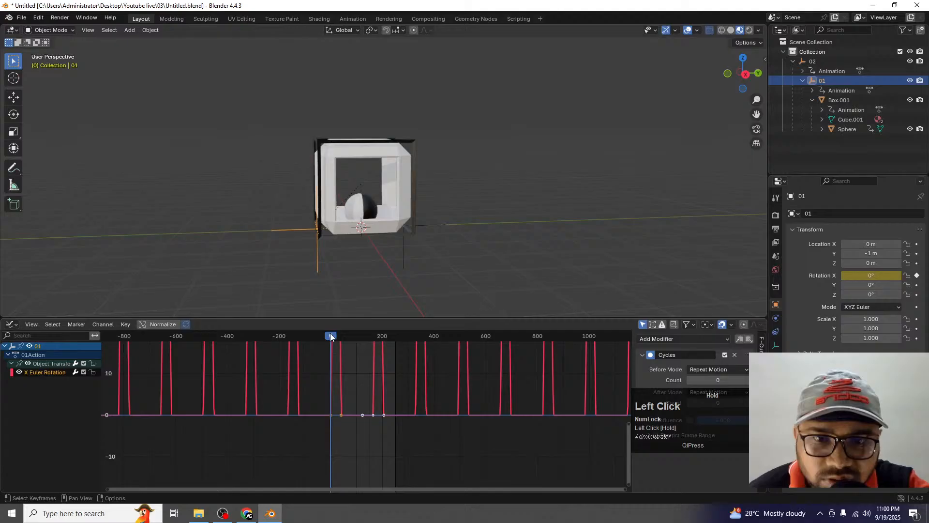
# Select the empty 02 and insert X rotation keyframes of 0° at frames 0 and 164.
pyautogui.scroll(1, 415, 257)
pyautogui.click(408, 264)
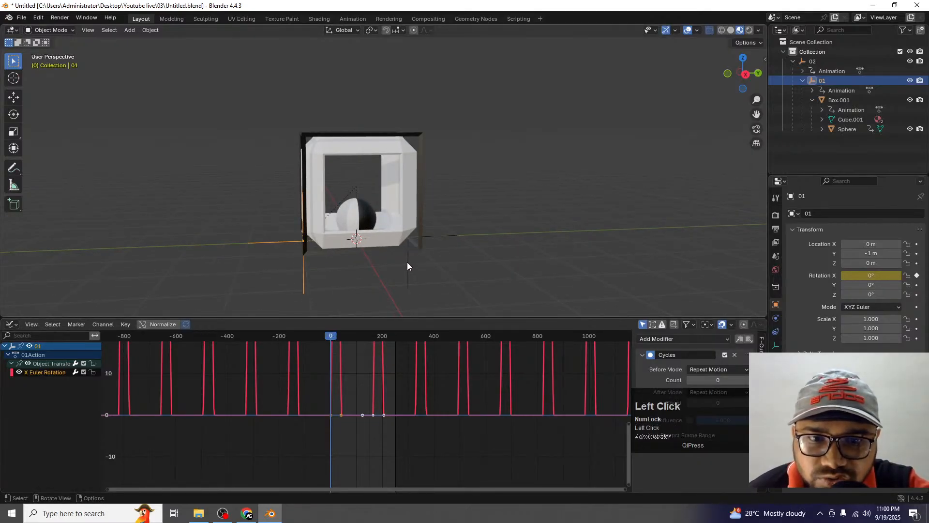
pyautogui.scroll(-1, 355, 411)
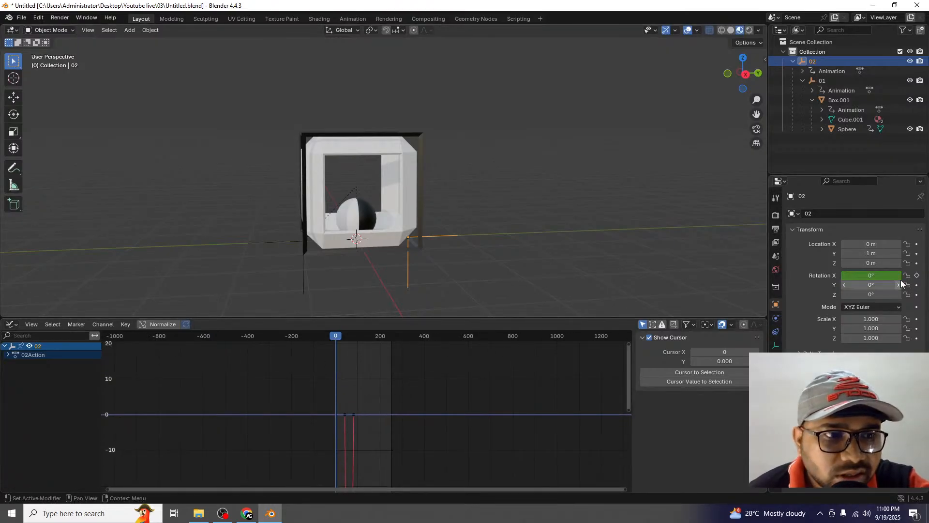
pyautogui.click(917, 275)
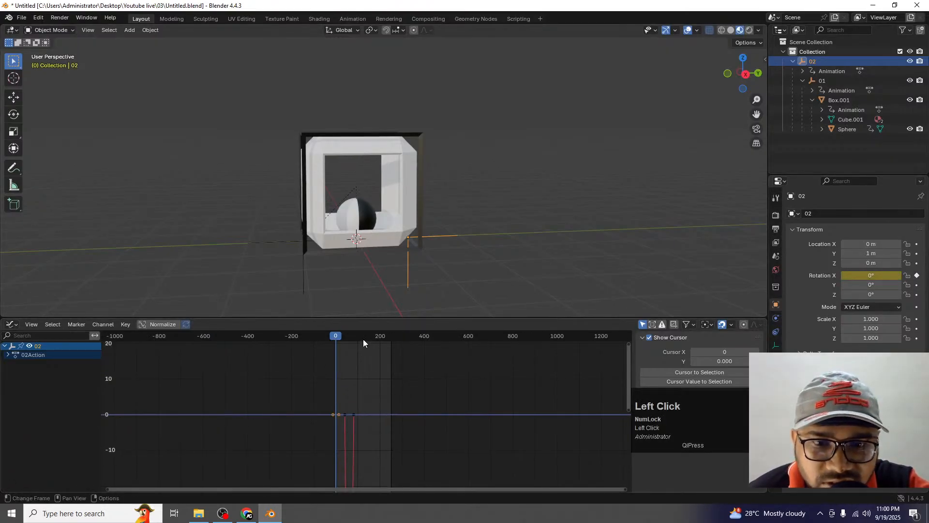
pyautogui.moveTo(363, 339); pyautogui.dragTo(373, 343)
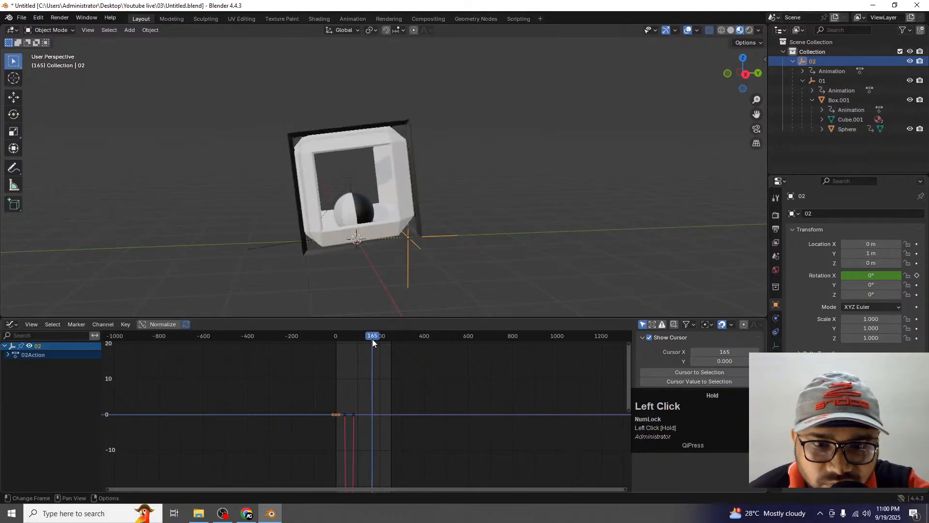
pyautogui.scroll(8, 377, 358)
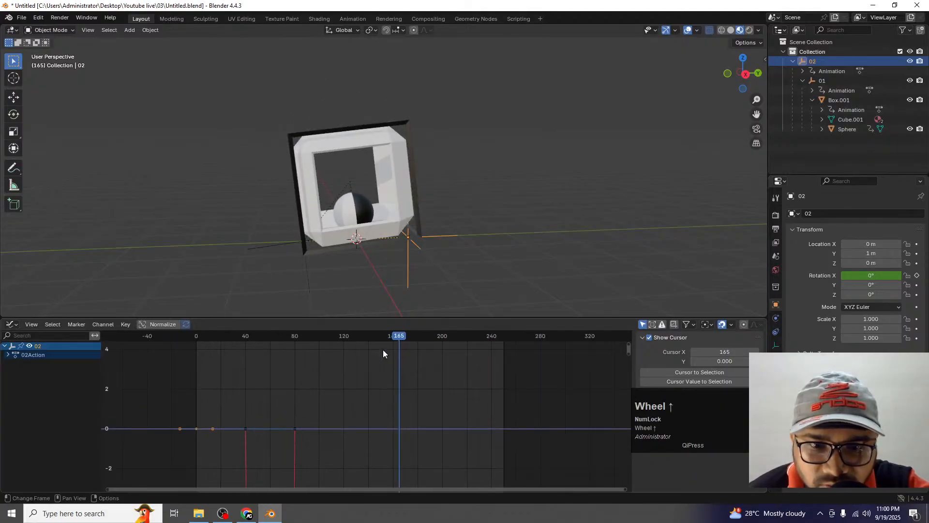
pyautogui.moveTo(396, 339); pyautogui.dragTo(398, 338)
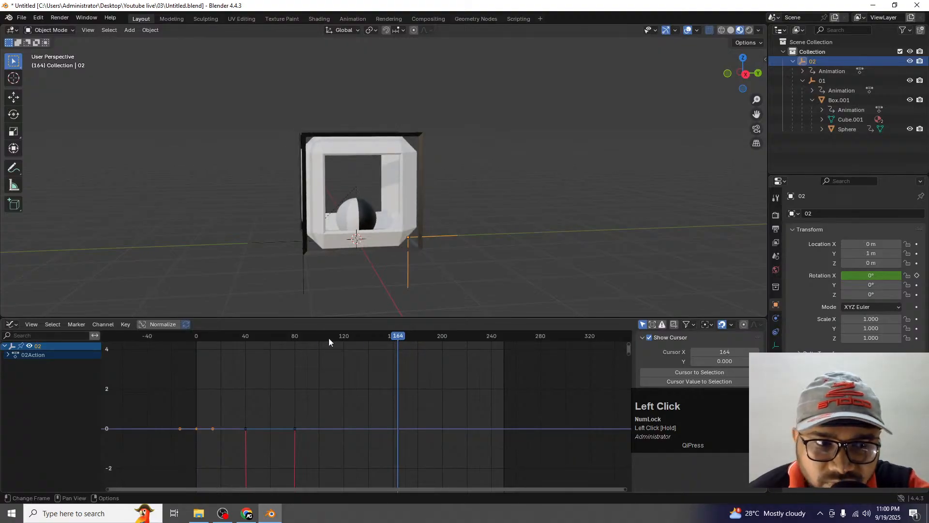
pyautogui.click(917, 275)
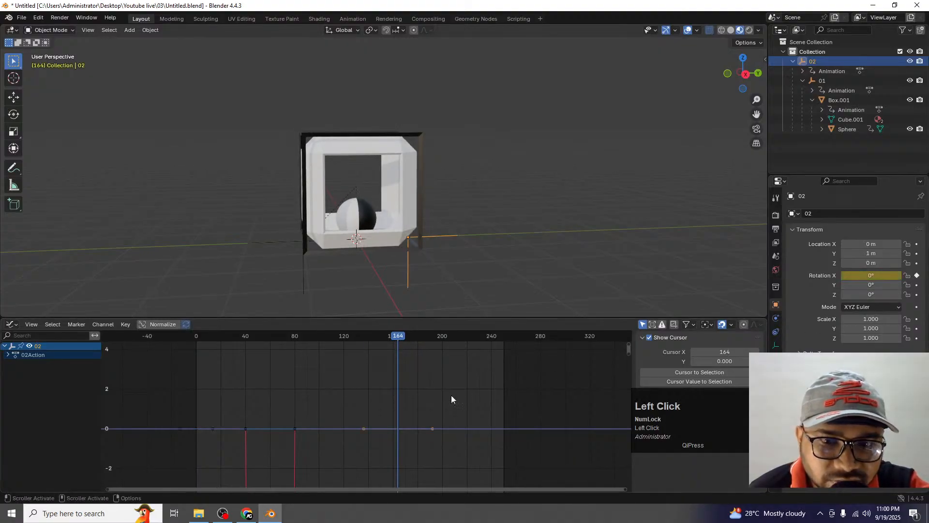
# Expand the 02Action channels and add a Cycles modifier to the empty 02's X Euler Rotation curve.
pyautogui.click(8, 356)
pyautogui.click(11, 363)
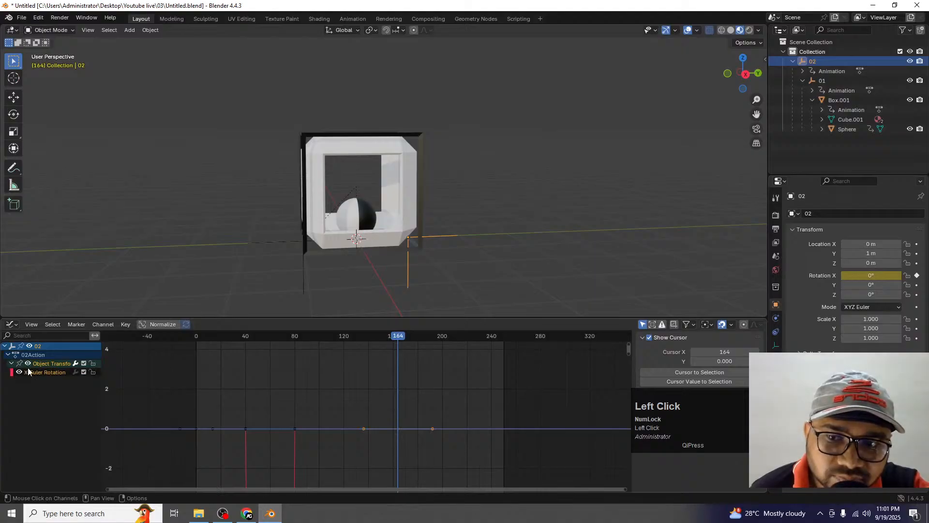
pyautogui.click(41, 372)
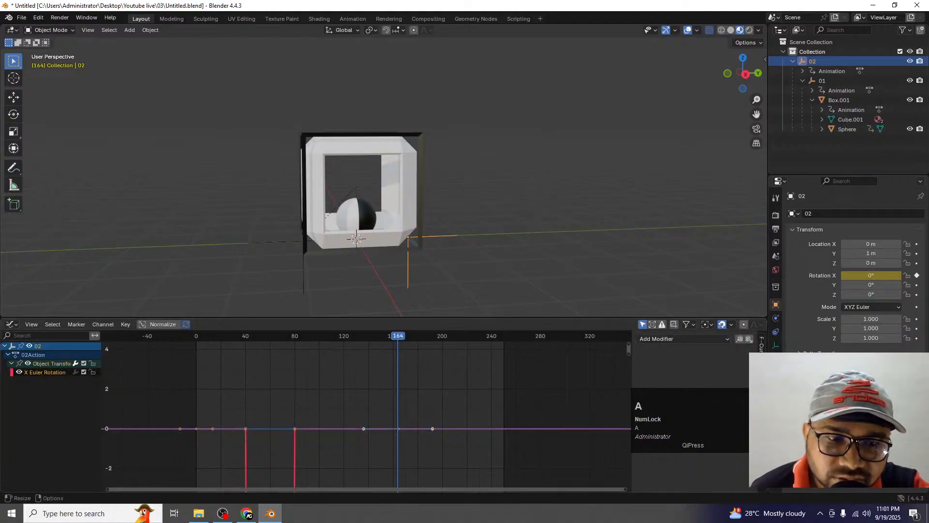
pyautogui.click(689, 340)
pyautogui.click(659, 382)
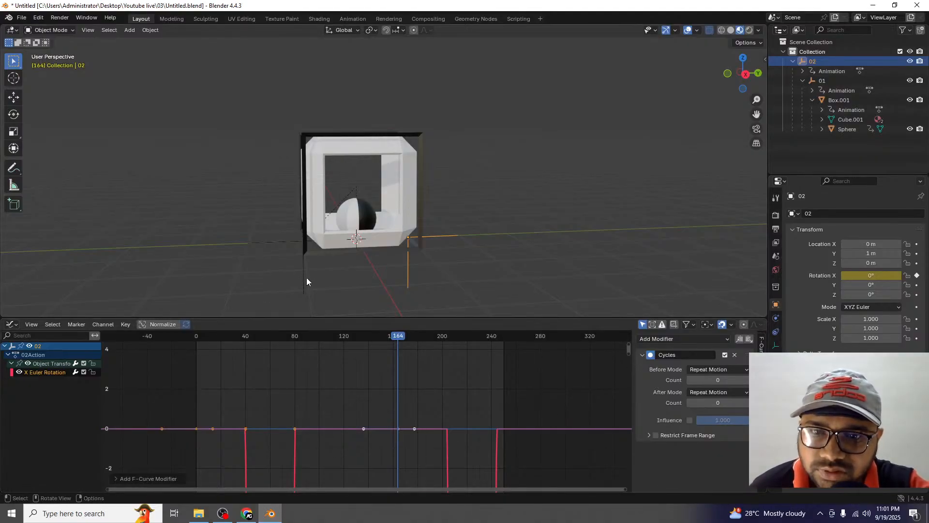
# Select Box.001 and keyframe Z location 1 m at frames 0 and 164, with X rotation 0° at frame 0 and 540° at frame 164.
pyautogui.click(401, 159)
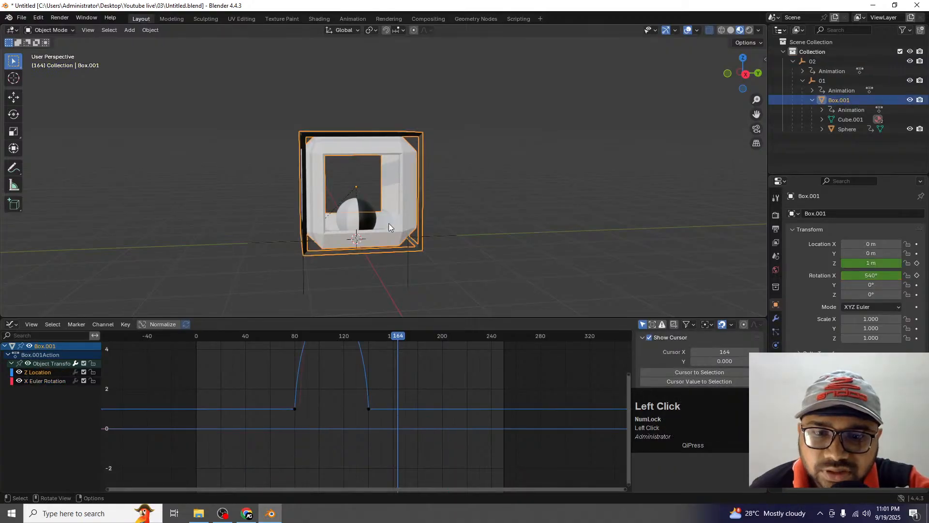
pyautogui.click(197, 339)
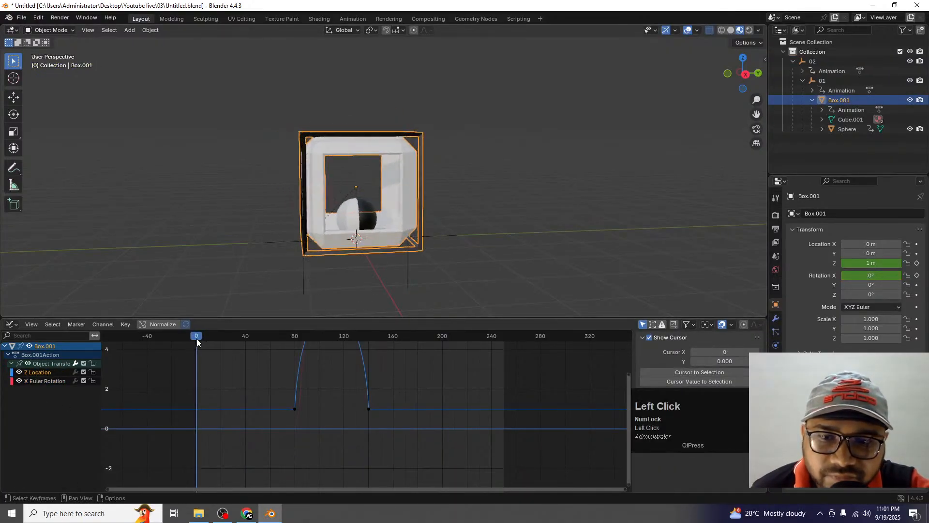
pyautogui.click(43, 373)
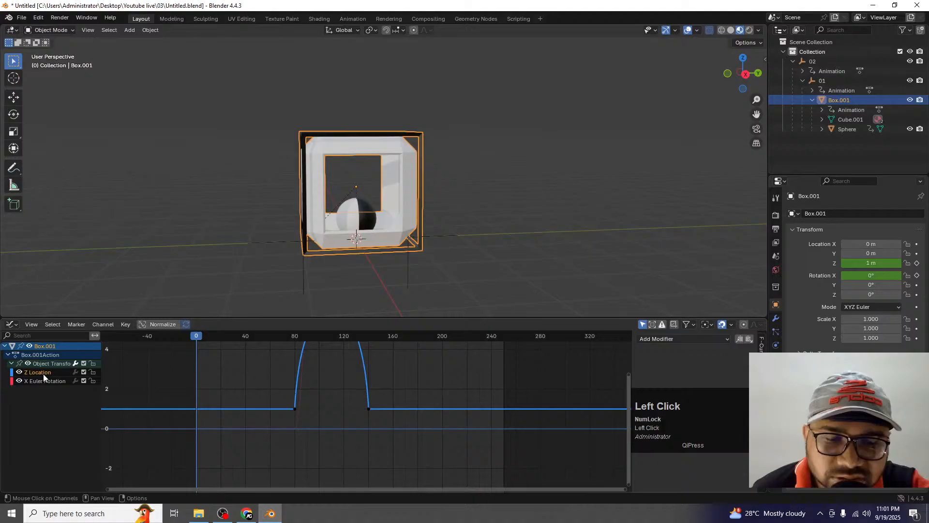
pyautogui.click(917, 263)
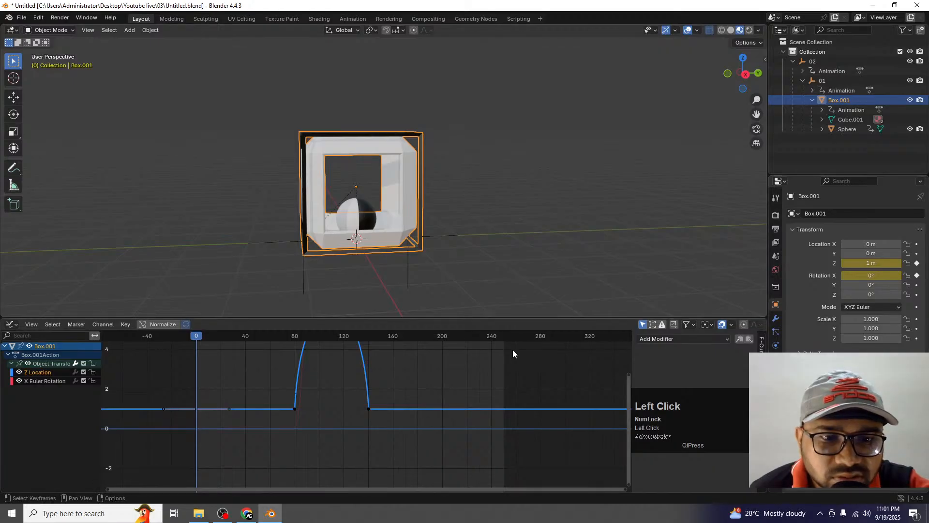
pyautogui.click(490, 334)
pyautogui.moveTo(417, 339); pyautogui.dragTo(399, 338)
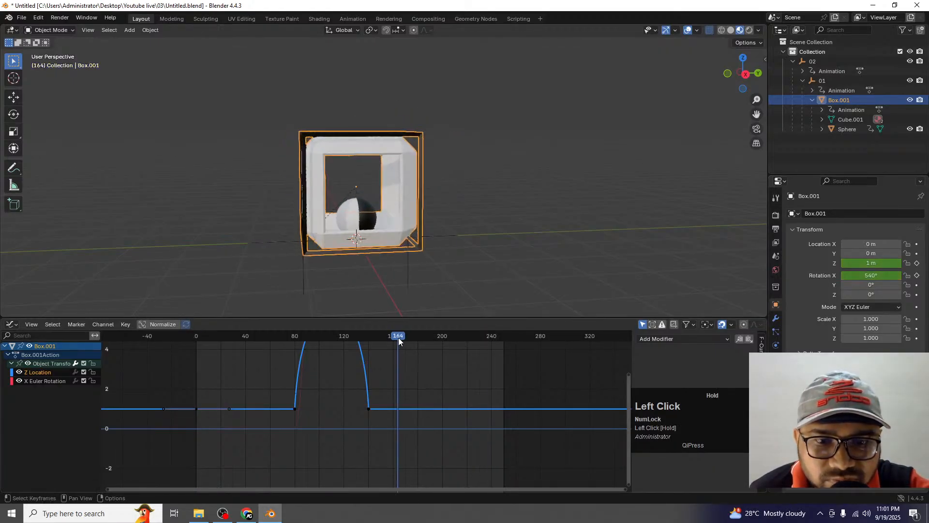
pyautogui.click(917, 264)
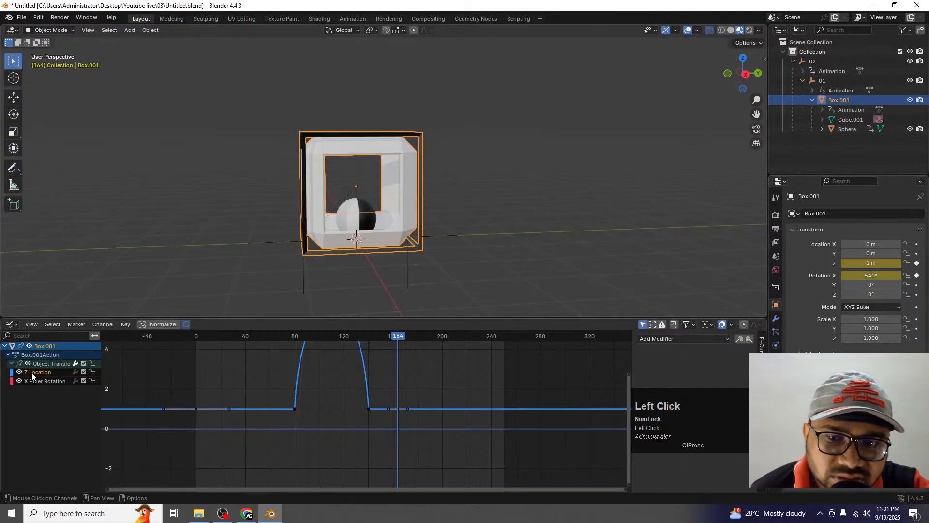
# Add a Cycles modifier to both the Z Location and X Euler Rotation curves of Box.001.
pyautogui.click(647, 339)
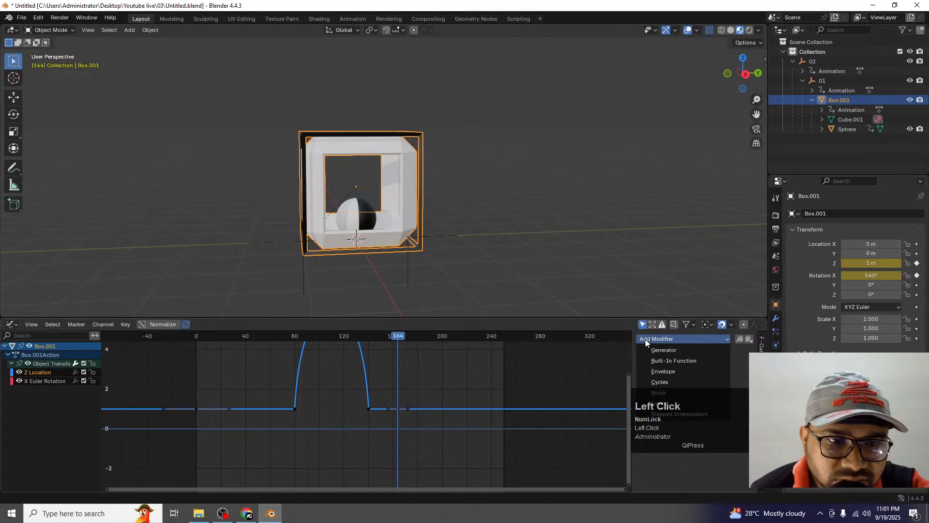
pyautogui.click(658, 382)
pyautogui.click(37, 379)
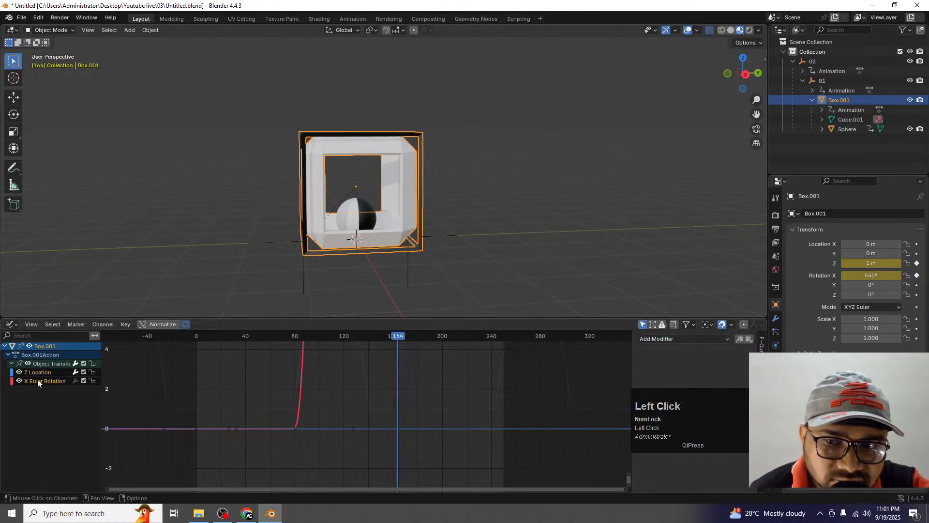
pyautogui.click(662, 338)
pyautogui.click(657, 381)
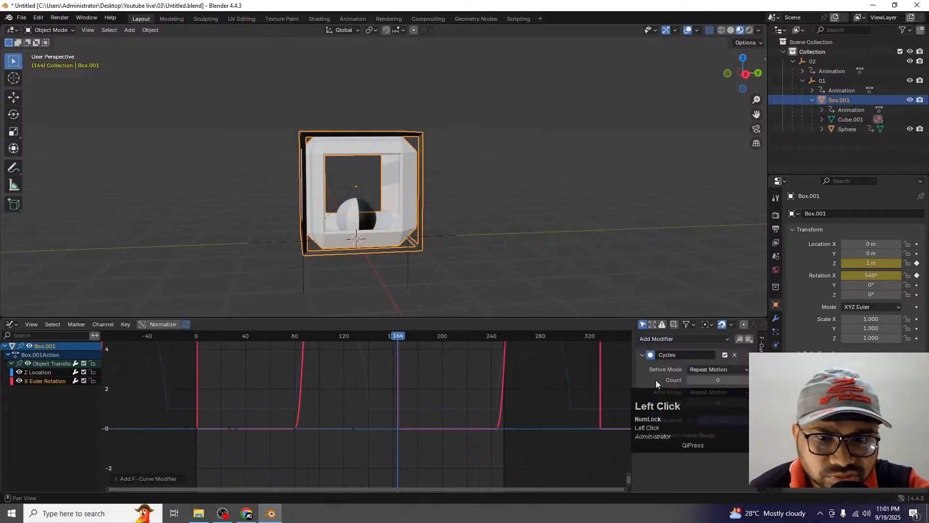
# Select the sphere and keyframe Z location 0 m and Z rotation 0° at frame 0, and Z rotation 180° at frame 164.
pyautogui.click(360, 206)
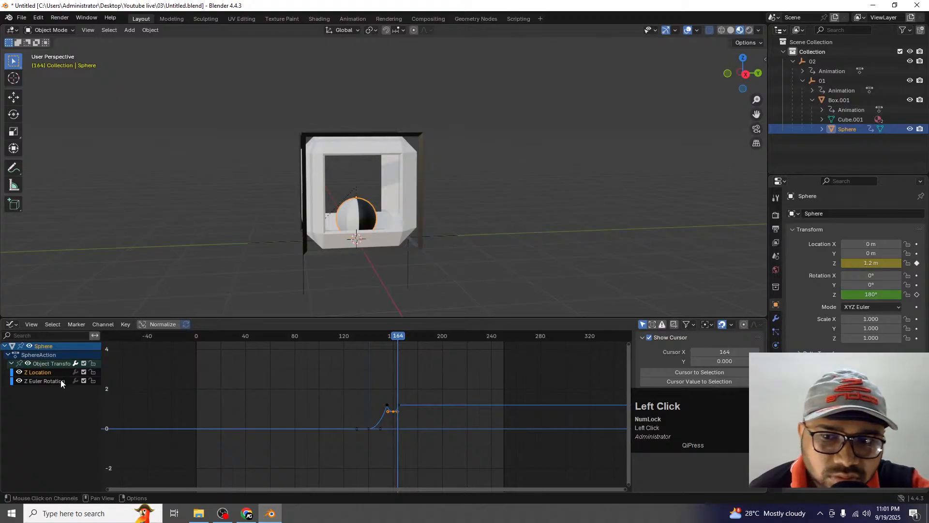
pyautogui.moveTo(219, 337); pyautogui.dragTo(197, 335)
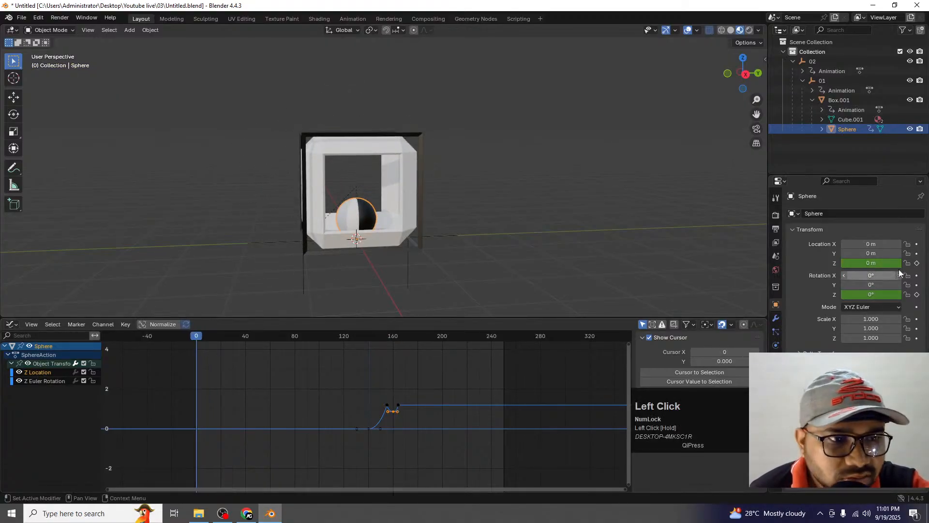
pyautogui.click(917, 263)
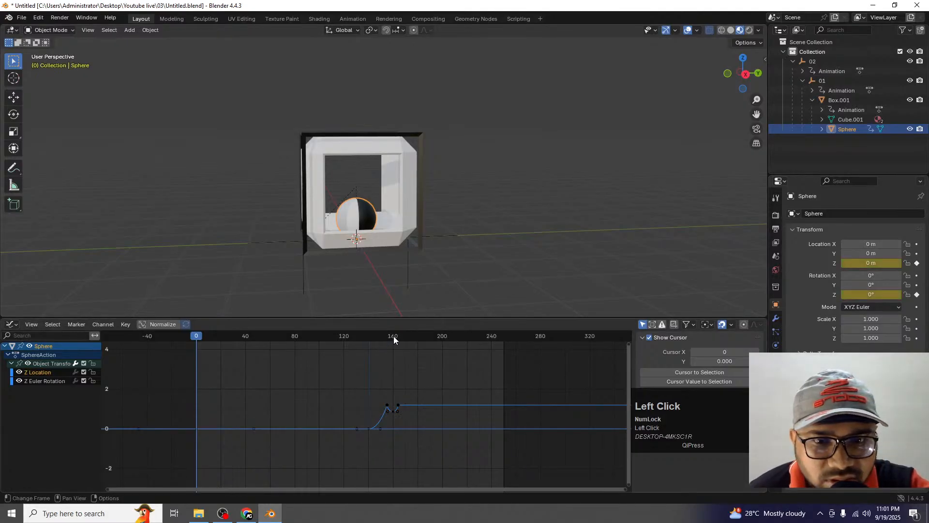
pyautogui.moveTo(393, 336); pyautogui.dragTo(397, 336)
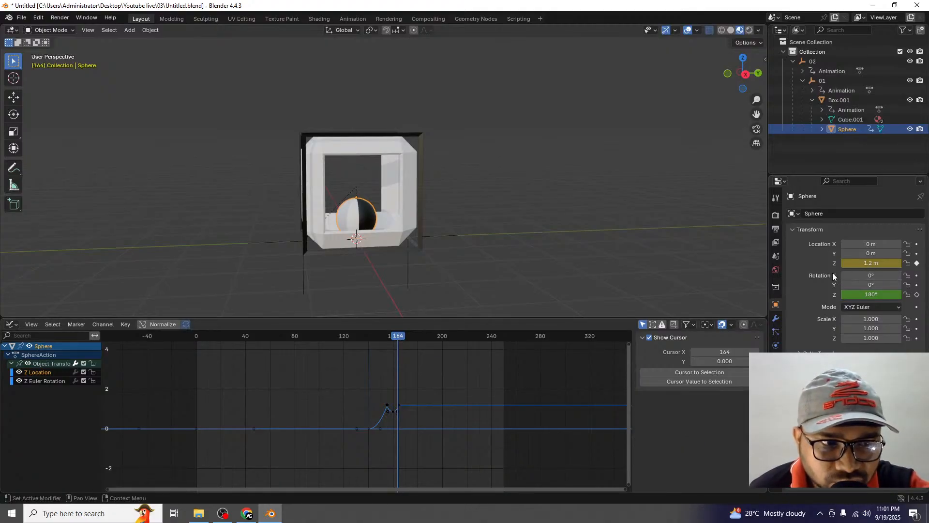
pyautogui.click(916, 294)
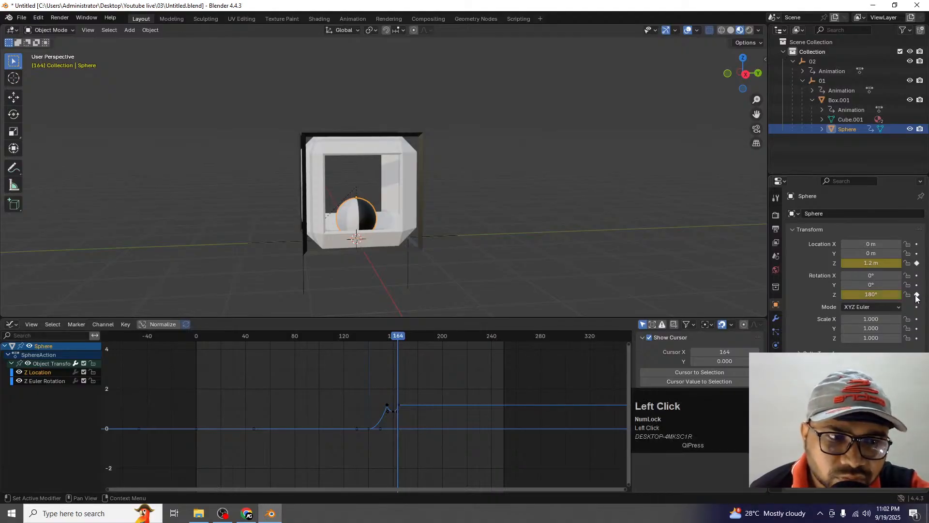
# Add a Cycles modifier to both the Z Location and Z Euler Rotation curves of the sphere.
pyautogui.click(33, 373)
pyautogui.click(680, 339)
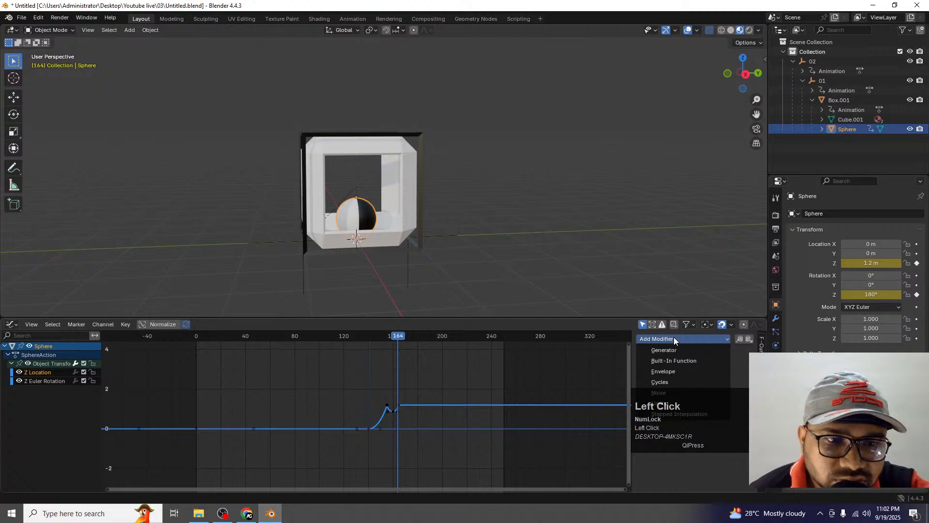
pyautogui.click(650, 382)
pyautogui.click(32, 381)
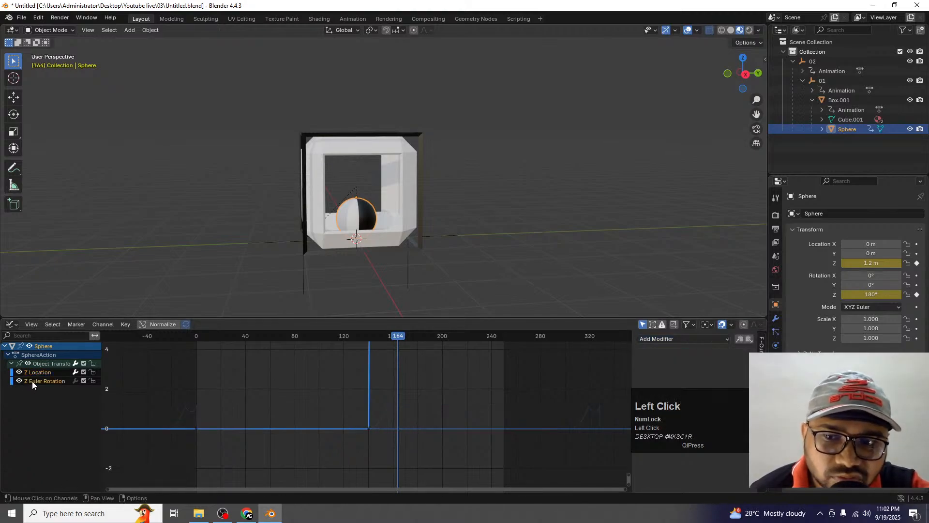
pyautogui.click(658, 339)
pyautogui.click(671, 382)
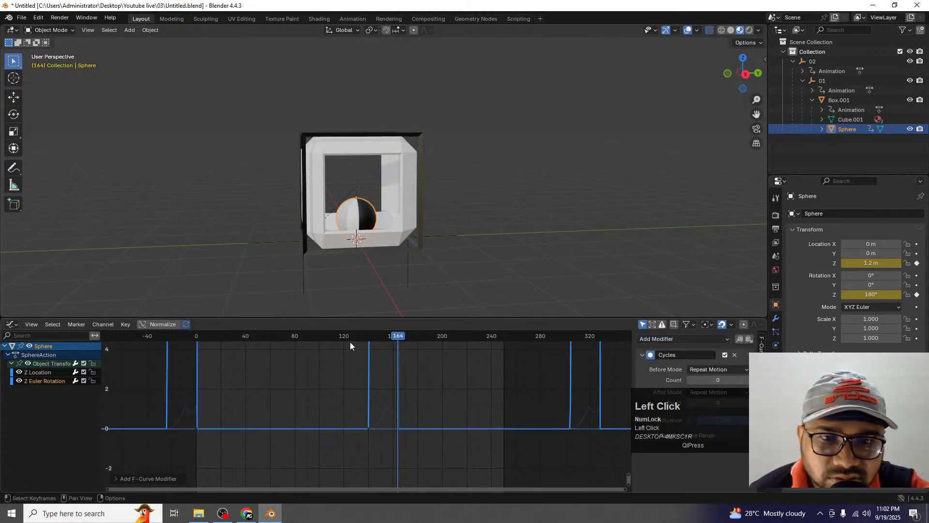
# Play the animation from frame 164 to check the looping motion, and stop it at frame 14.
pyautogui.scroll(-4, 434, 224)
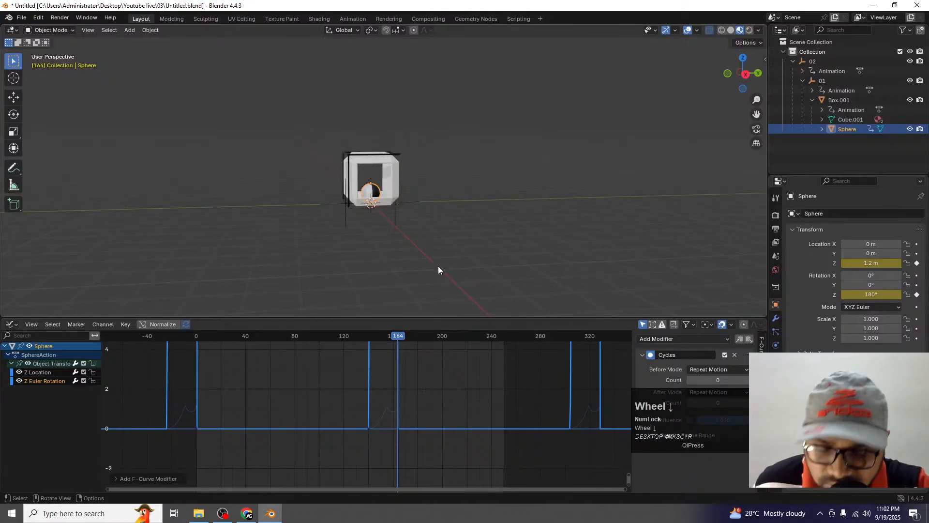
pyautogui.hotkey('shift', 'space')
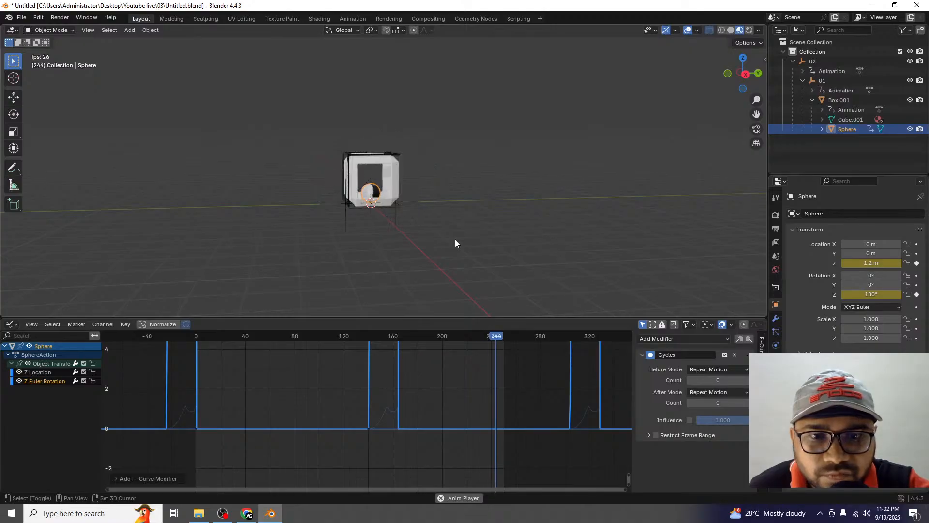
pyautogui.press('space')
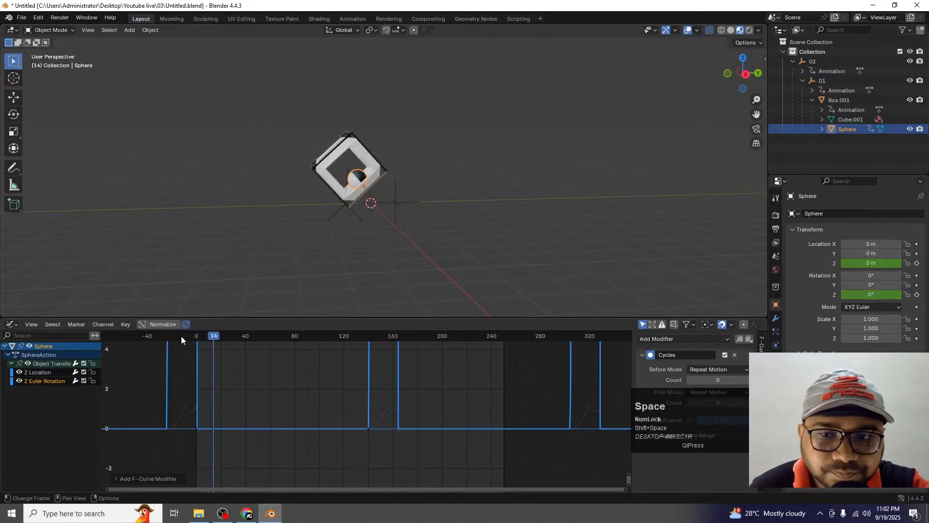
# Shrink the graph editor area below the 3D viewport and switch it to the Timeline.
pyautogui.moveTo(292, 319); pyautogui.dragTo(25, 376)
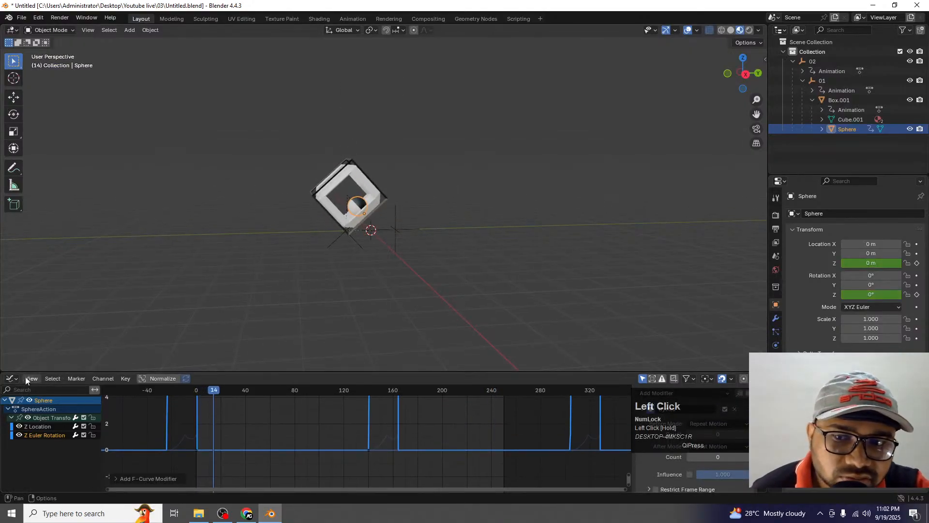
pyautogui.click(13, 378)
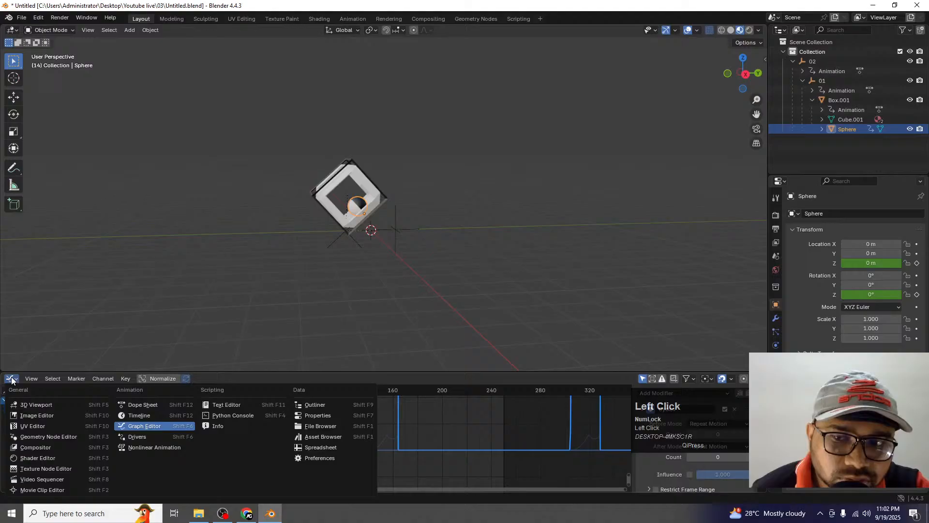
pyautogui.click(138, 415)
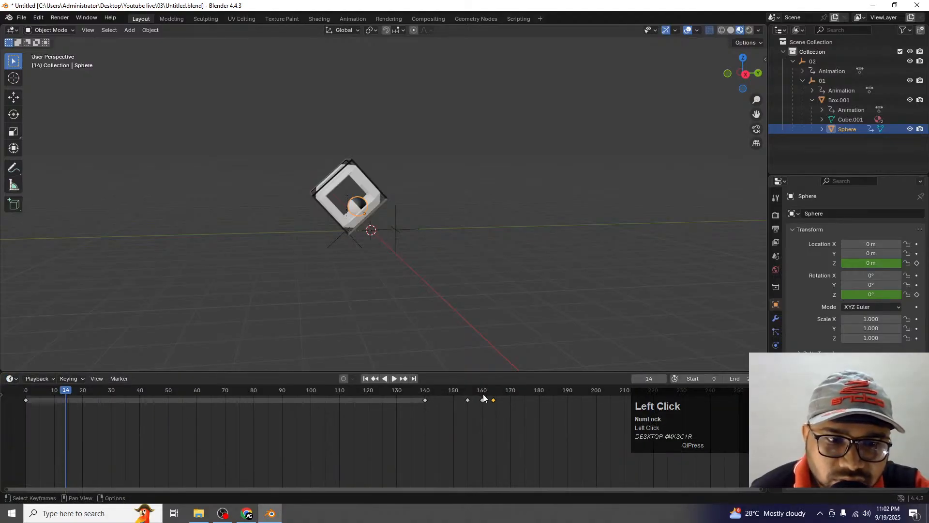
# Set the scene's end frame to 360.
pyautogui.click(744, 379)
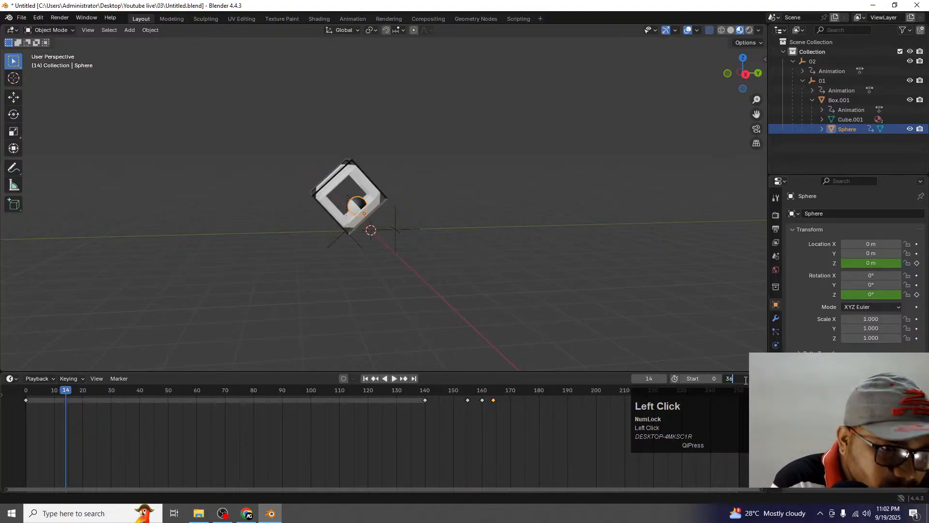
pyautogui.write('360')
pyautogui.press('Return')
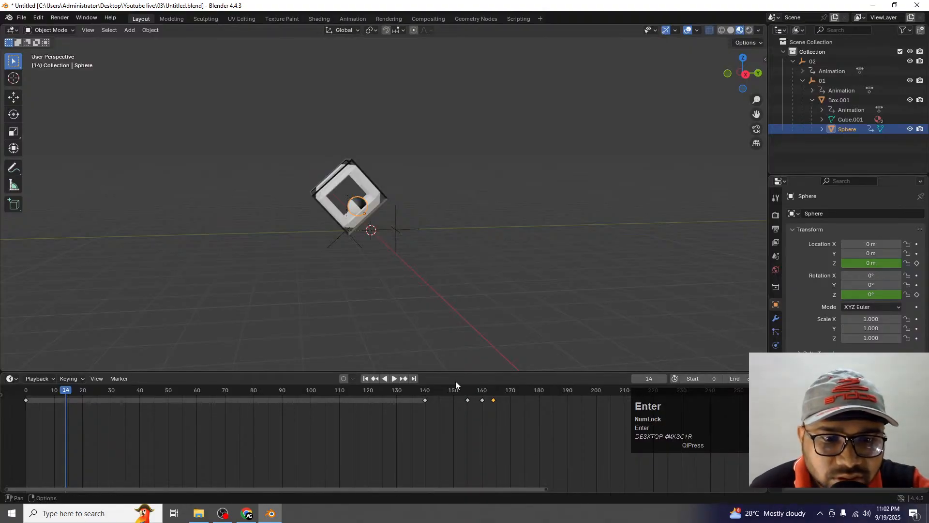
# Play the animation from frame 159 across the extended range to check the looping, and return to the first frame.
pyautogui.moveTo(471, 391); pyautogui.dragTo(479, 391)
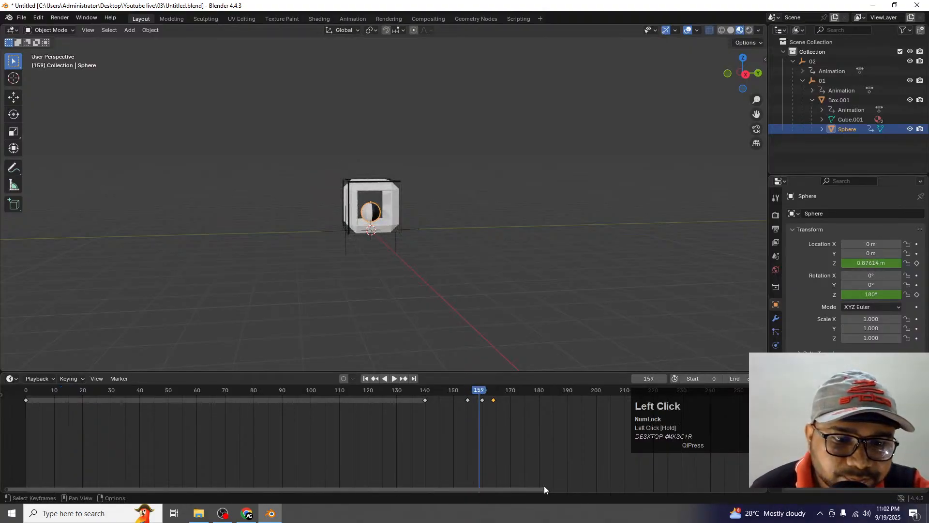
pyautogui.moveTo(547, 488); pyautogui.dragTo(651, 488)
pyautogui.click(394, 379)
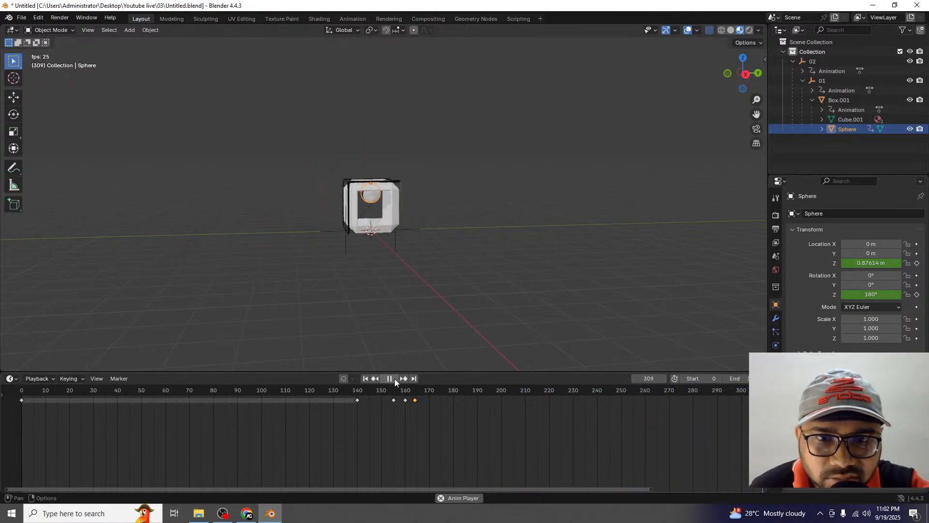
pyautogui.click(394, 378)
pyautogui.click(367, 379)
# Go to the last keyframe at frame 164 and set the scene's end frame to 164.
pyautogui.scroll(1, 431, 228)
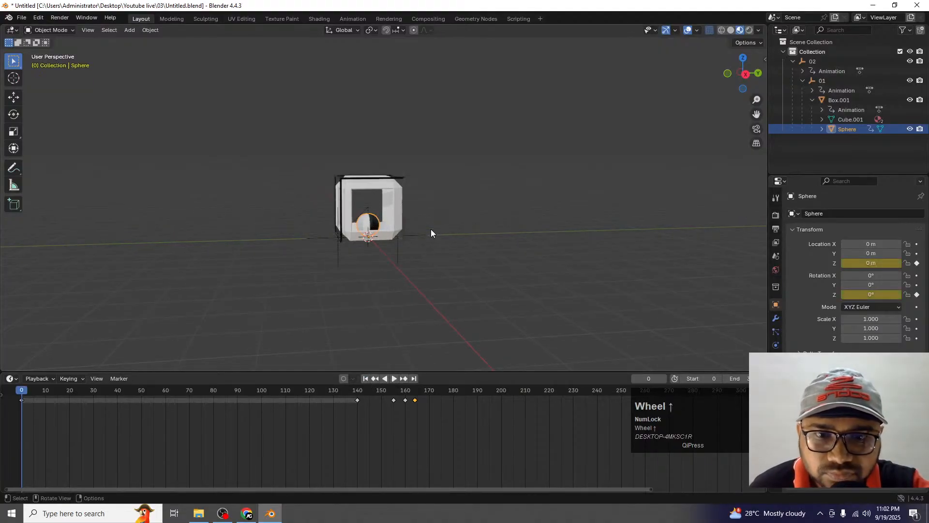
pyautogui.scroll(1, 431, 228)
pyautogui.moveTo(431, 228); pyautogui.dragTo(449, 239, button='middle')
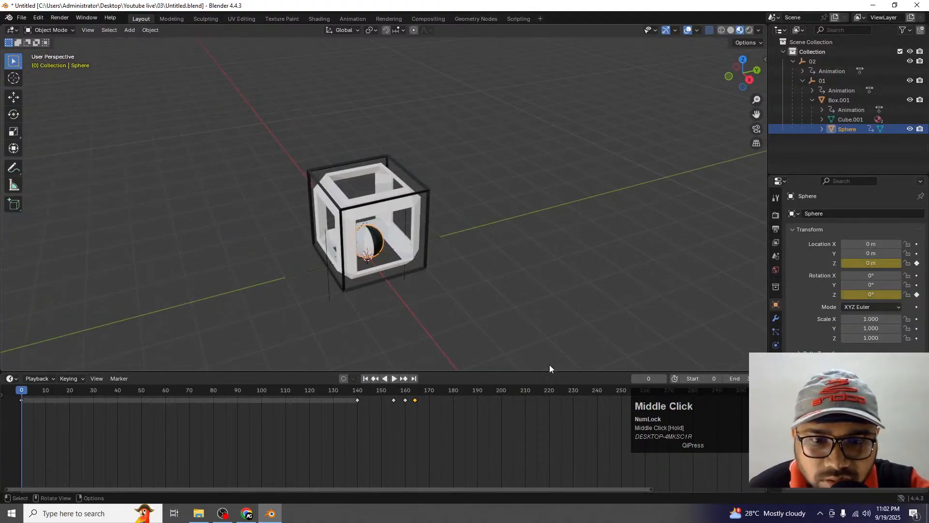
pyautogui.click(416, 390)
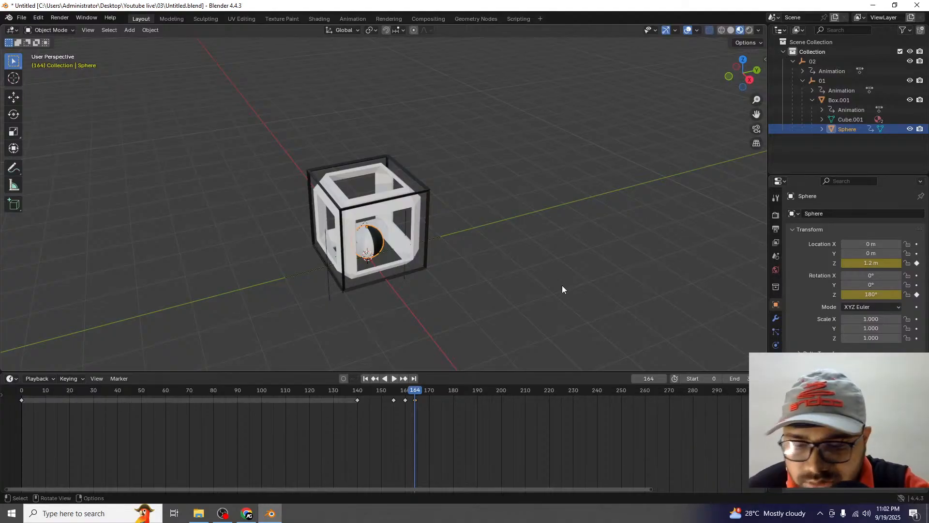
pyautogui.click(743, 378)
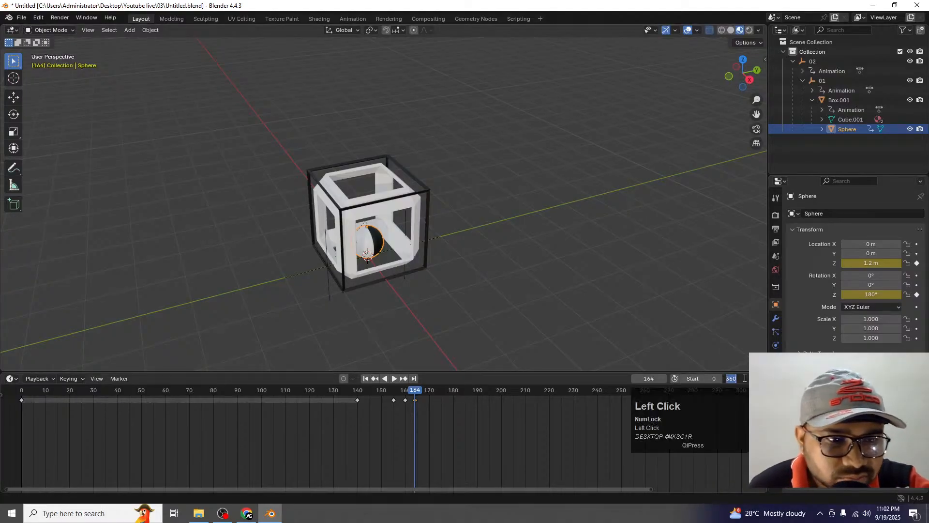
pyautogui.write('164')
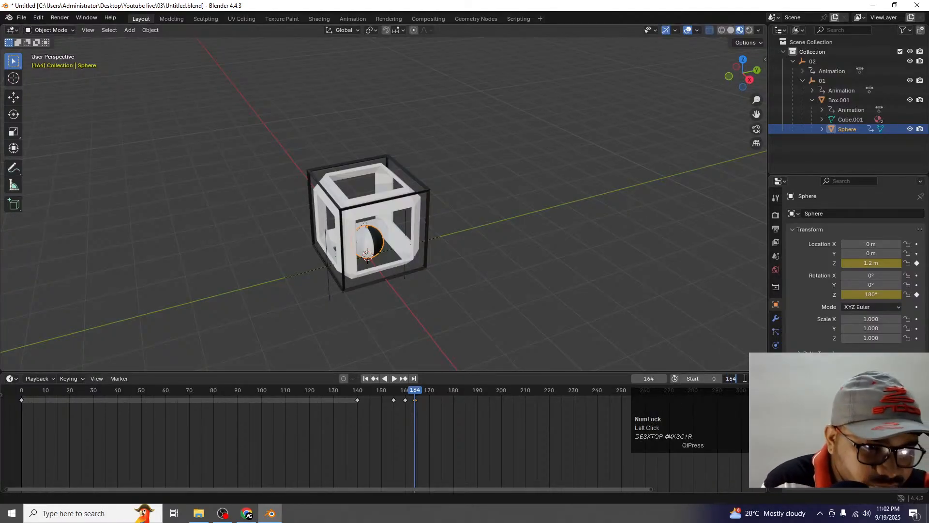
pyautogui.press('Return')
pyautogui.click(618, 266)
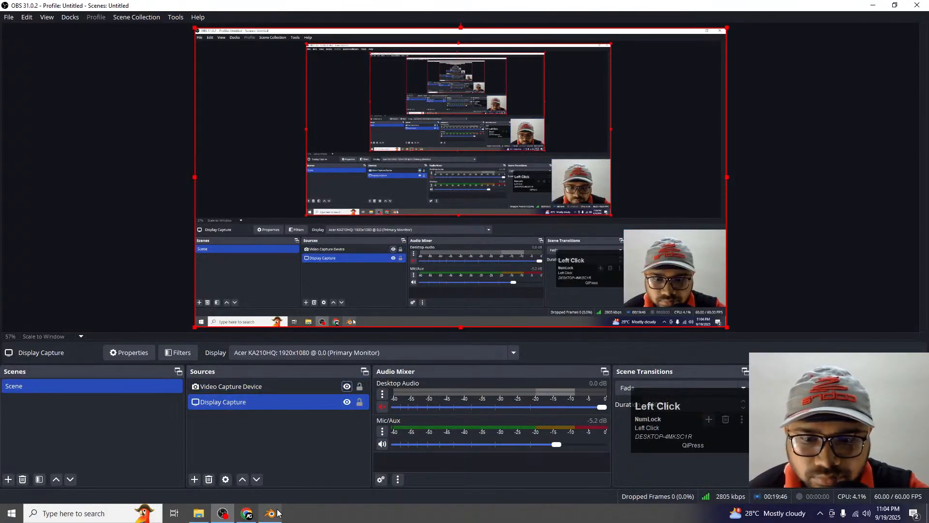
# Switch back to Blender and enlarge the floor plane uniformly to a scale of about 22.79.
pyautogui.click(271, 512)
pyautogui.scroll(5, 465, 258)
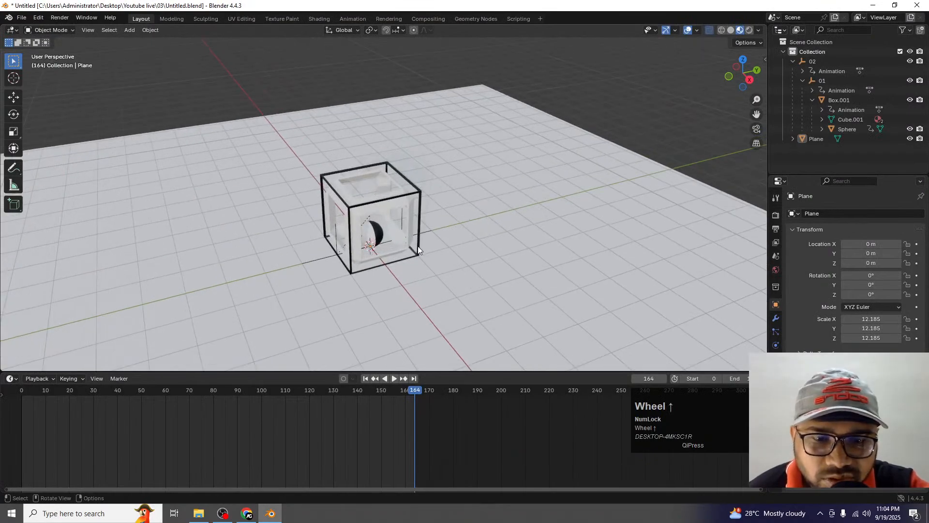
pyautogui.moveTo(428, 261); pyautogui.dragTo(416, 229, button='middle')
pyautogui.scroll(-3, 440, 277)
pyautogui.click(460, 231)
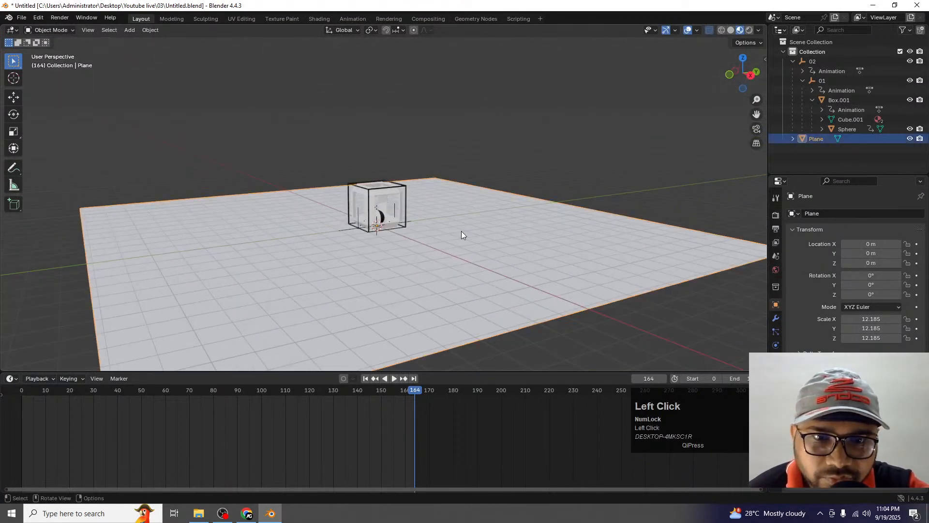
pyautogui.scroll(3, 461, 231)
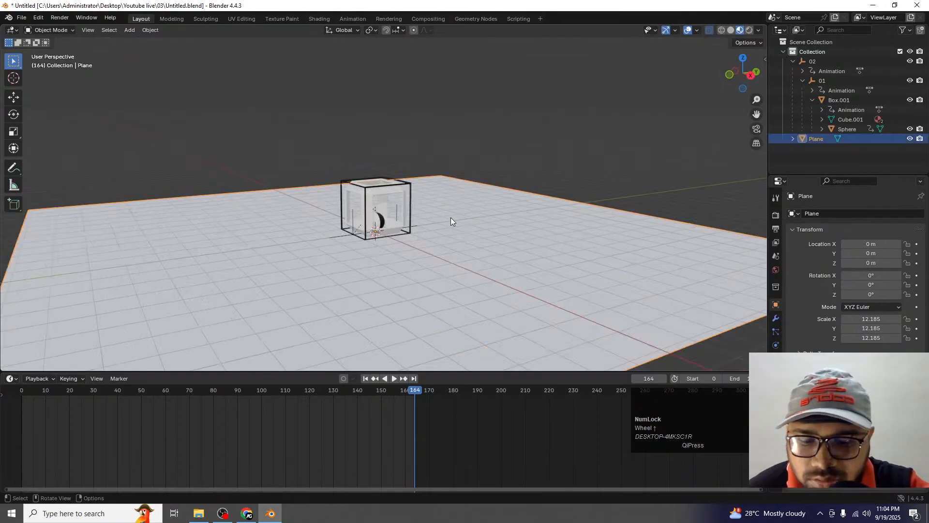
pyautogui.scroll(-2, 451, 217)
pyautogui.moveTo(451, 216); pyautogui.dragTo(427, 204, button='middle')
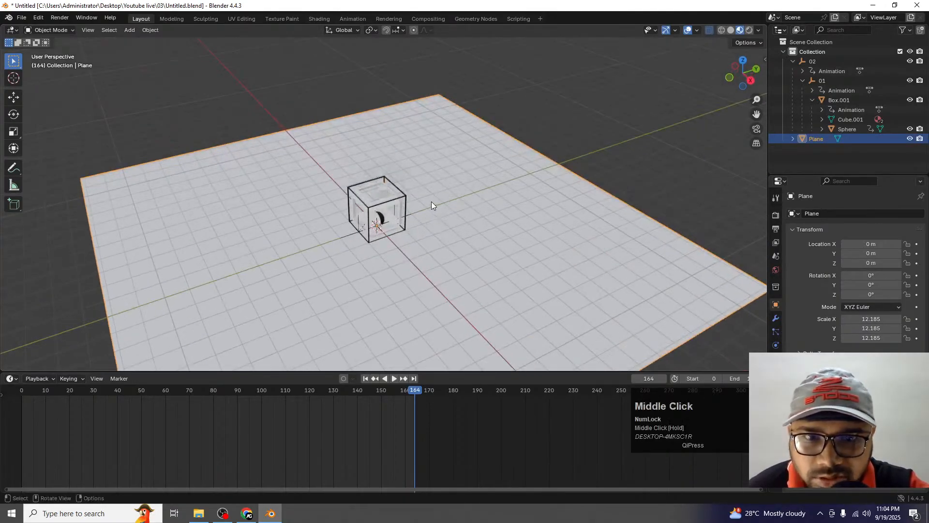
pyautogui.press('s')
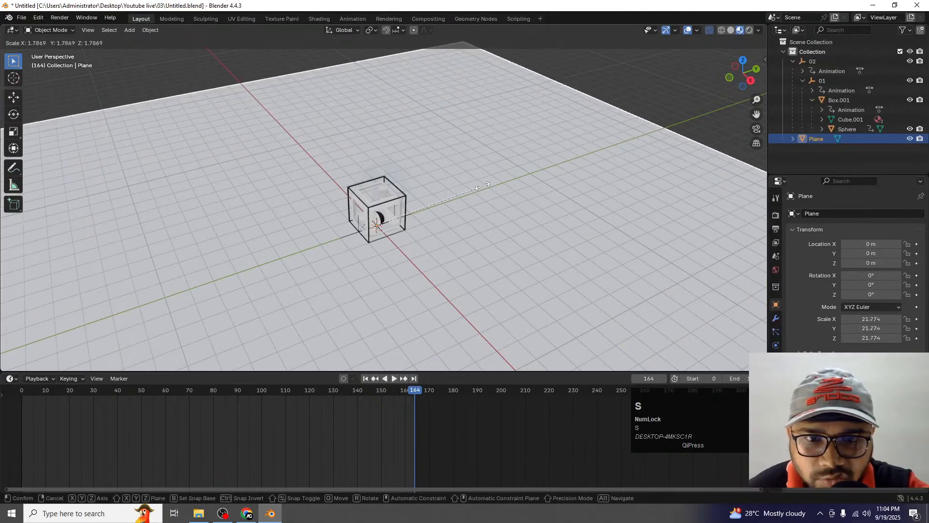
pyautogui.click(493, 183)
# Play the animation from frame 0 to check the box rolling on the enlarged plane, and return to the first frame.
pyautogui.click(375, 378)
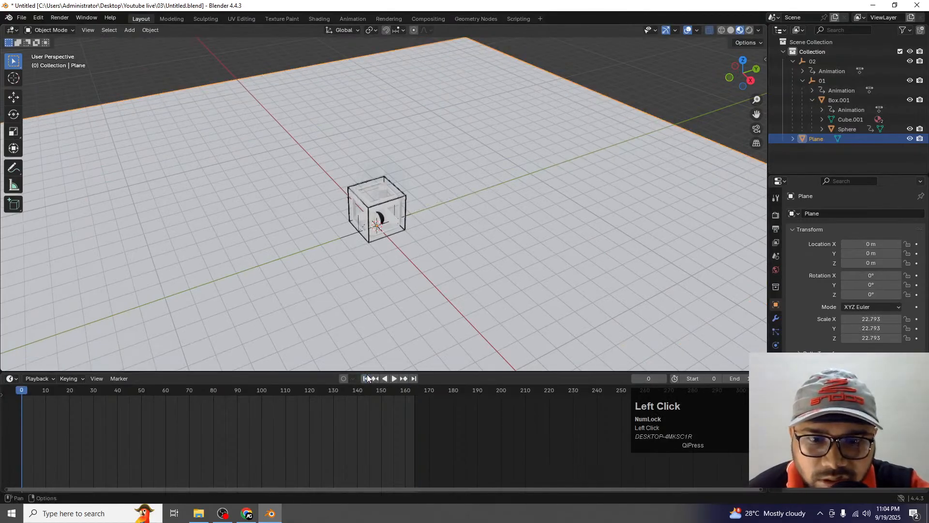
pyautogui.click(392, 378)
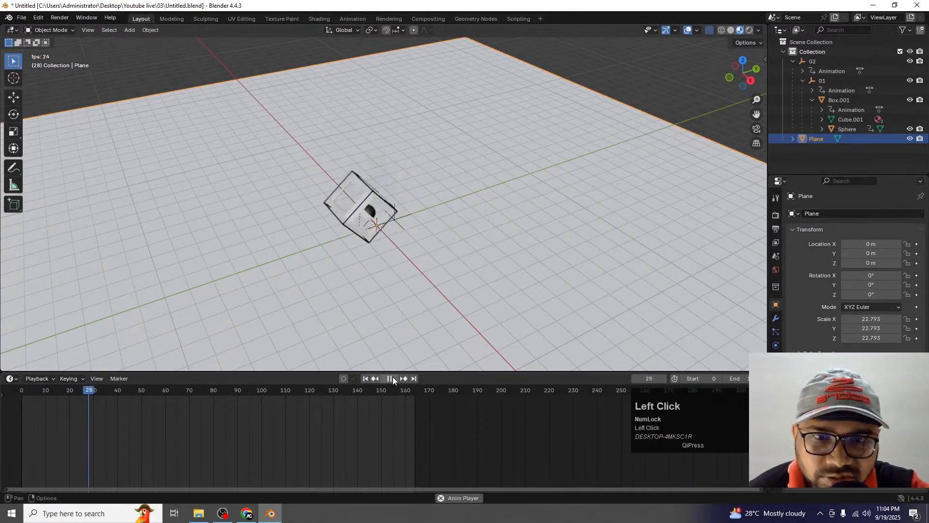
pyautogui.click(390, 379)
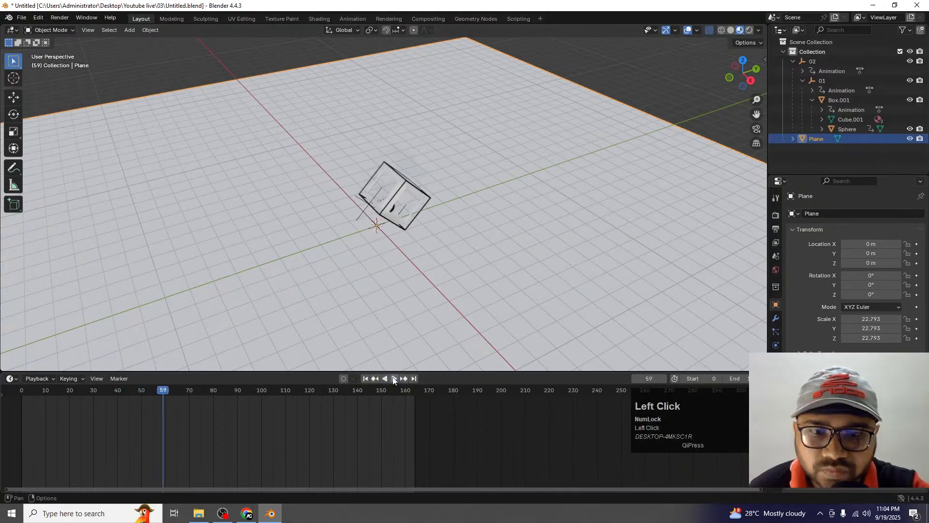
pyautogui.click(366, 379)
# Collapse the hierarchy of the 02 empty in the Outliner, switch to top view and hide the Plane.
pyautogui.scroll(3, 425, 201)
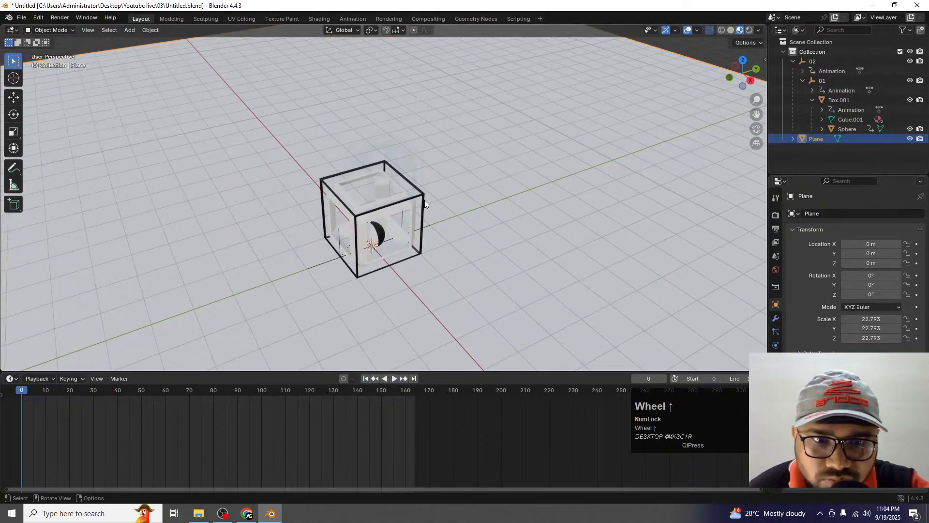
pyautogui.click(792, 59)
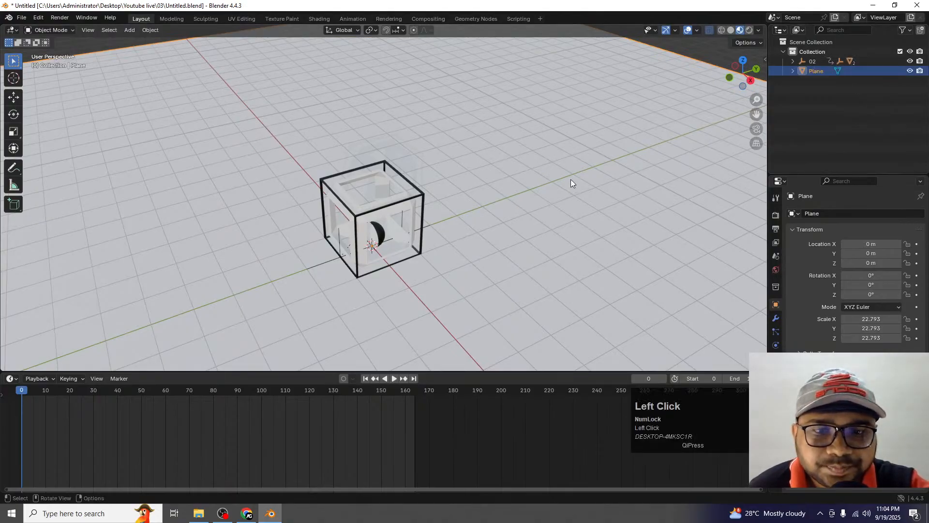
pyautogui.scroll(-2, 571, 179)
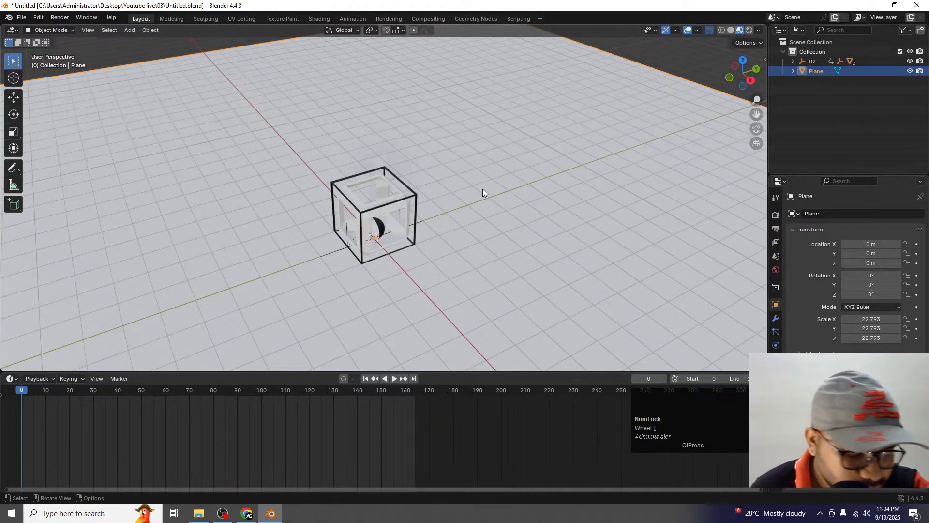
pyautogui.press('KP_7')
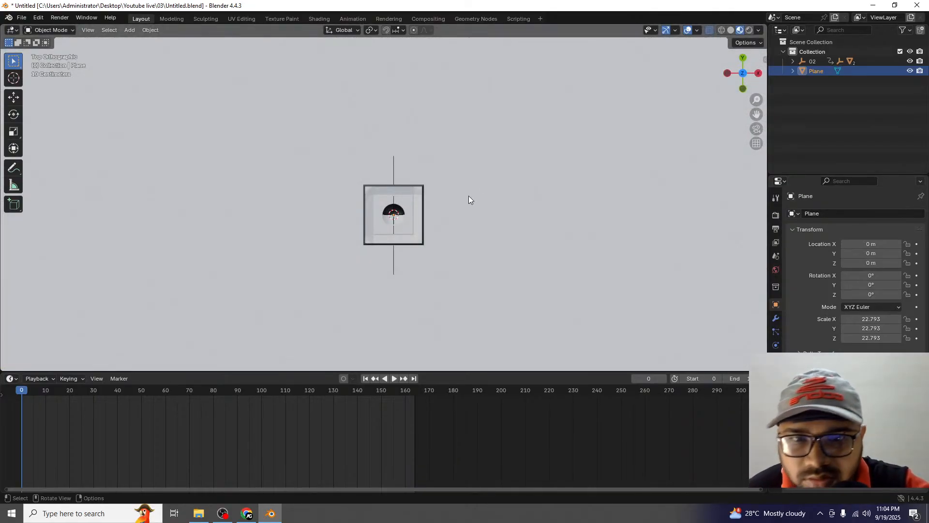
pyautogui.click(909, 71)
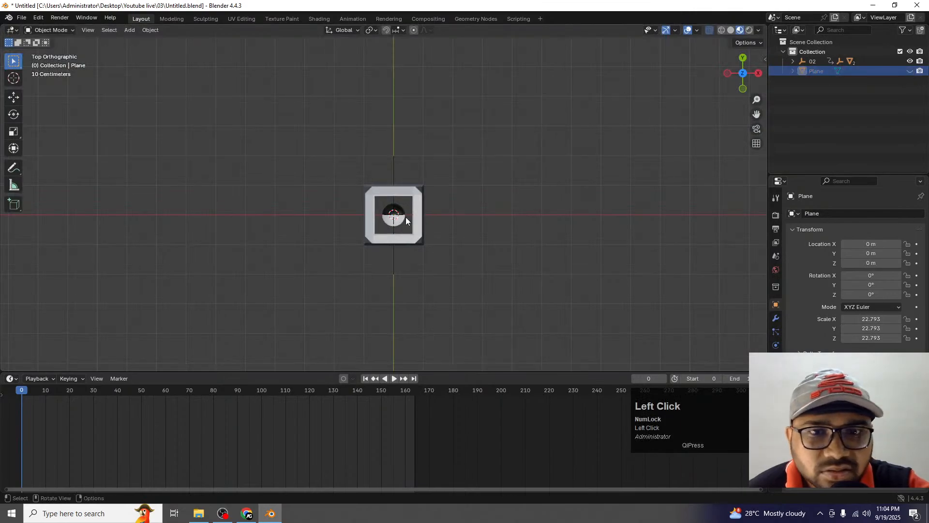
# Select the whole box rig and place a duplicate of it beside the original in the positive Y direction.
pyautogui.moveTo(525, 290); pyautogui.dragTo(304, 92)
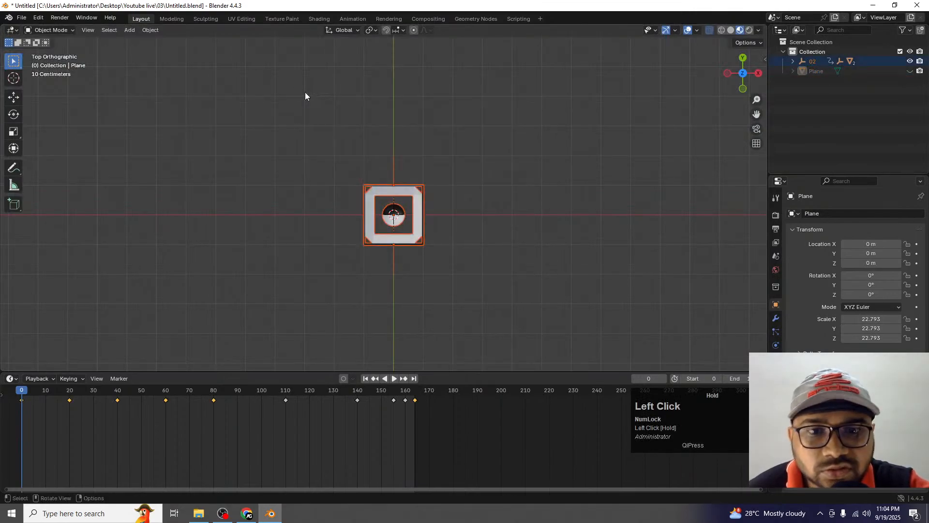
pyautogui.scroll(-3, 454, 235)
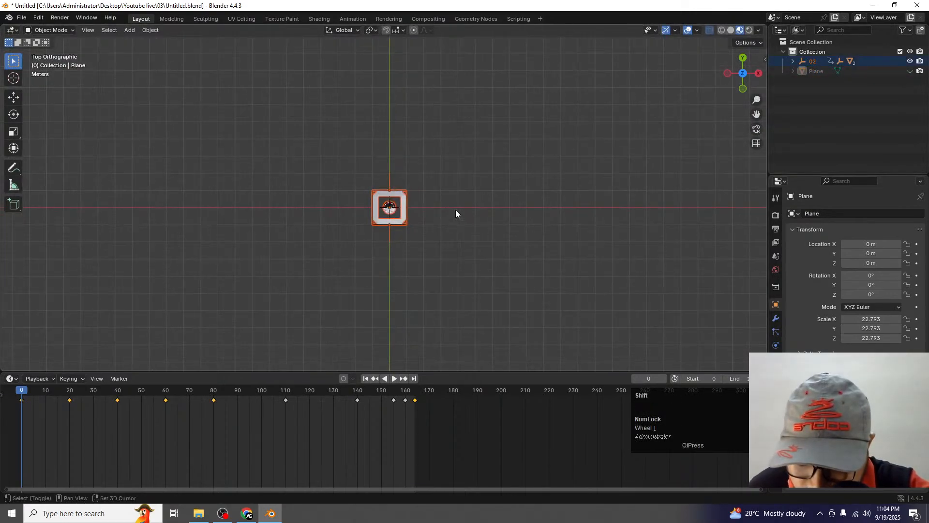
pyautogui.hotkey('shift', 'd')
pyautogui.press('y')
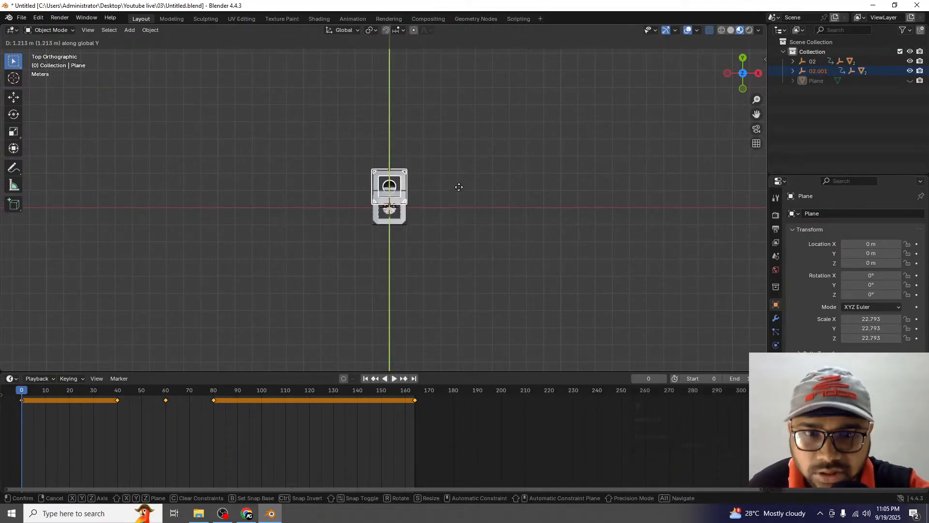
pyautogui.click(465, 145)
# Play the animation to check that the original and the duplicated box rig move together, and return to the first frame.
pyautogui.moveTo(486, 178); pyautogui.dragTo(417, 145, button='middle')
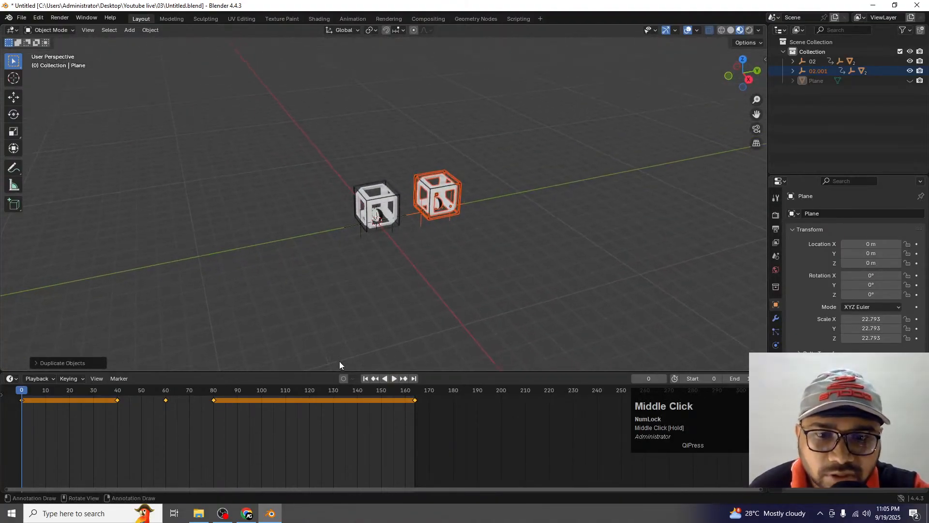
pyautogui.click(393, 378)
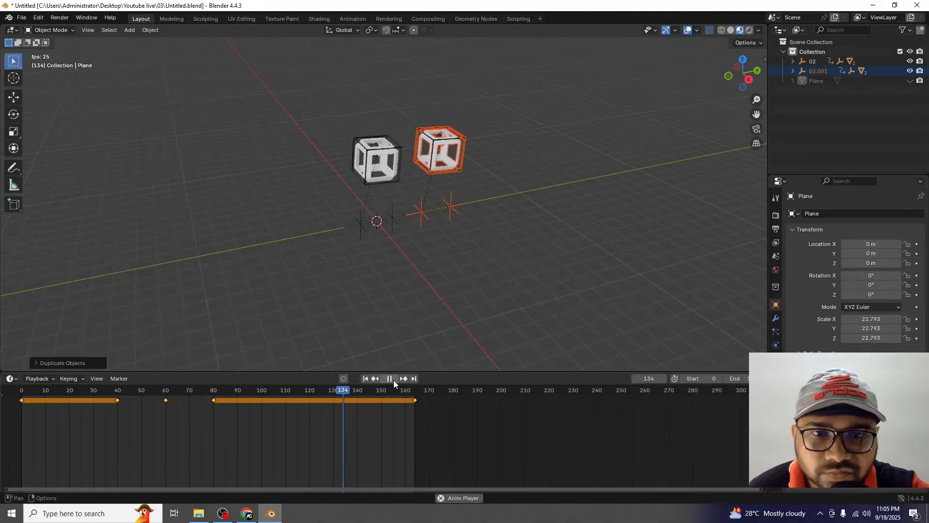
pyautogui.click(393, 379)
pyautogui.click(393, 380)
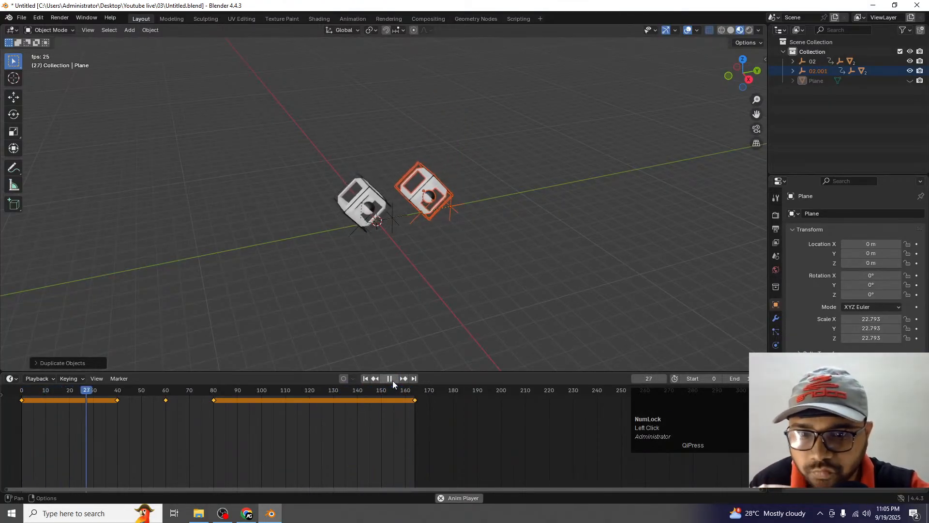
pyautogui.click(393, 380)
pyautogui.click(365, 378)
# Duplicate the selected box rig along Y to the opposite side of the original in top view, and deselect everything.
pyautogui.press('KP_7')
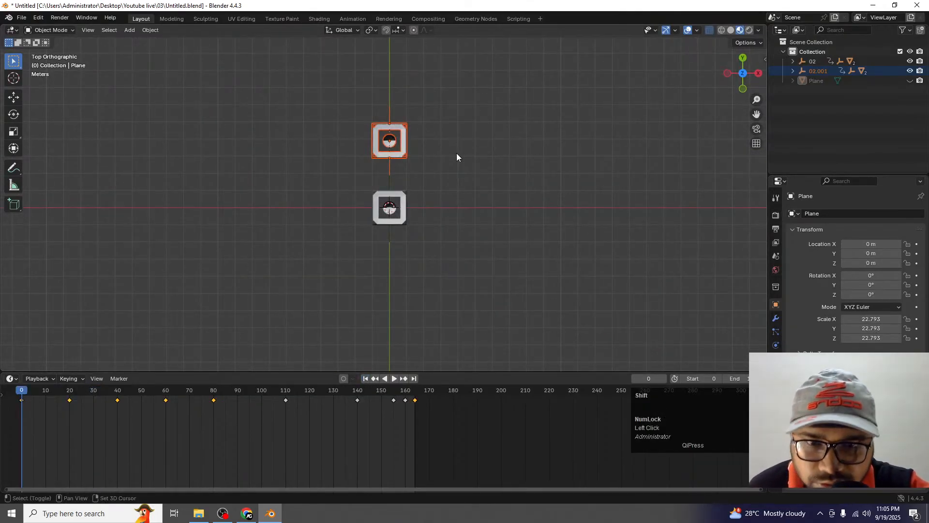
pyautogui.hotkey('shift', 'd')
pyautogui.press('y')
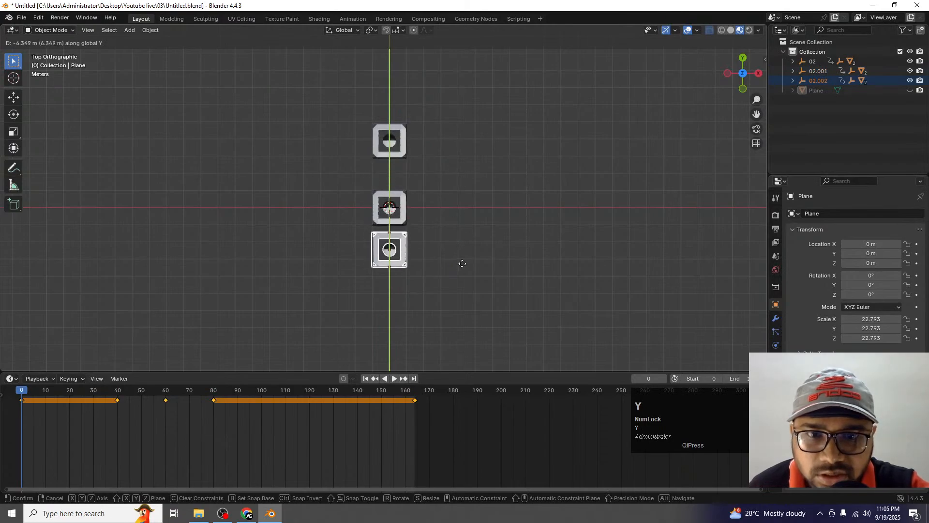
pyautogui.keyDown('ctrl'); pyautogui.click(463, 289); pyautogui.keyUp('ctrl')
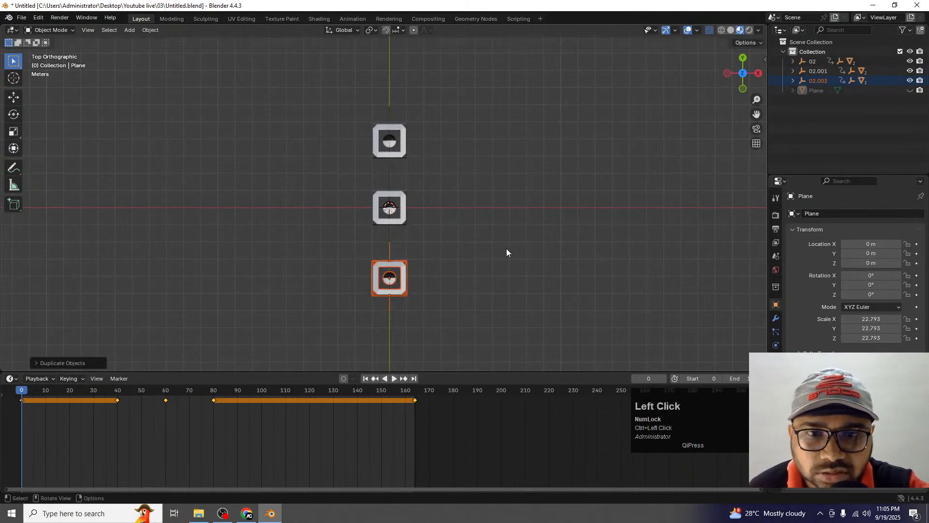
pyautogui.scroll(1, 506, 251)
pyautogui.moveTo(506, 248); pyautogui.dragTo(429, 185, button='middle')
pyautogui.click(538, 182)
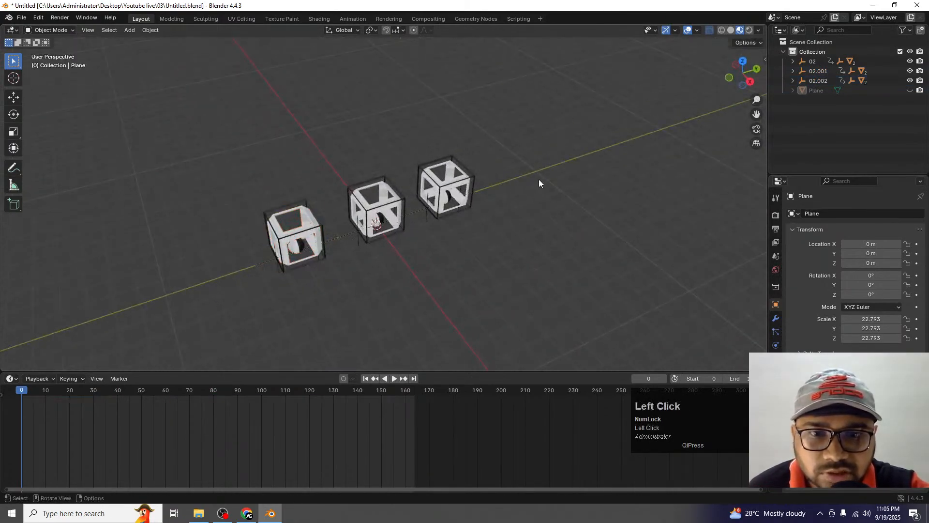
# Play the animation briefly to check all three box rigs, and return to the first frame.
pyautogui.scroll(2, 376, 265)
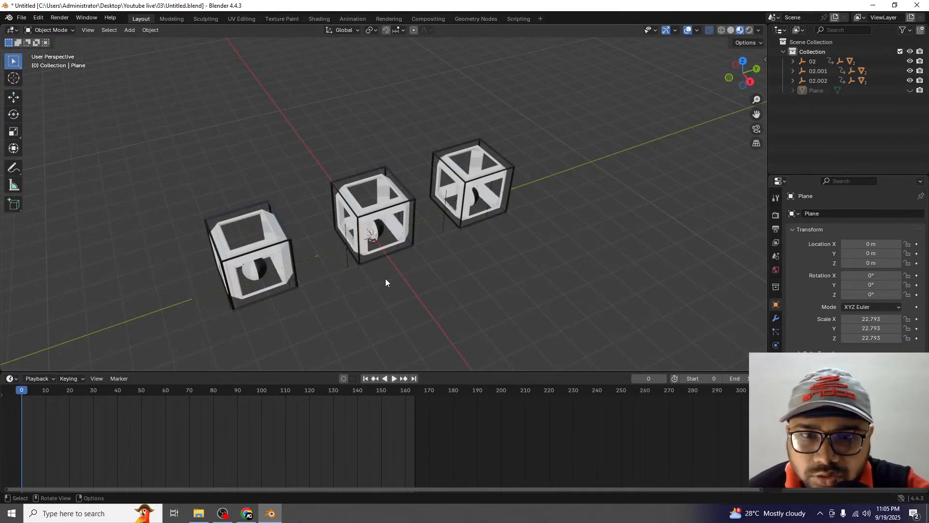
pyautogui.scroll(-4, 381, 287)
pyautogui.moveTo(405, 285); pyautogui.dragTo(398, 241, button='middle')
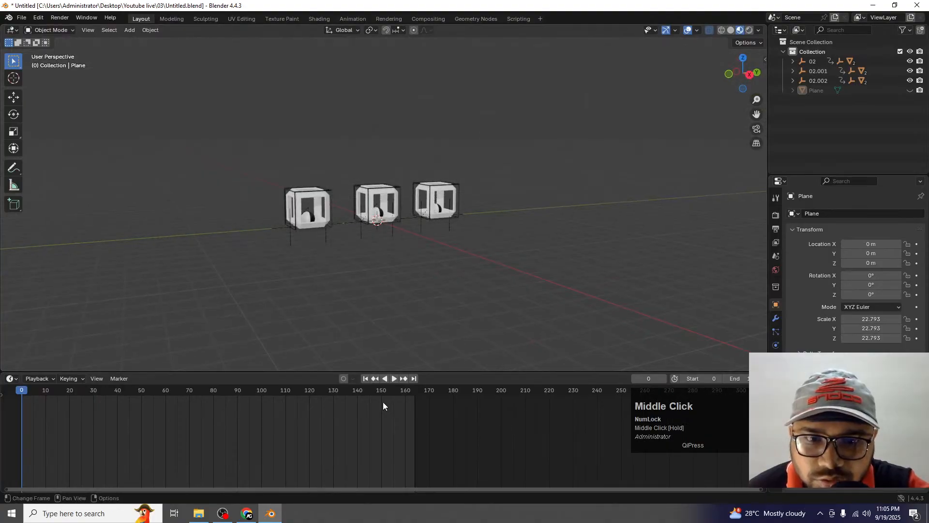
pyautogui.click(394, 379)
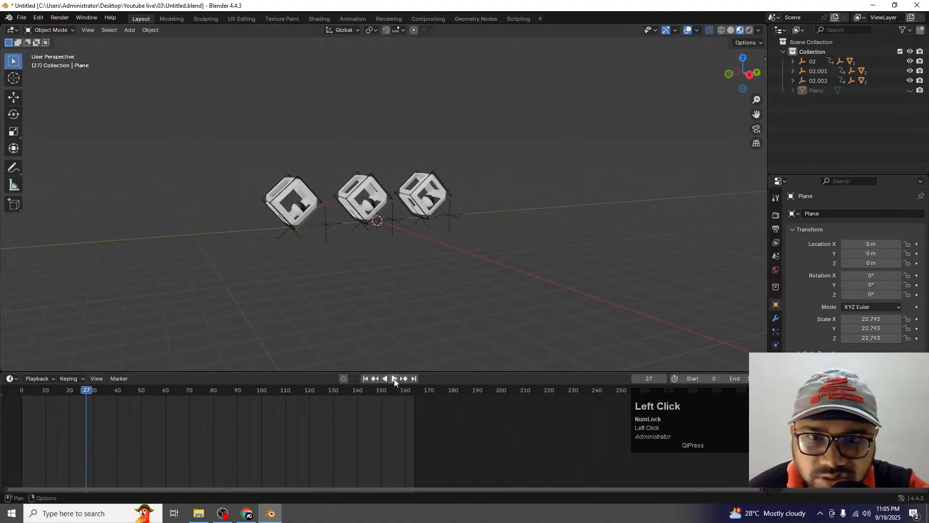
pyautogui.click(365, 378)
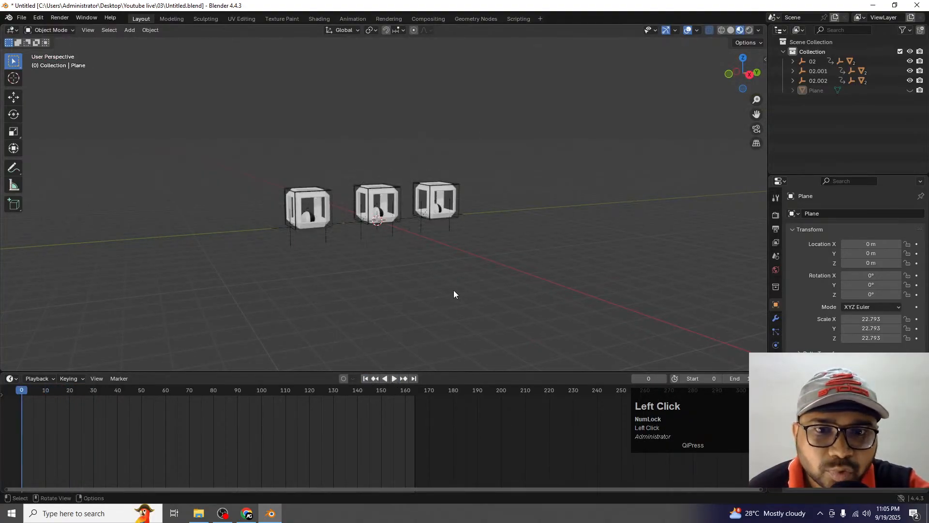
pyautogui.click(910, 71)
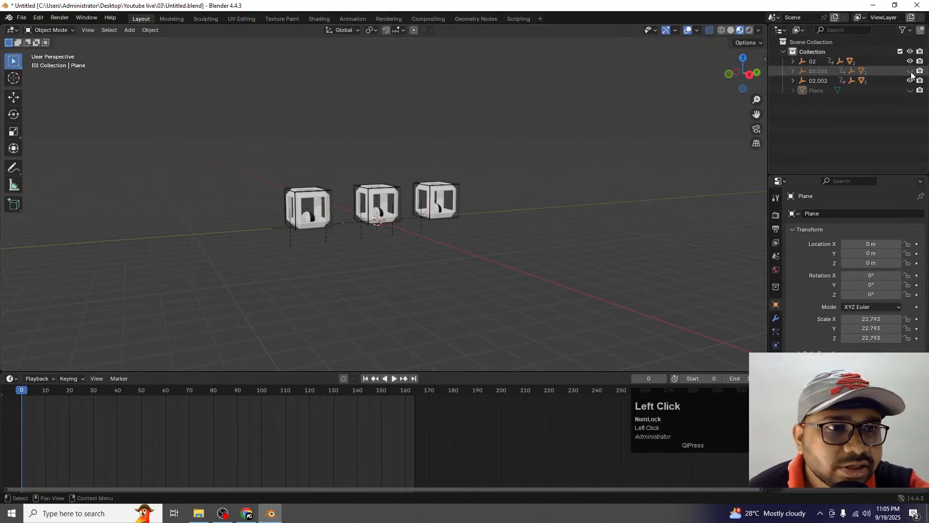
pyautogui.click(910, 62)
pyautogui.click(910, 71)
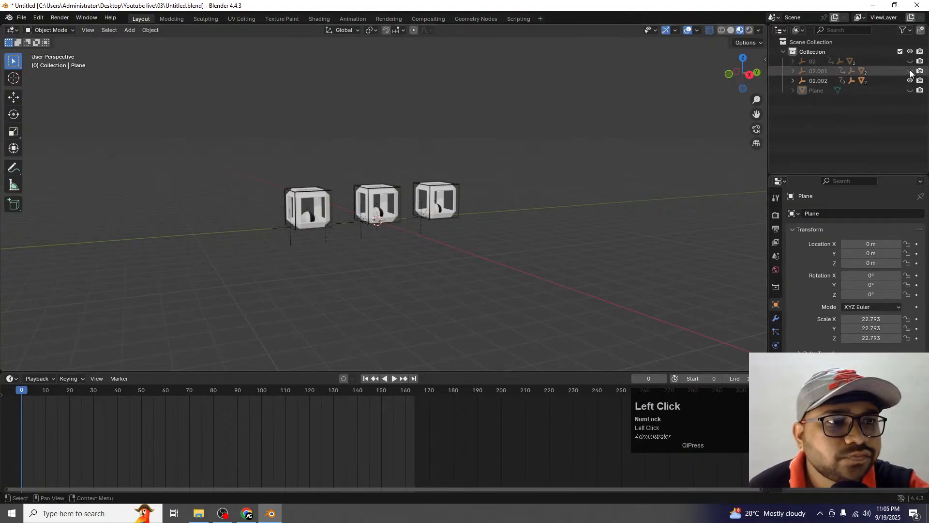
pyautogui.click(910, 61)
# Select the duplicated box rig on the negative Y side and shift all its keyframes about 29 frames earlier.
pyautogui.scroll(2, 360, 199)
pyautogui.moveTo(360, 200); pyautogui.dragTo(217, 179, button='middle')
pyautogui.moveTo(214, 144); pyautogui.dragTo(298, 267)
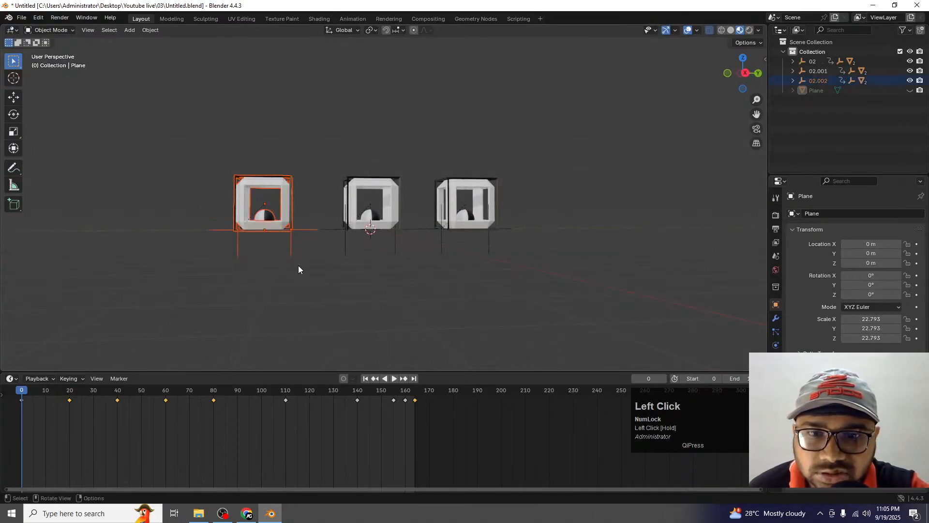
pyautogui.moveTo(449, 419); pyautogui.dragTo(10, 393)
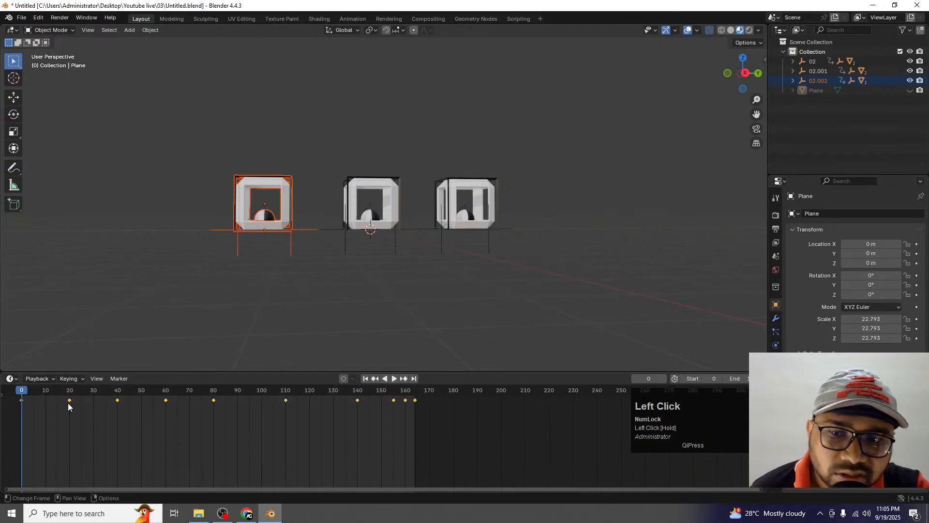
pyautogui.moveTo(68, 407); pyautogui.dragTo(3, 400)
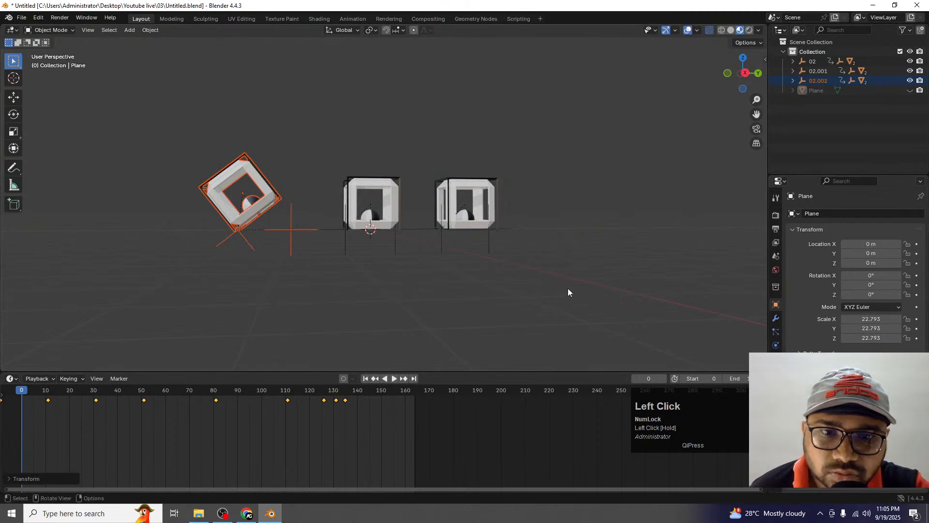
# Try shifting all keyframes of the original middle box rig about 37 frames later, and undo the shift.
pyautogui.moveTo(336, 151); pyautogui.dragTo(398, 279)
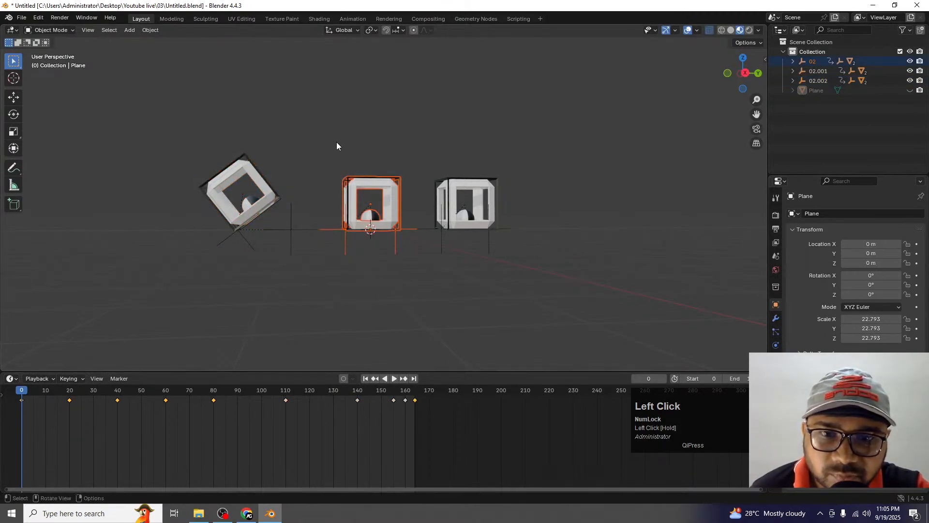
pyautogui.moveTo(337, 145); pyautogui.dragTo(405, 254)
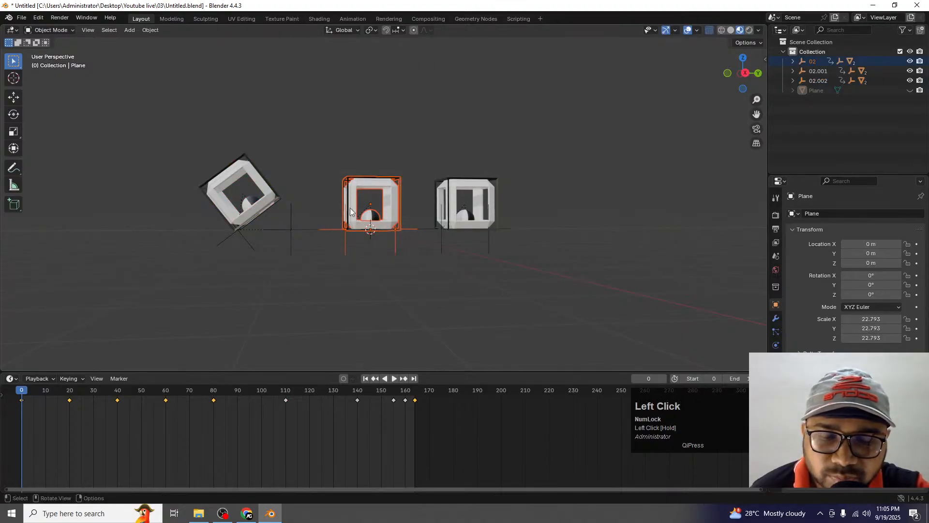
pyautogui.moveTo(455, 420); pyautogui.dragTo(20, 403)
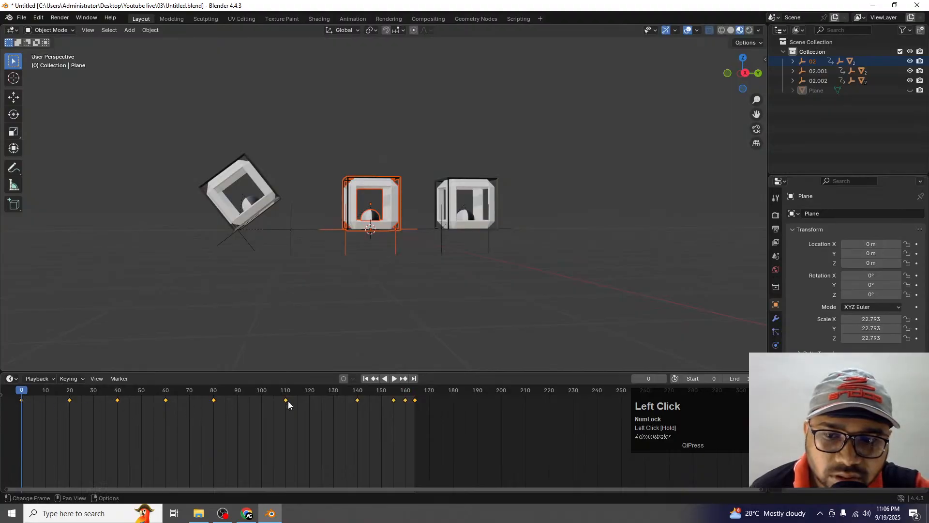
pyautogui.moveTo(116, 403); pyautogui.dragTo(206, 398)
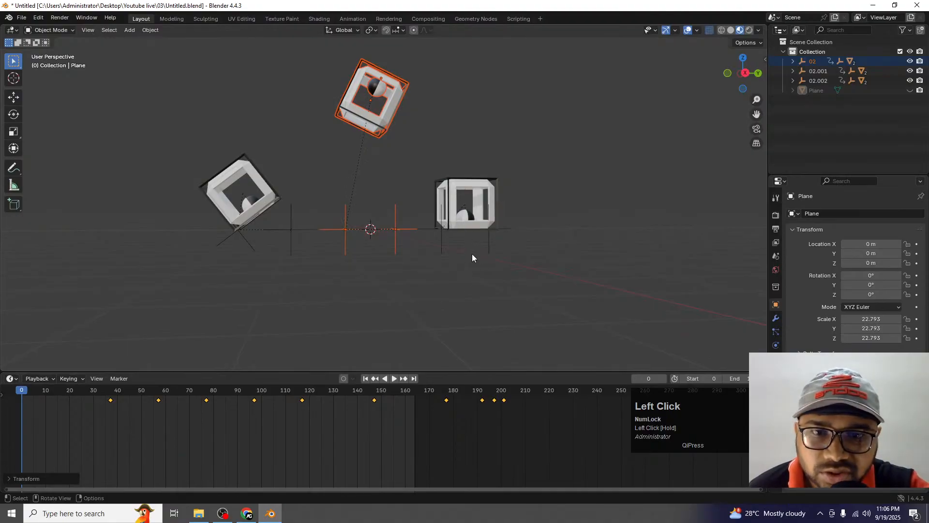
pyautogui.hotkey('ctrl', 'z')
# Select the duplicated box rig on the positive Y side and shift all its keyframes about 41 frames later.
pyautogui.moveTo(508, 279); pyautogui.dragTo(431, 139)
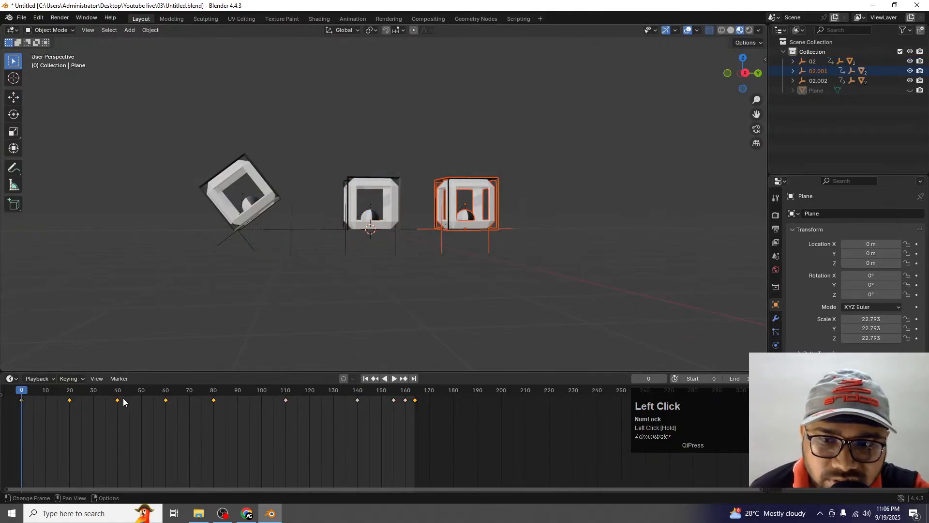
pyautogui.moveTo(117, 399); pyautogui.dragTo(276, 399)
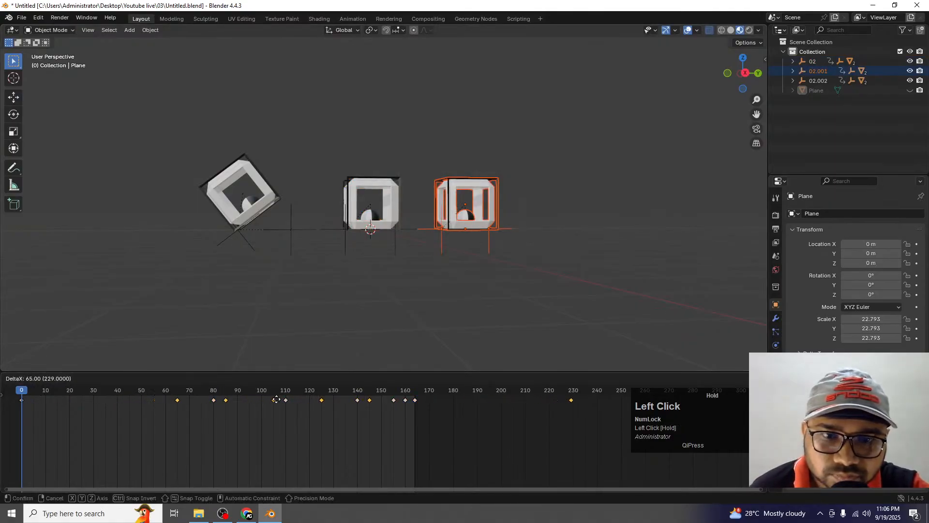
pyautogui.rightClick(286, 401)
pyautogui.moveTo(500, 430); pyautogui.dragTo(120, 403)
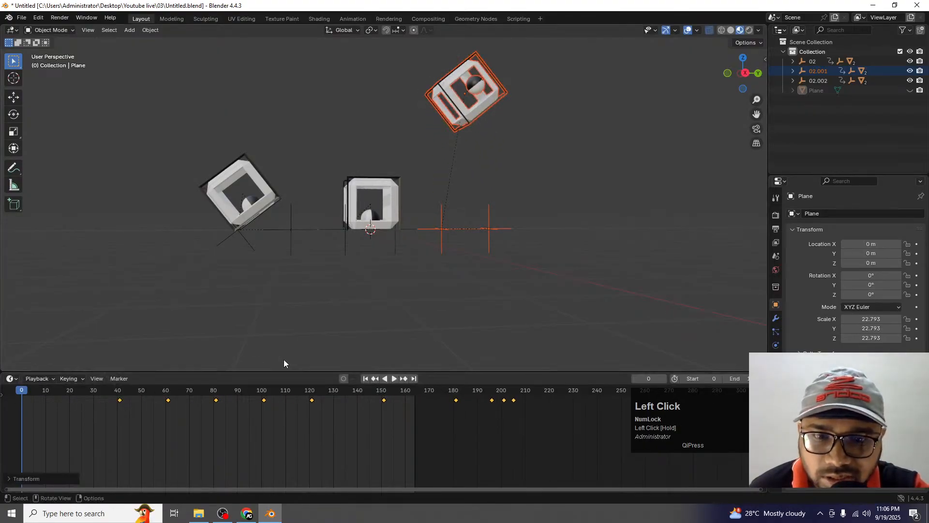
# Shift the positive Y rig's keyframes about 45 frames further, starting at frame 86, and play the animation from the first frame.
pyautogui.click(399, 378)
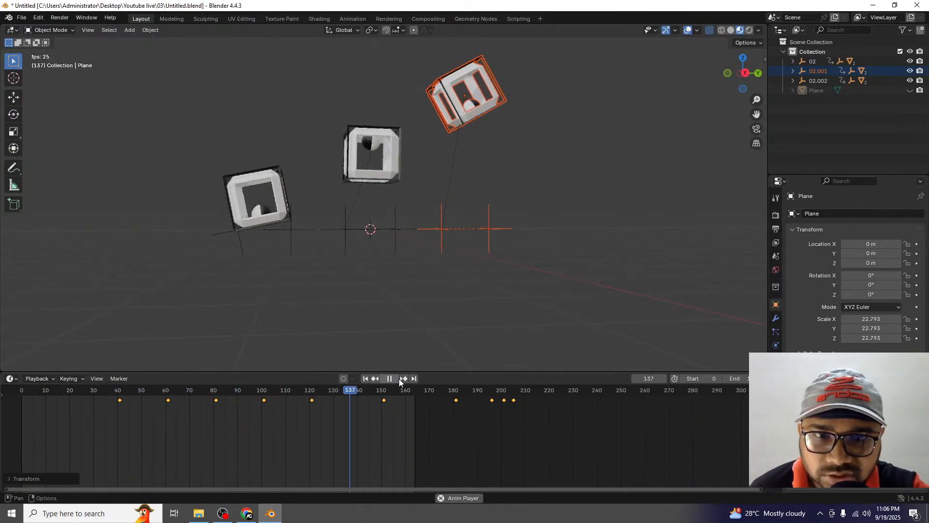
pyautogui.moveTo(400, 392); pyautogui.dragTo(278, 397)
pyautogui.click(365, 379)
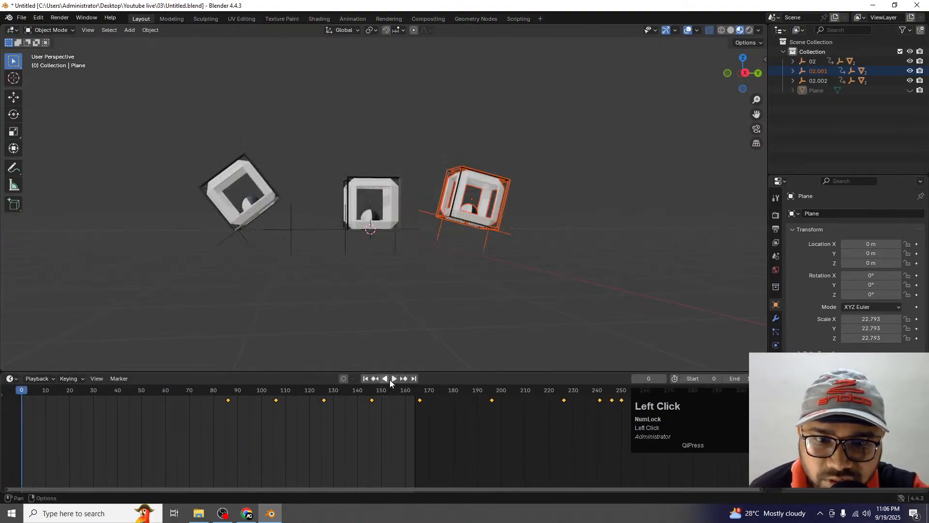
pyautogui.click(394, 378)
pyautogui.click(390, 378)
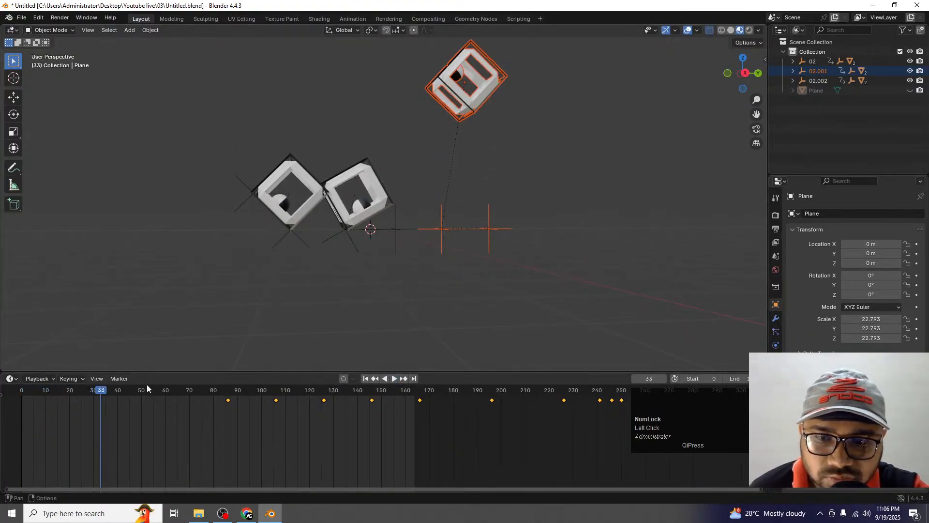
pyautogui.moveTo(145, 390); pyautogui.dragTo(21, 389)
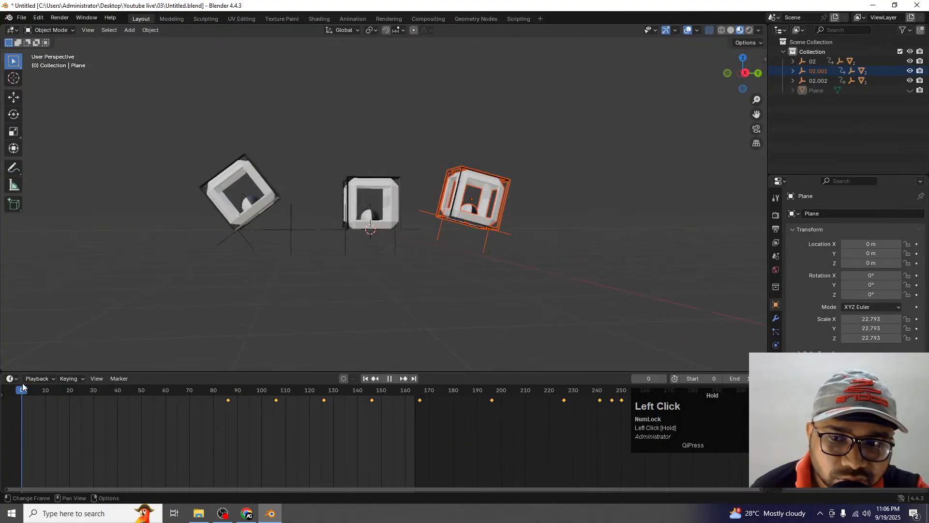
# Select the negative Y box rig, preview its timing, and shift its keyframes 6 frames later.
pyautogui.moveTo(178, 129); pyautogui.dragTo(295, 291)
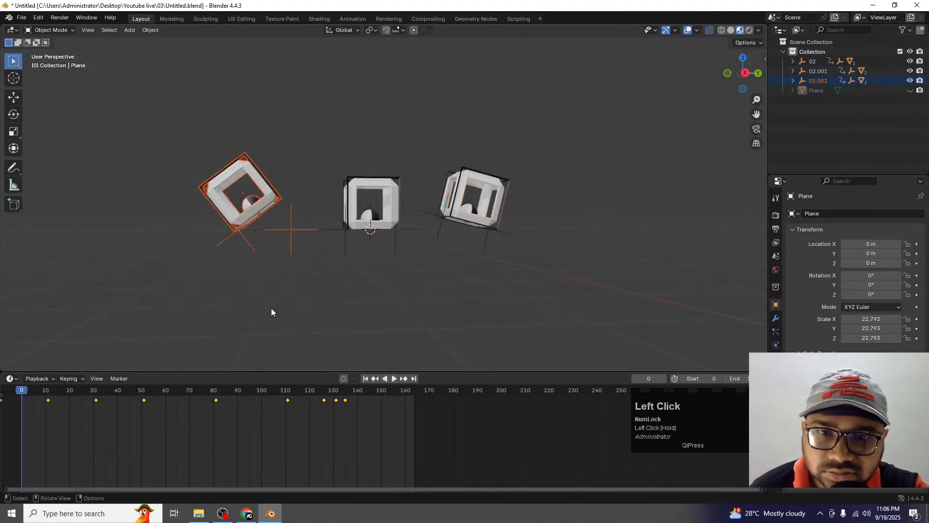
pyautogui.press('space')
pyautogui.press('space')
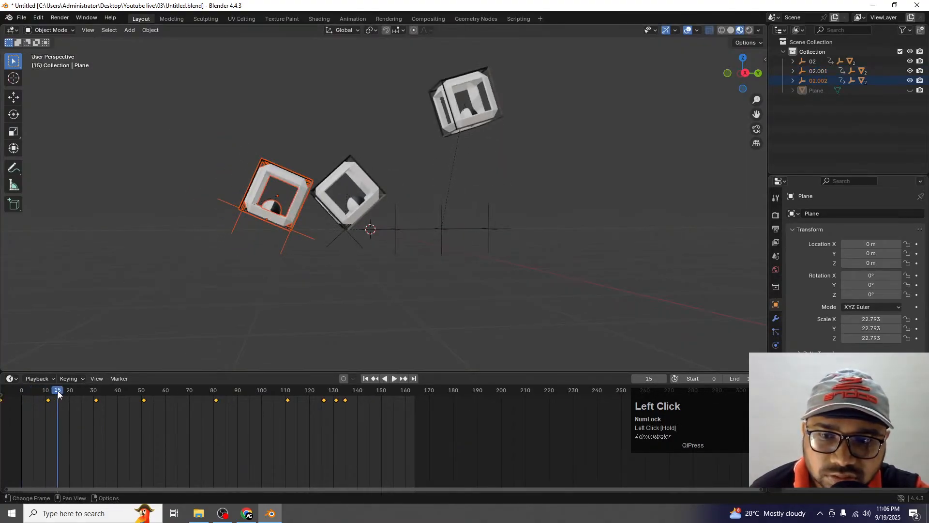
pyautogui.press('g')
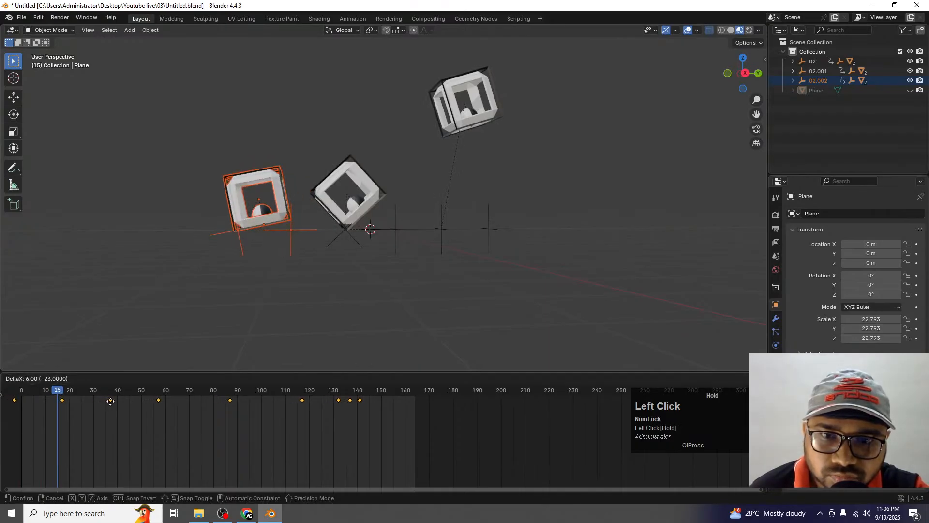
pyautogui.click(109, 401)
pyautogui.click(27, 390)
pyautogui.press('space')
pyautogui.press('Escape')
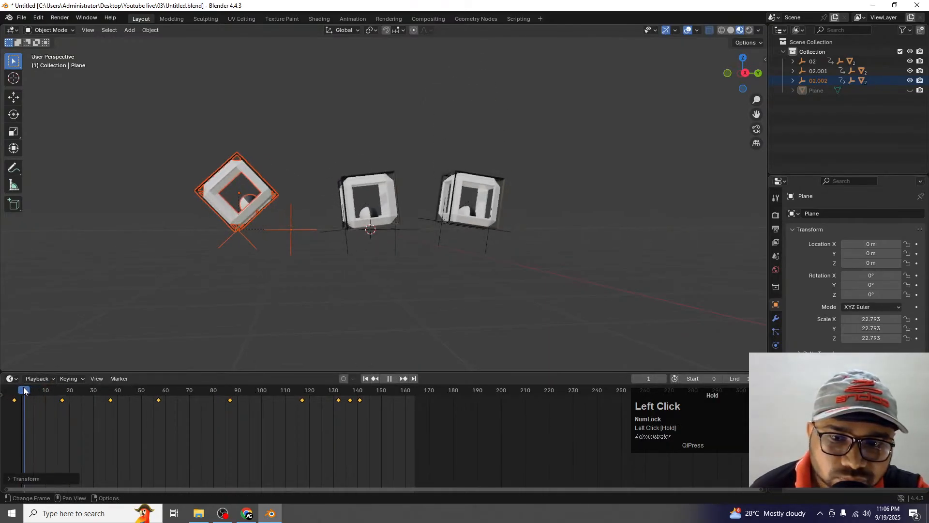
# Shift the negative Y rig's keyframes about 21 frames earlier and play the animation to check the three rigs' timing.
pyautogui.click(393, 378)
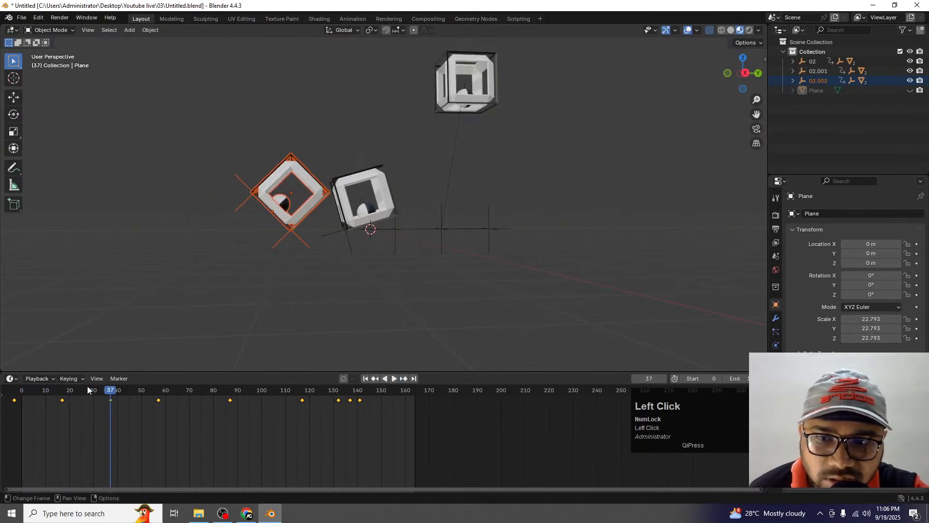
pyautogui.click(101, 390)
pyautogui.moveTo(111, 402); pyautogui.dragTo(58, 391)
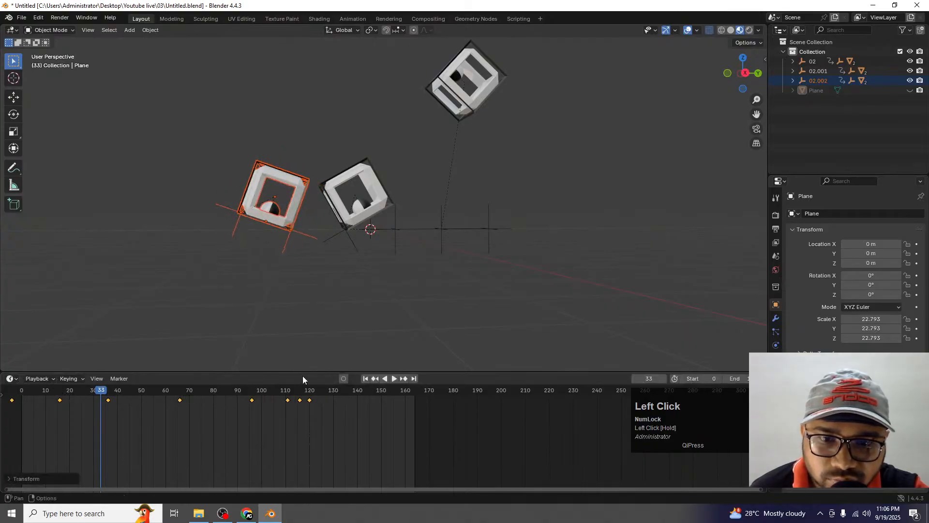
pyautogui.click(390, 378)
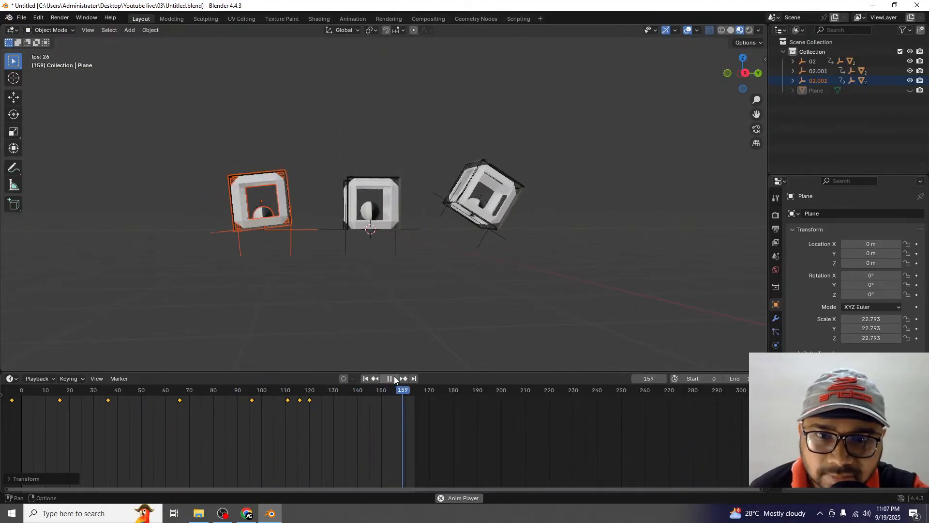
pyautogui.click(395, 378)
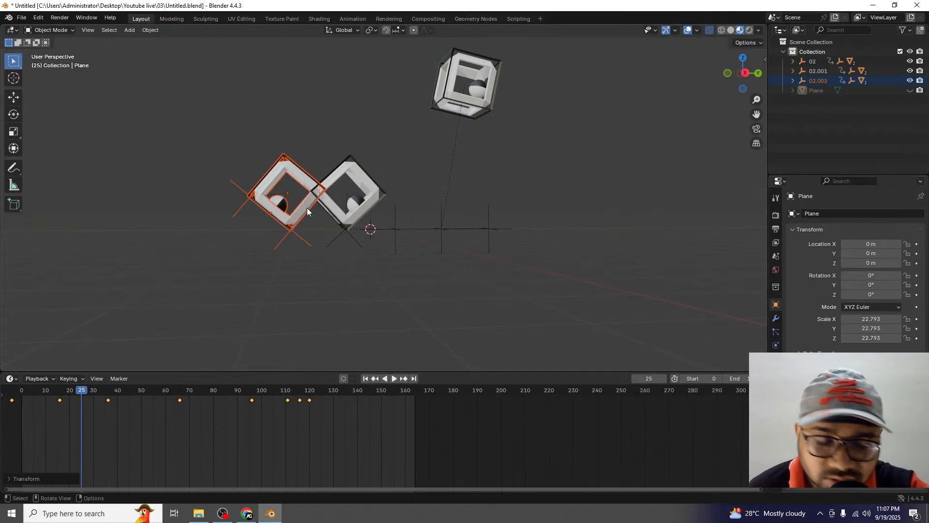
# In top view, move the negative Y box rig about 2.5 m along positive X, clear of the middle rig.
pyautogui.moveTo(317, 335); pyautogui.dragTo(363, 254, button='middle')
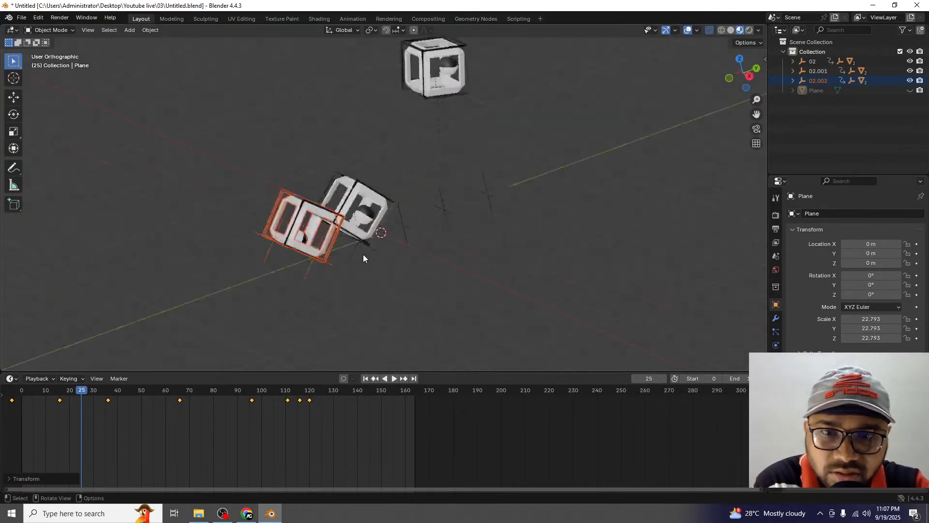
pyautogui.press('KP_7')
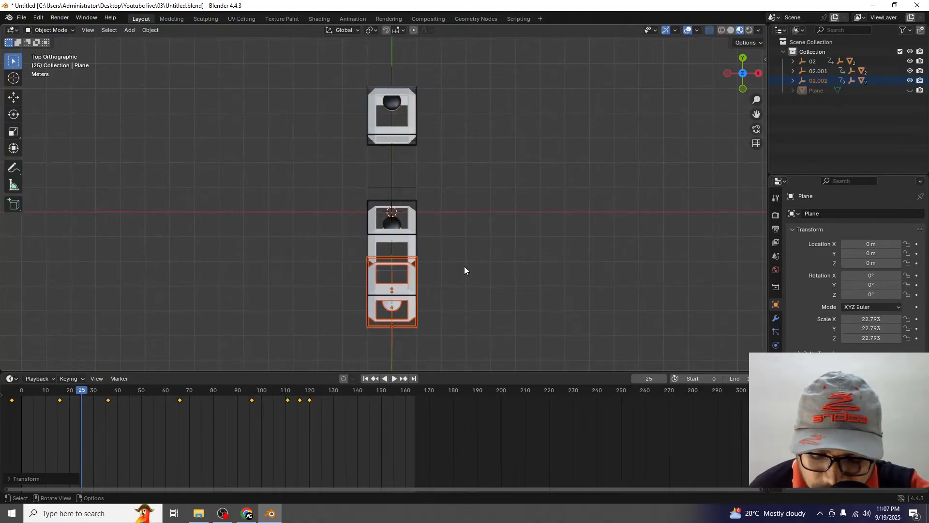
pyautogui.press('g')
pyautogui.press('x')
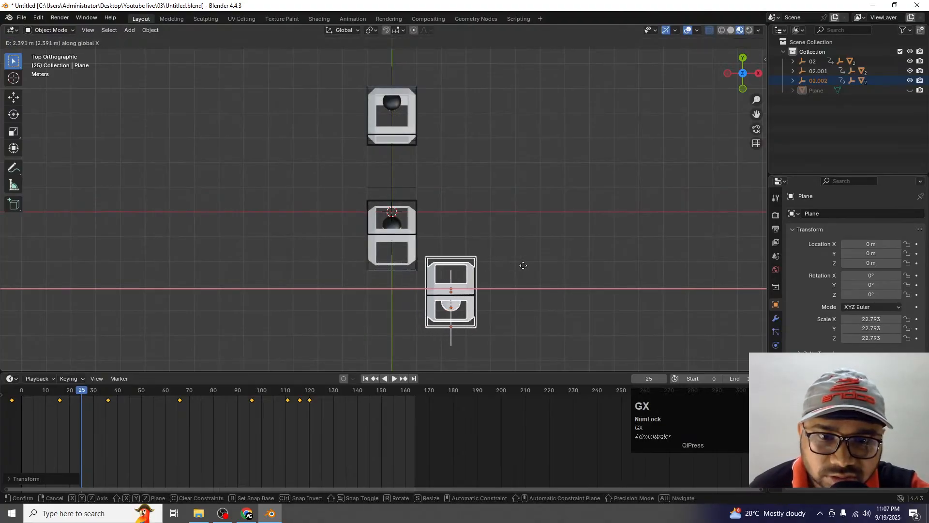
pyautogui.click(529, 265)
# Select the positive Y box rig and move it along negative X, offsetting it from the middle rig.
pyautogui.scroll(-2, 420, 159)
pyautogui.moveTo(312, 94); pyautogui.dragTo(424, 162)
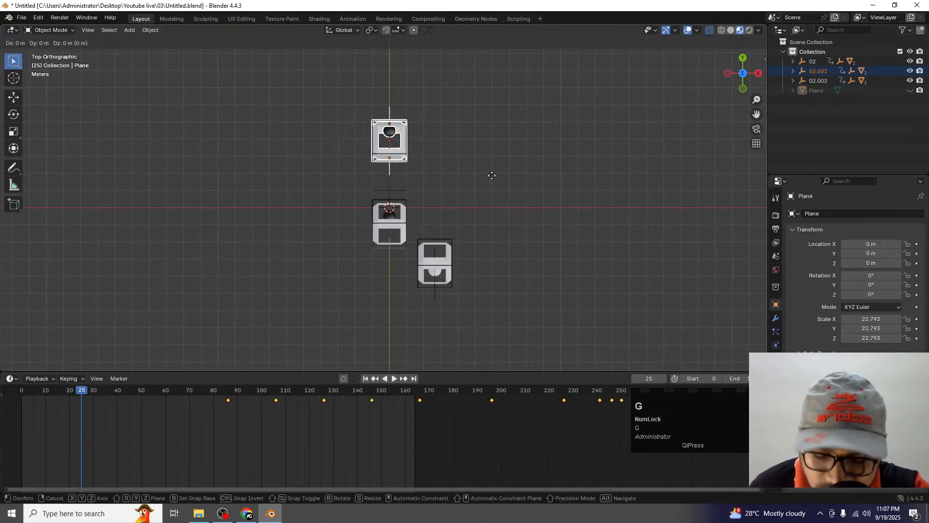
pyautogui.press('g')
pyautogui.press('x')
pyautogui.click(454, 181)
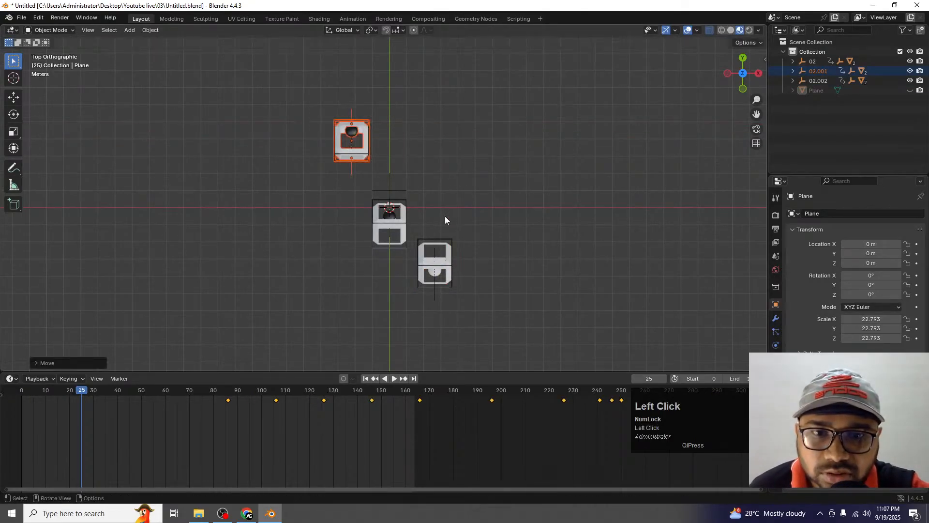
# Play the animation in a perspective view to check the staggered box rigs, and return to the first frame.
pyautogui.moveTo(444, 162); pyautogui.dragTo(352, 147, button='middle')
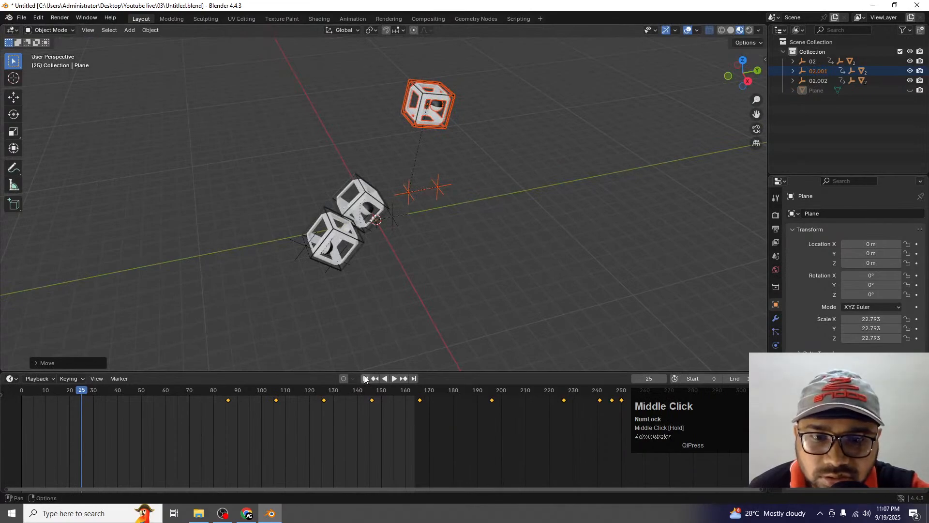
pyautogui.click(395, 379)
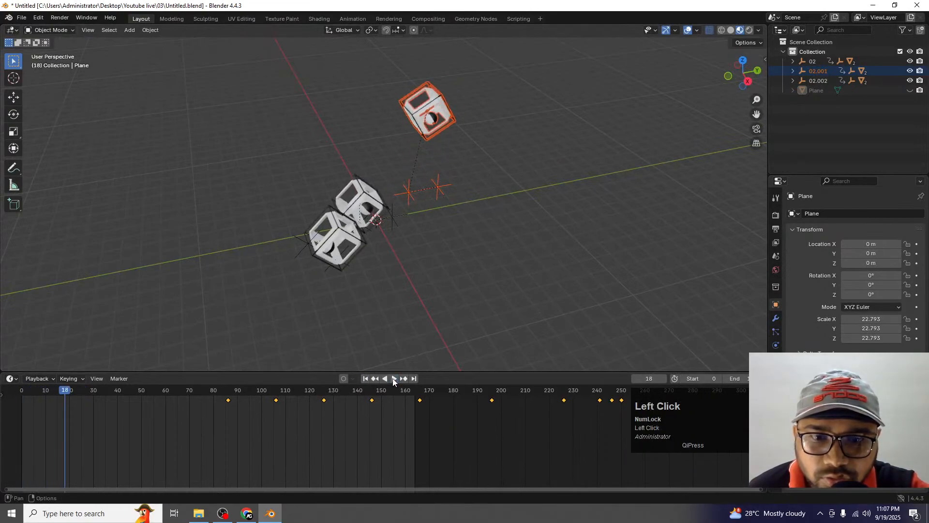
pyautogui.click(389, 379)
pyautogui.click(366, 378)
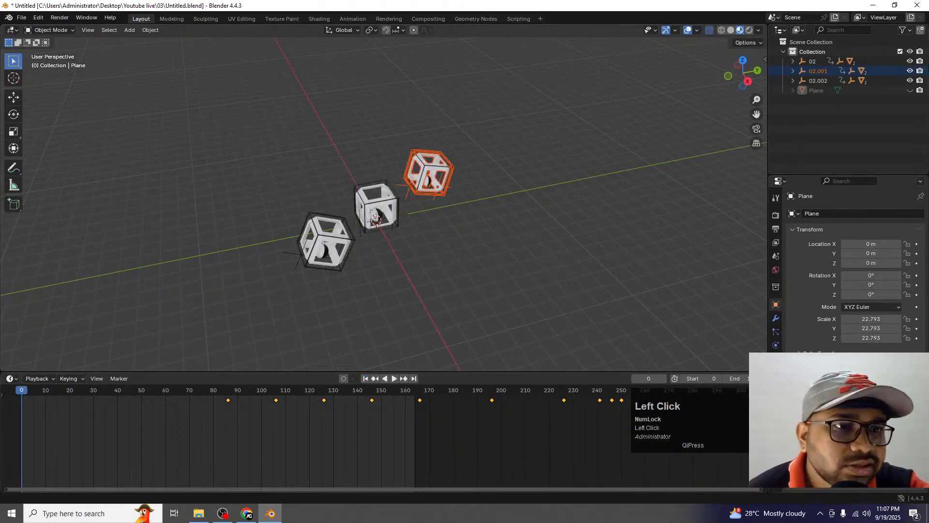
# Unhide the floor plane, add a camera to the scene and look through it.
pyautogui.click(910, 90)
pyautogui.scroll(1, 469, 181)
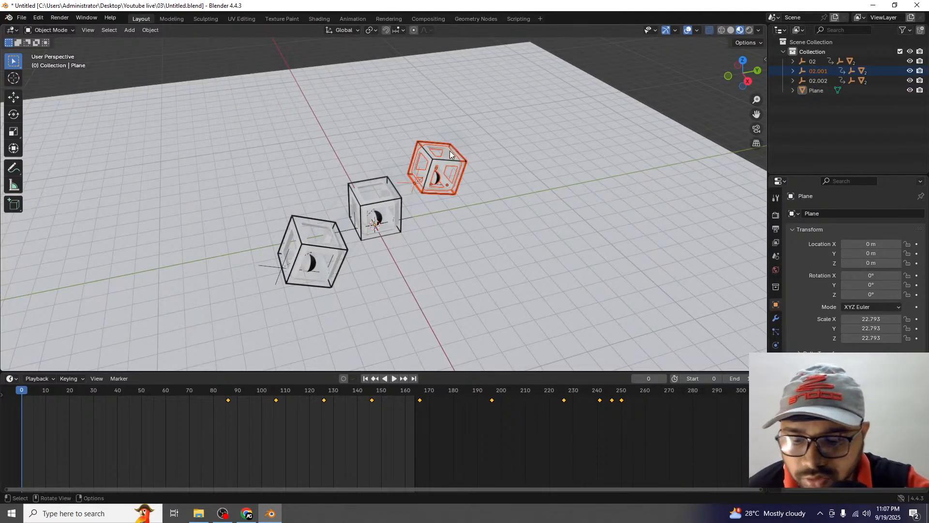
pyautogui.hotkey('shift', 'a')
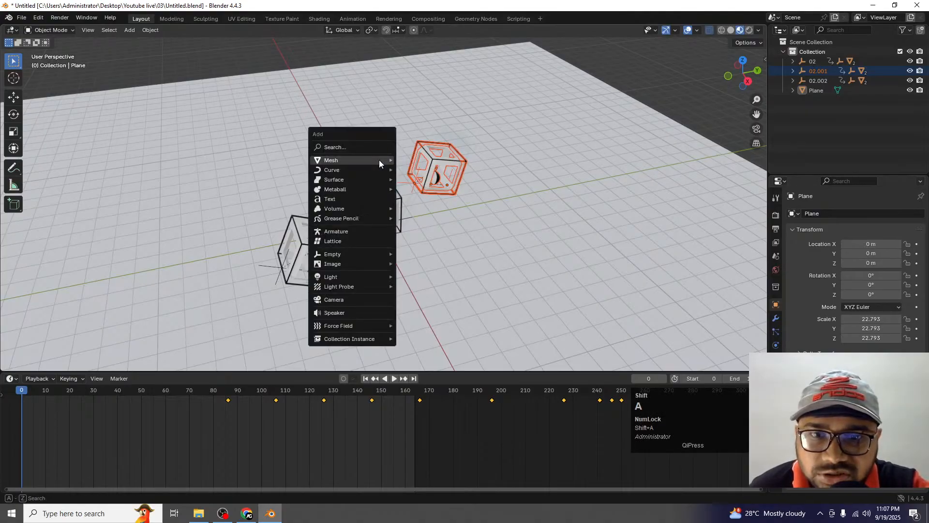
pyautogui.moveTo(350, 254)
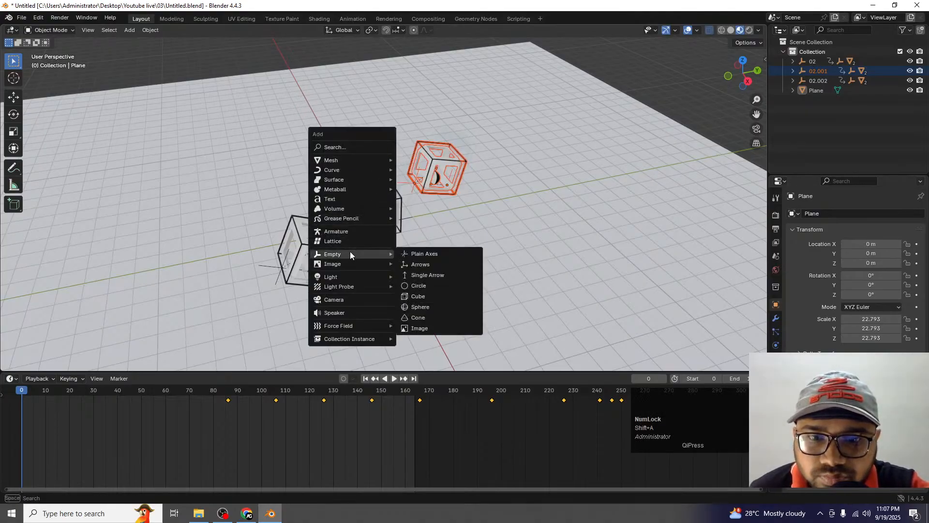
pyautogui.click(336, 299)
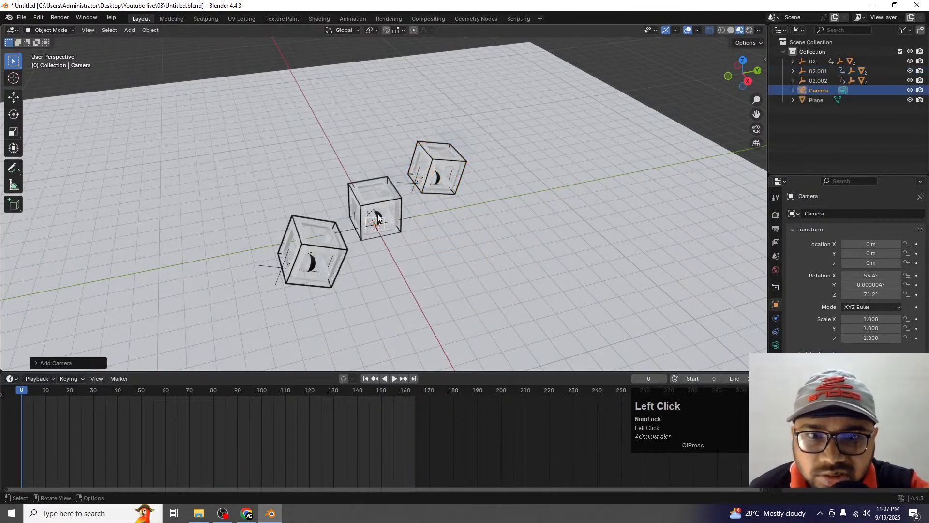
pyautogui.press('KP_0')
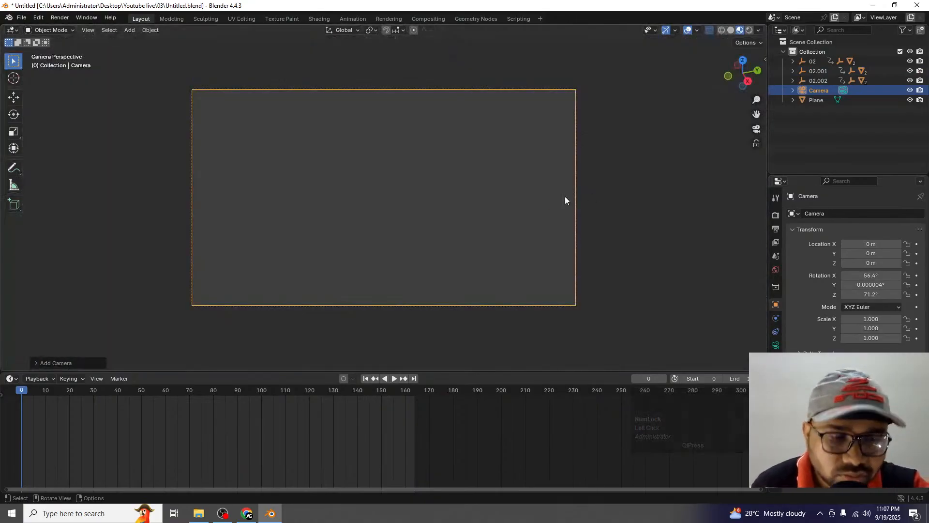
# Lock the camera to the view and pull it back until all three box rigs fit in its frame.
pyautogui.click(776, 346)
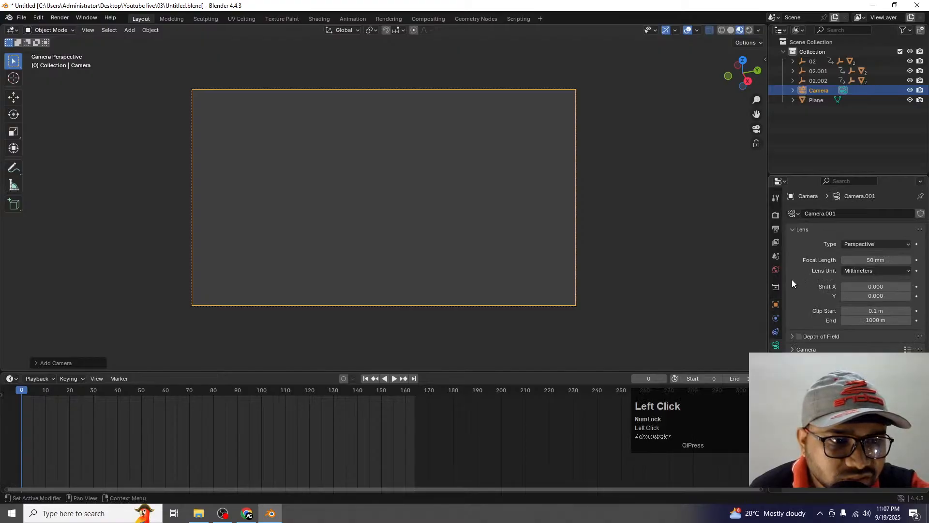
pyautogui.scroll(-3, 449, 211)
pyautogui.scroll(3, 449, 211)
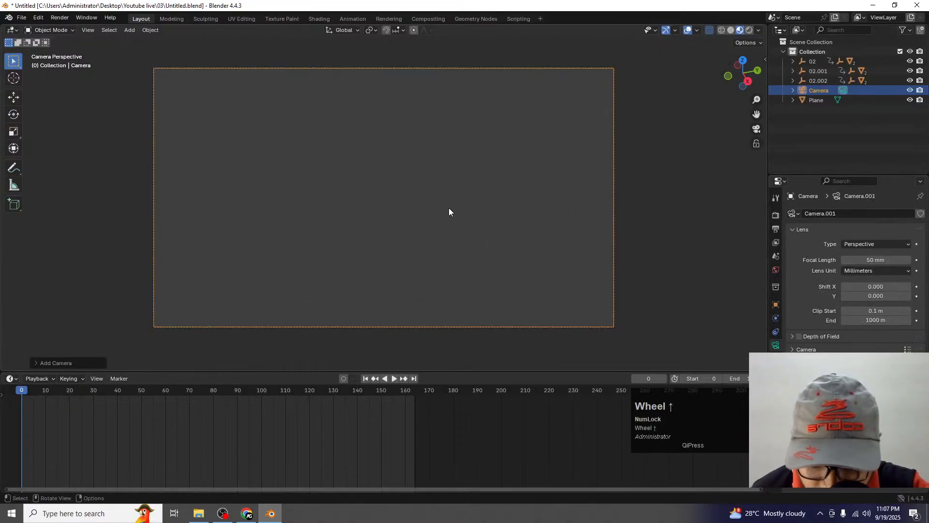
pyautogui.scroll(-3, 449, 211)
pyautogui.scroll(1, 449, 211)
pyautogui.press('n')
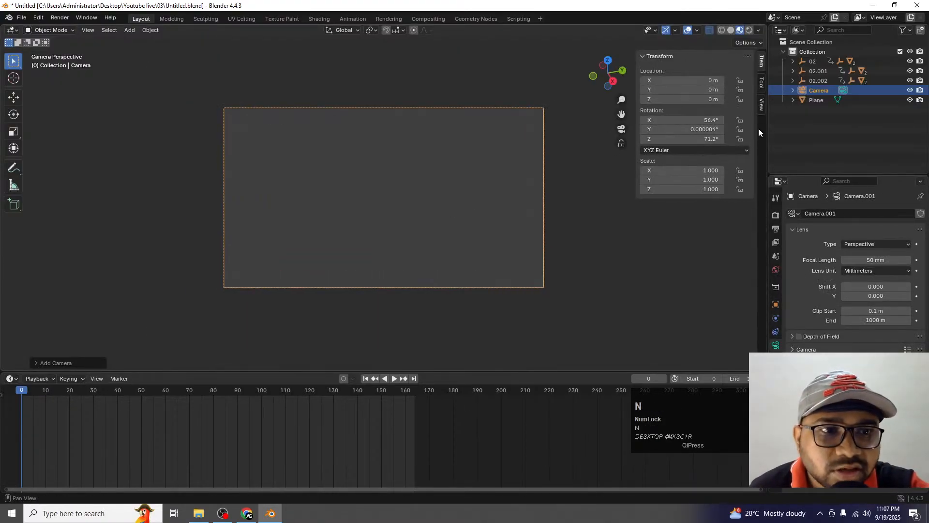
pyautogui.click(762, 107)
pyautogui.click(691, 187)
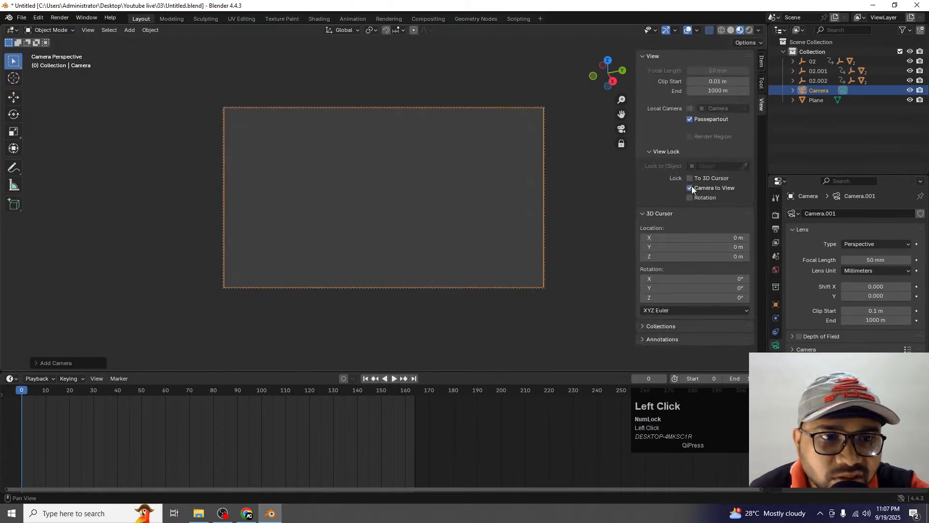
pyautogui.scroll(-3, 430, 183)
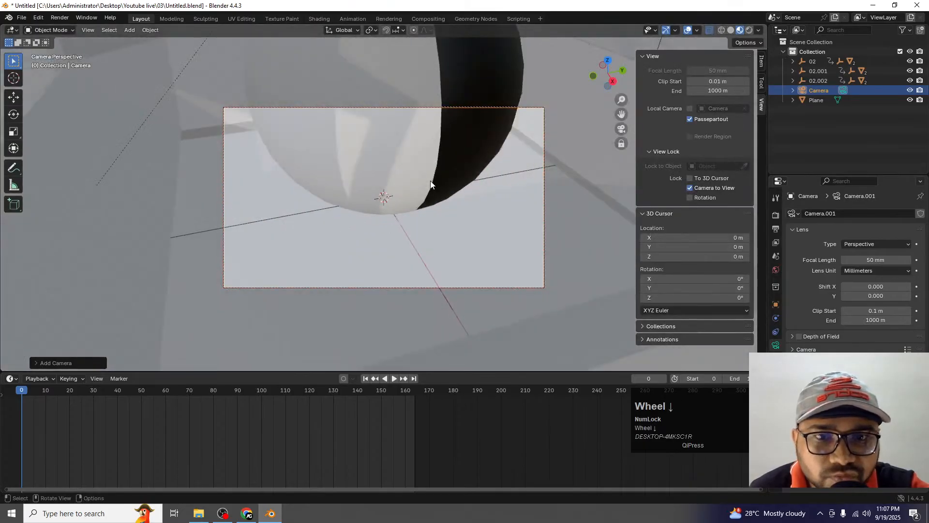
pyautogui.scroll(-5, 431, 181)
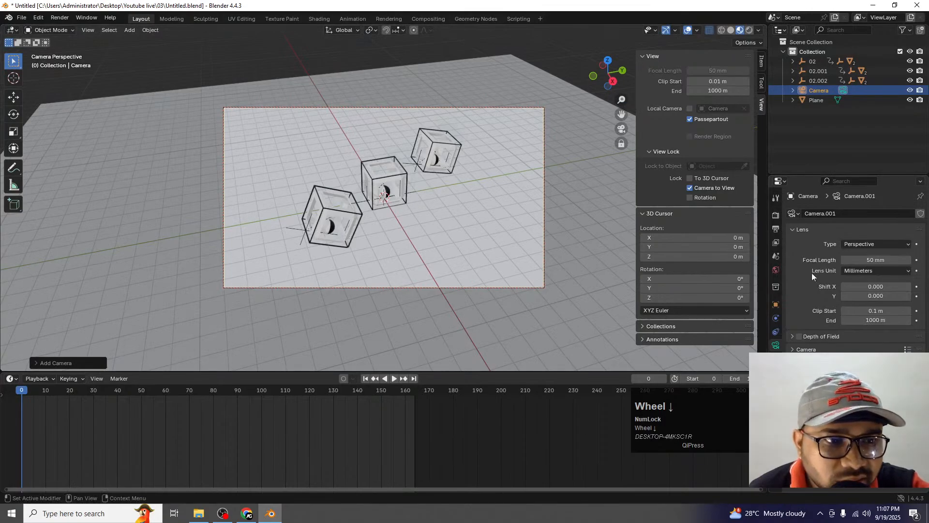
# Set the camera's focal length to 120 mm, reframe the three box rigs, and unlock the camera from the view.
pyautogui.click(871, 259)
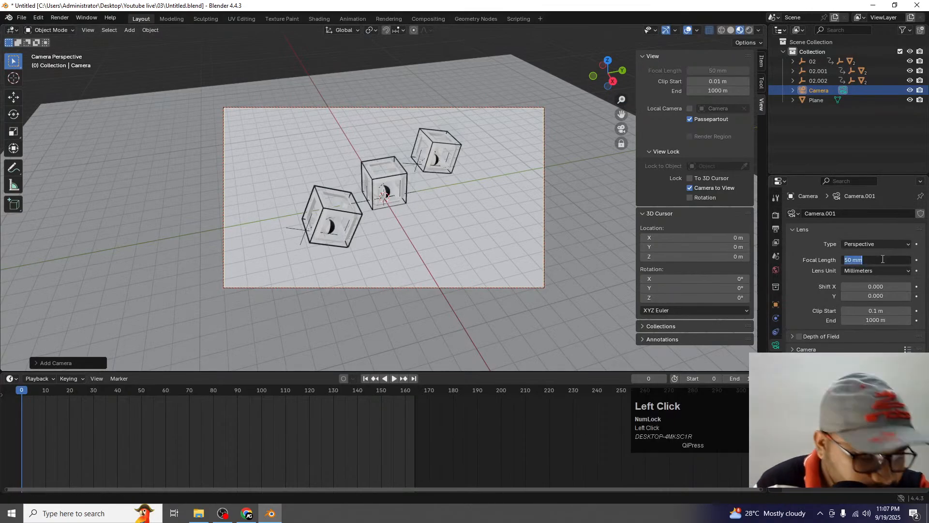
pyautogui.write('120')
pyautogui.press('Return')
pyautogui.scroll(-6, 416, 219)
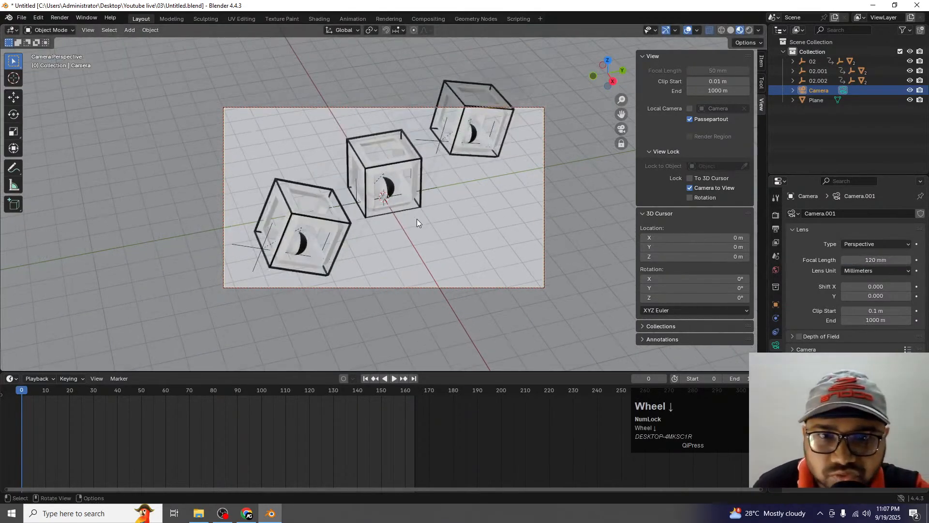
pyautogui.moveTo(404, 190); pyautogui.dragTo(404, 194, button='middle')
pyautogui.scroll(-2, 405, 184)
pyautogui.scroll(1, 428, 187)
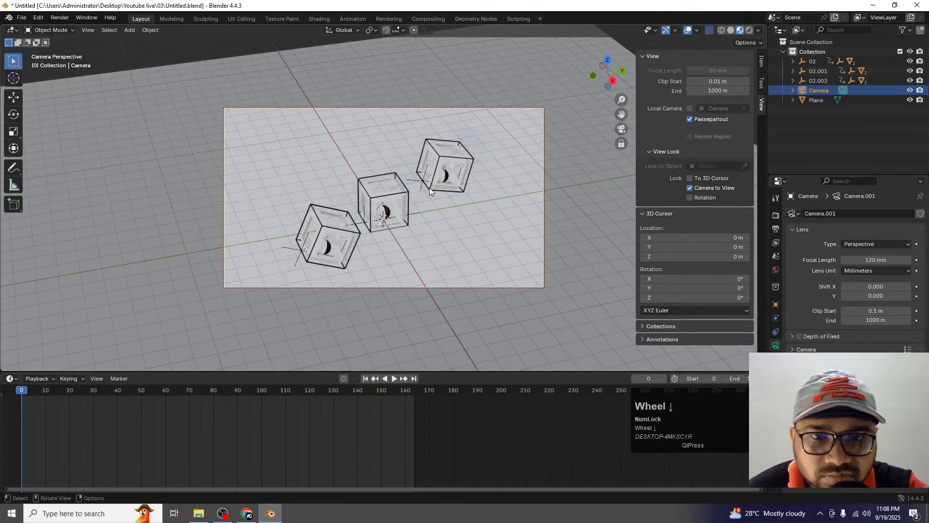
pyautogui.scroll(-1, 429, 188)
pyautogui.click(690, 187)
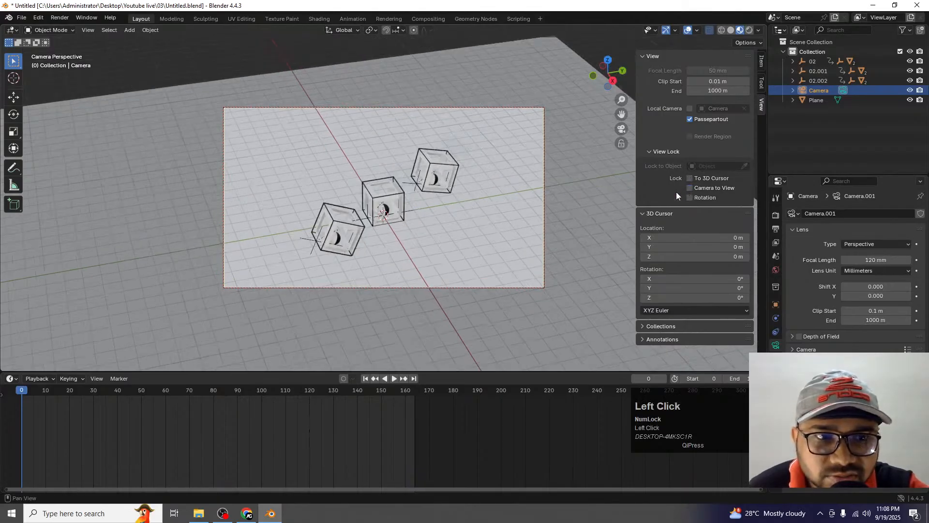
# Play the animation through the camera to check the framing, and return to the first frame.
pyautogui.scroll(3, 466, 196)
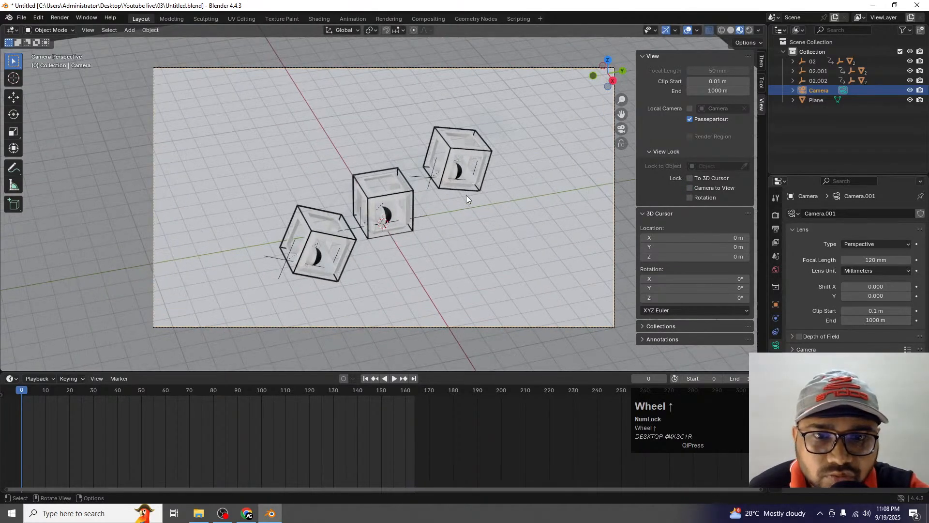
pyautogui.click(393, 378)
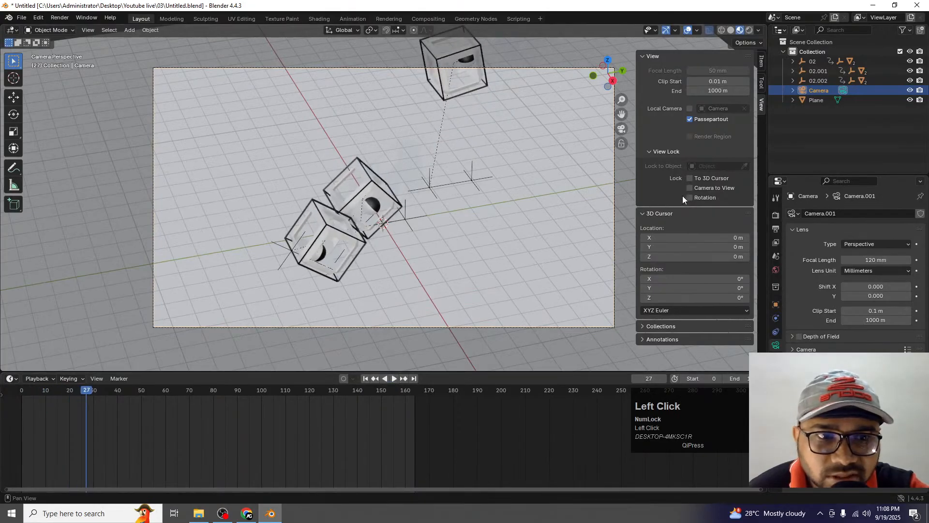
pyautogui.click(394, 378)
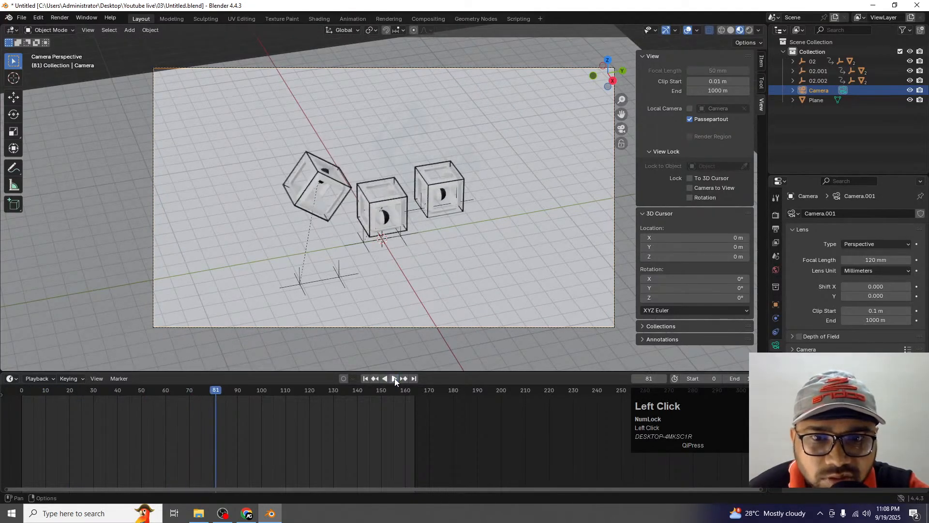
pyautogui.click(364, 378)
pyautogui.scroll(1, 369, 228)
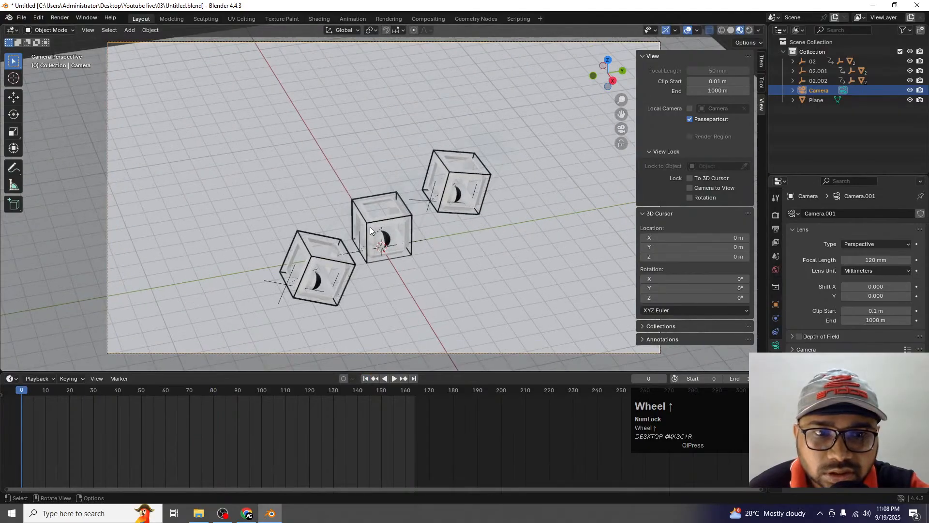
# Lock the camera to the view again, reframe the rigs from a lower, closer angle, and play the animation to check it.
pyautogui.click(689, 188)
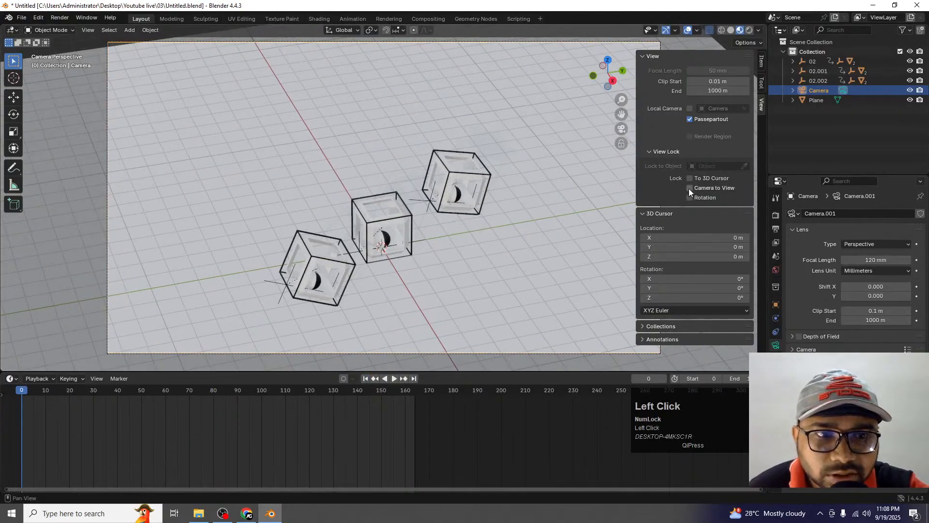
pyautogui.moveTo(405, 232); pyautogui.dragTo(390, 205, button='middle')
pyautogui.scroll(2, 387, 201)
pyautogui.scroll(1, 390, 205)
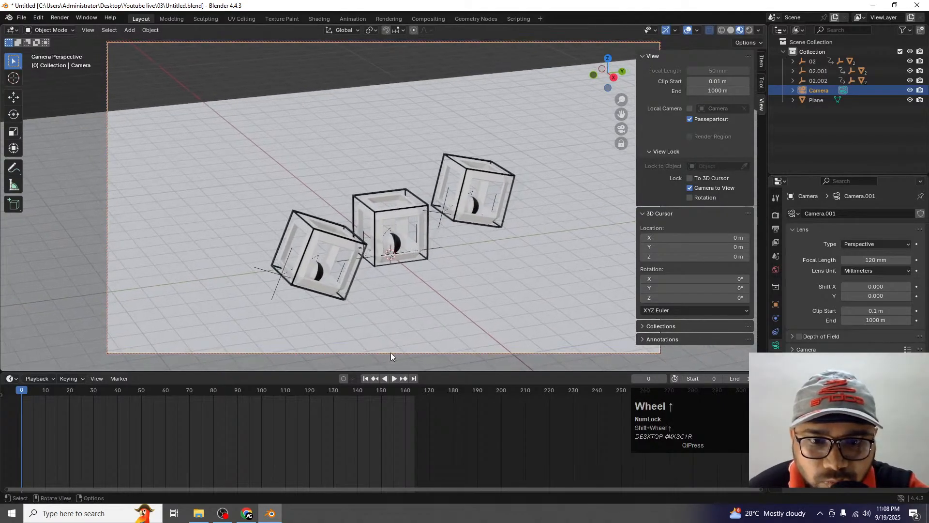
pyautogui.click(394, 379)
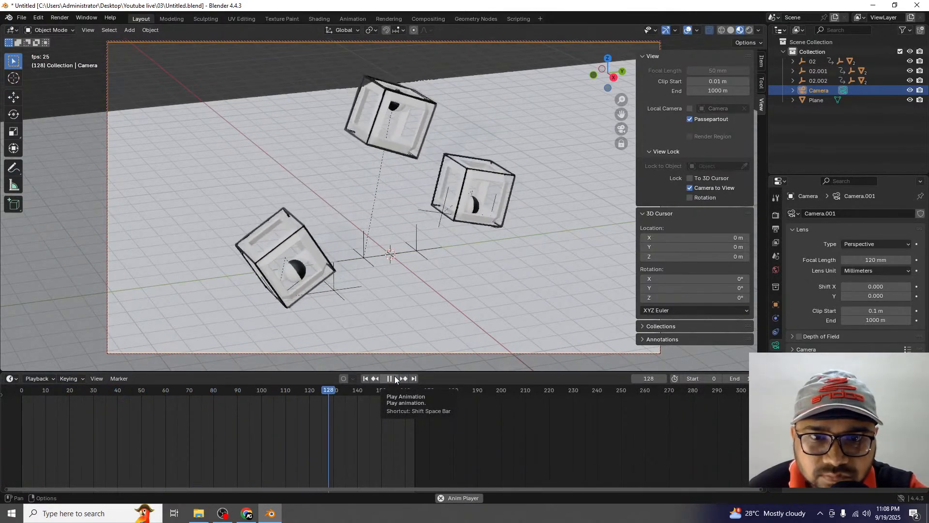
pyautogui.click(394, 378)
# Scale up the floor plane until it fills the whole camera frame, pulling the camera back slightly from the rigs.
pyautogui.click(492, 139)
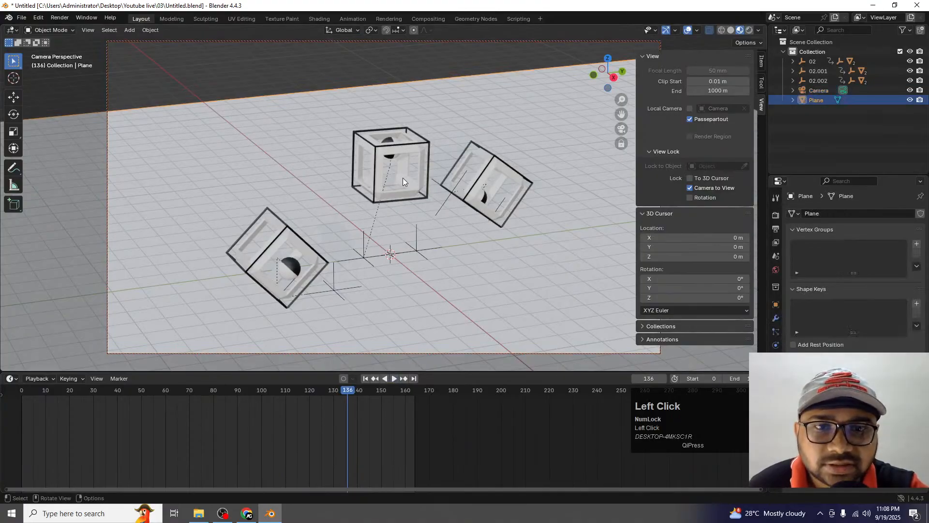
pyautogui.press('s')
pyautogui.click(491, 109)
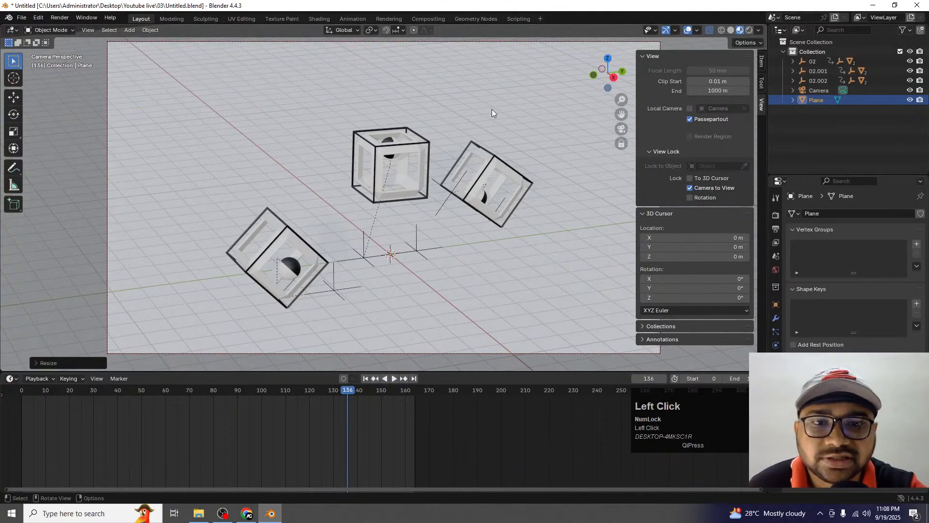
pyautogui.scroll(-1, 472, 212)
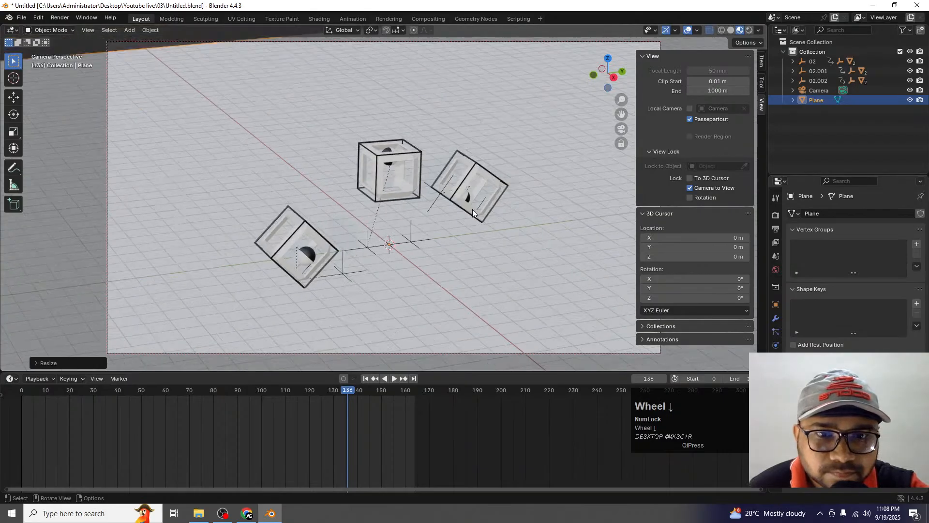
pyautogui.keyDown('shift'); pyautogui.moveTo(436, 154); pyautogui.dragTo(439, 165, button='middle'); pyautogui.keyUp('shift')
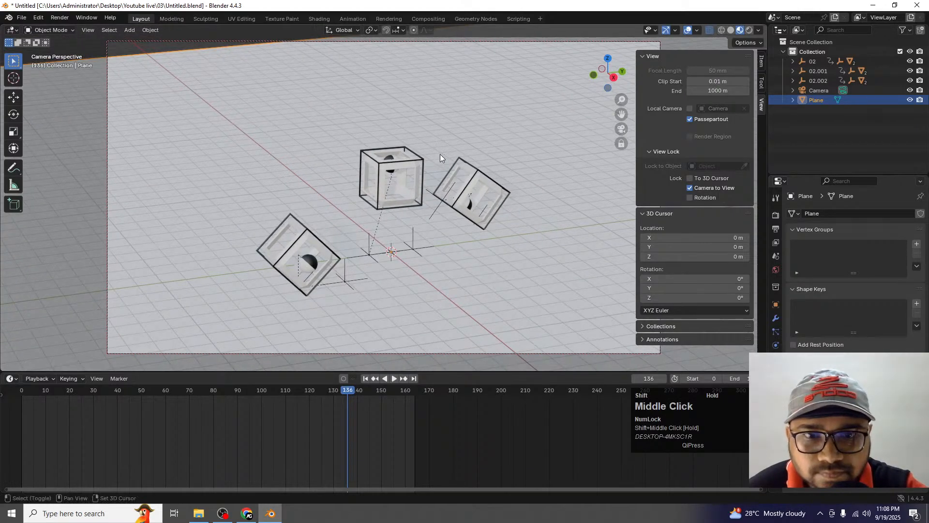
pyautogui.click(460, 96)
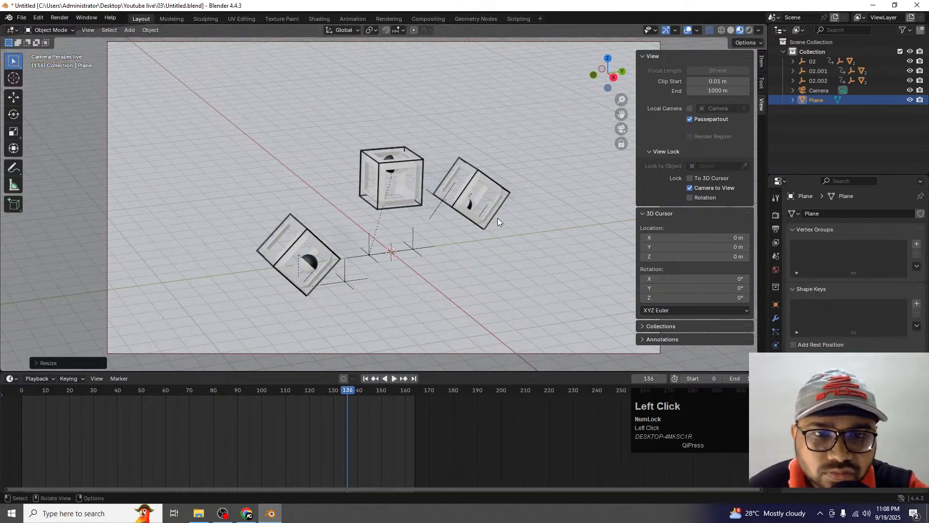
# Unlock the camera from the view and switch the viewport to Rendered shading.
pyautogui.click(690, 188)
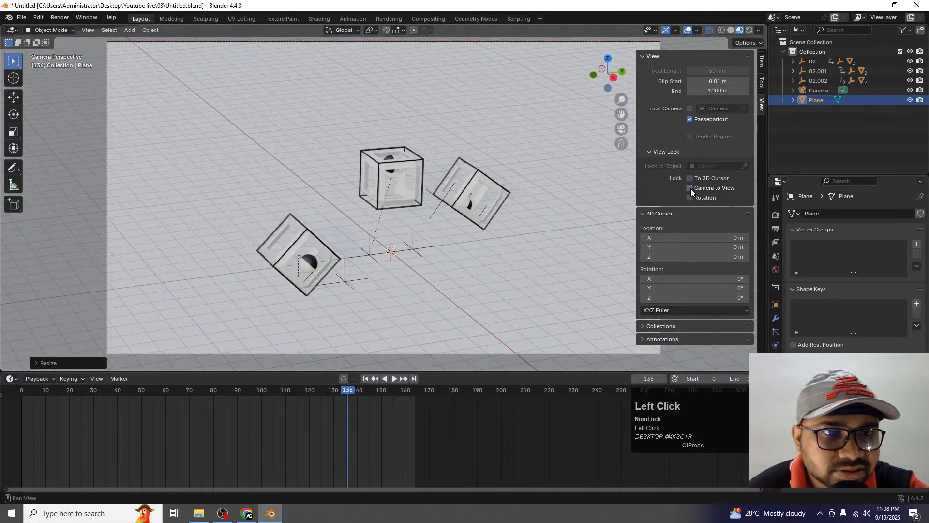
pyautogui.scroll(-1, 477, 199)
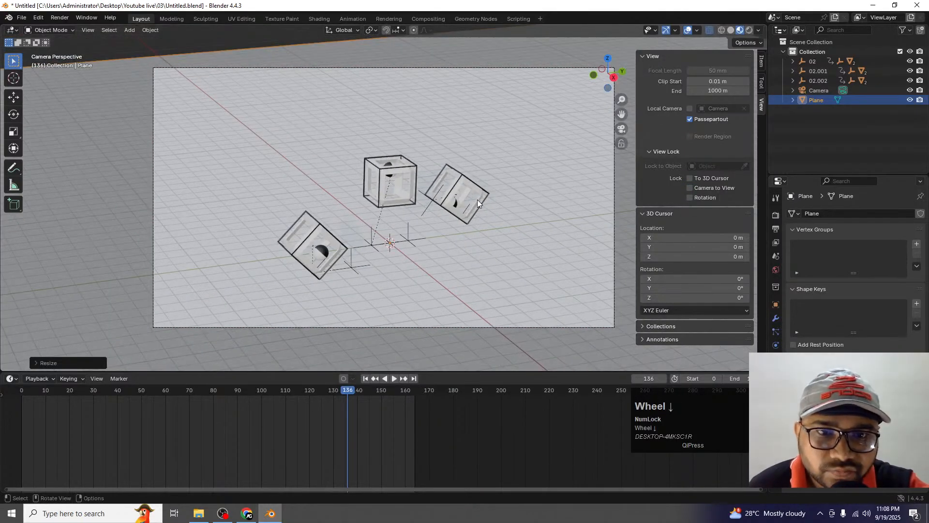
pyautogui.scroll(1, 477, 199)
pyautogui.press('z')
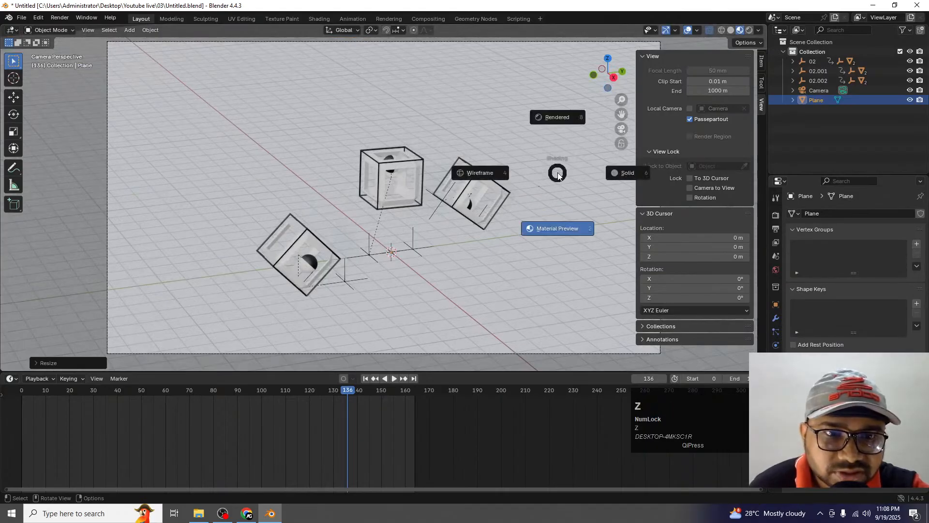
pyautogui.click(556, 116)
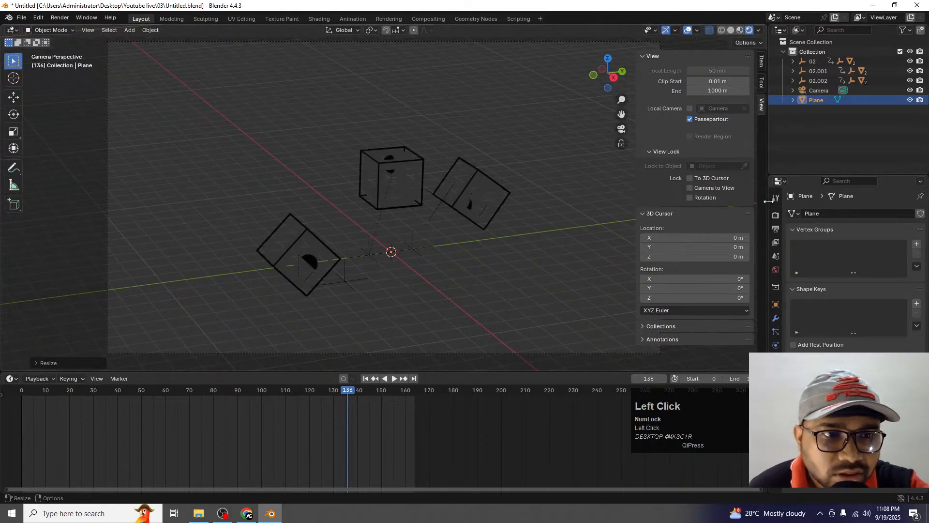
# Add an area light at the scene origin and scale it up until it spans all three box rigs.
pyautogui.click(776, 214)
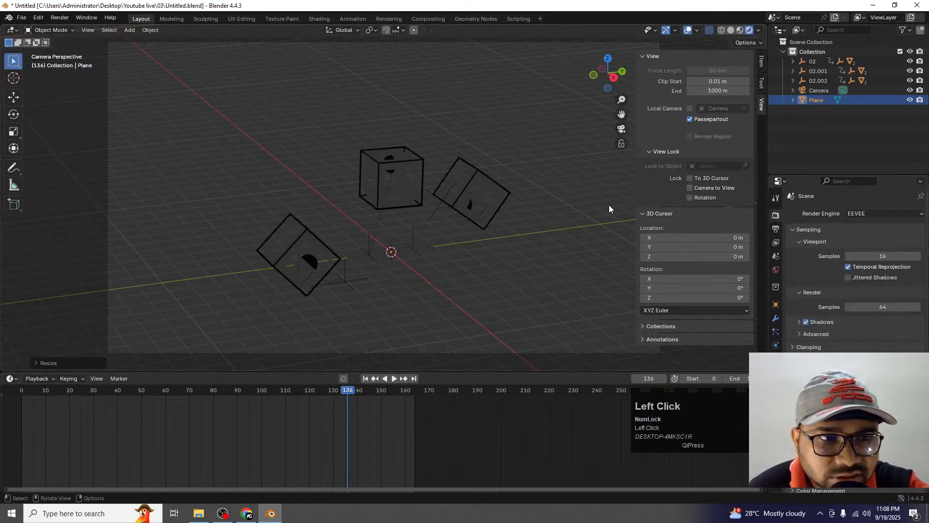
pyautogui.press('n')
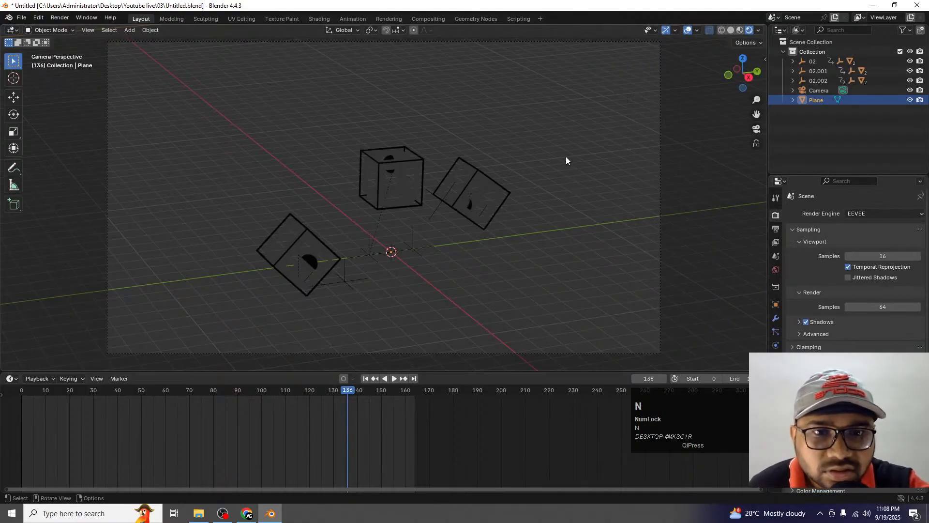
pyautogui.hotkey('shift', 'a')
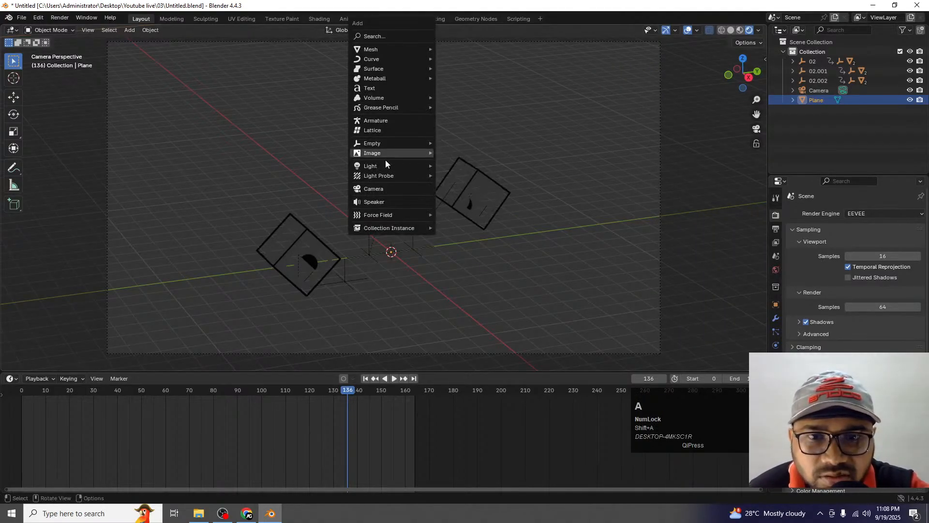
pyautogui.moveTo(380, 165)
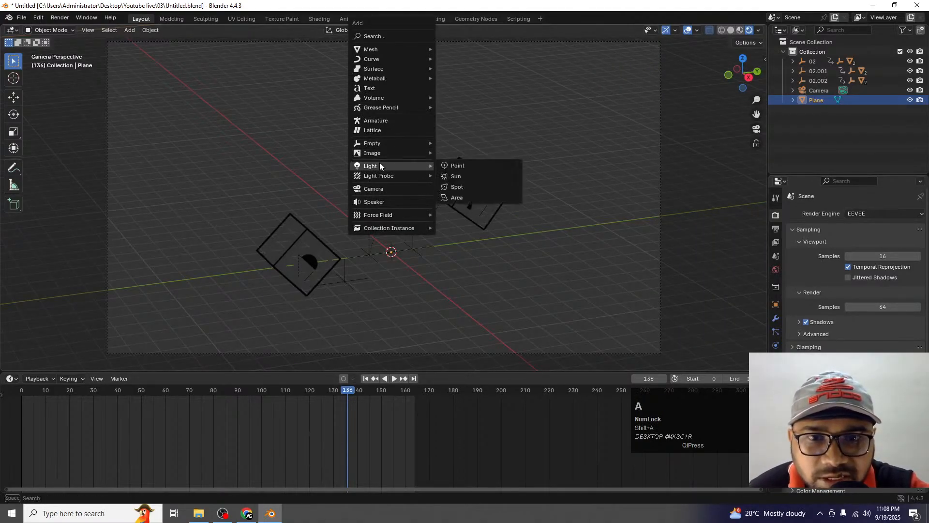
pyautogui.click(451, 196)
pyautogui.press('s')
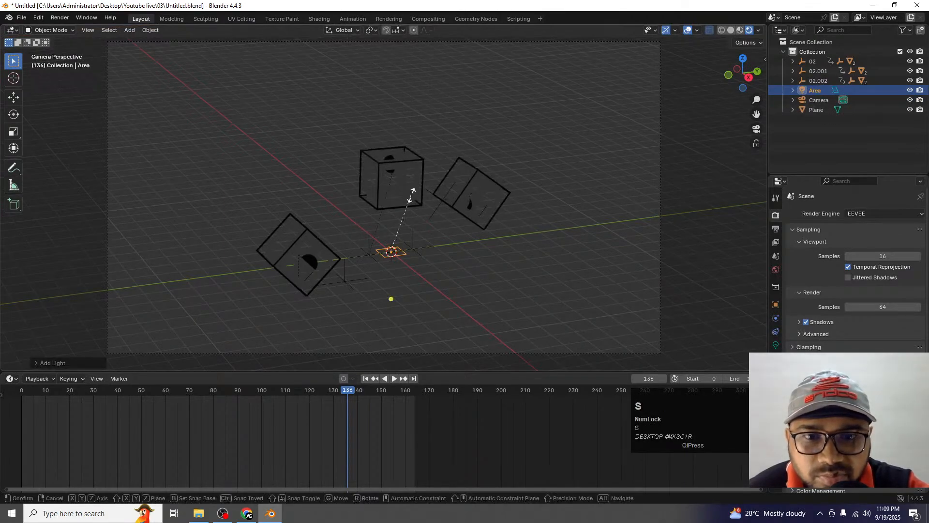
pyautogui.click(339, 275)
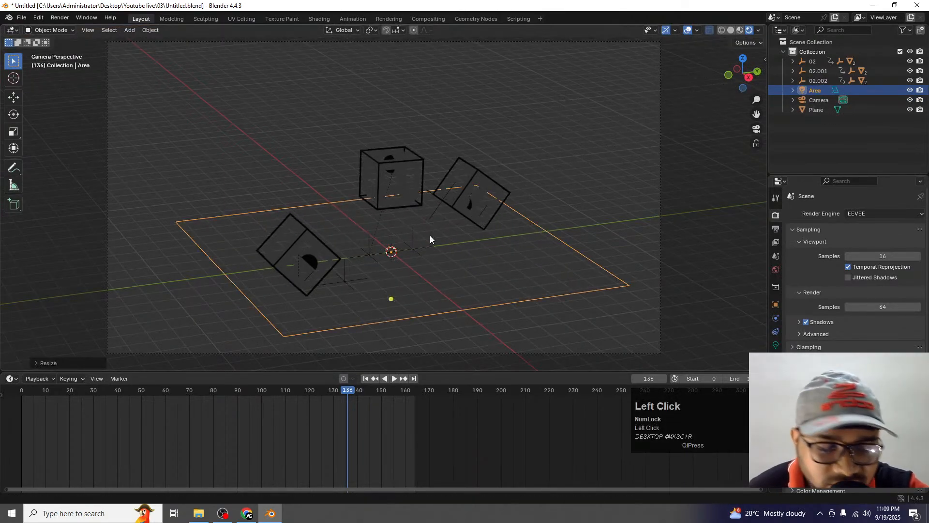
# In top view, move the area light to the positive X, negative Y side of the rigs and rotate it about 42°.
pyautogui.press('KP_7')
pyautogui.scroll(-2, 402, 271)
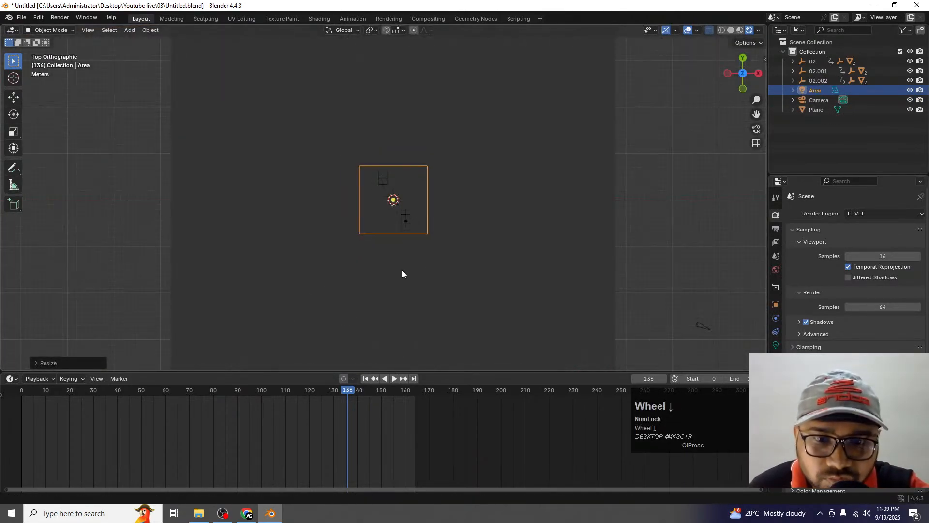
pyautogui.press('g')
pyautogui.click(518, 342)
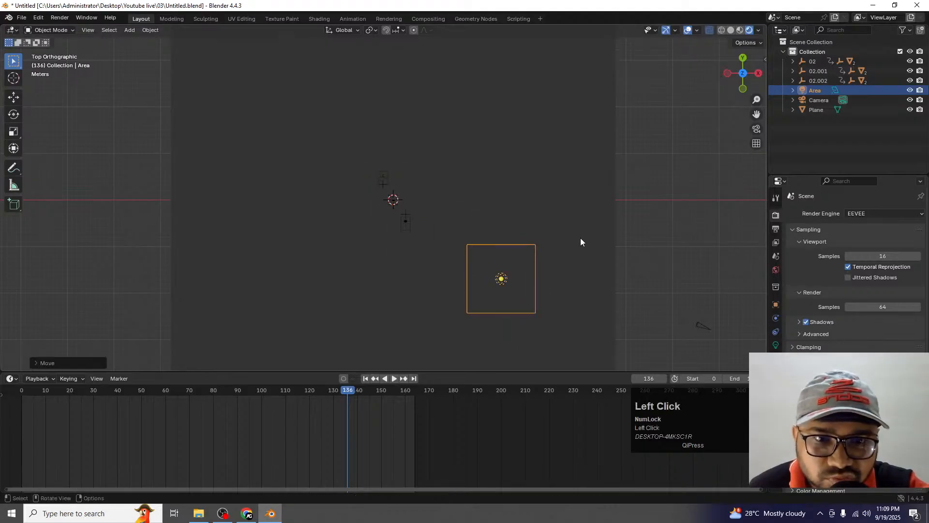
pyautogui.press('r')
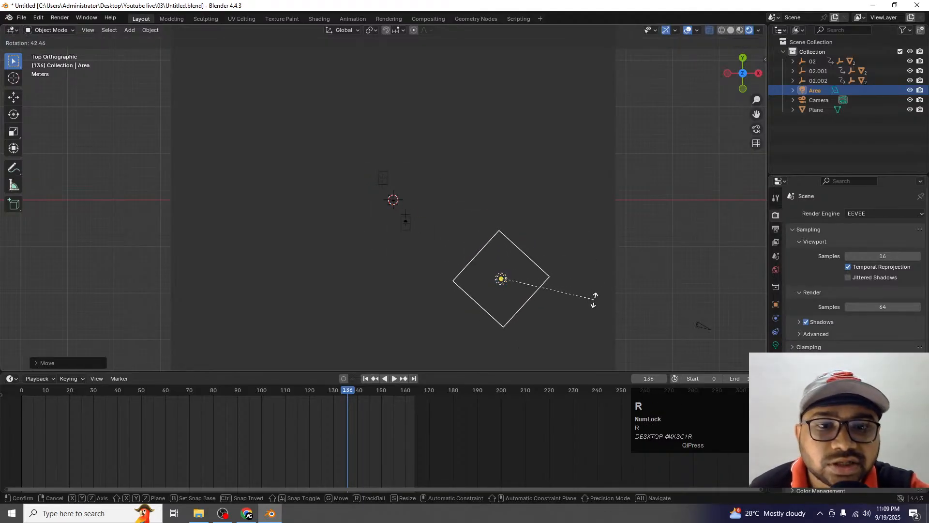
pyautogui.click(594, 302)
# In front view, tilt the area light down toward the rigs and raise it along the Z axis above the floor.
pyautogui.press('KP_1')
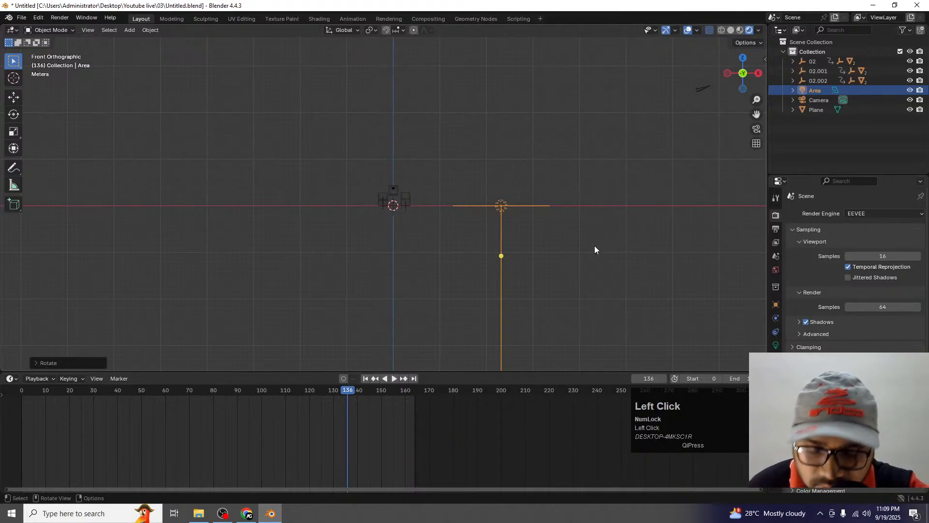
pyautogui.press('r')
pyautogui.click(523, 284)
pyautogui.press('g')
pyautogui.press('z')
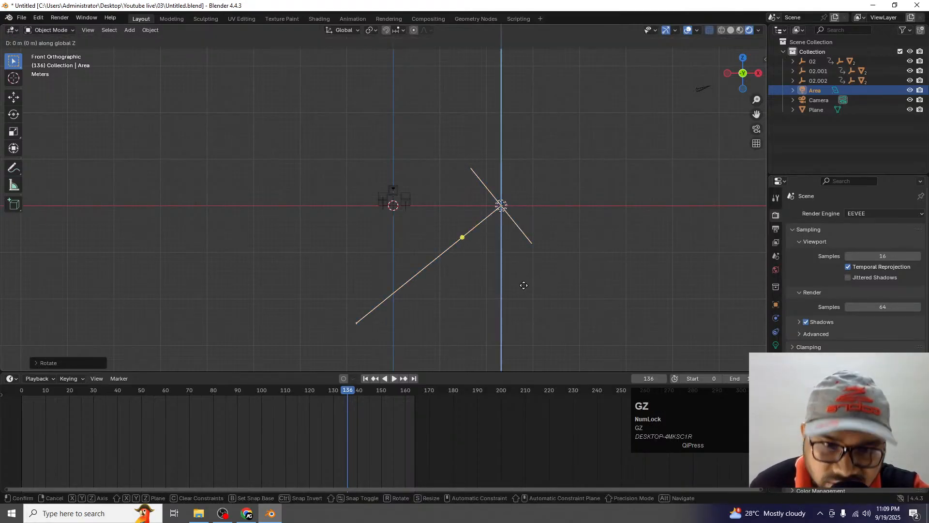
pyautogui.click(529, 193)
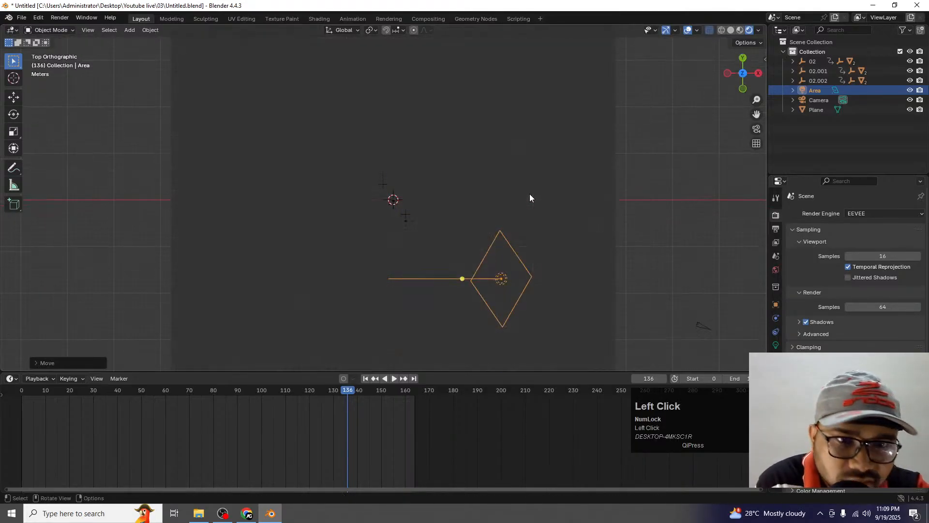
# In top view, rotate the area light about 38° to aim at the rigs, and shift it higher in camera view.
pyautogui.press('KP_7')
pyautogui.press('r')
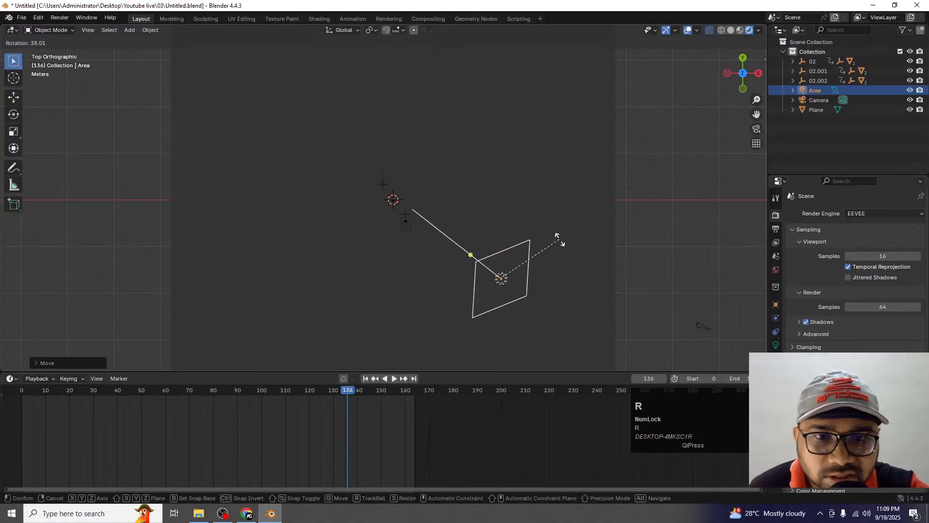
pyautogui.click(562, 233)
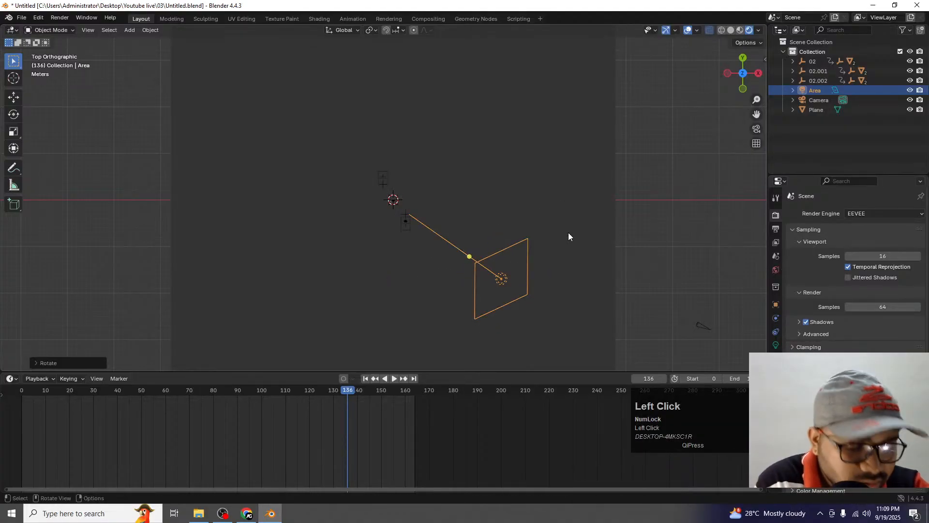
pyautogui.press('KP_0')
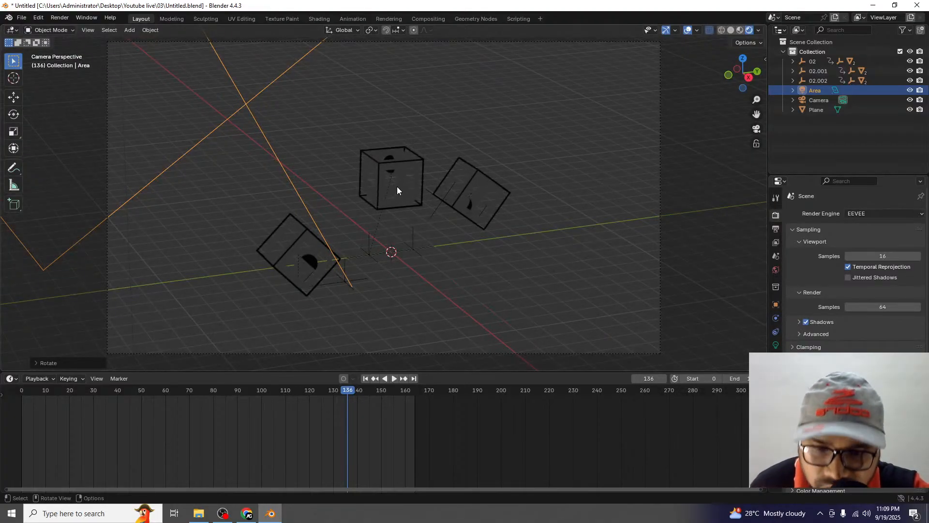
pyautogui.press('g')
pyautogui.click(402, 97)
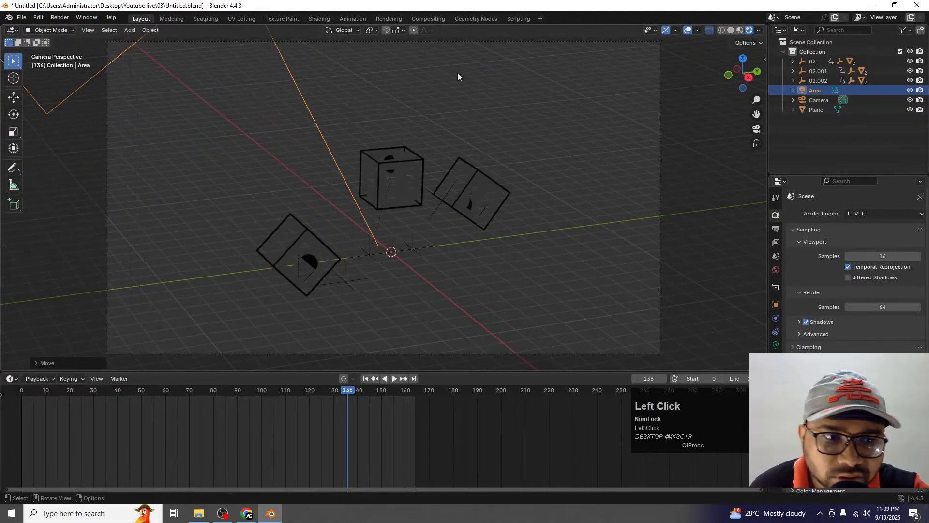
# Set the area light's power to 10000 W.
pyautogui.click(776, 343)
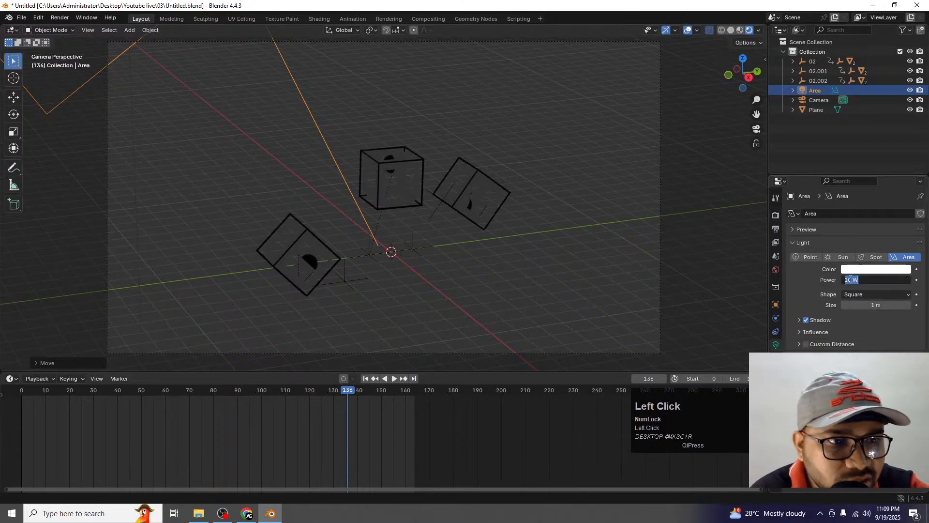
pyautogui.press('Return')
pyautogui.click(869, 281)
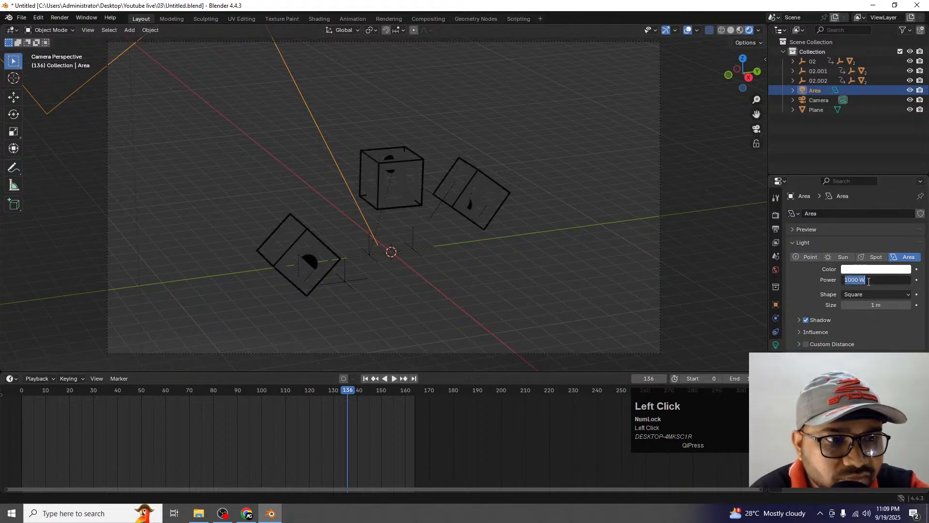
pyautogui.write('0')
pyautogui.press('Return')
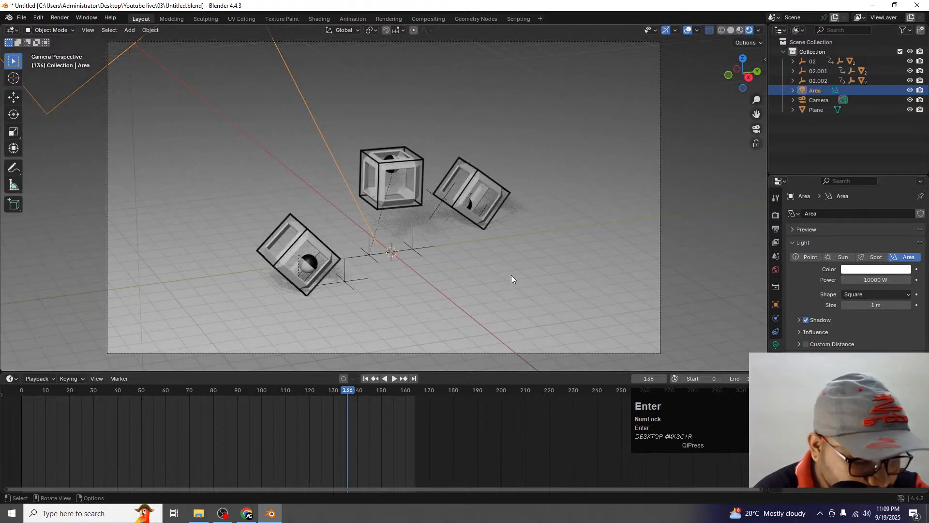
# Fine-tune the area light's position in top and front views so its beam lines up with the rigs, checking through the camera.
pyautogui.press('KP_7')
pyautogui.moveTo(514, 296); pyautogui.dragTo(496, 280)
pyautogui.press('KP_1')
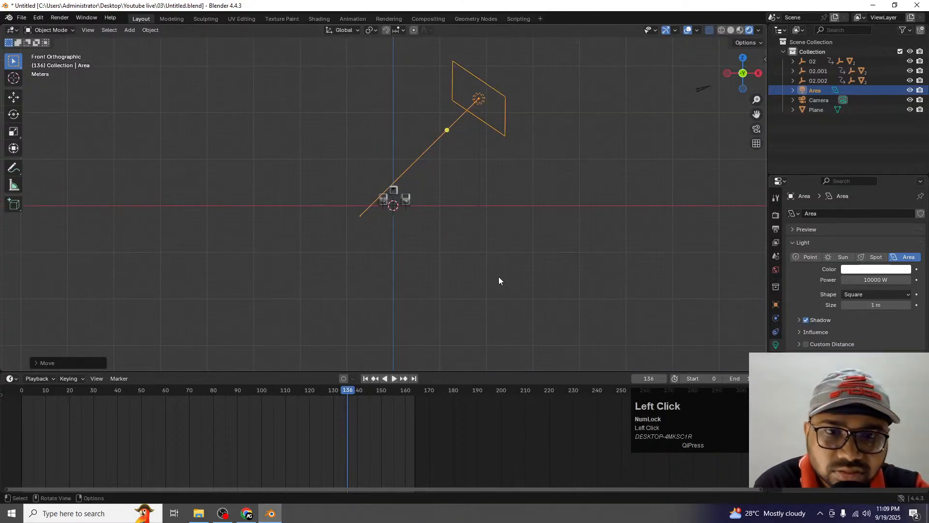
pyautogui.press('g')
pyautogui.click(515, 278)
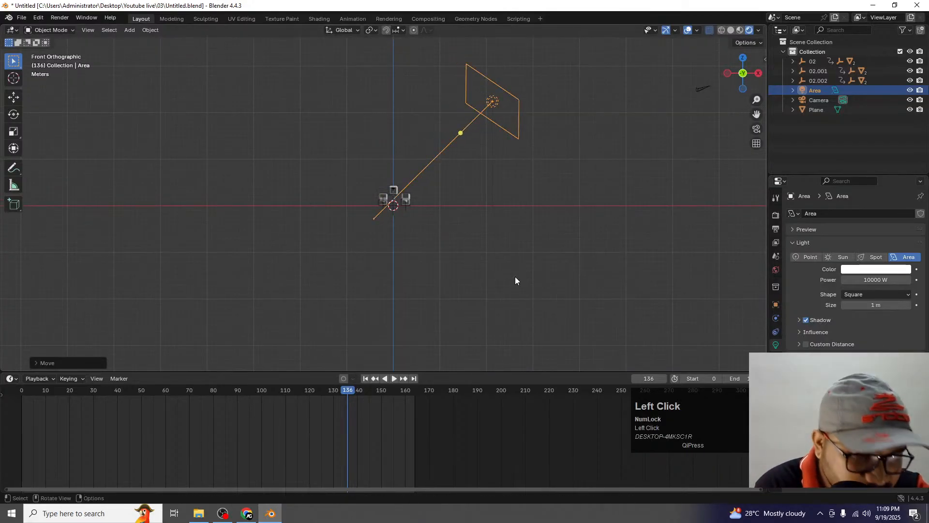
pyautogui.press('KP_0')
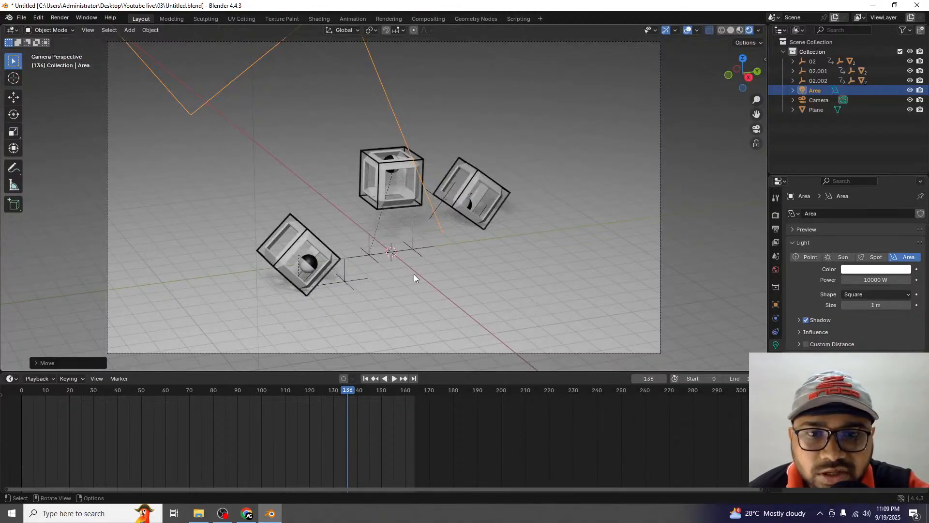
# Duplicate the area light to the positive X, positive Y side of the rigs and rotate the copy about 75° to face them.
pyautogui.press('KP_7')
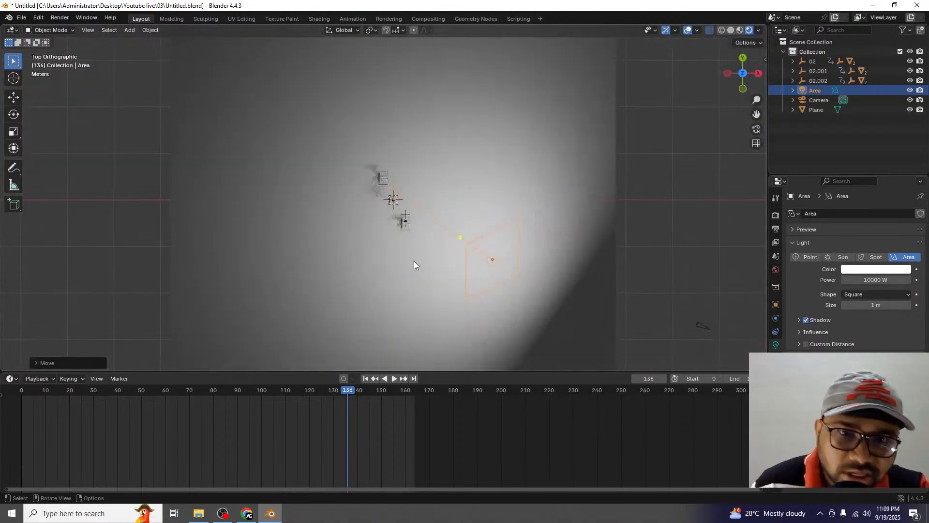
pyautogui.click(485, 260)
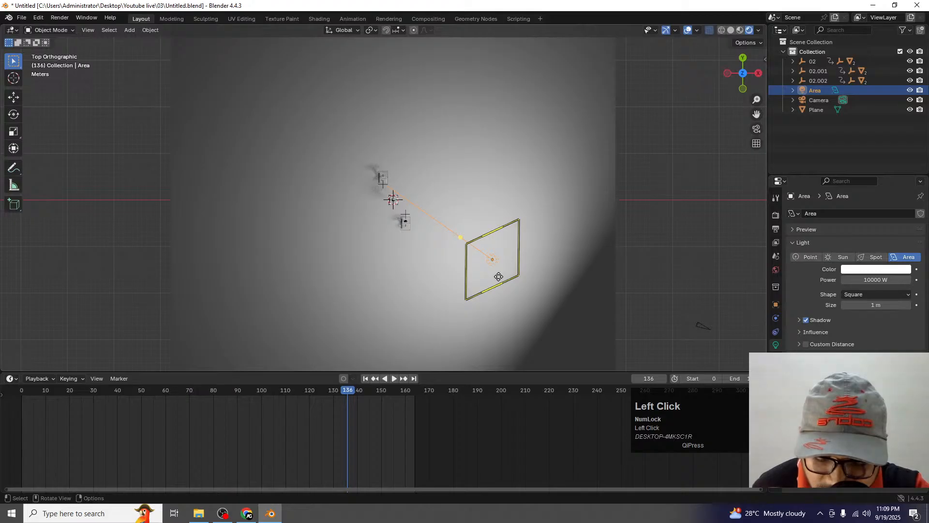
pyautogui.hotkey('shift', 'd')
pyautogui.click(485, 140)
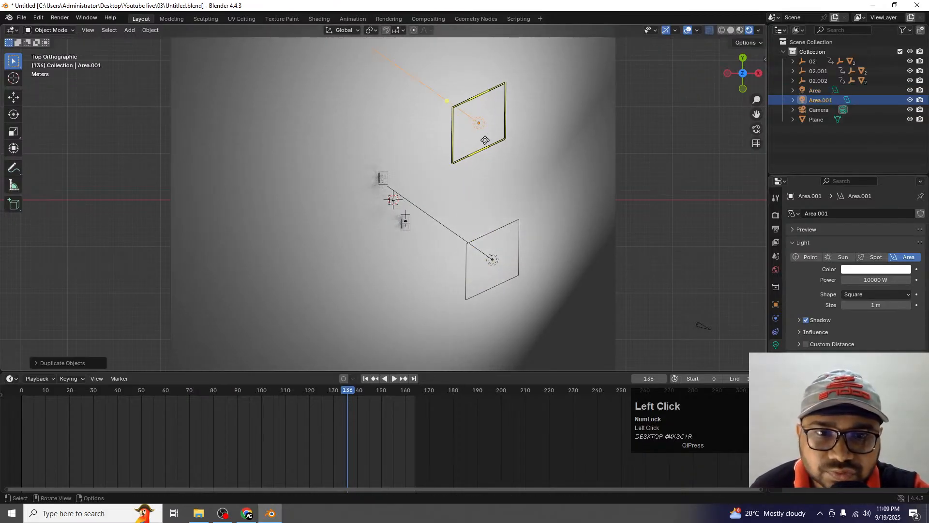
pyautogui.press('r')
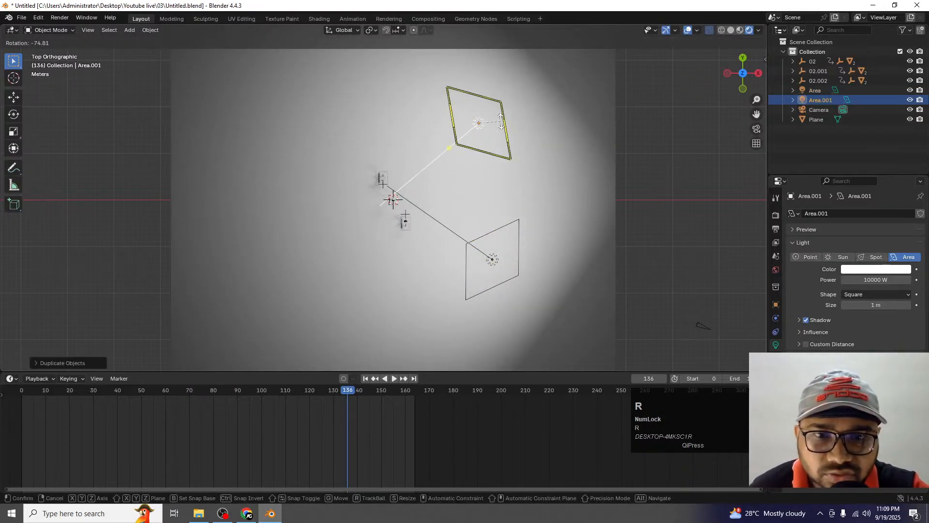
pyautogui.click(490, 140)
# Duplicate the second area light to the negative X, positive Y side and rotate the copy about 92° toward the rigs.
pyautogui.hotkey('shift', 'd')
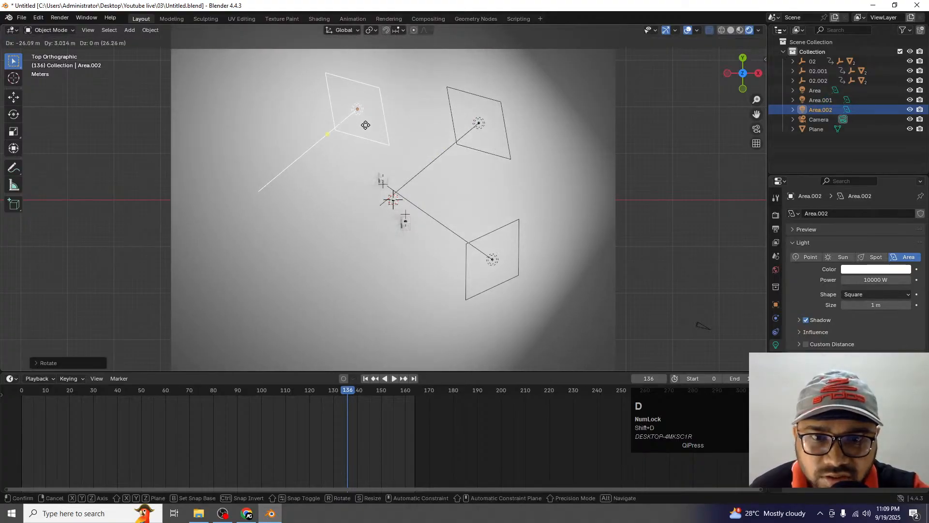
pyautogui.click(341, 125)
pyautogui.press('r')
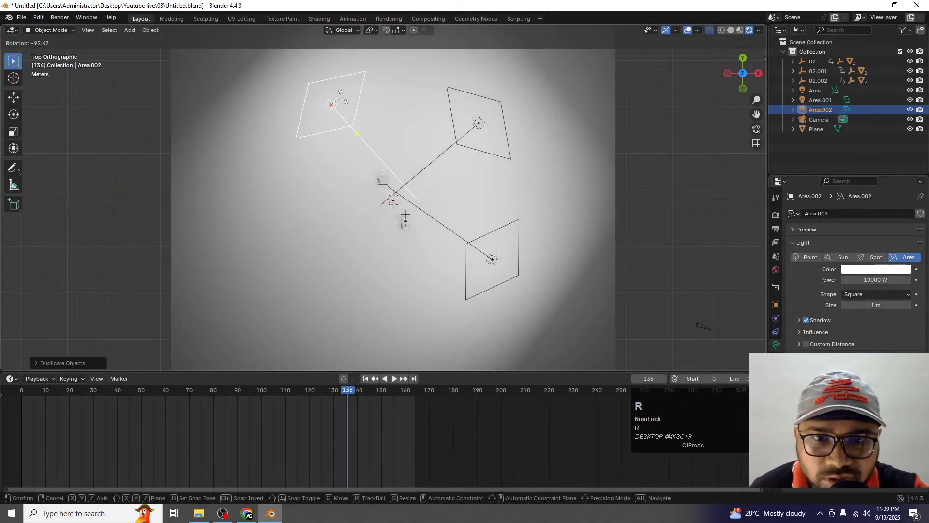
pyautogui.click(342, 100)
# Duplicate a fourth area light to the negative X, negative Y side, then adjust its position and rotation to aim it at the rigs.
pyautogui.hotkey('shift', 'd')
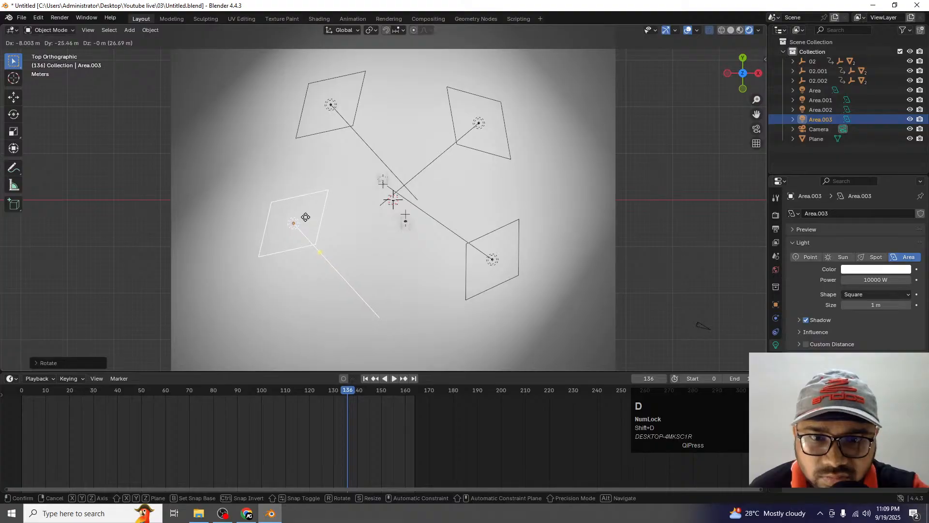
pyautogui.click(316, 230)
pyautogui.press('r')
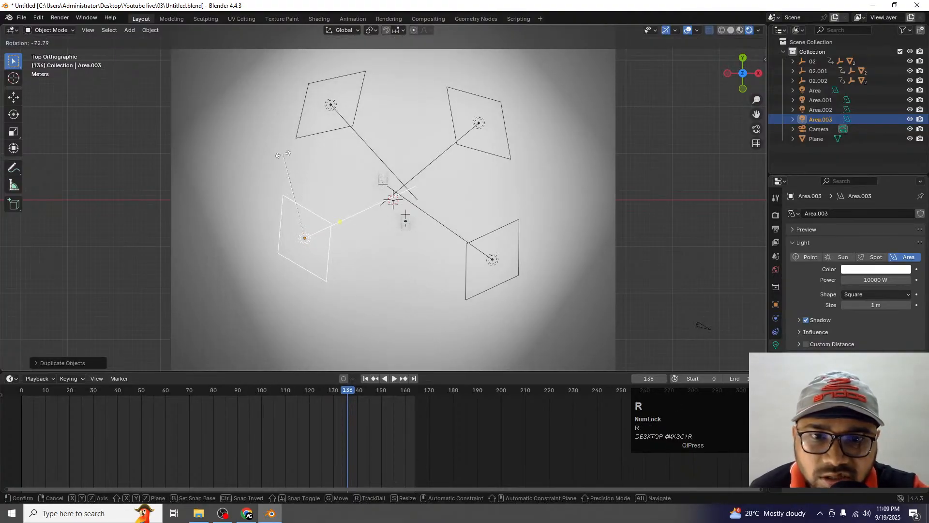
pyautogui.click(283, 155)
pyautogui.press('g')
pyautogui.click(282, 193)
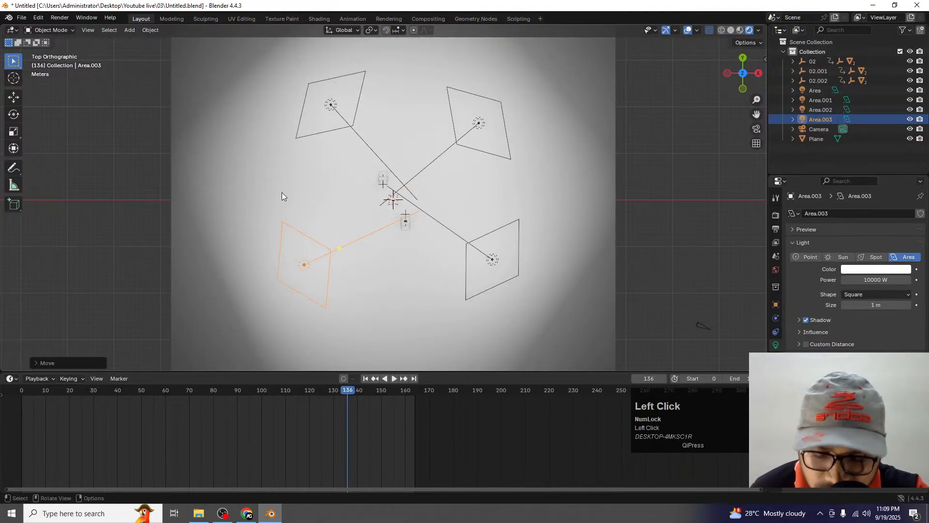
pyautogui.press('r')
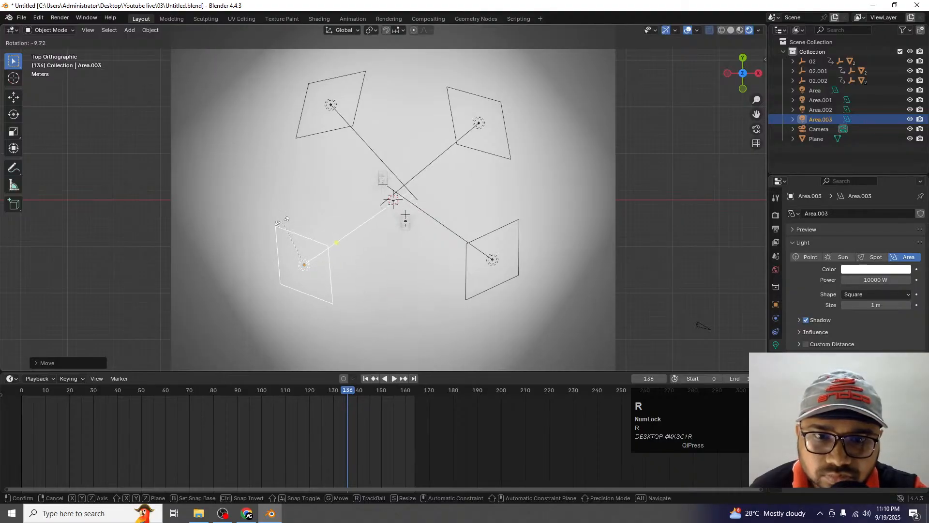
pyautogui.click(282, 207)
# Return to the camera view and play the animation from the first frame to check the new lighting.
pyautogui.press('KP_0')
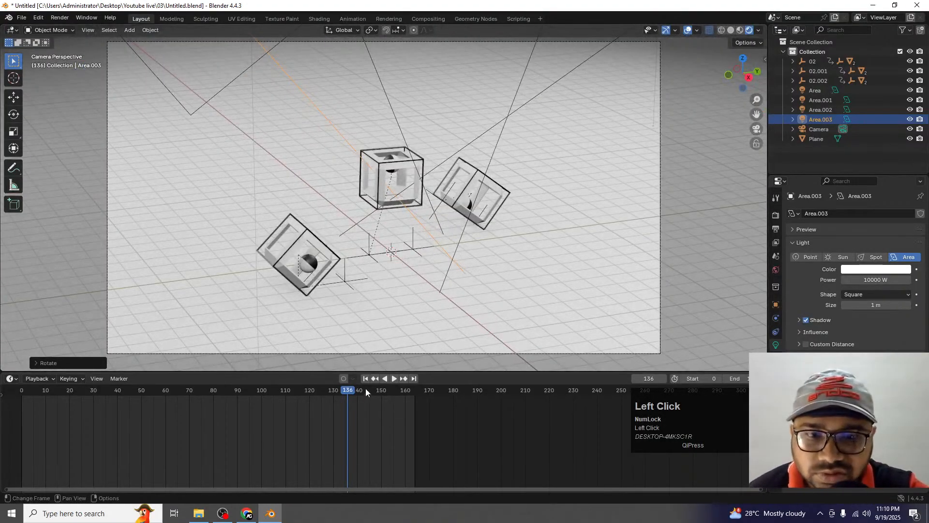
pyautogui.click(384, 378)
pyautogui.click(388, 378)
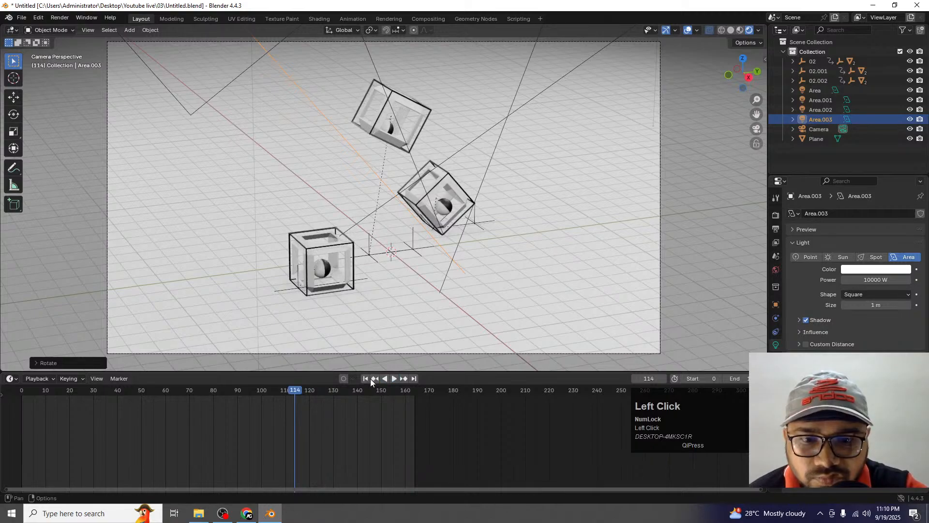
pyautogui.click(365, 378)
pyautogui.click(391, 378)
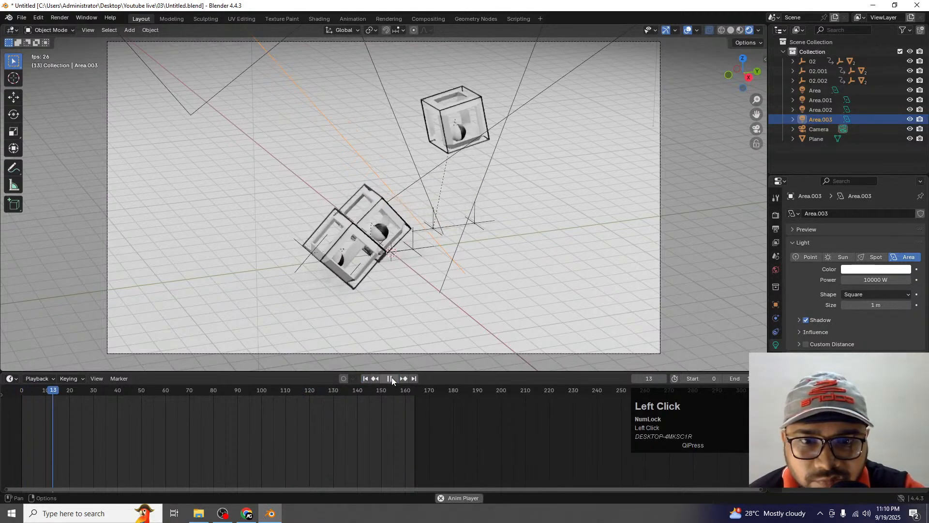
# Stop the playback, set the fourth area light's power to 100000 W, and play the animation briefly to check the brightness.
pyautogui.click(391, 377)
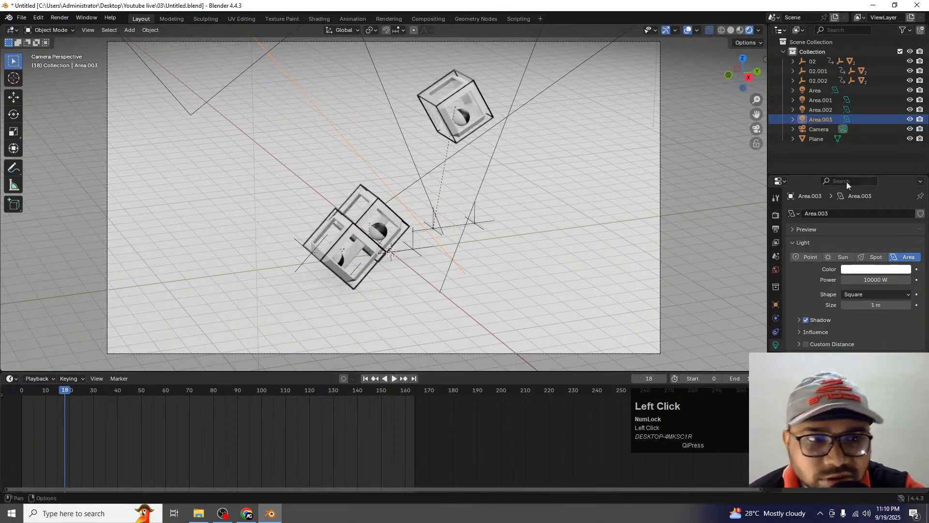
pyautogui.click(864, 280)
pyautogui.write('0')
pyautogui.press('Return')
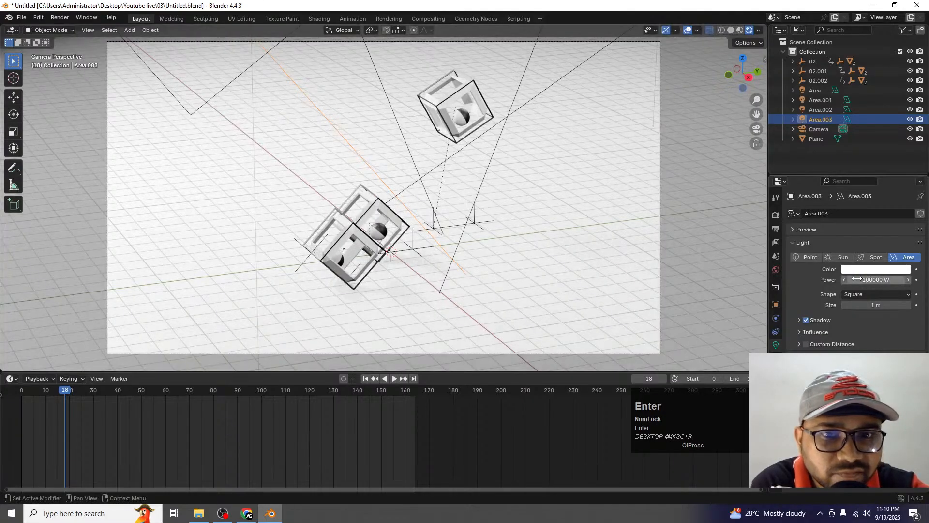
pyautogui.click(395, 379)
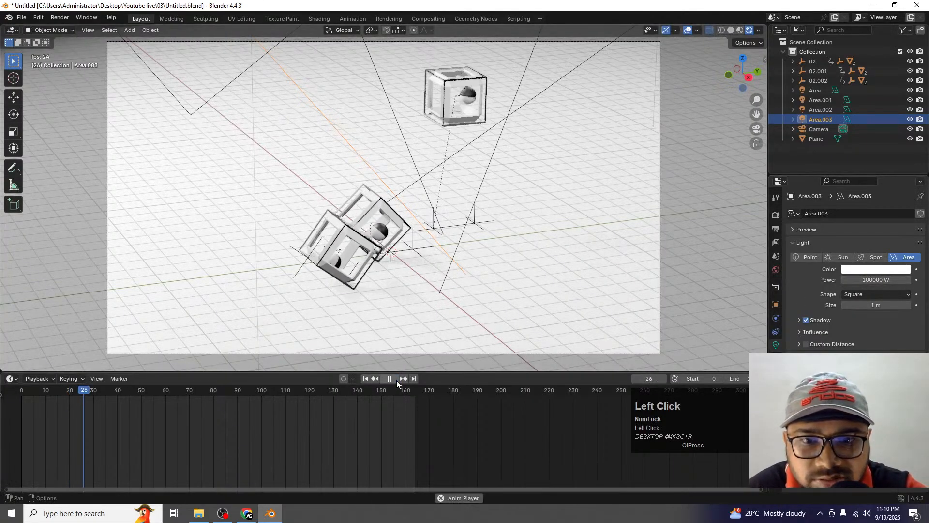
pyautogui.click(397, 379)
# Set the third area light's power to 100000 W, preview the animation, and return to the first frame.
pyautogui.click(820, 109)
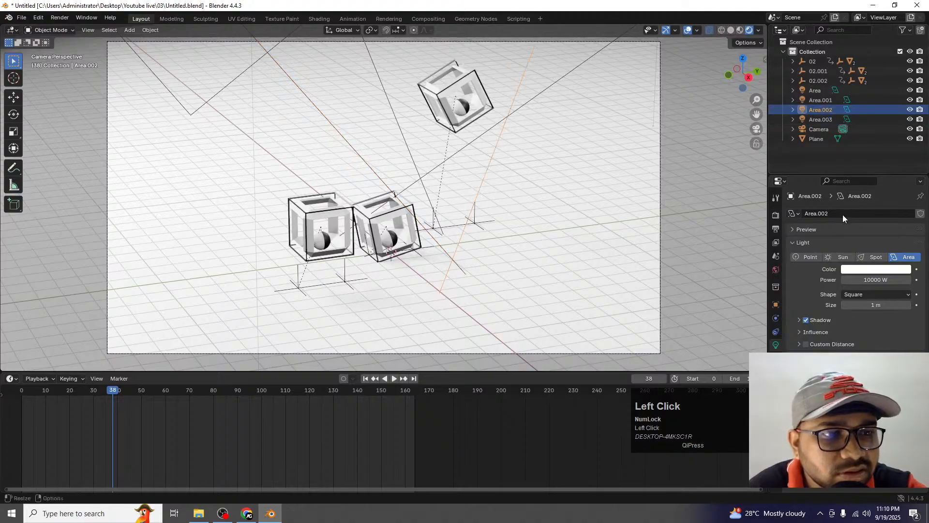
pyautogui.click(865, 280)
pyautogui.write('0')
pyautogui.press('Return')
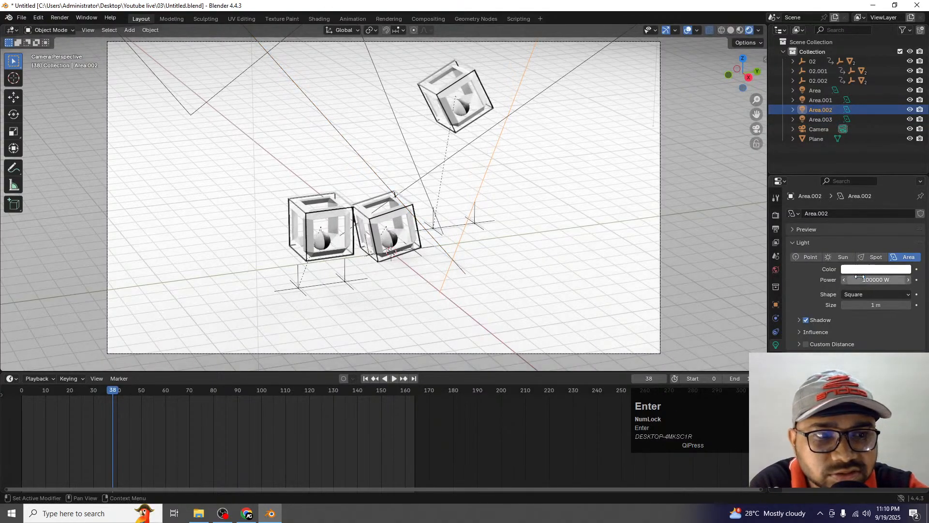
pyautogui.click(393, 380)
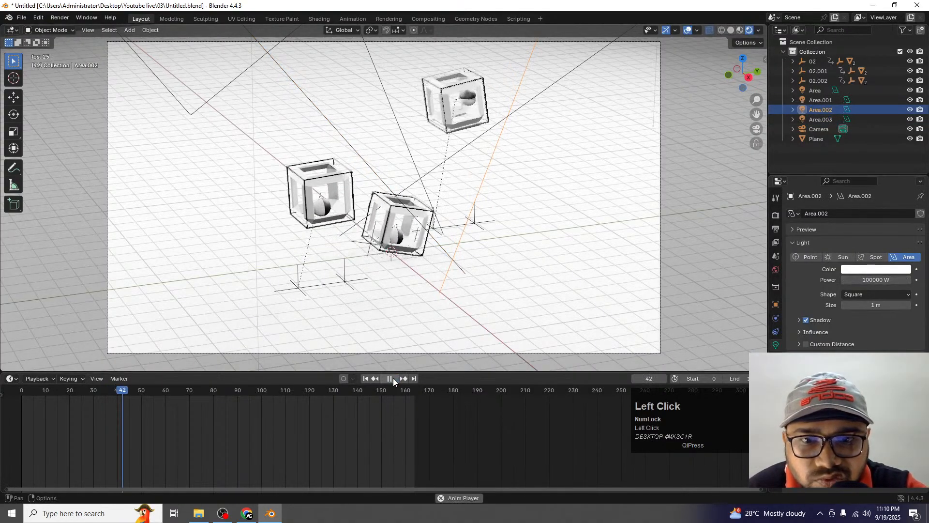
pyautogui.click(393, 379)
pyautogui.click(364, 379)
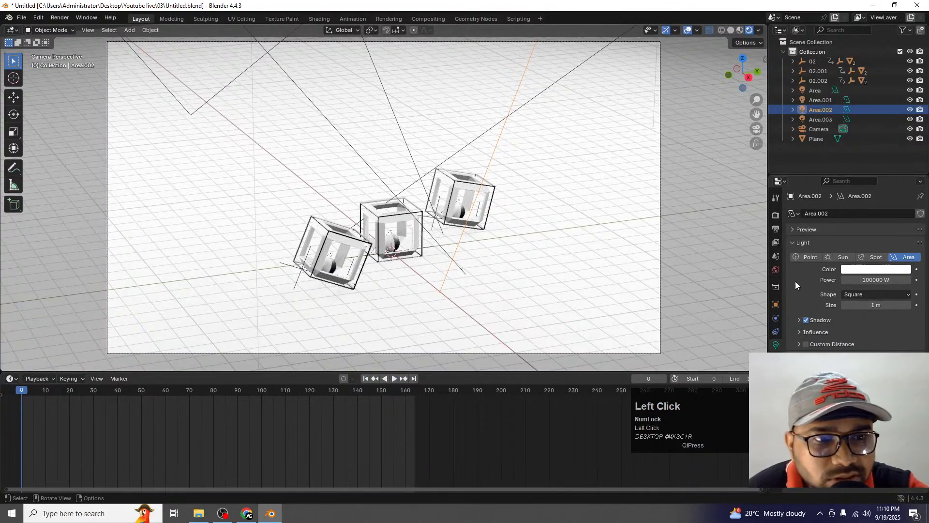
# Switch the scene's render engine to Cycles.
pyautogui.click(775, 199)
pyautogui.click(775, 214)
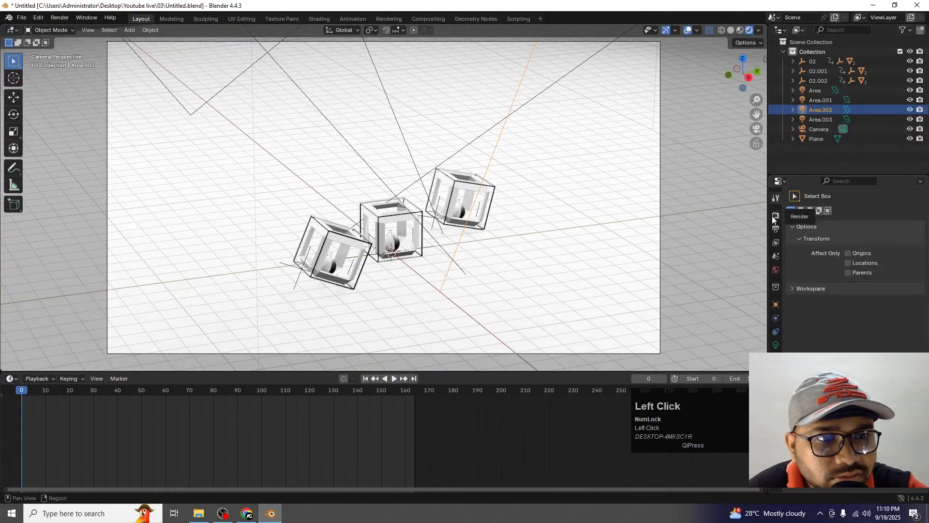
pyautogui.click(871, 215)
pyautogui.click(856, 246)
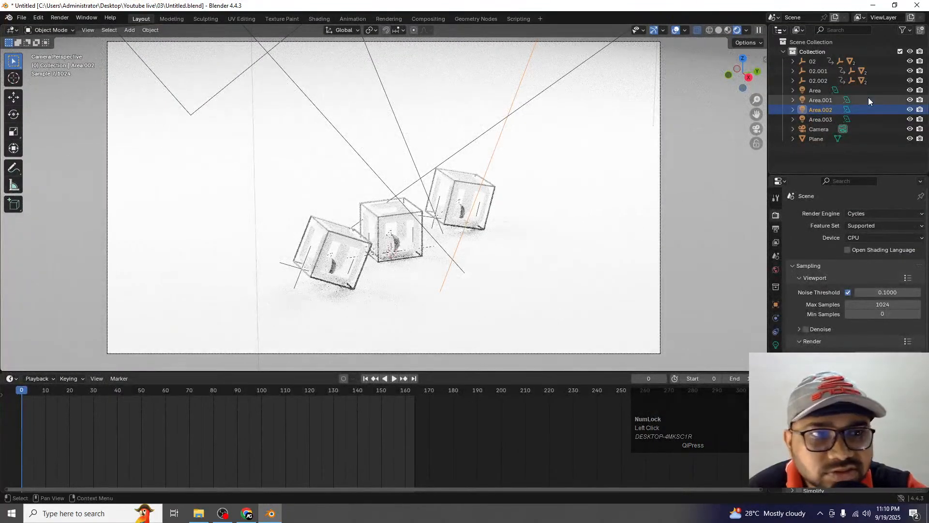
# Set the power of Area.002 and Area.003 to 10000 W each.
pyautogui.click(776, 343)
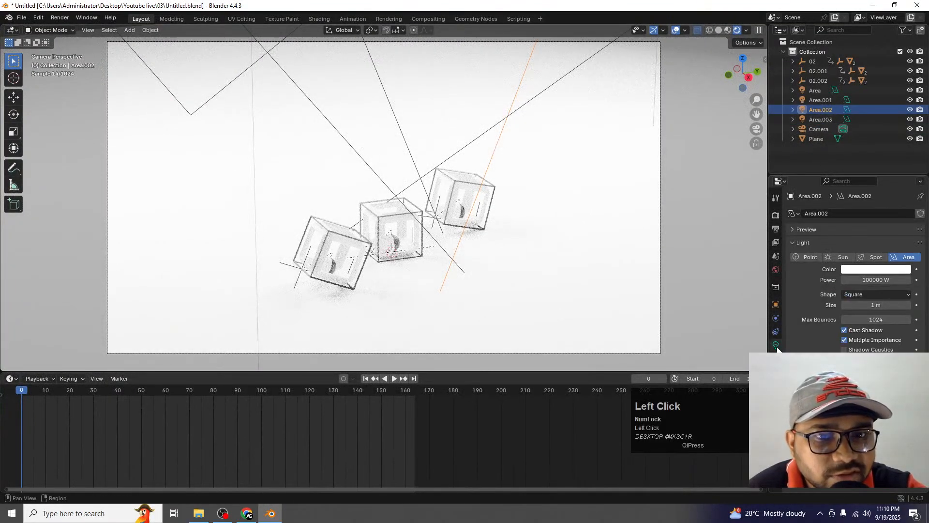
pyautogui.click(882, 280)
pyautogui.click(858, 279)
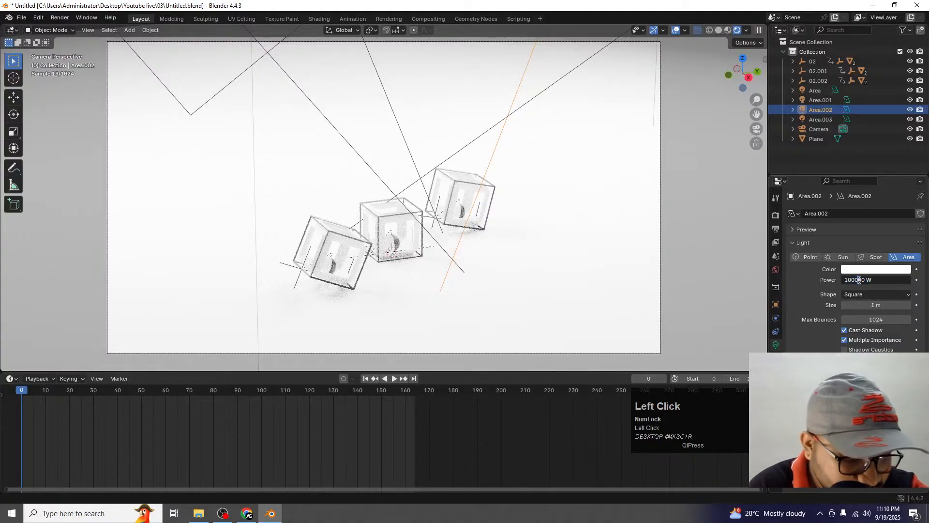
pyautogui.press('Return')
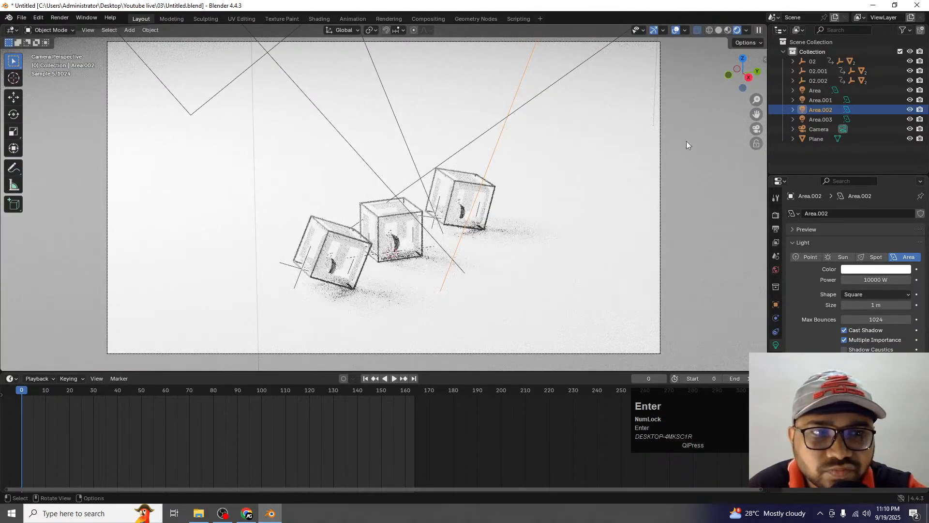
pyautogui.click(817, 119)
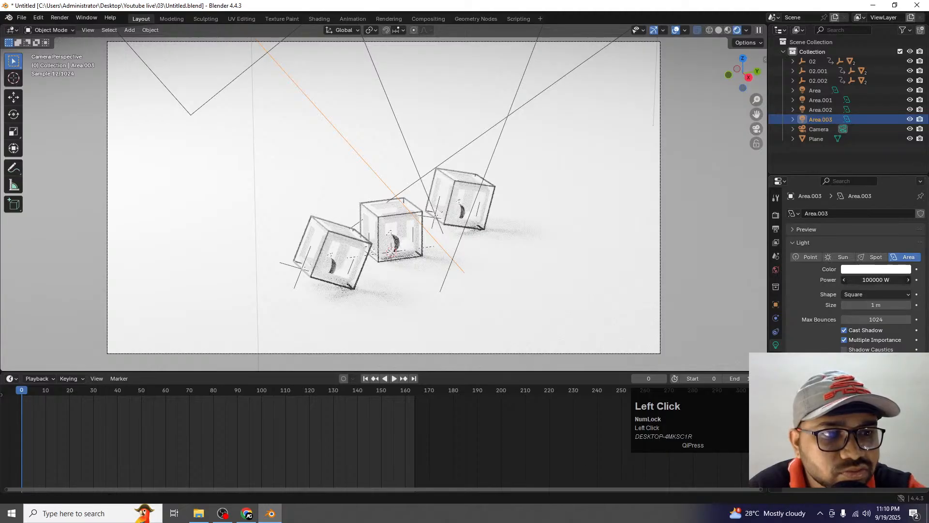
pyautogui.press('Return')
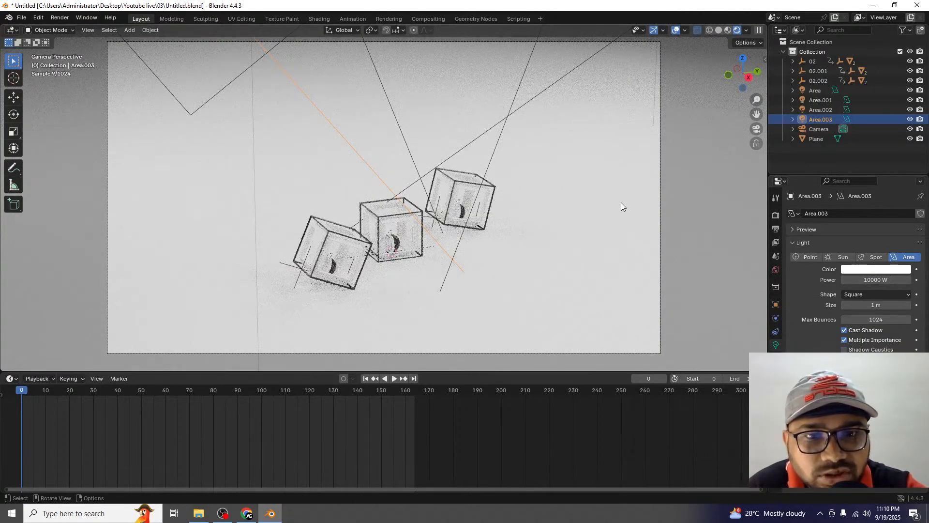
# Give the floor plane a new material with a black base color.
pyautogui.click(588, 140)
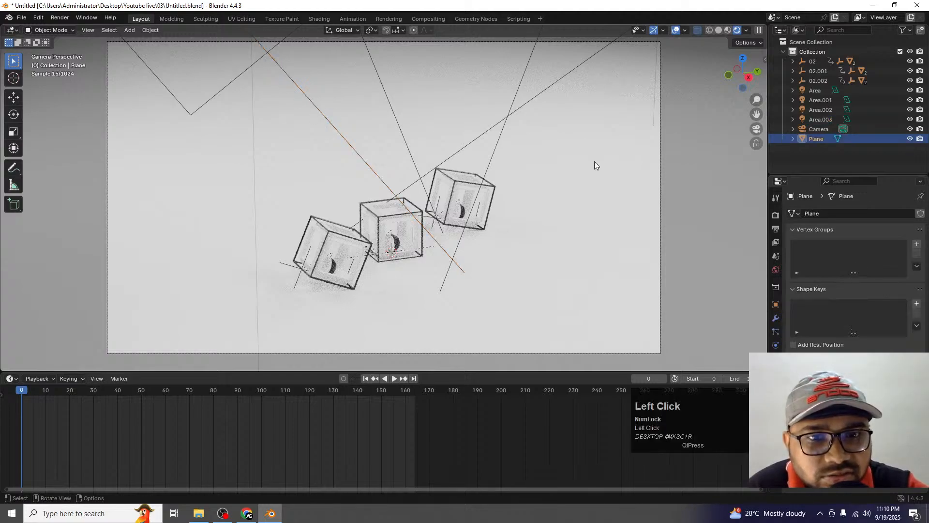
pyautogui.click(606, 238)
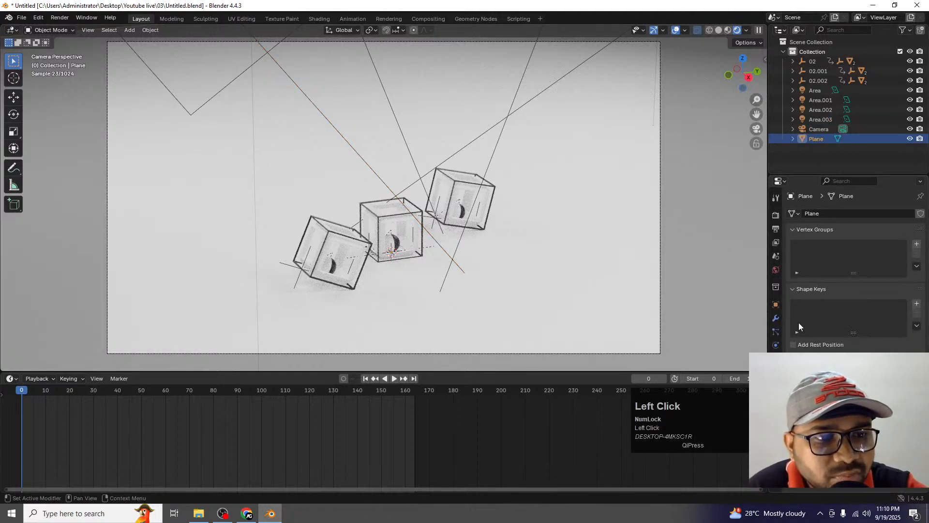
pyautogui.click(776, 385)
pyautogui.click(859, 254)
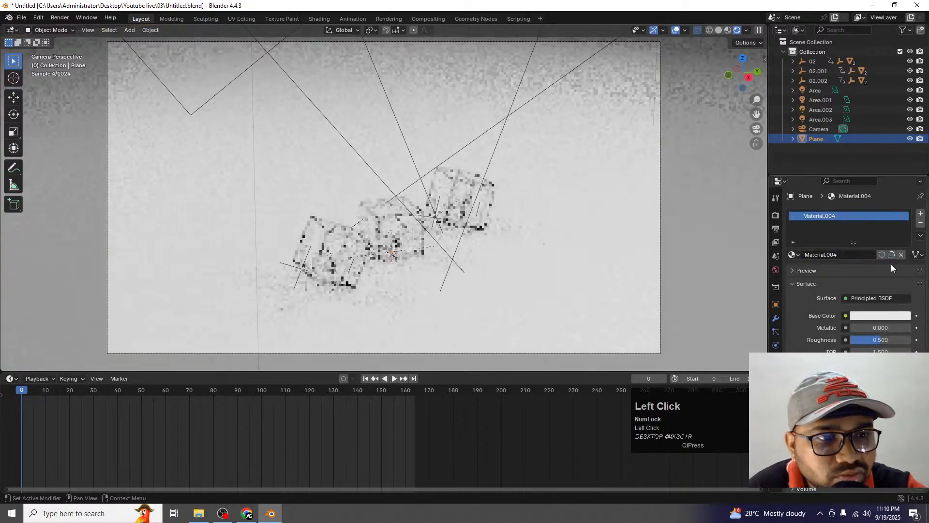
pyautogui.click(881, 316)
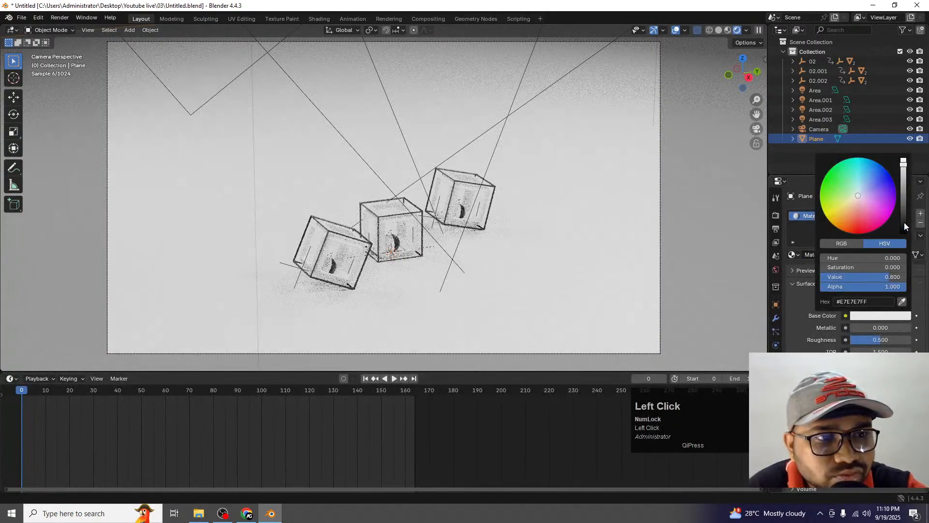
pyautogui.moveTo(903, 222); pyautogui.dragTo(903, 233)
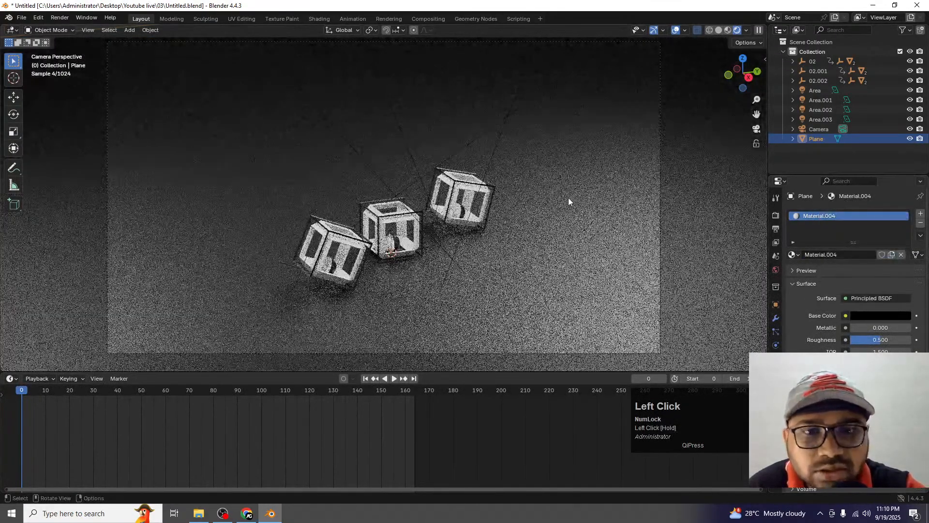
# Lock the camera to the view and move it slightly closer to the three box rigs.
pyautogui.scroll(1, 382, 227)
pyautogui.scroll(-1, 382, 227)
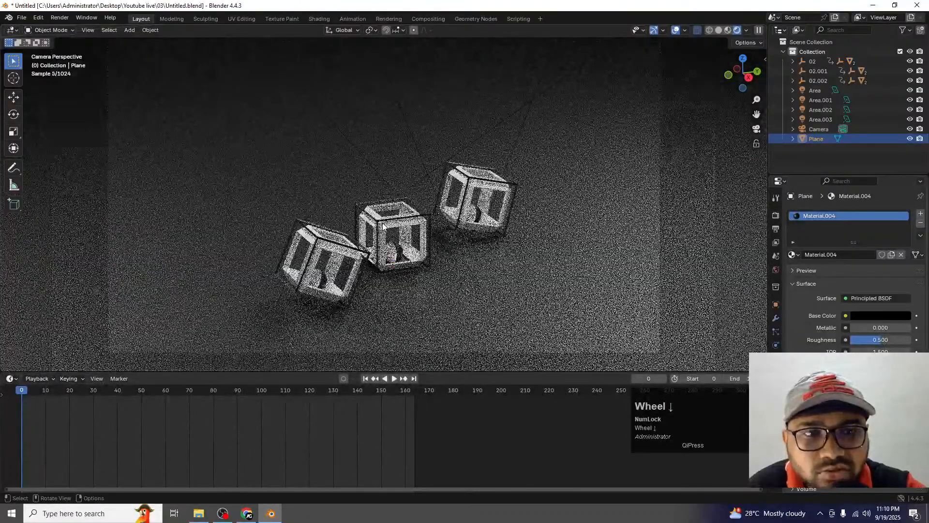
pyautogui.press('n')
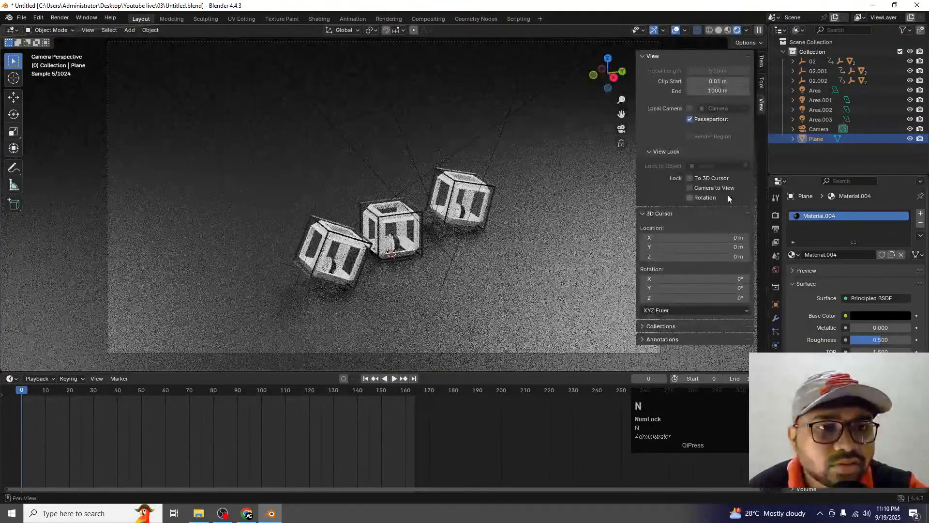
pyautogui.click(689, 188)
pyautogui.scroll(2, 411, 208)
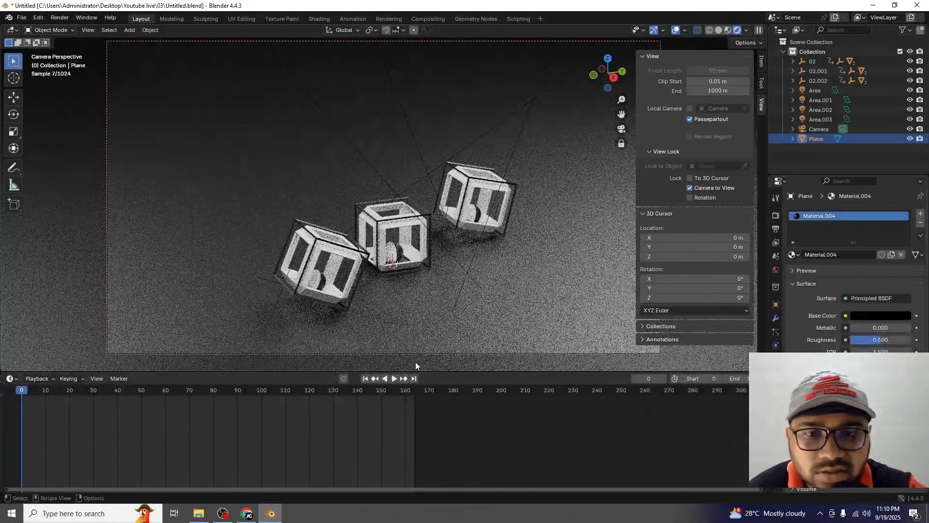
# Play the animation to check the tighter framing on the black floor, then return to the first frame.
pyautogui.click(394, 378)
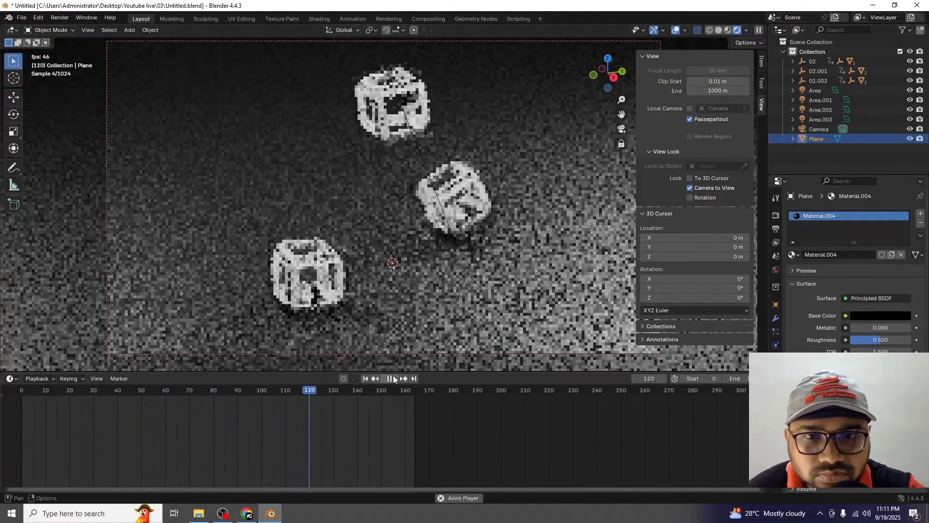
pyautogui.scroll(1, 394, 379)
pyautogui.click(391, 378)
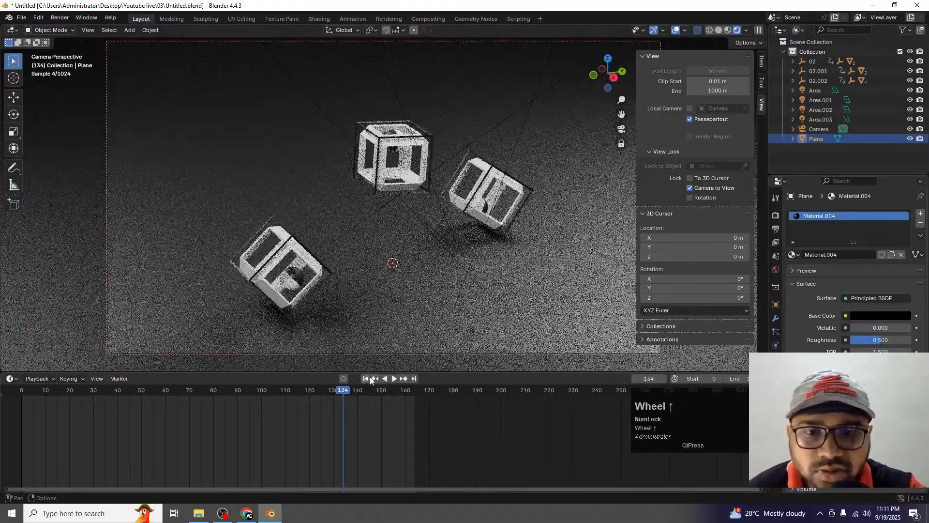
pyautogui.click(365, 378)
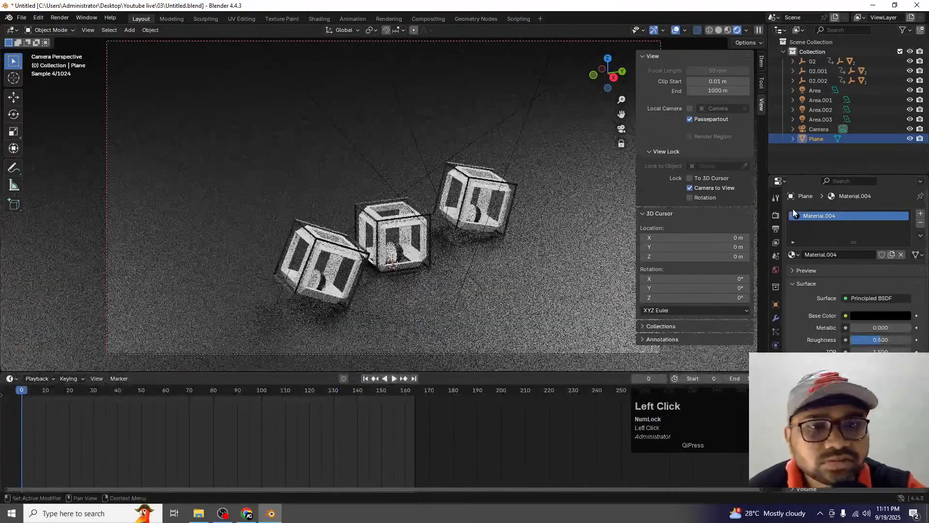
# Switch the scene's render engine to EEVEE.
pyautogui.click(776, 215)
pyautogui.click(868, 214)
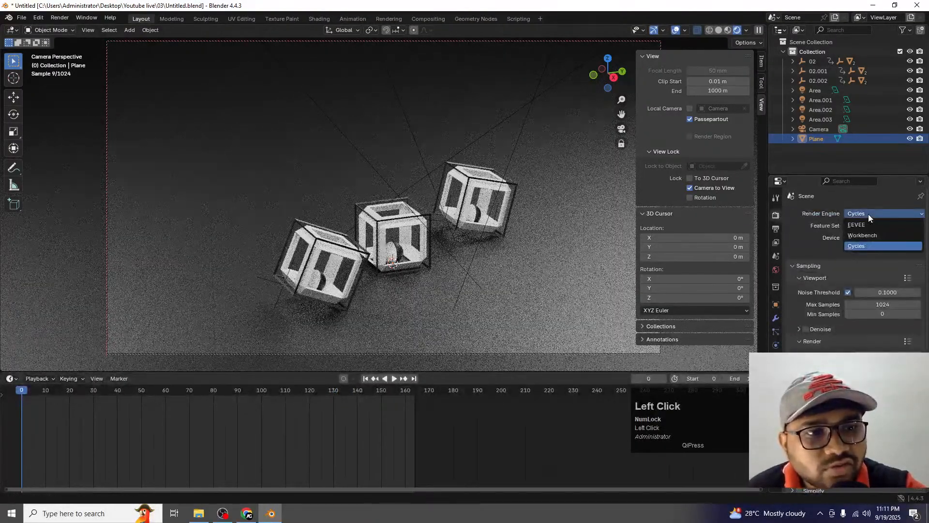
pyautogui.click(858, 223)
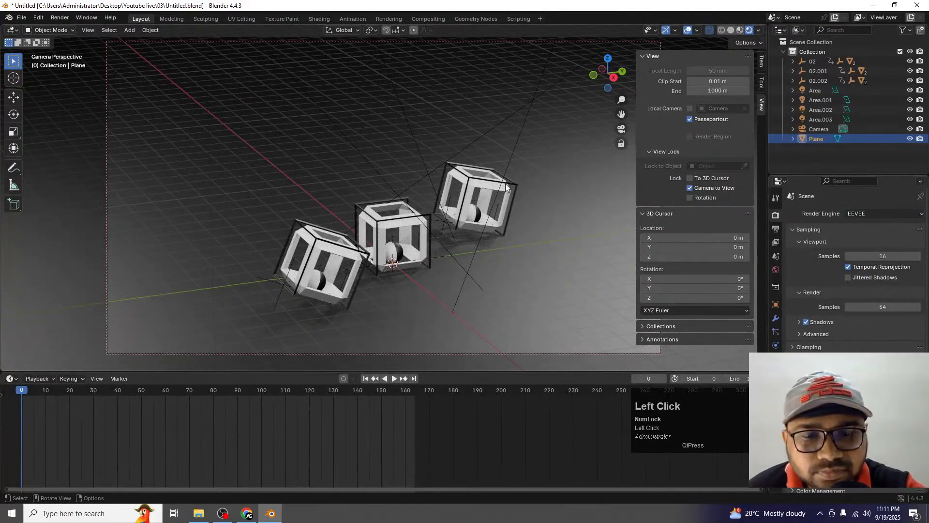
# Enable depth of field on the camera and use the middle box, Box.001, as its focus object.
pyautogui.click(818, 131)
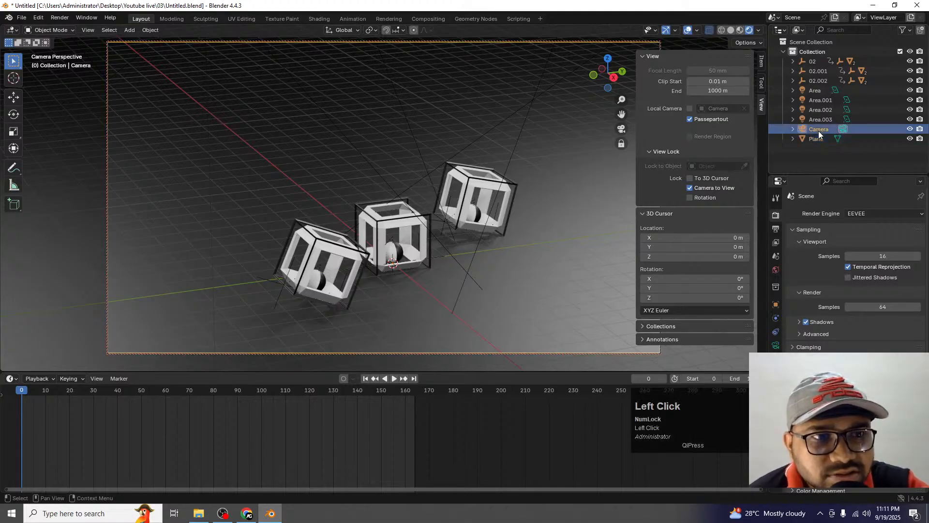
pyautogui.click(776, 347)
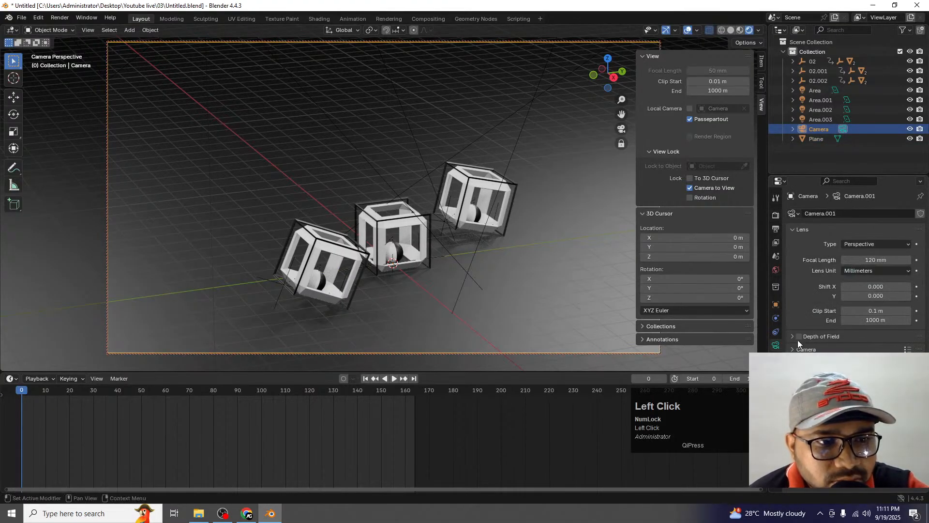
pyautogui.click(799, 336)
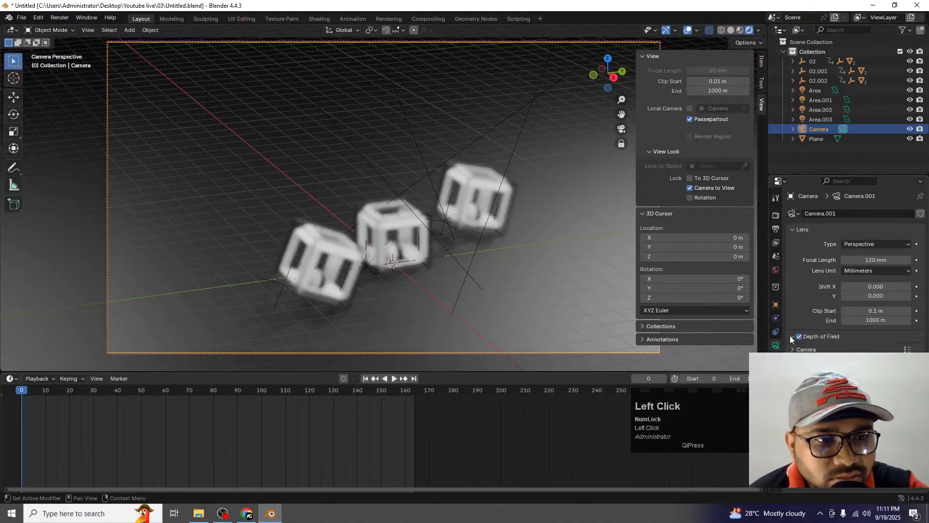
pyautogui.click(791, 336)
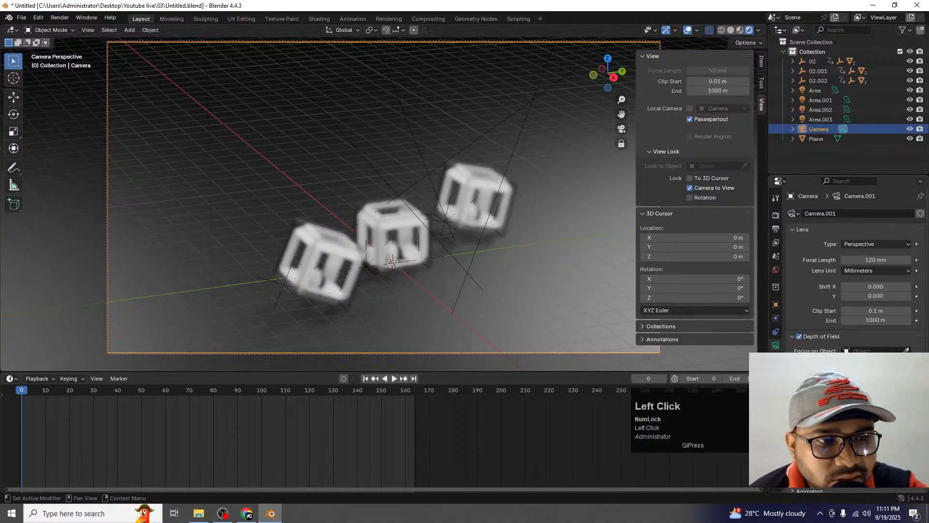
pyautogui.moveTo(876, 362); pyautogui.dragTo(885, 362)
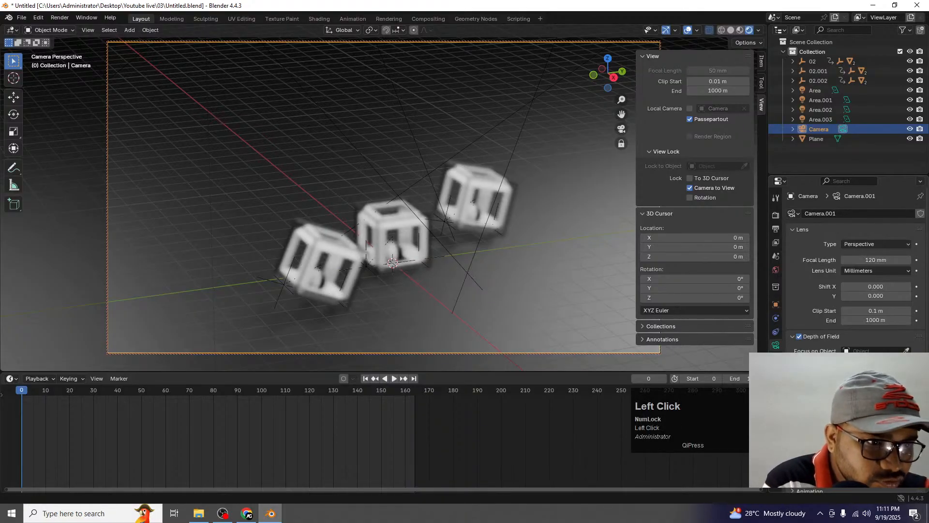
pyautogui.press('Return')
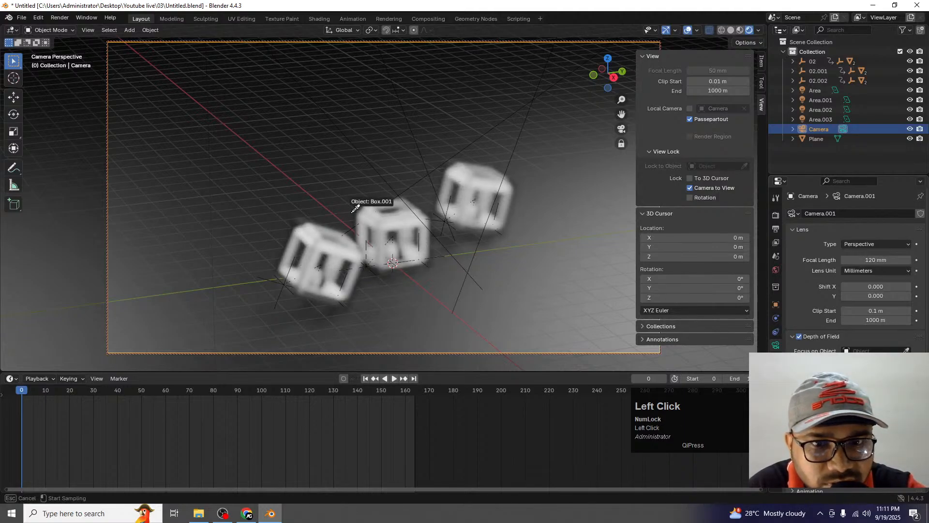
pyautogui.click(388, 218)
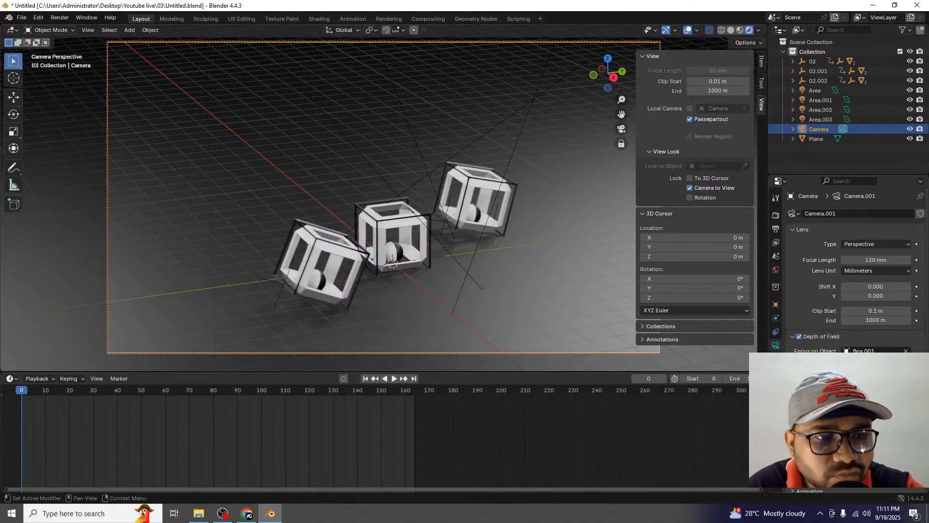
# Set the camera's depth-of-field F-Stop to 0.1 and fine-tune it for a strong blur around the middle box.
pyautogui.click(875, 389)
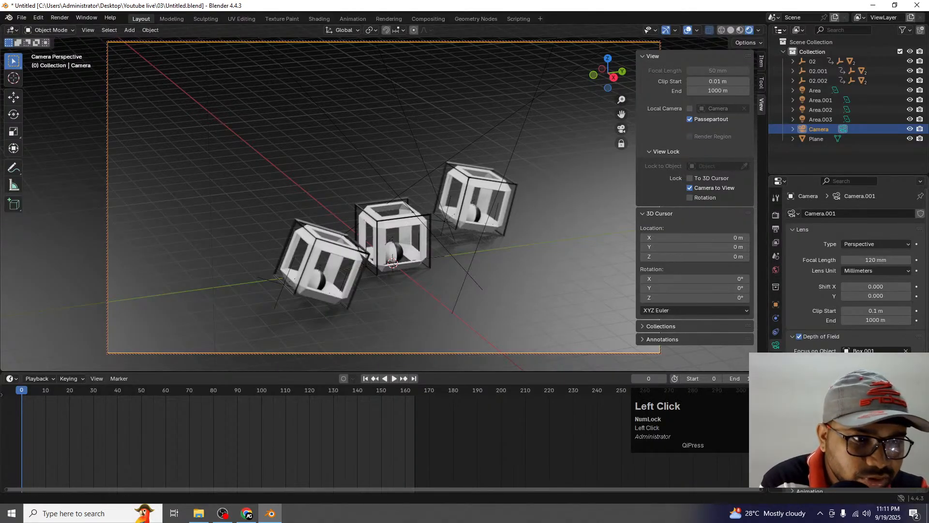
pyautogui.write('0.1')
pyautogui.press('Return')
pyautogui.click(876, 389)
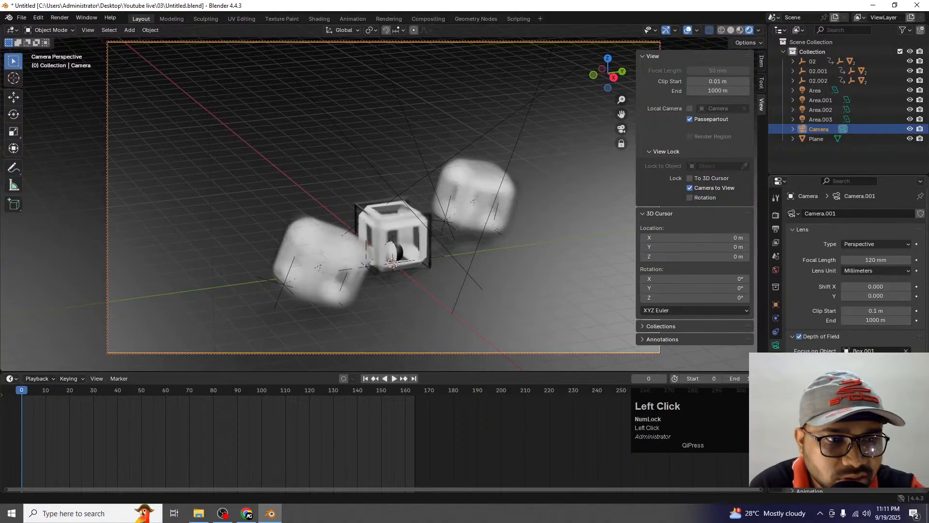
pyautogui.moveTo(876, 389); pyautogui.dragTo(881, 389)
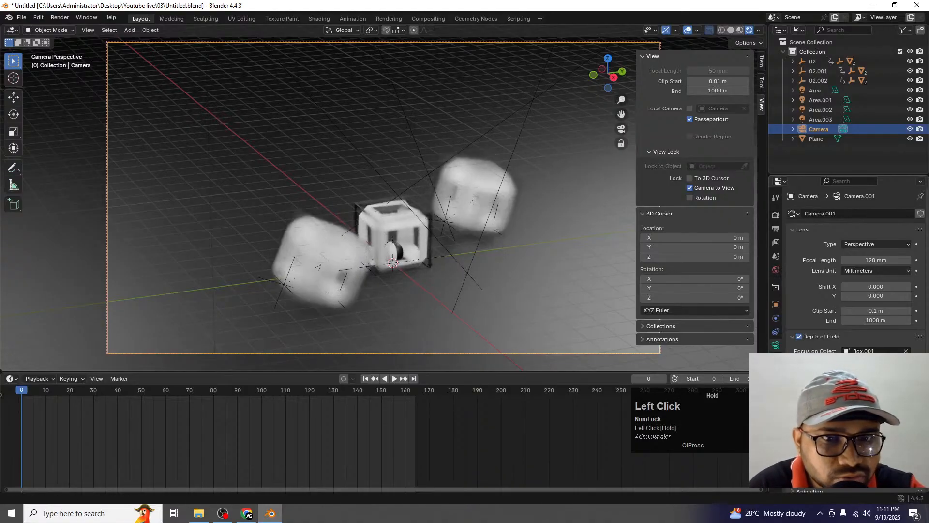
# Remove the camera's focus object and adjust the focus distance manually until the middle box is sharp.
pyautogui.click(906, 350)
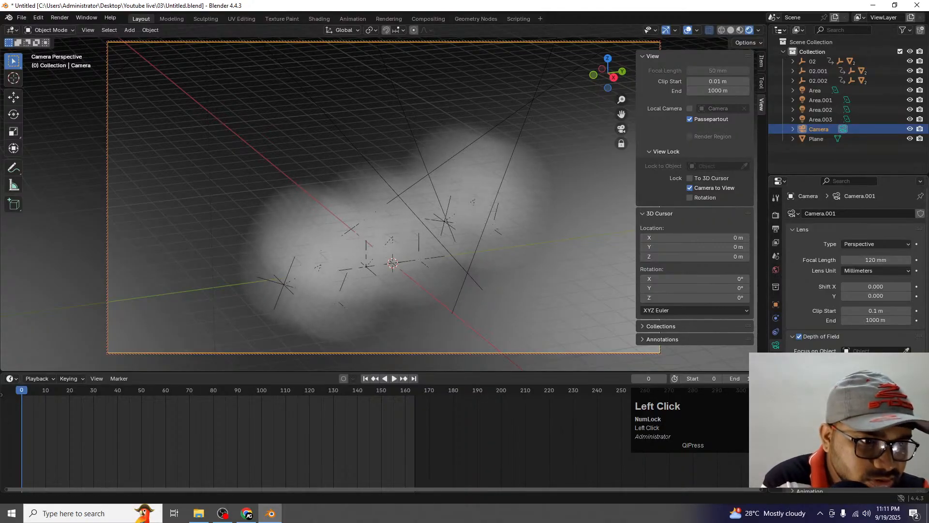
pyautogui.press('Return')
pyautogui.click(875, 361)
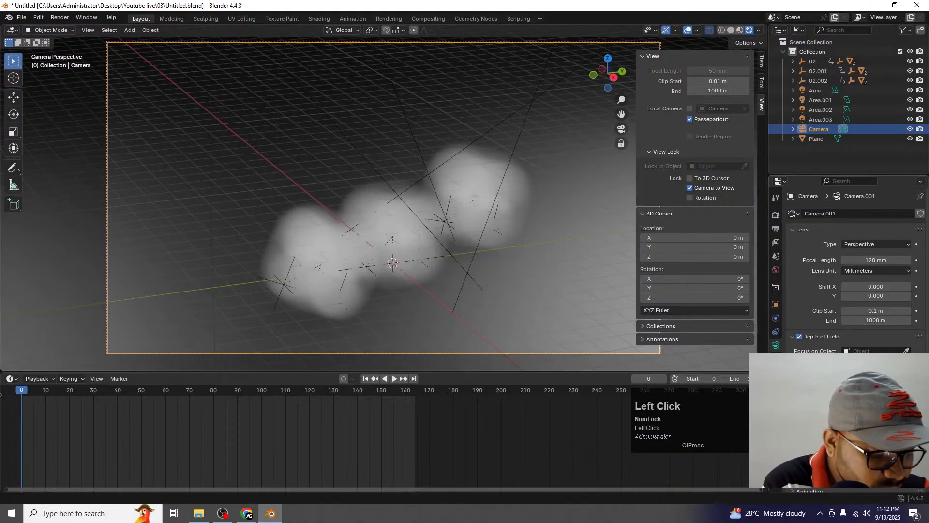
pyautogui.press('Return')
pyautogui.click(875, 361)
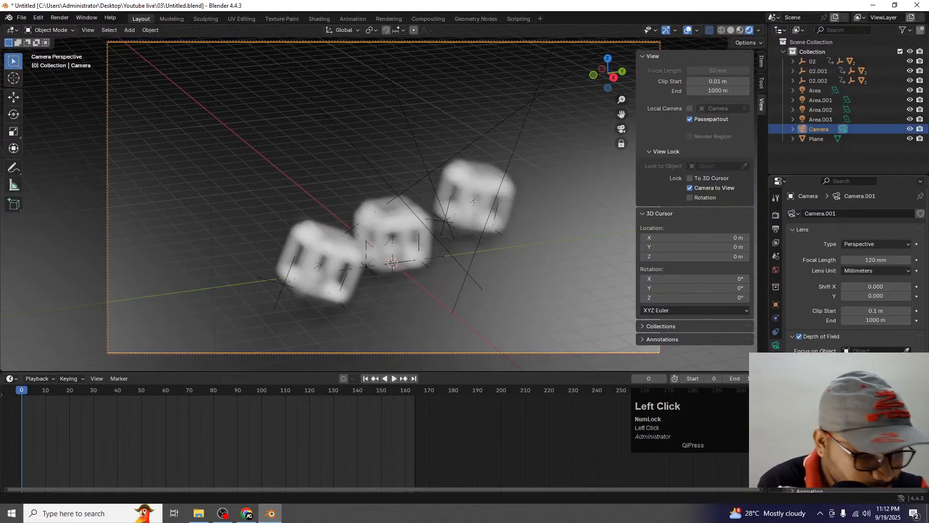
pyautogui.press('Return')
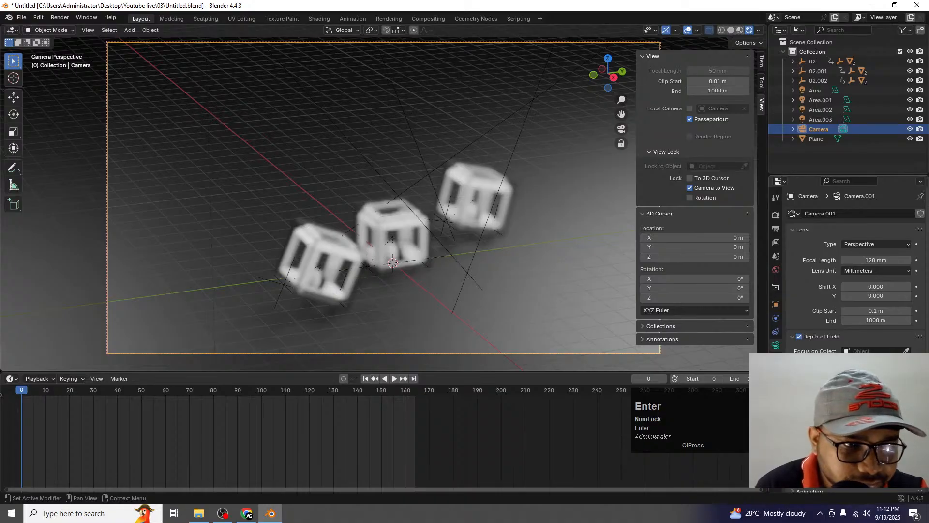
pyautogui.click(876, 362)
pyautogui.press('Return')
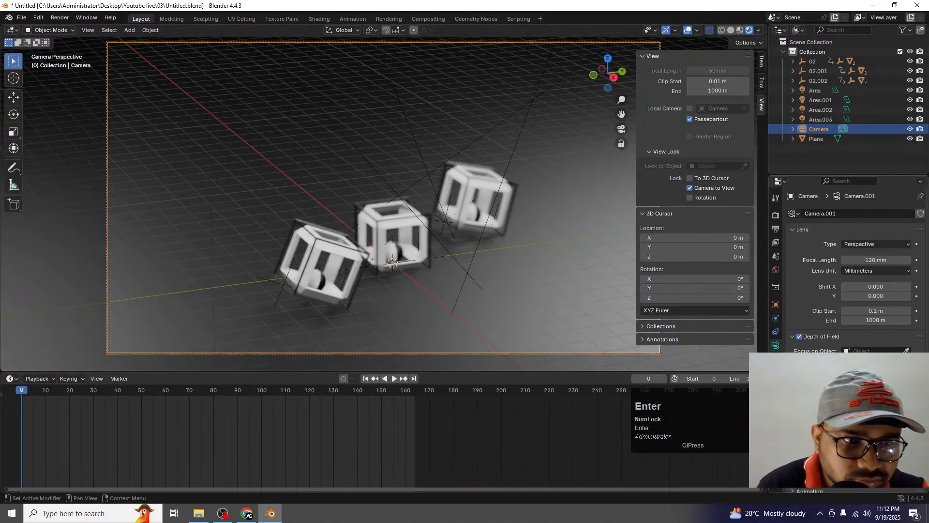
pyautogui.click(875, 361)
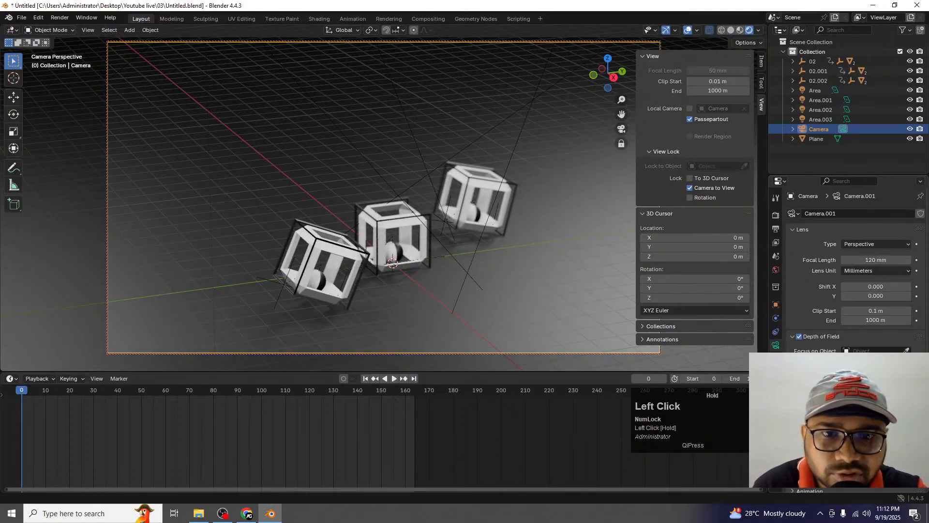
pyautogui.click(876, 361)
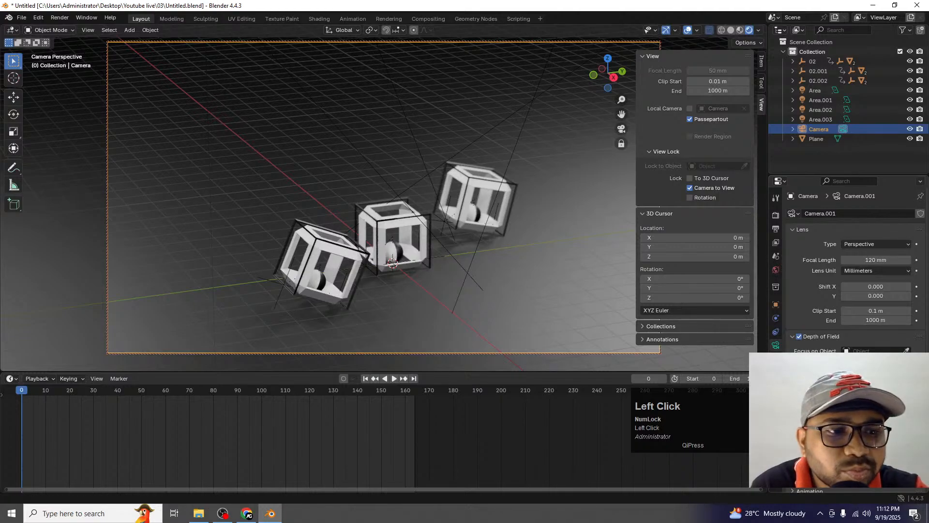
pyautogui.moveTo(876, 361); pyautogui.dragTo(866, 362)
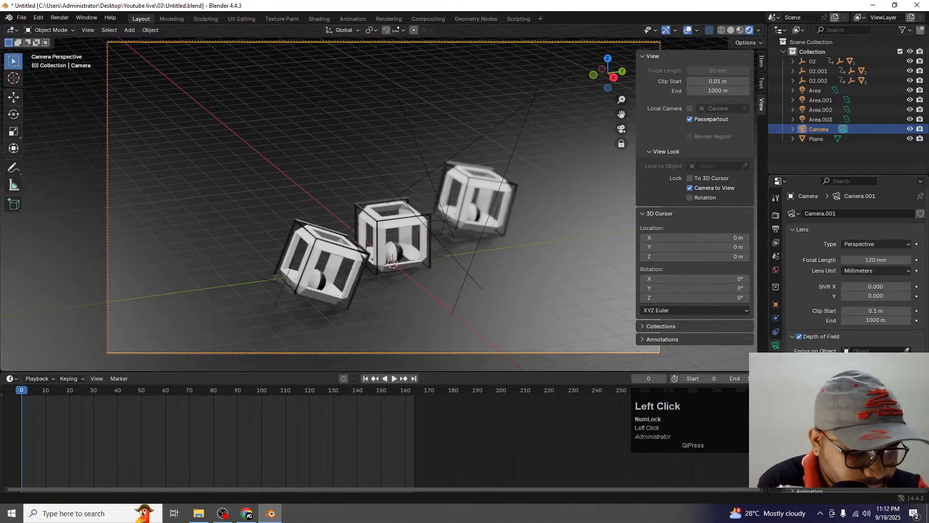
pyautogui.press('Return')
# Fine-tune the F-Stop blur, and refocus on the middle box after moving the camera slightly closer.
pyautogui.click(876, 390)
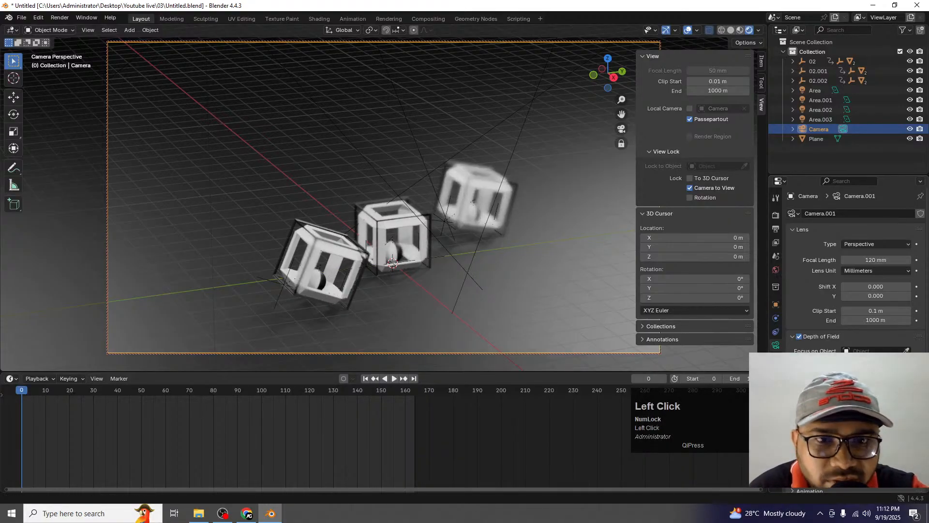
pyautogui.moveTo(876, 390); pyautogui.dragTo(871, 390)
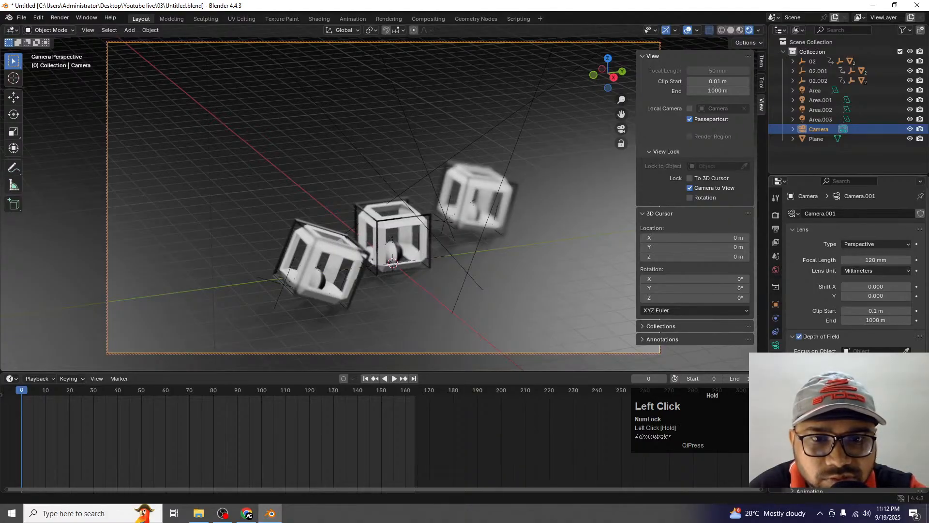
pyautogui.scroll(1, 396, 261)
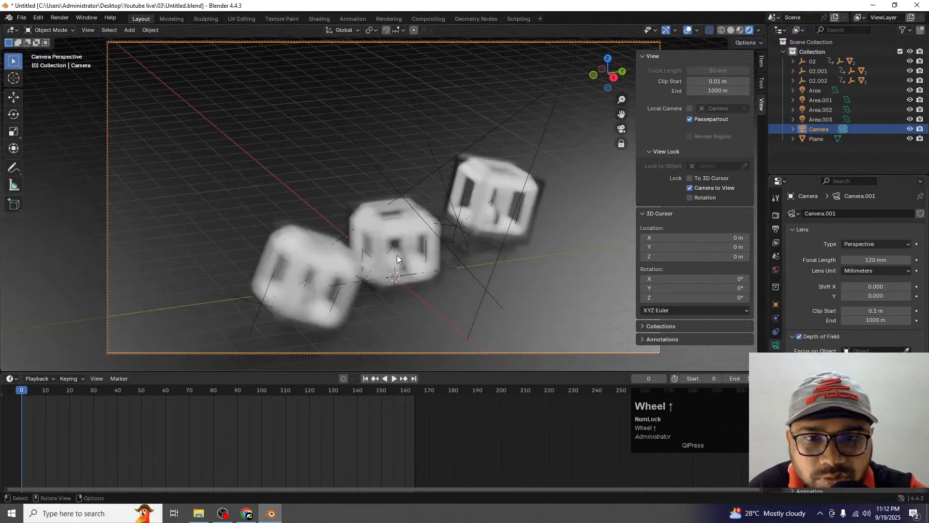
pyautogui.moveTo(876, 361); pyautogui.dragTo(857, 361)
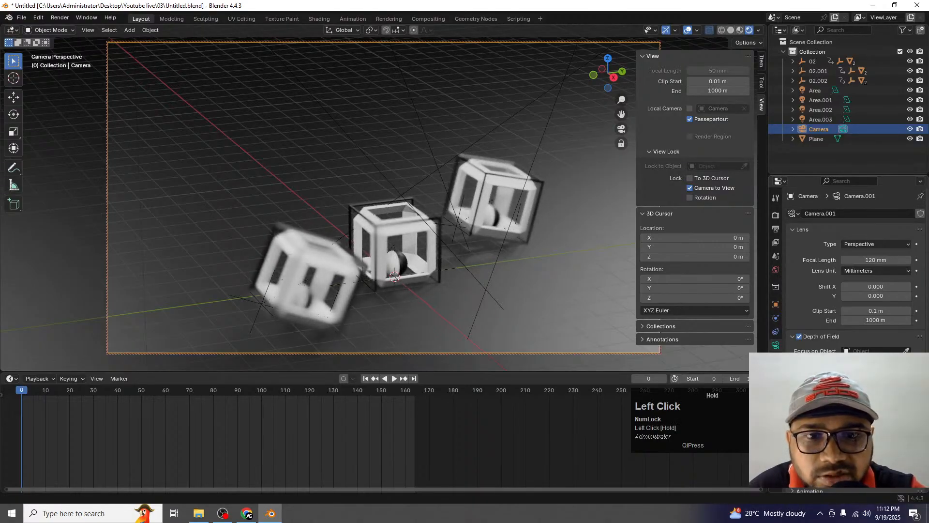
# Play the animation to check the depth-of-field blur on the rolling boxes, and return to the first frame.
pyautogui.click(394, 378)
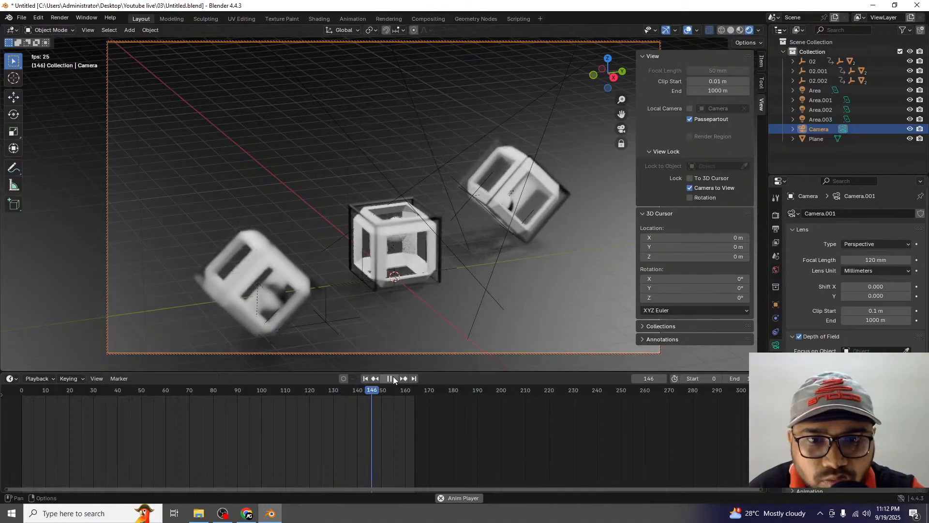
pyautogui.click(390, 379)
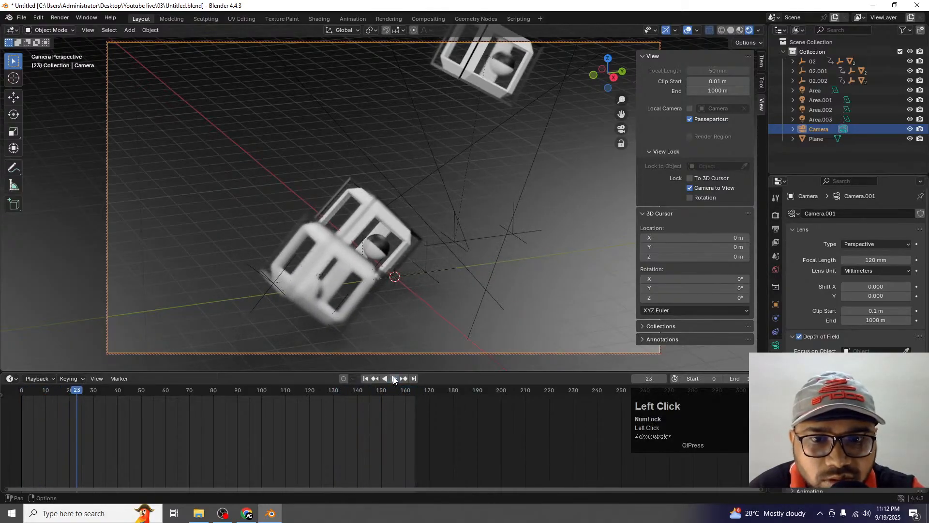
pyautogui.click(365, 378)
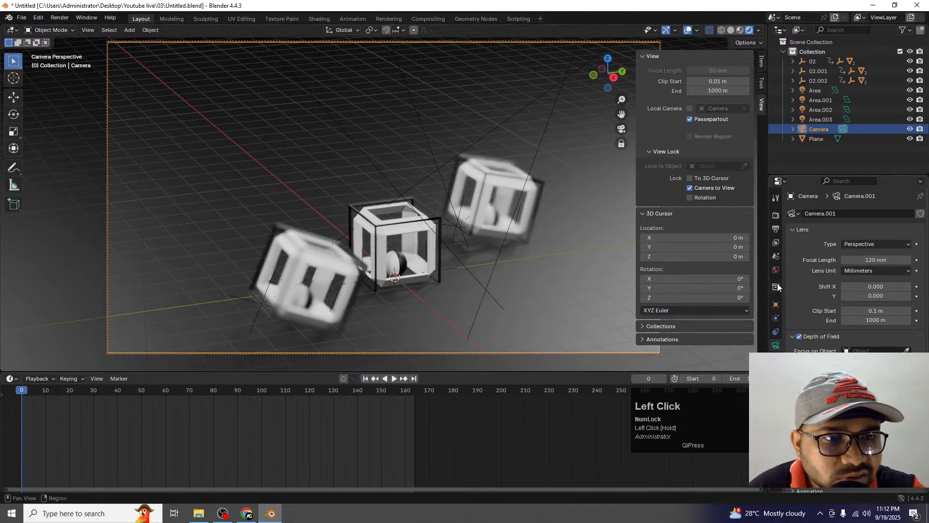
# Switch the scene's render engine to Cycles and hide the viewport sidebar to preview the camera view.
pyautogui.click(773, 214)
pyautogui.click(852, 213)
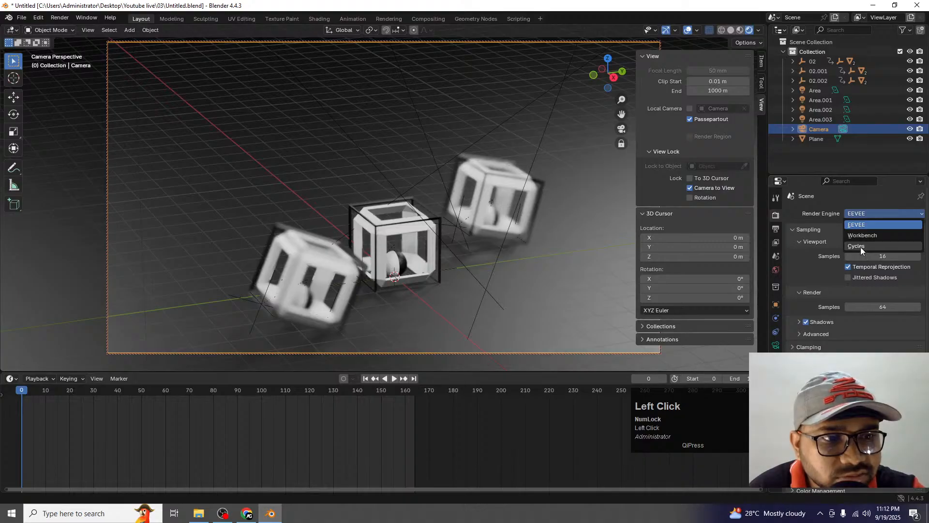
pyautogui.click(860, 247)
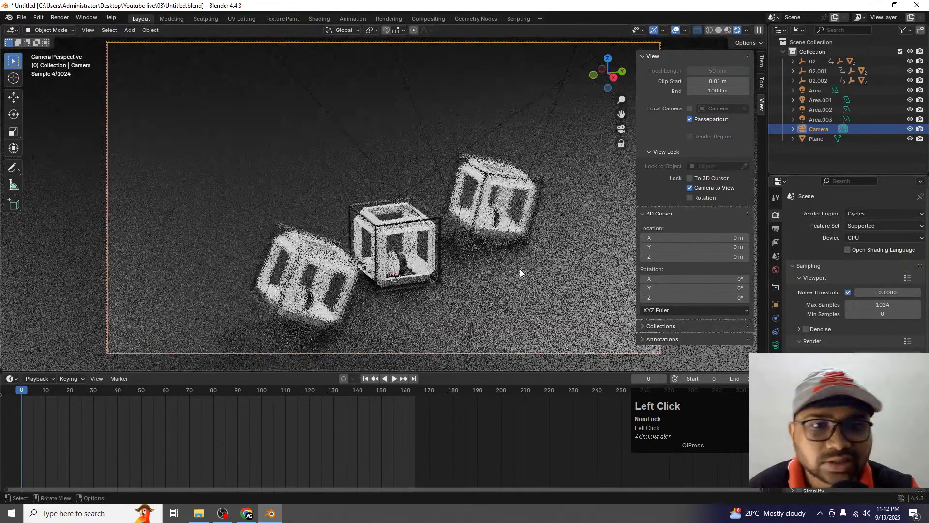
pyautogui.press('n')
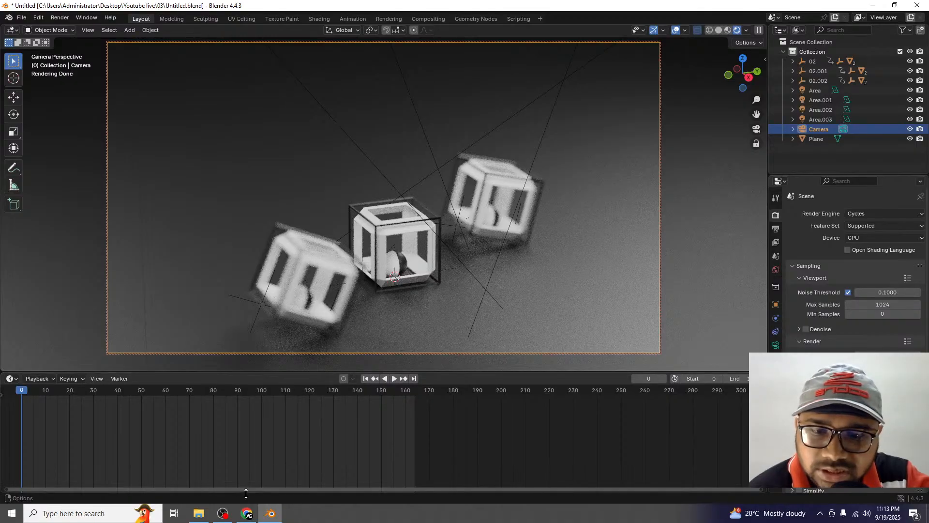
# Switch to Chrome and look through the members-only videos on the Ag Motion Designs YouTube Membership page.
pyautogui.click(247, 513)
pyautogui.click(95, 5)
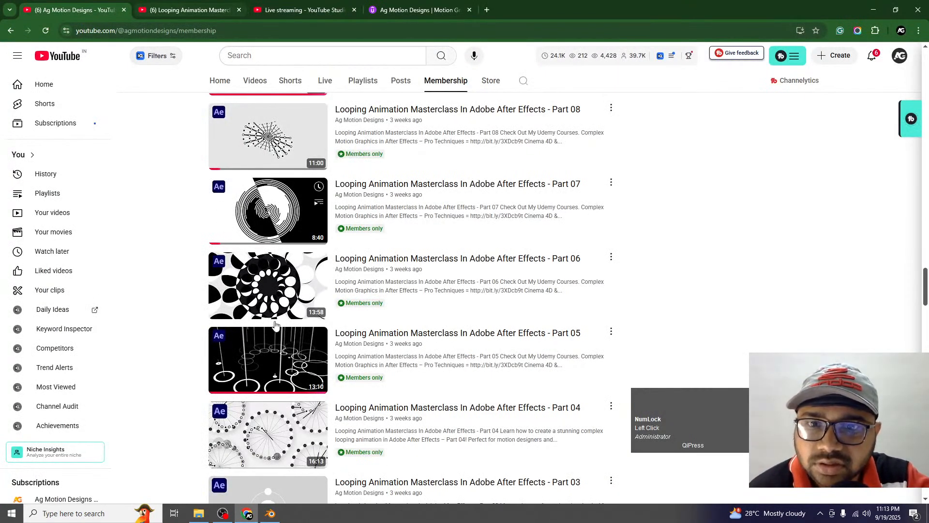
pyautogui.scroll(12, 383, 269)
pyautogui.scroll(10, 383, 269)
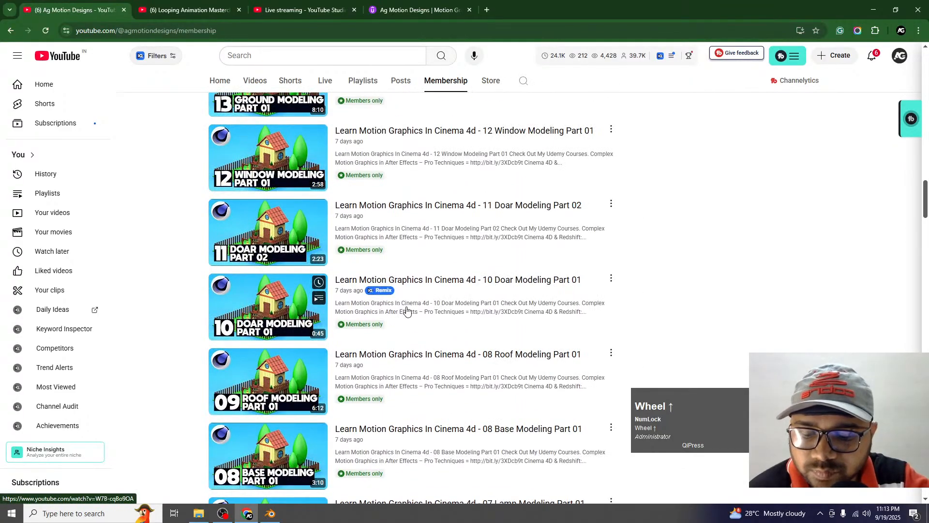
pyautogui.scroll(20, 423, 328)
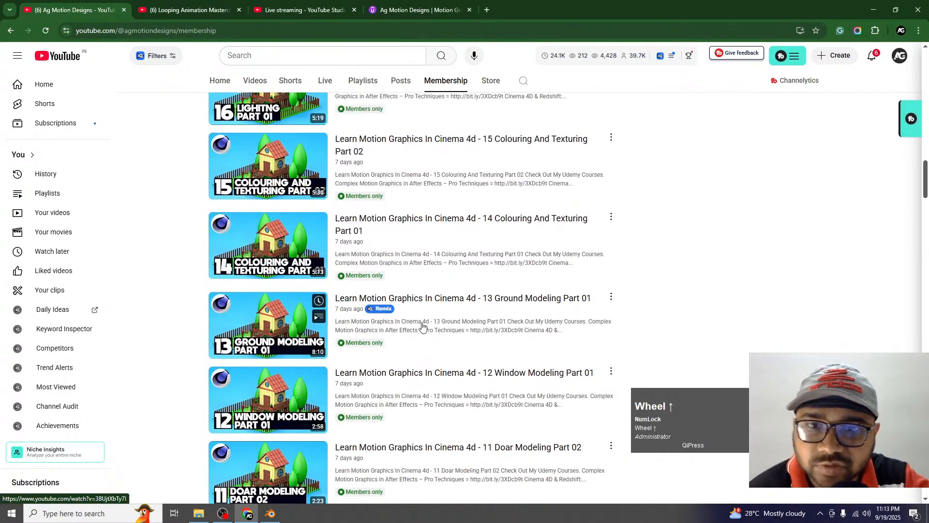
pyautogui.scroll(3, 422, 327)
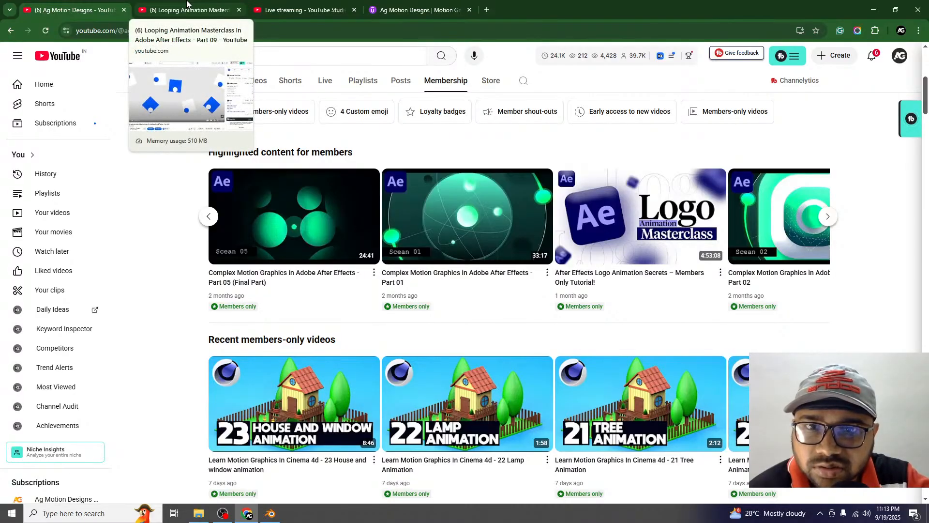
# Look through the course list on the Ag Motion Designs instructor page on Udemy.
pyautogui.click(416, 10)
pyautogui.scroll(1, 439, 178)
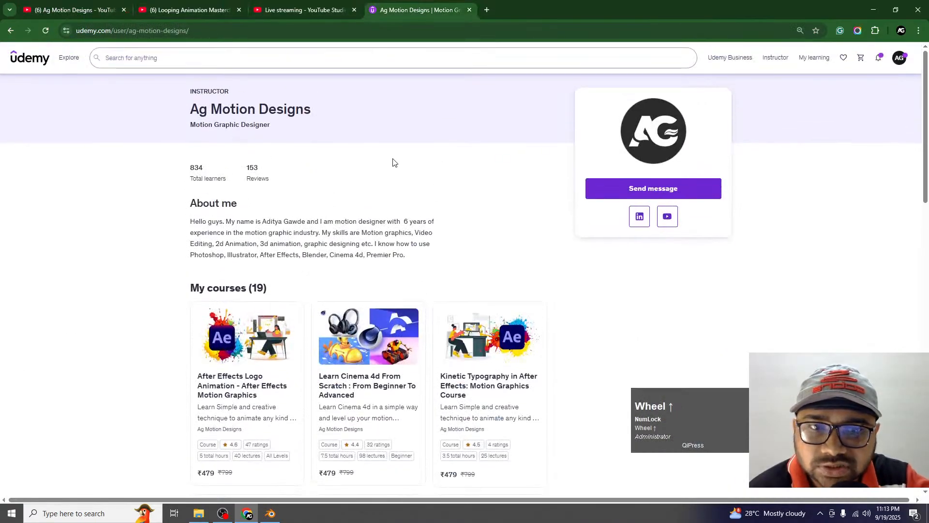
pyautogui.scroll(-2, 432, 247)
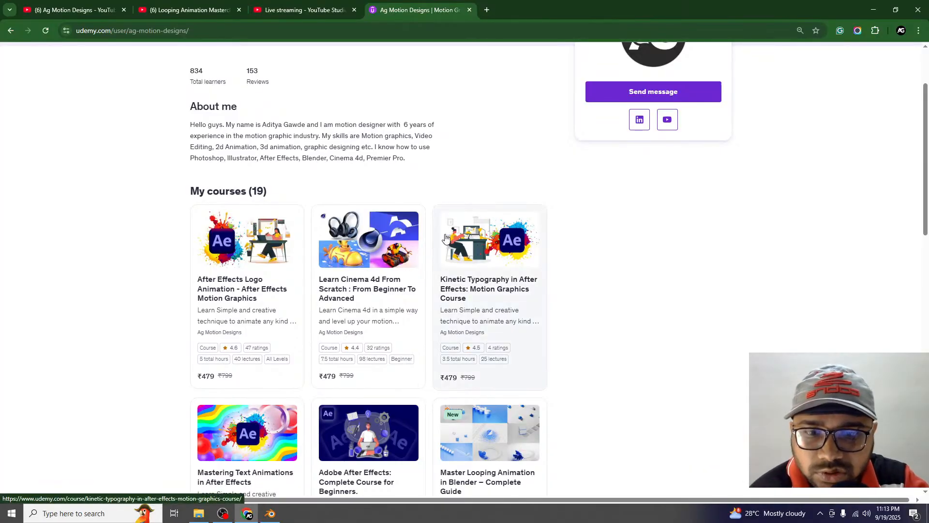
pyautogui.scroll(-3, 443, 241)
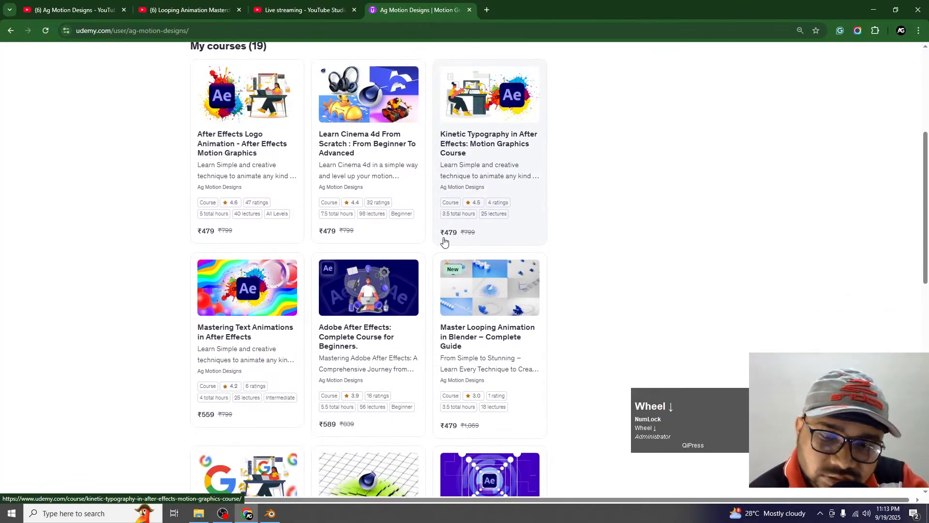